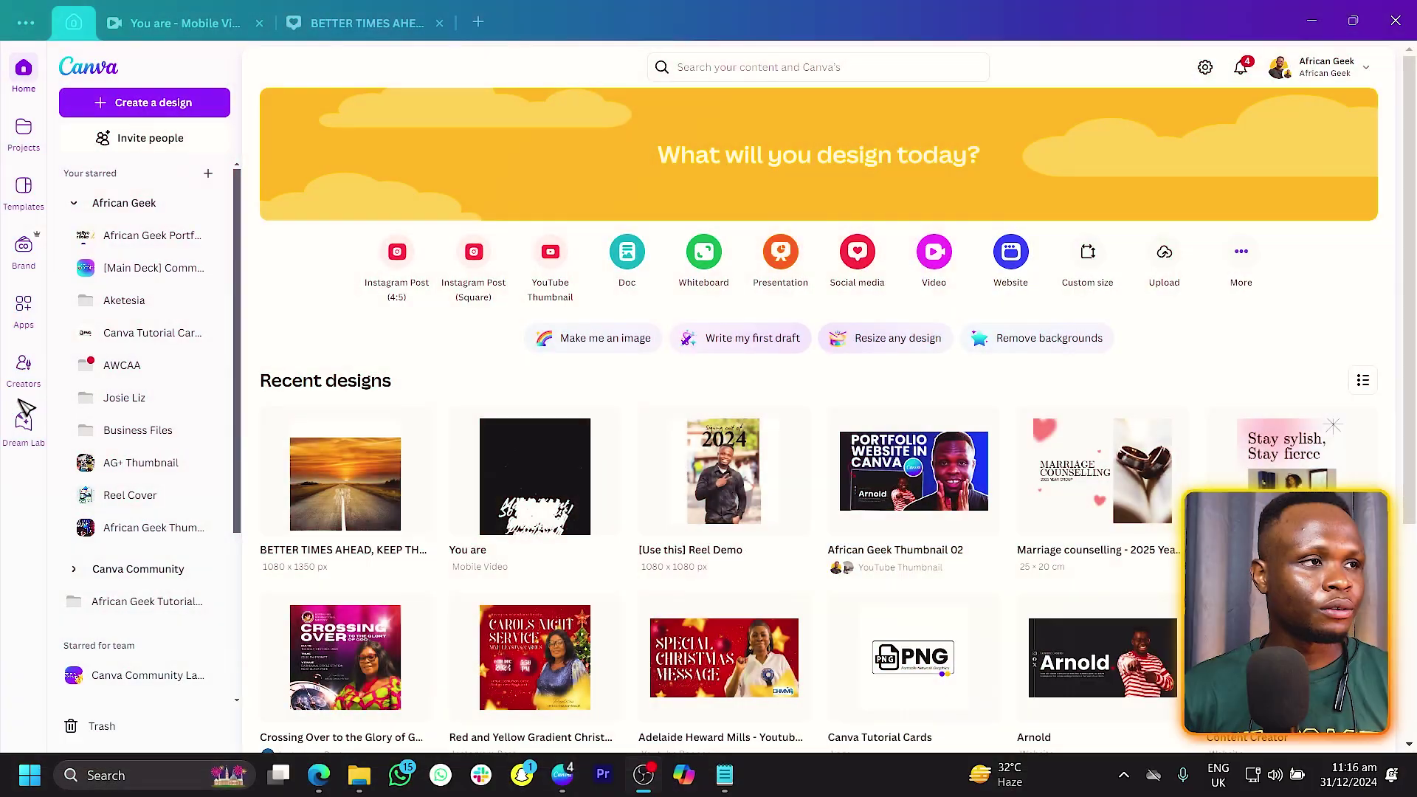
- Create a new blank Instagram Reel design at 1080 × 1920 px
left_click(172, 108)
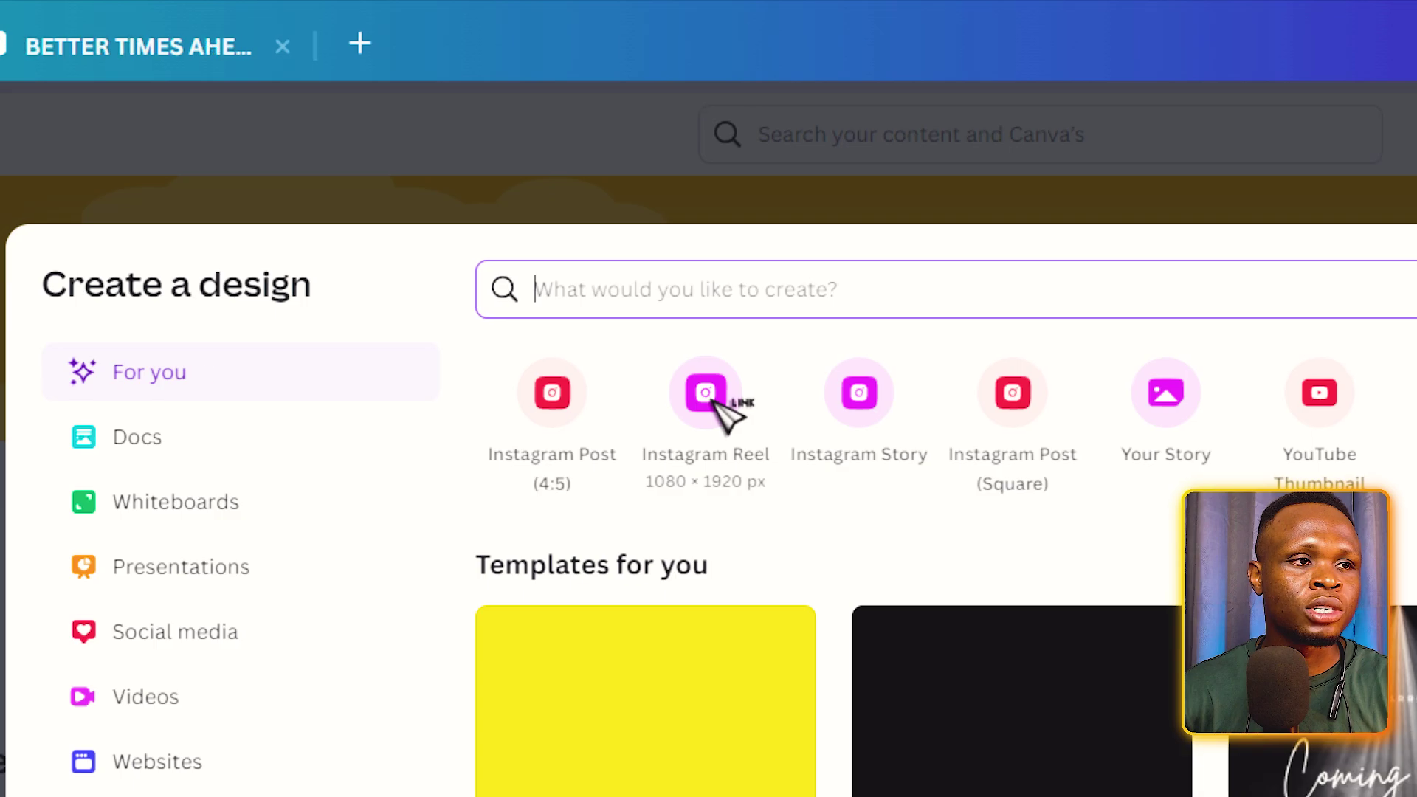
left_click(654, 199)
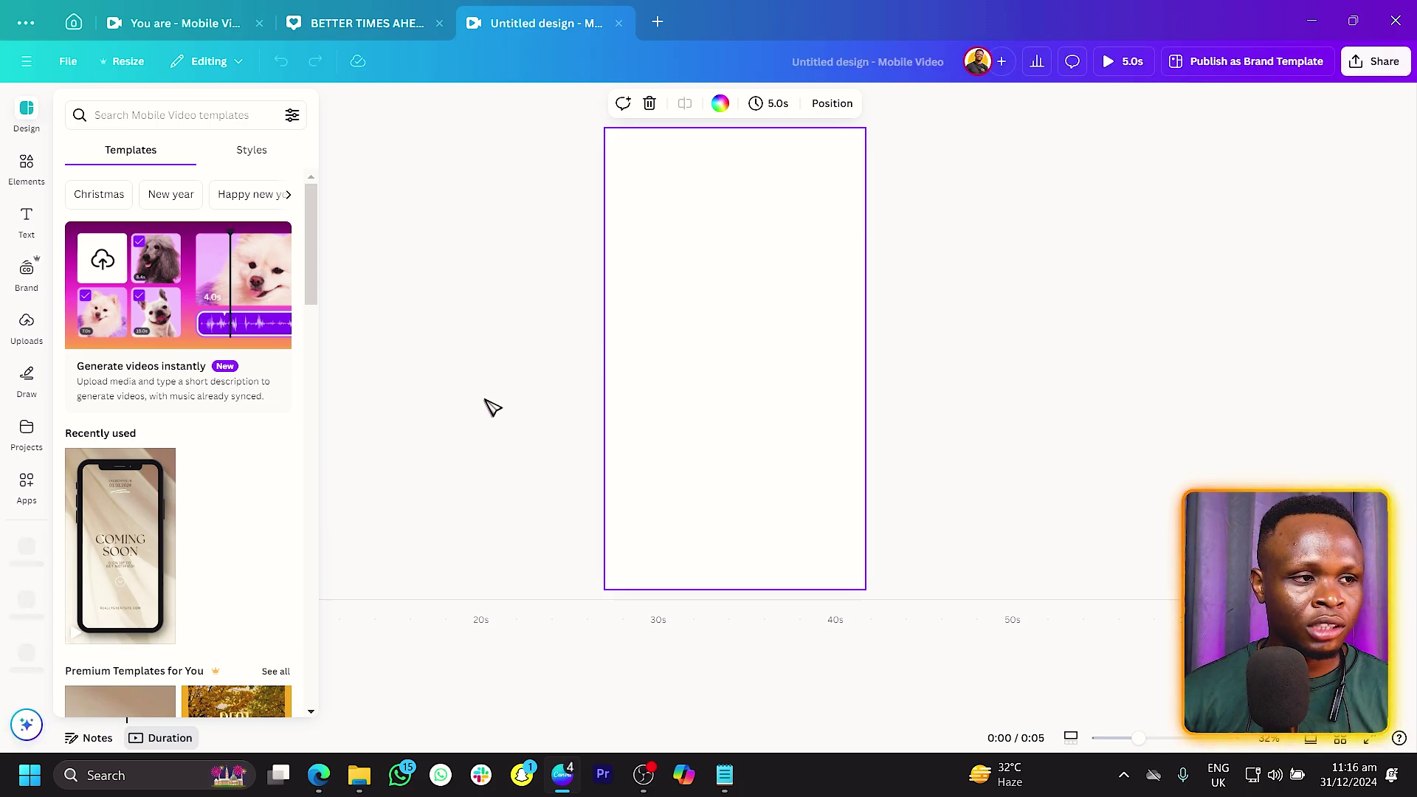
left_click(579, 404)
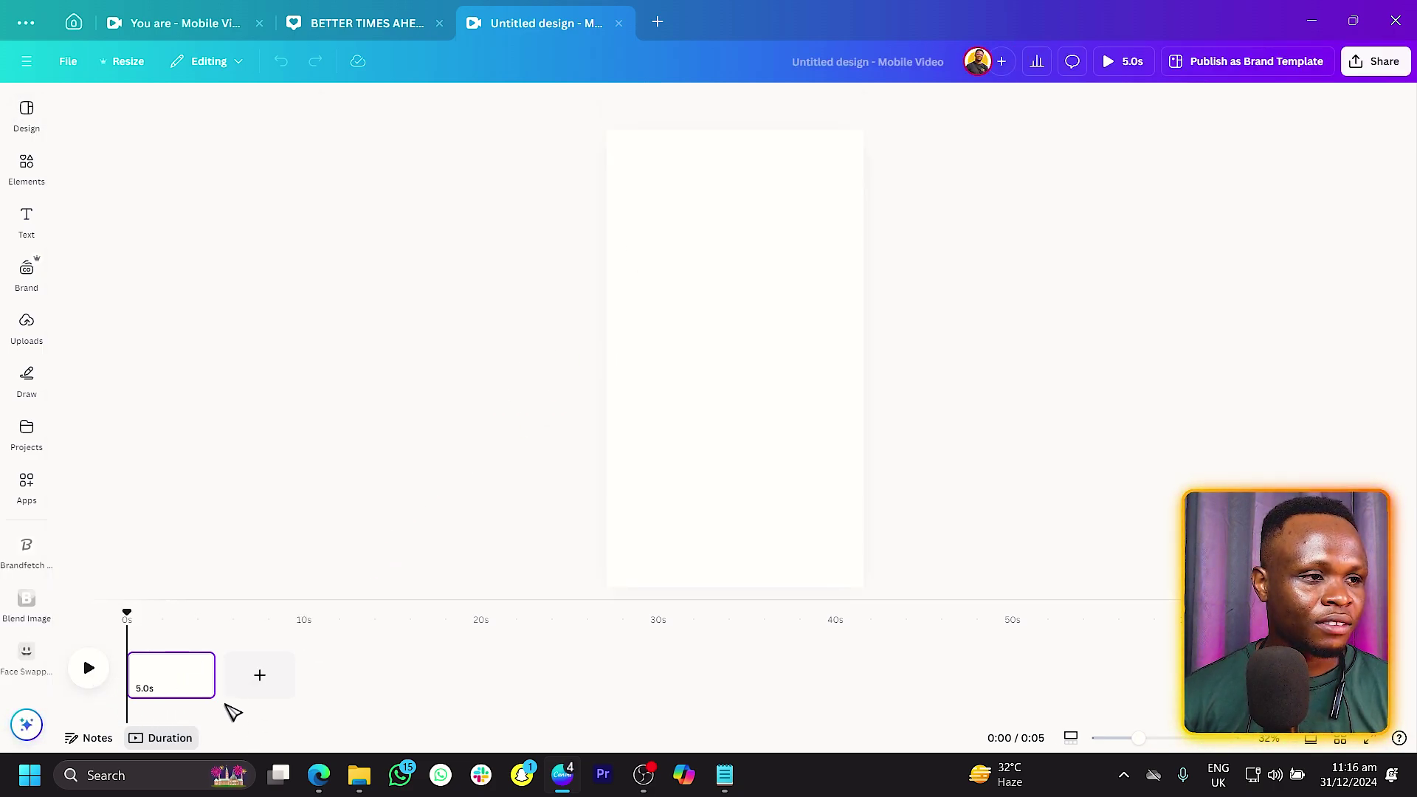
- Extend the blank page's duration to 50.5 s and move the playhead back to about 26 s
mouse_move(192, 677)
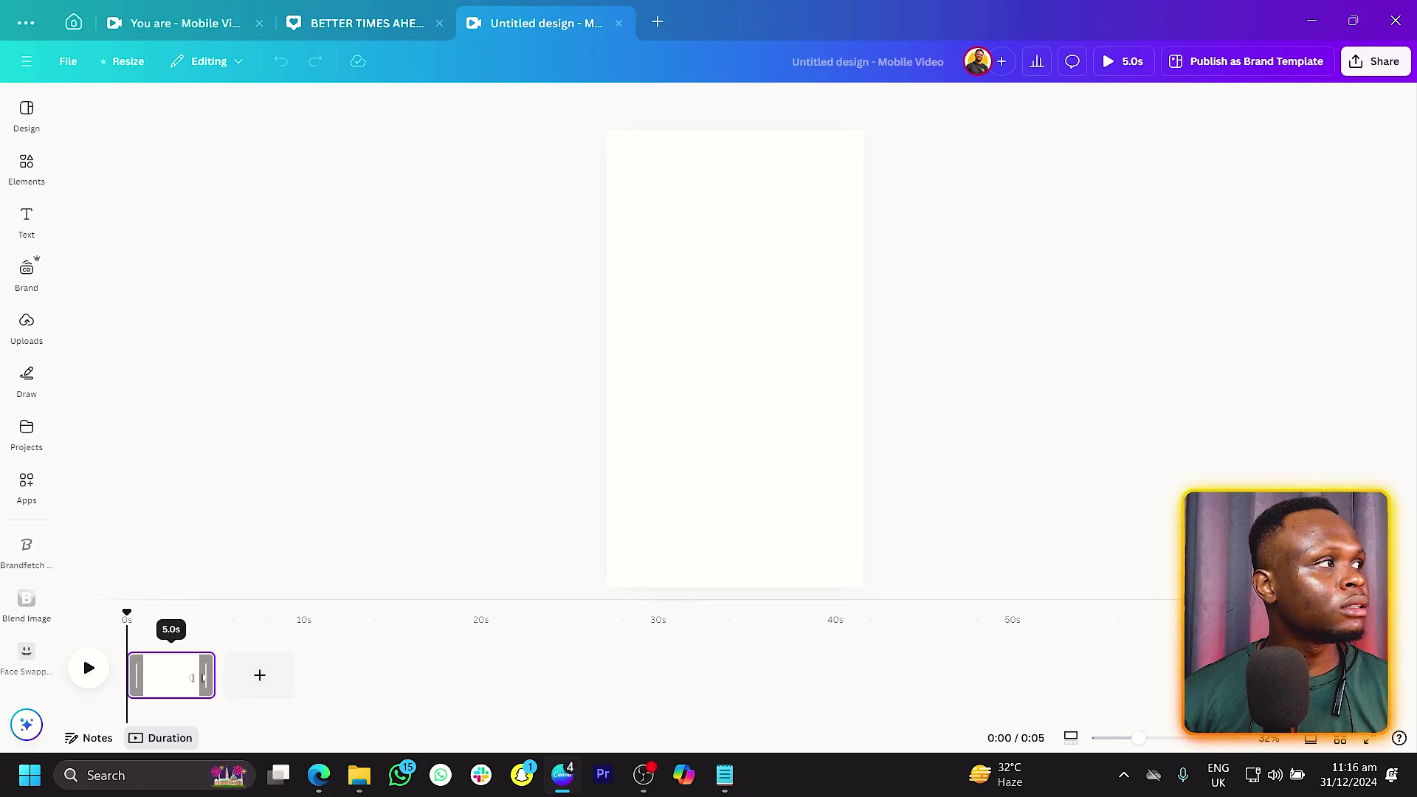
left_click_drag(207, 677, 1021, 674)
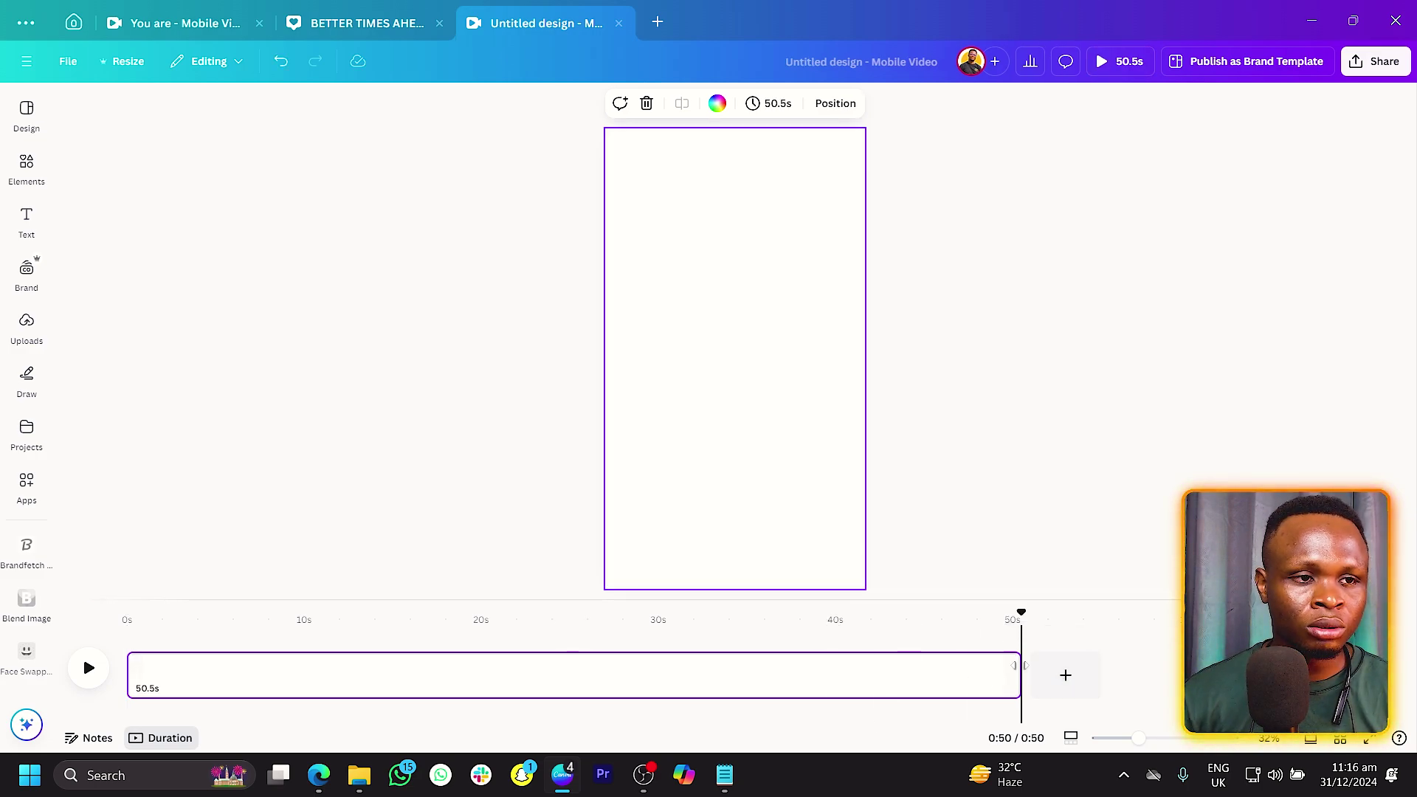
left_click_drag(1021, 614, 593, 635)
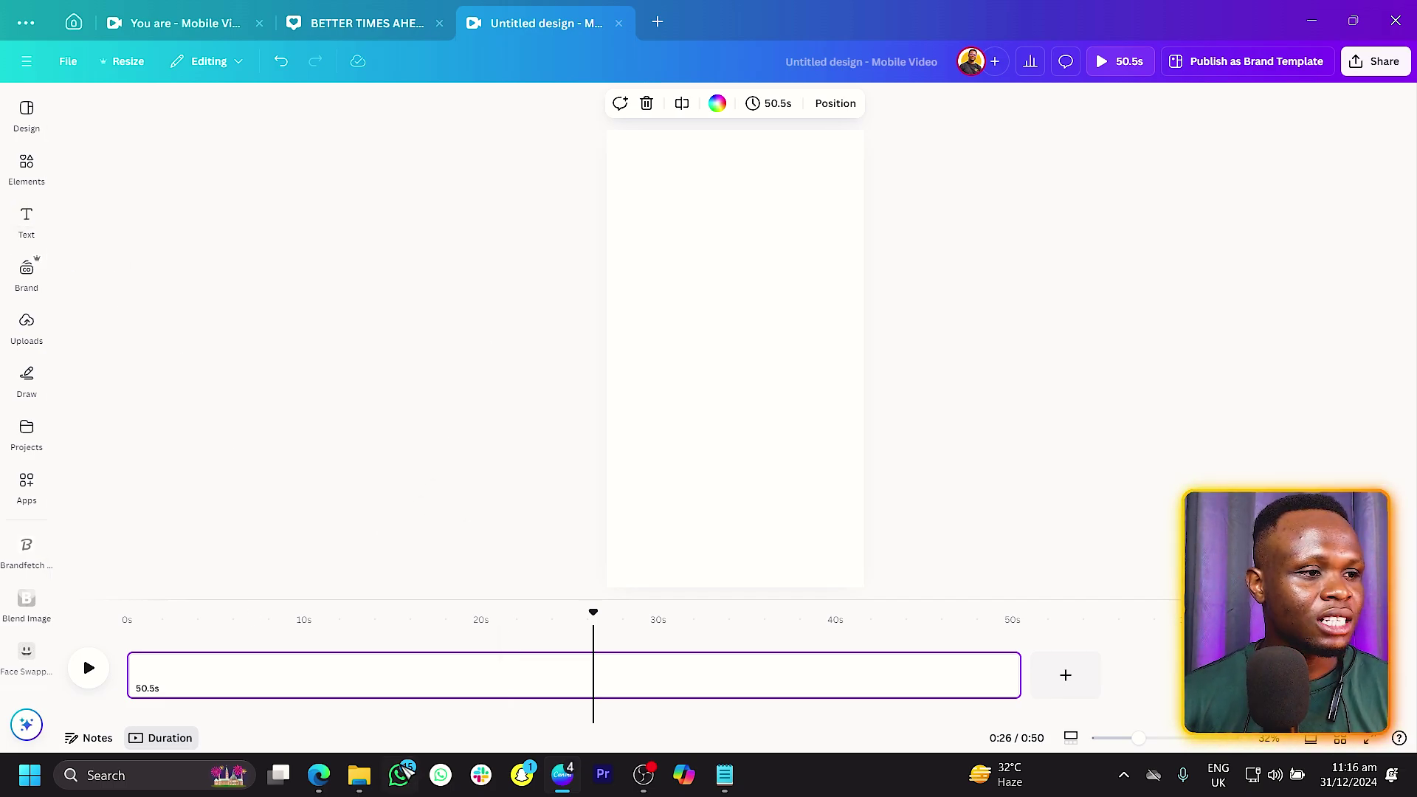
- Upload the Great-God-You-Are.mp3 song from the Downloads folder and add the track to the timeline beneath the page
left_click(359, 775)
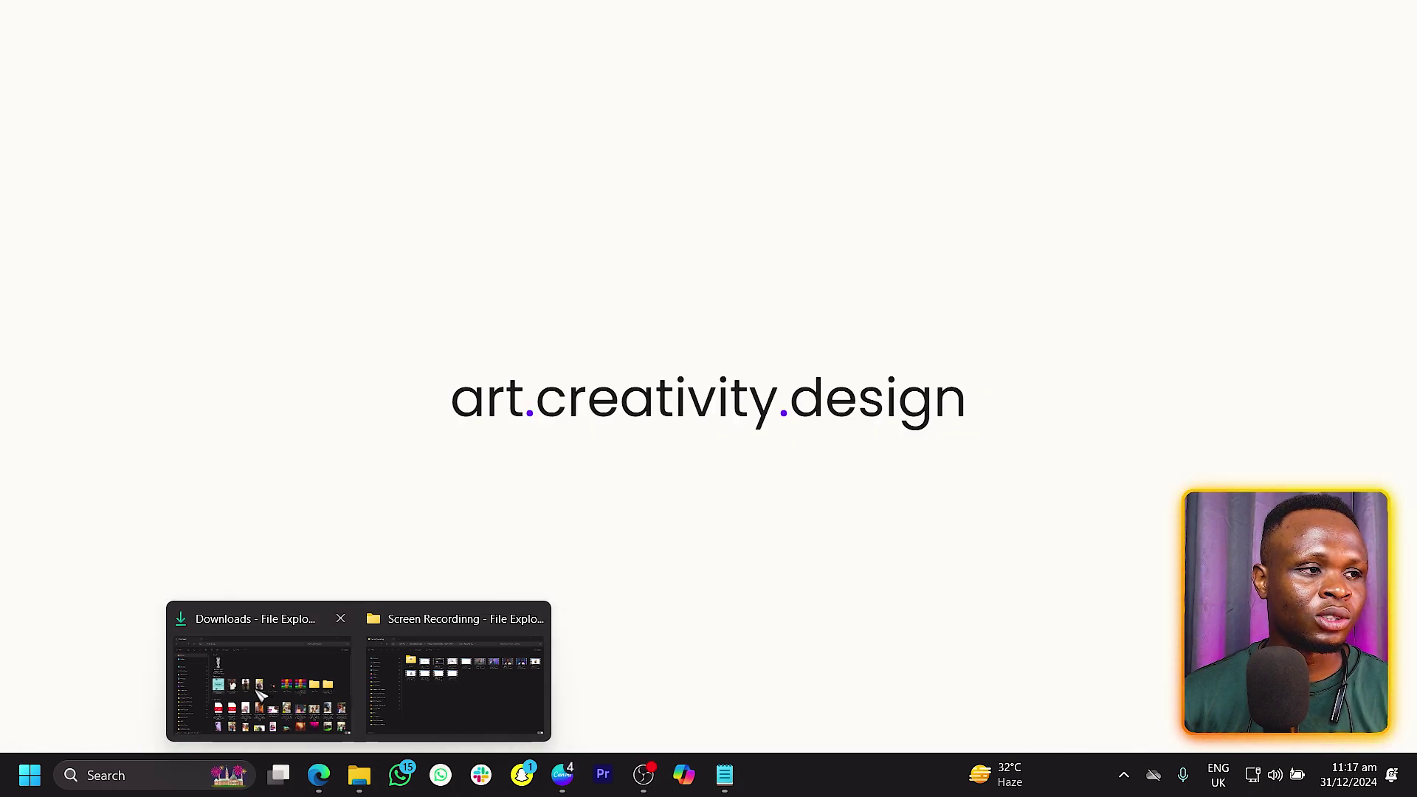
mouse_move(572, 261)
left_mouse_down()
mouse_move(220, 290)
mouse_move(178, 333)
mouse_move(19, 196)
mouse_move(35, 377)
mouse_move(30, 342)
left_mouse_up()
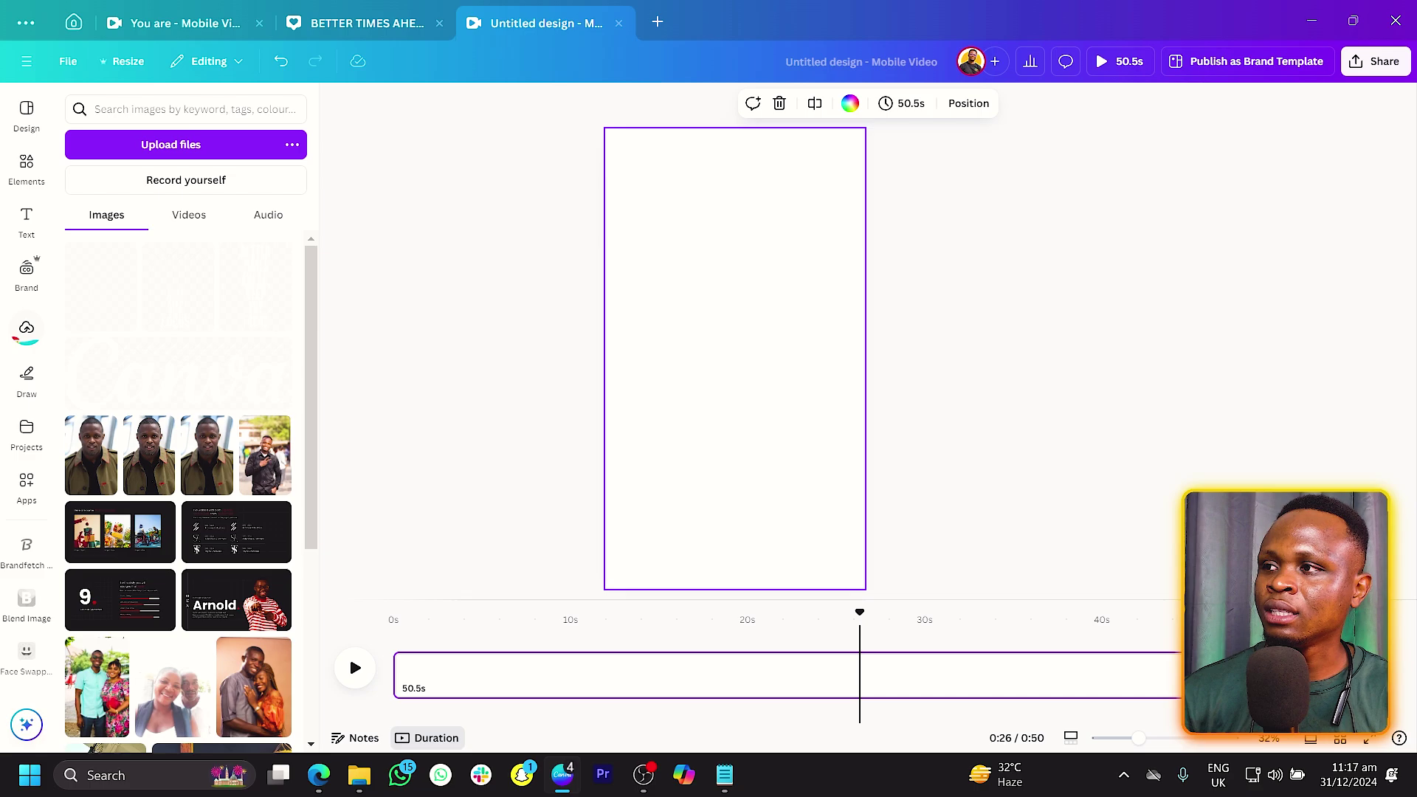
left_click(275, 218)
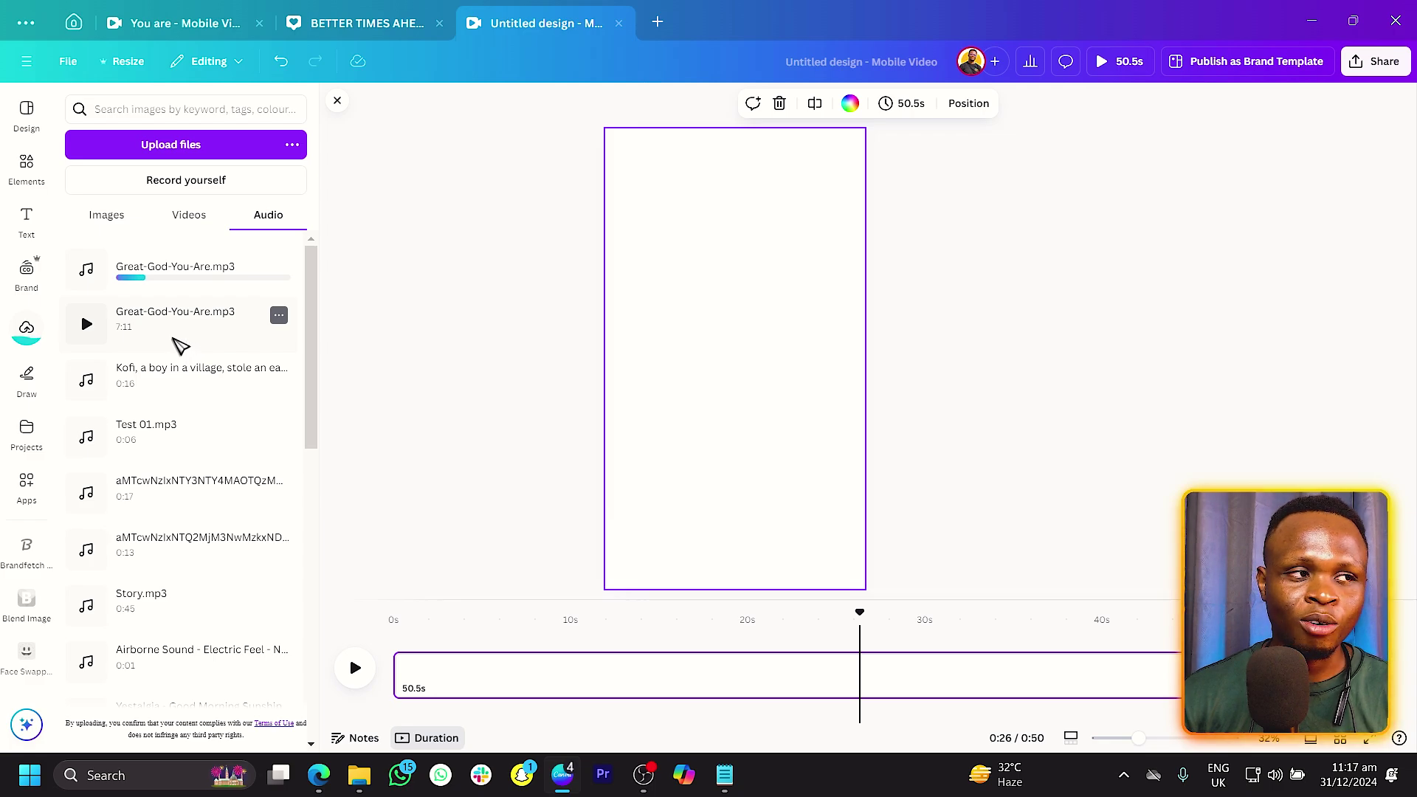
left_click_drag(171, 325, 615, 707)
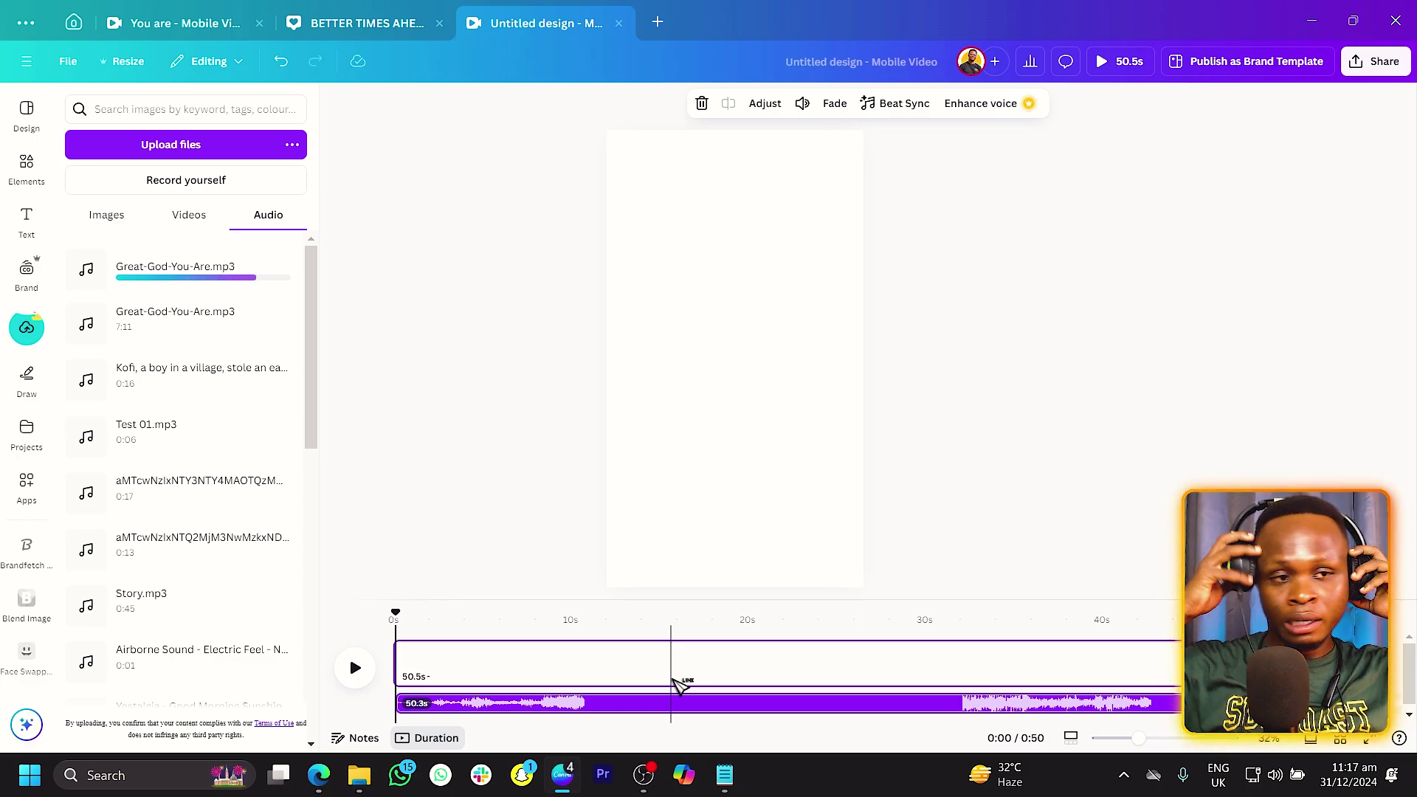
- Slide the song within its timeline clip to start from a later passage and play it back
left_click_drag(996, 702, 702, 721)
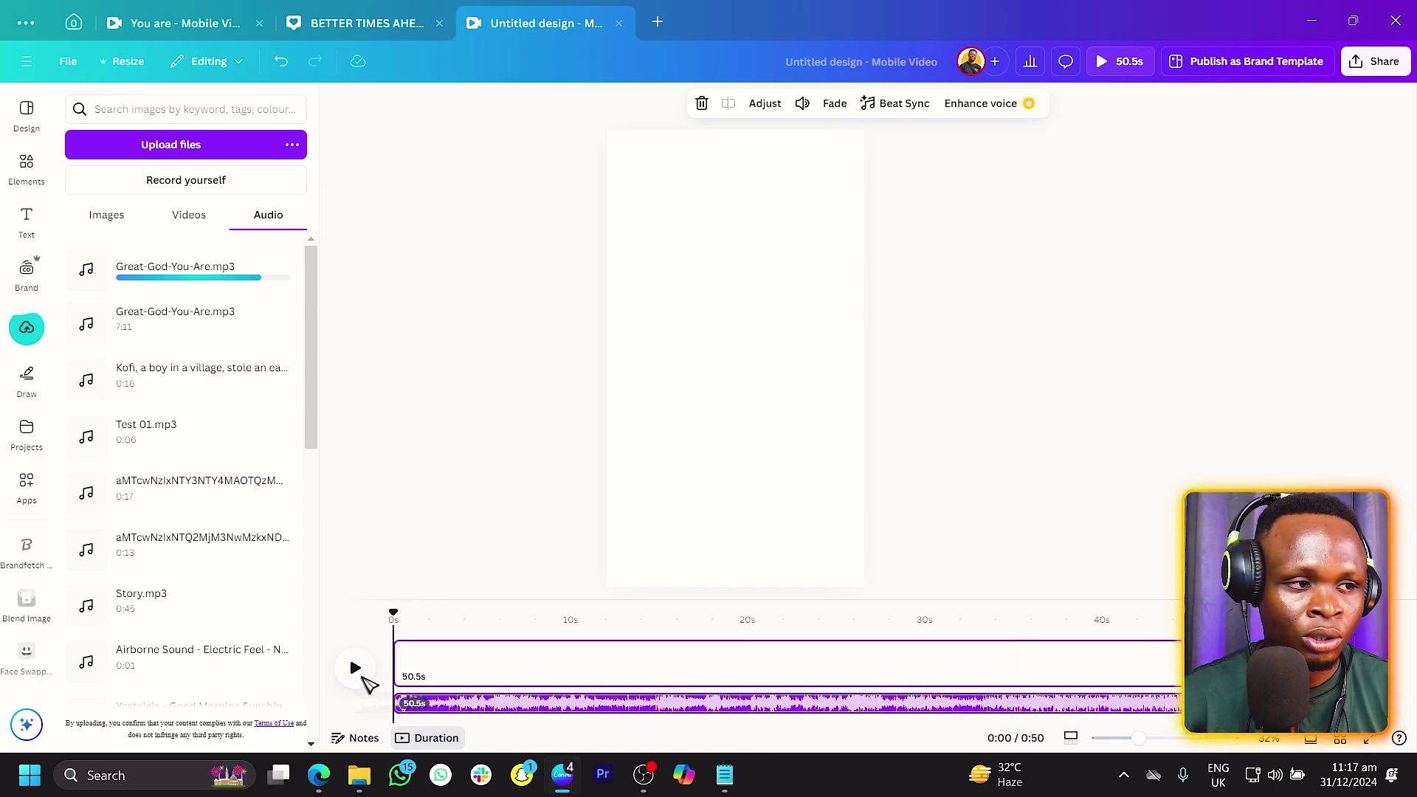
left_click(355, 669)
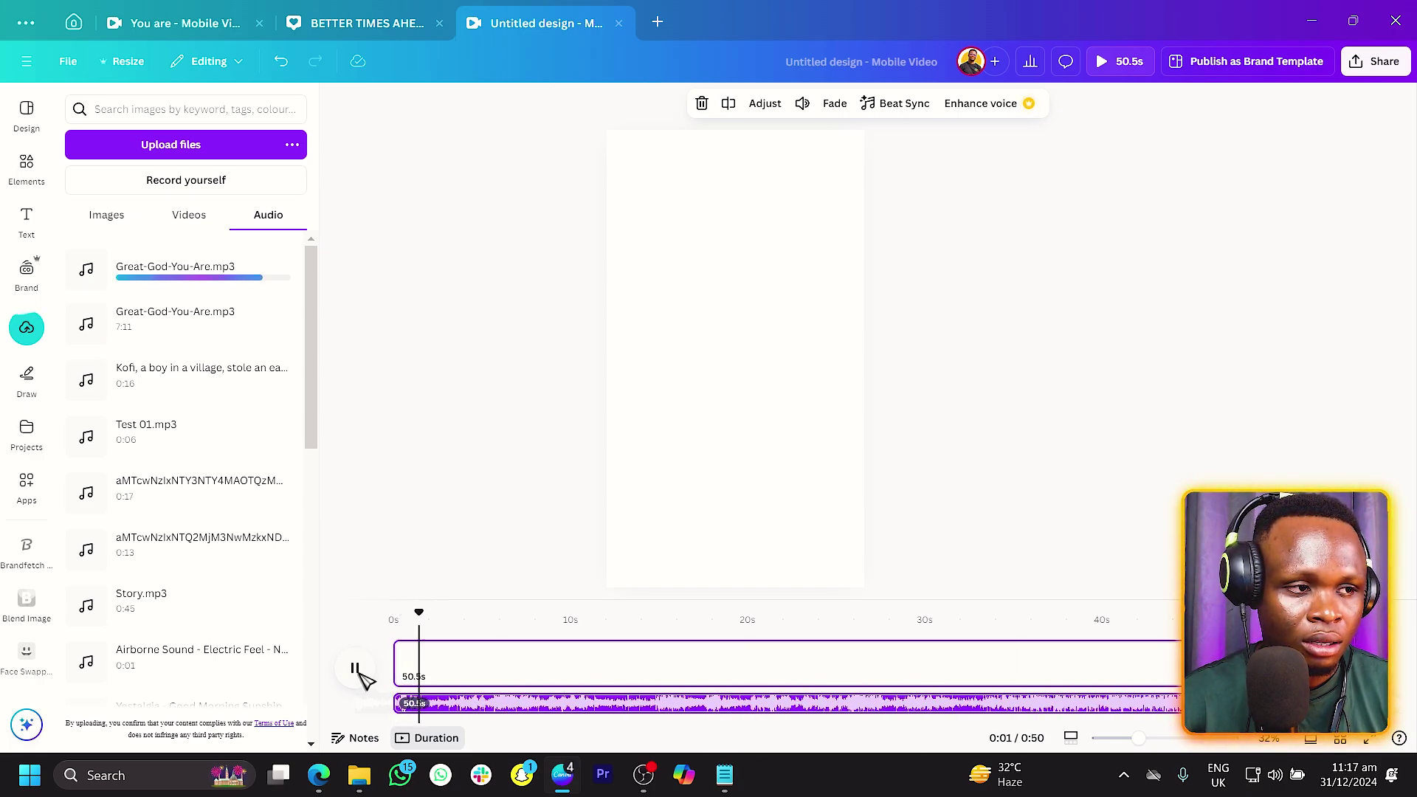
left_click_drag(553, 712, 458, 645)
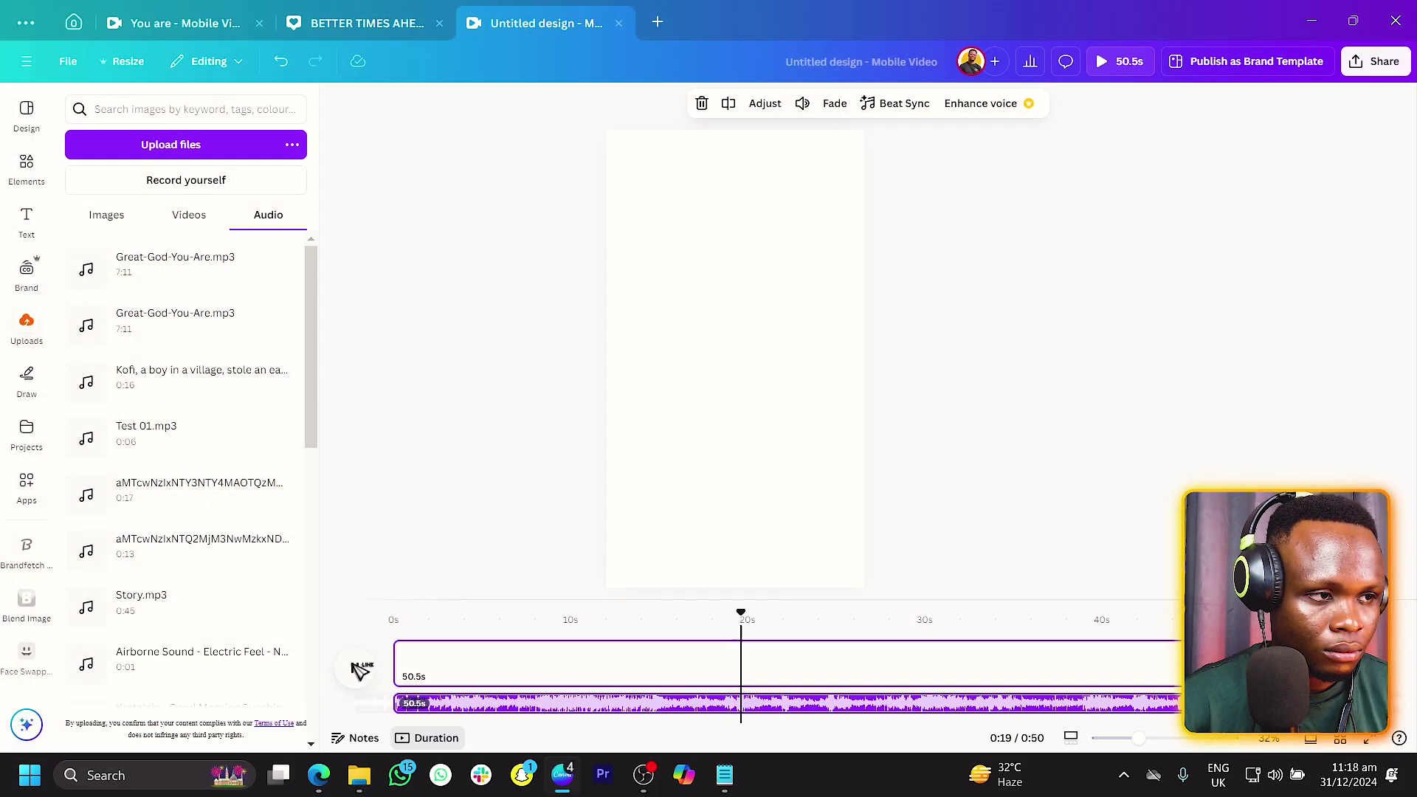
left_click(355, 668)
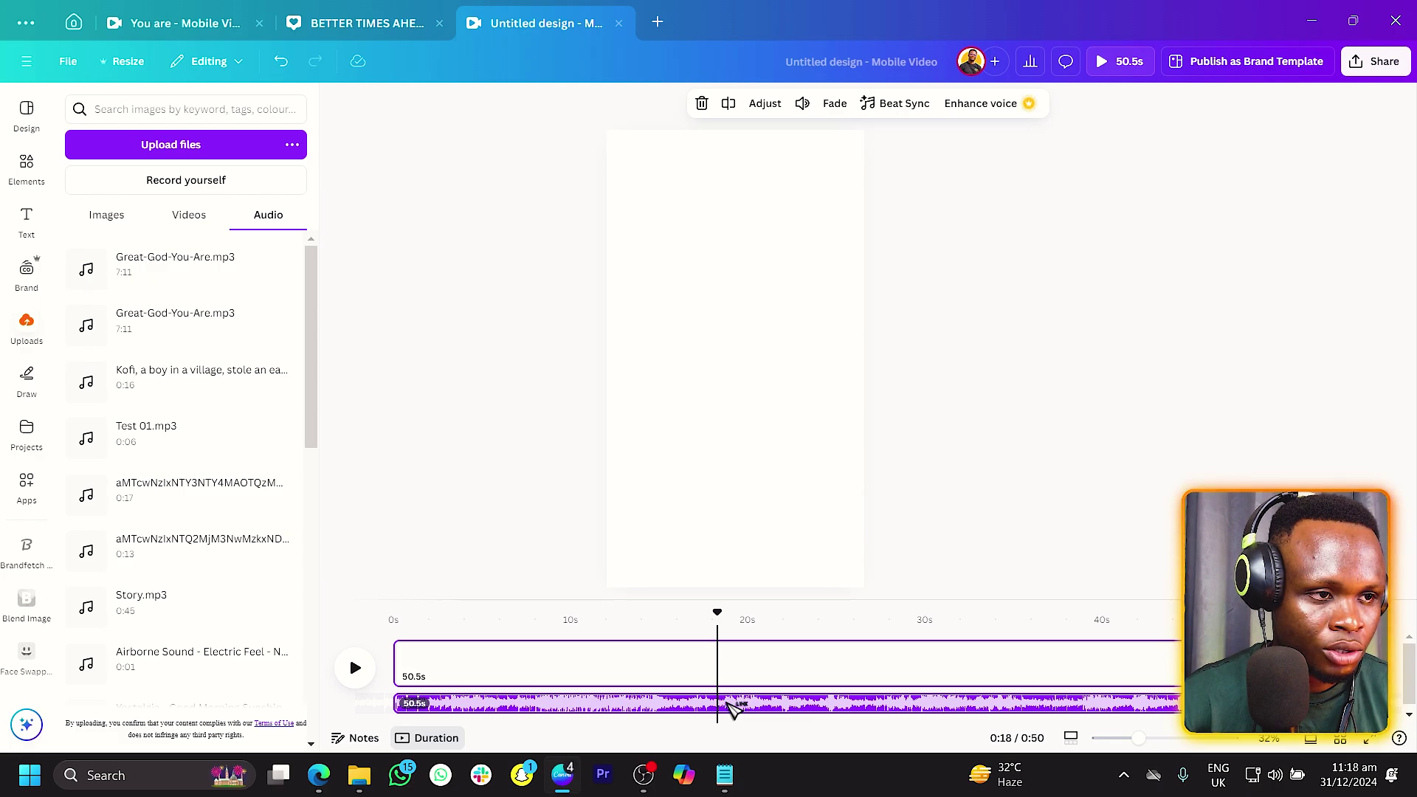
- Fine-tune which part of the song the audio clip starts on and play the opening seconds to check it
left_click_drag(733, 709, 402, 708)
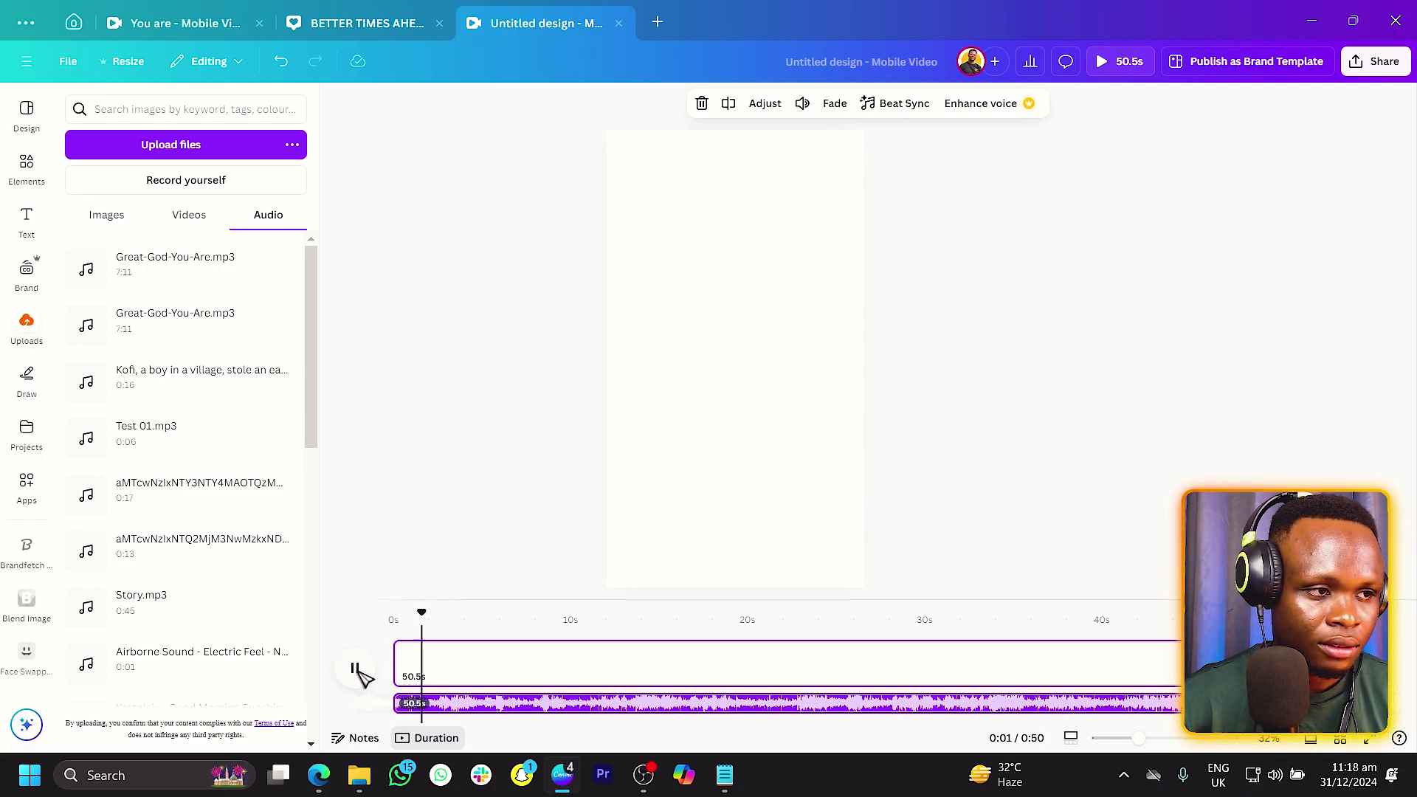
left_click(439, 705)
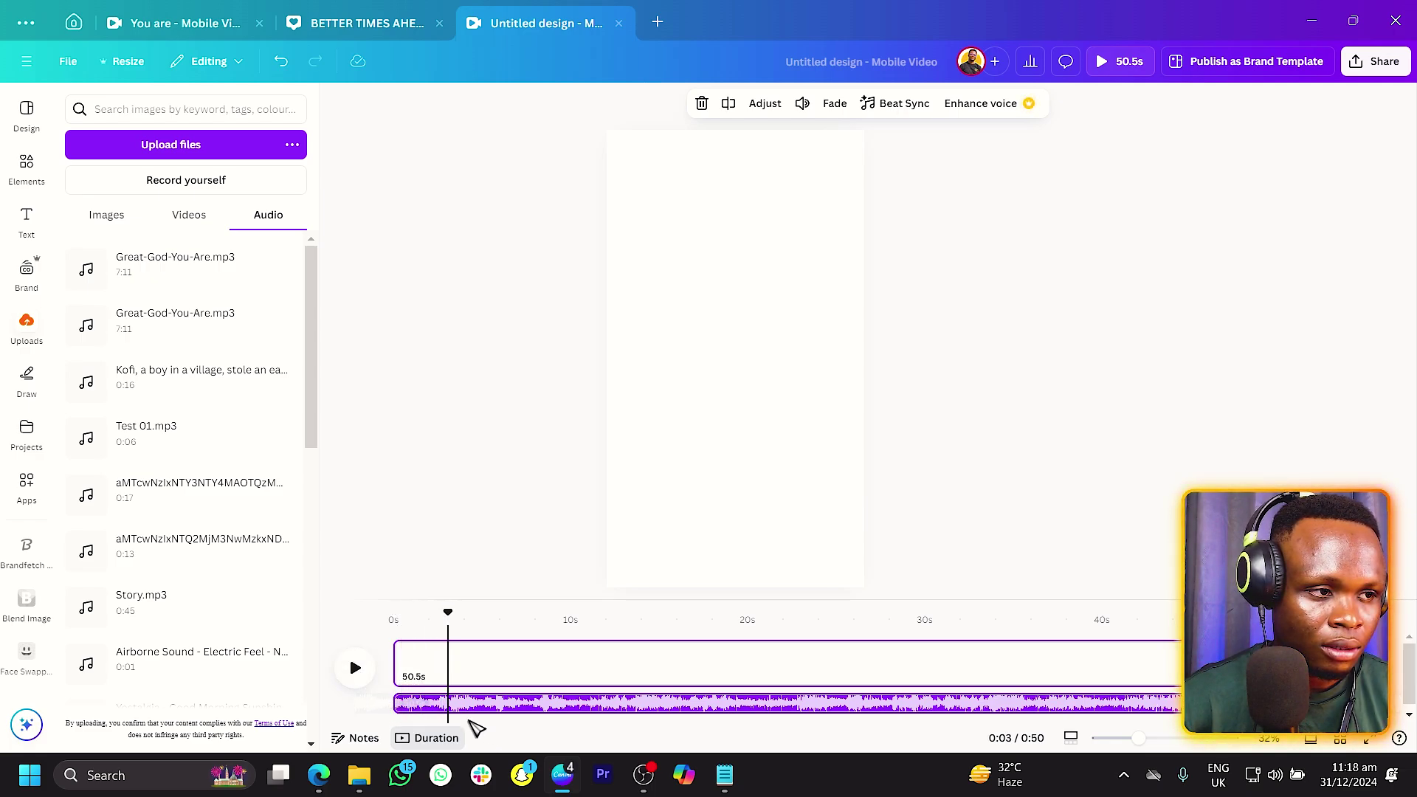
mouse_move(445, 710)
left_mouse_down()
mouse_move(405, 705)
mouse_move(417, 705)
left_mouse_up()
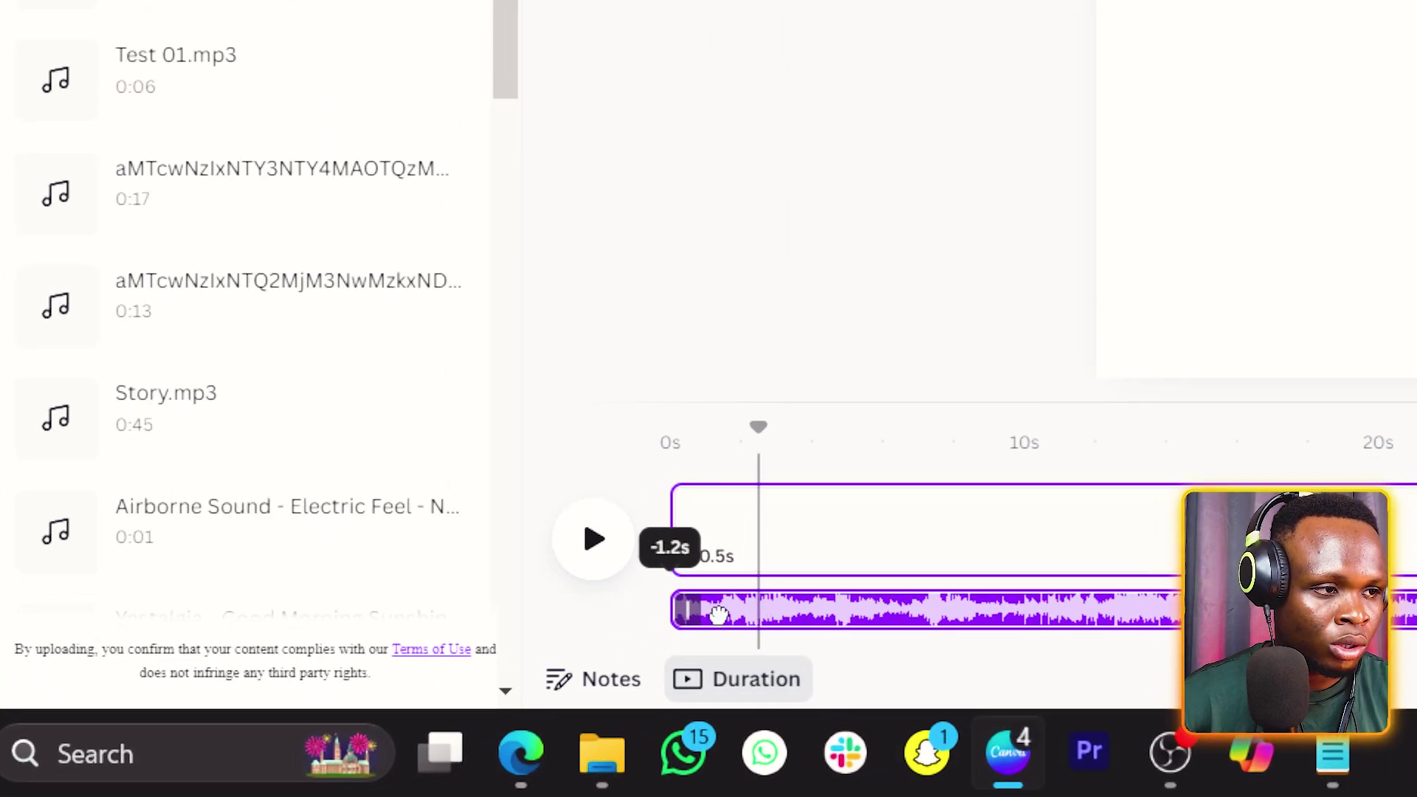
left_click_drag(717, 613, 715, 614)
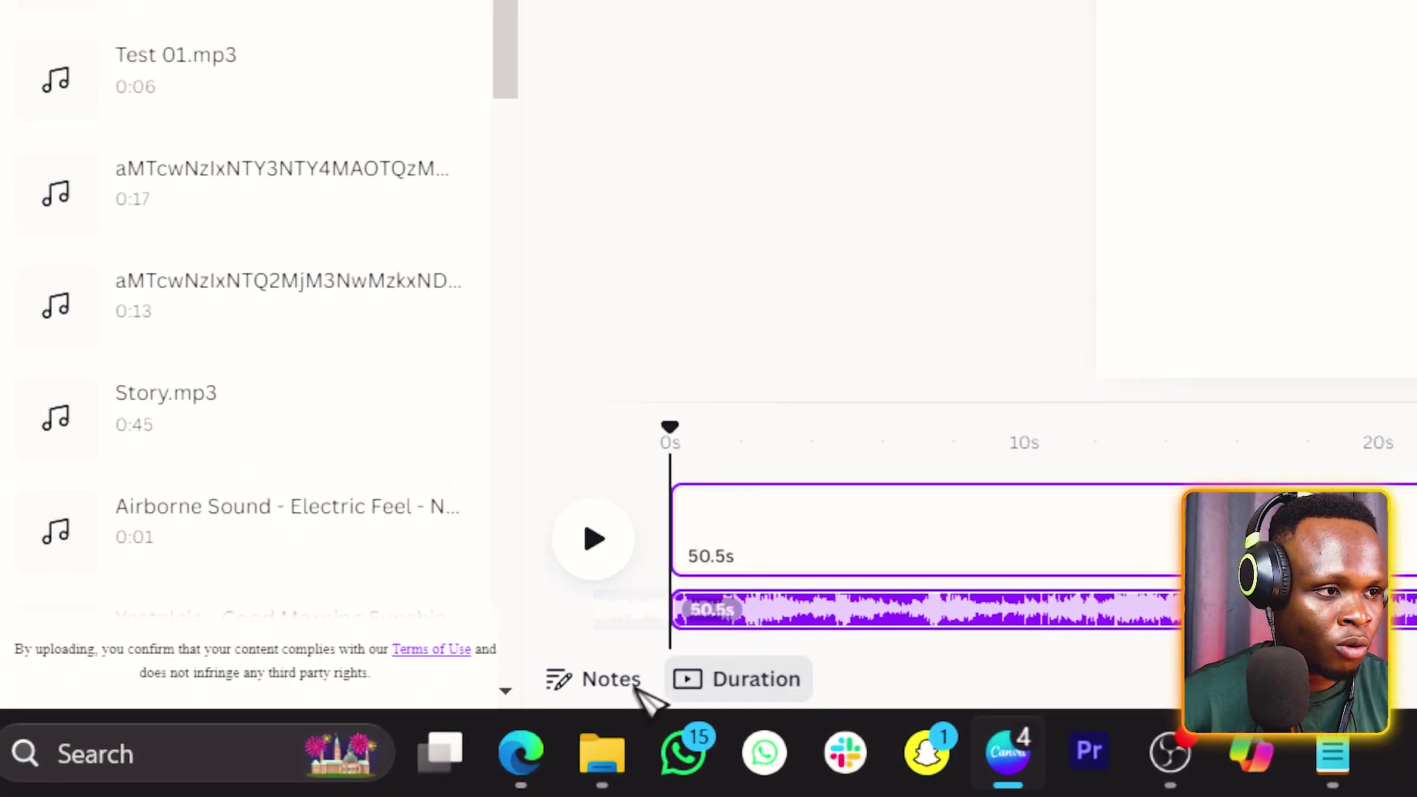
left_click(594, 546)
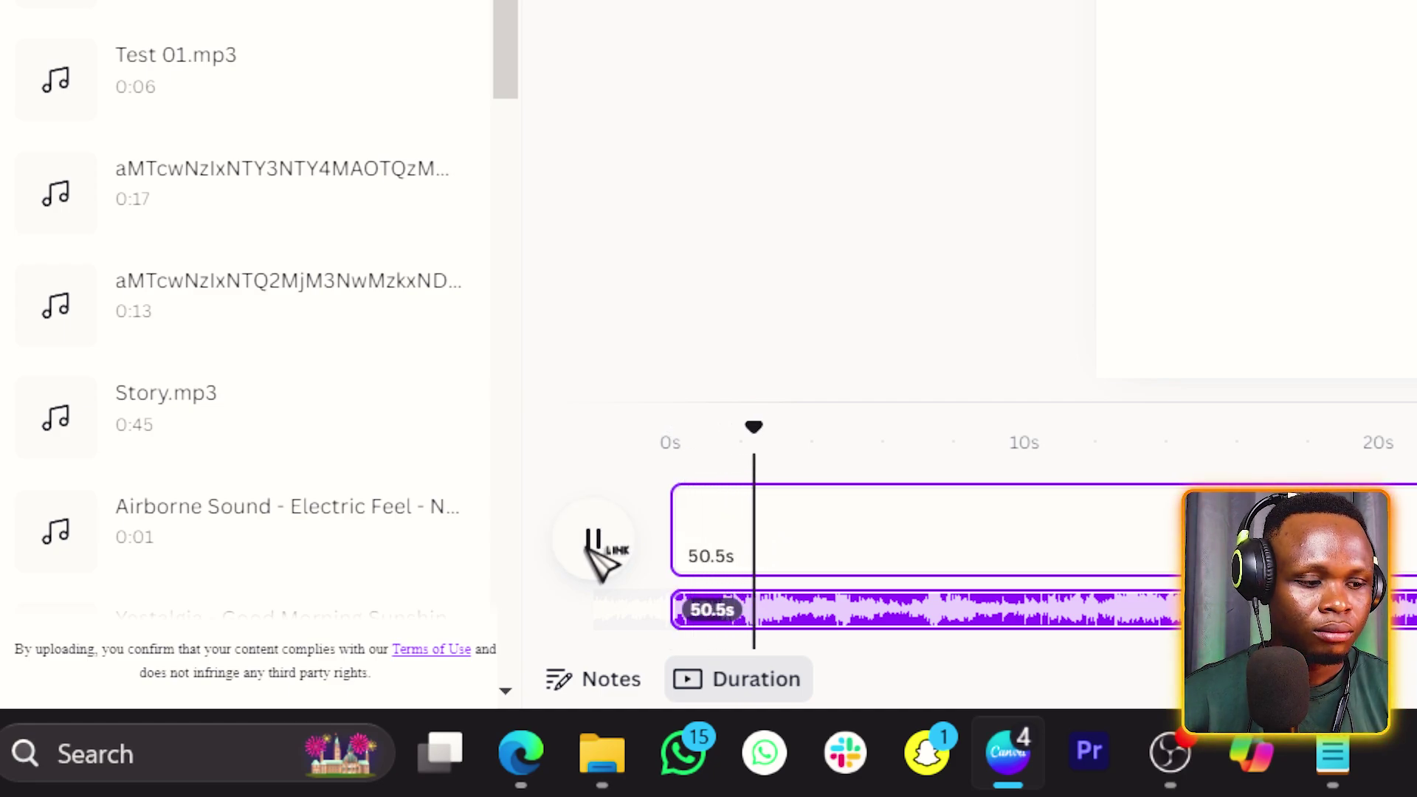
left_click(594, 546)
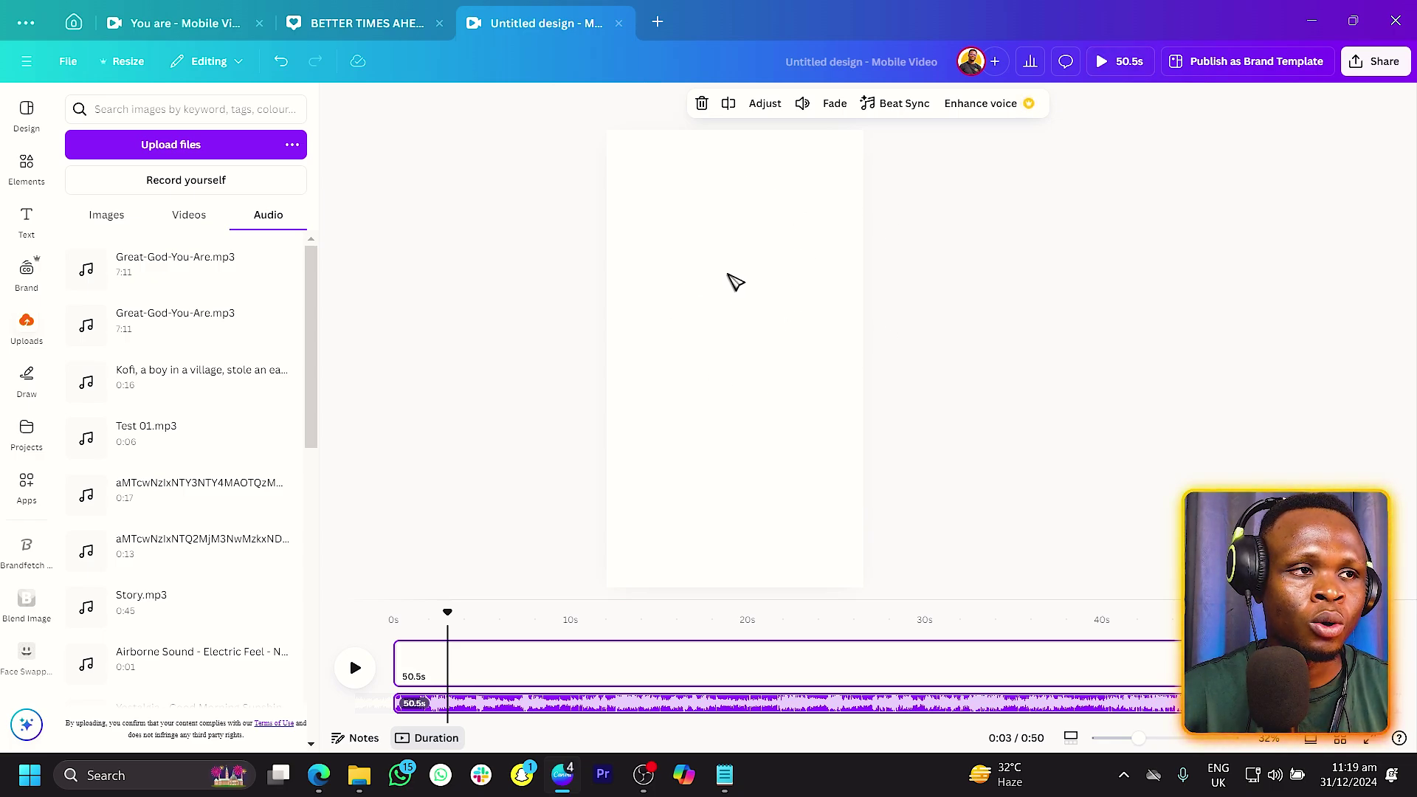
- Search the elements for "dust on black background" and list all the video results
left_click(736, 283)
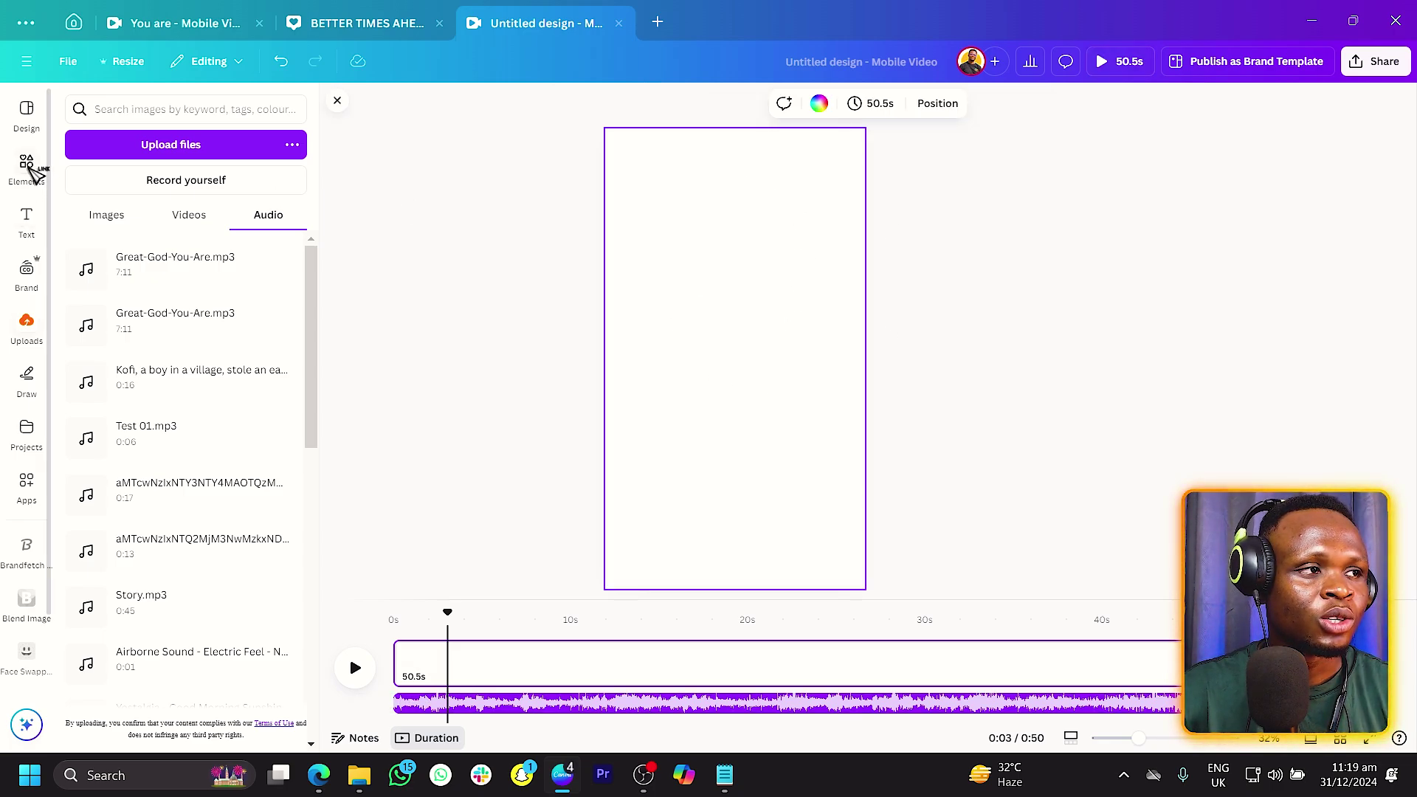
left_click(26, 166)
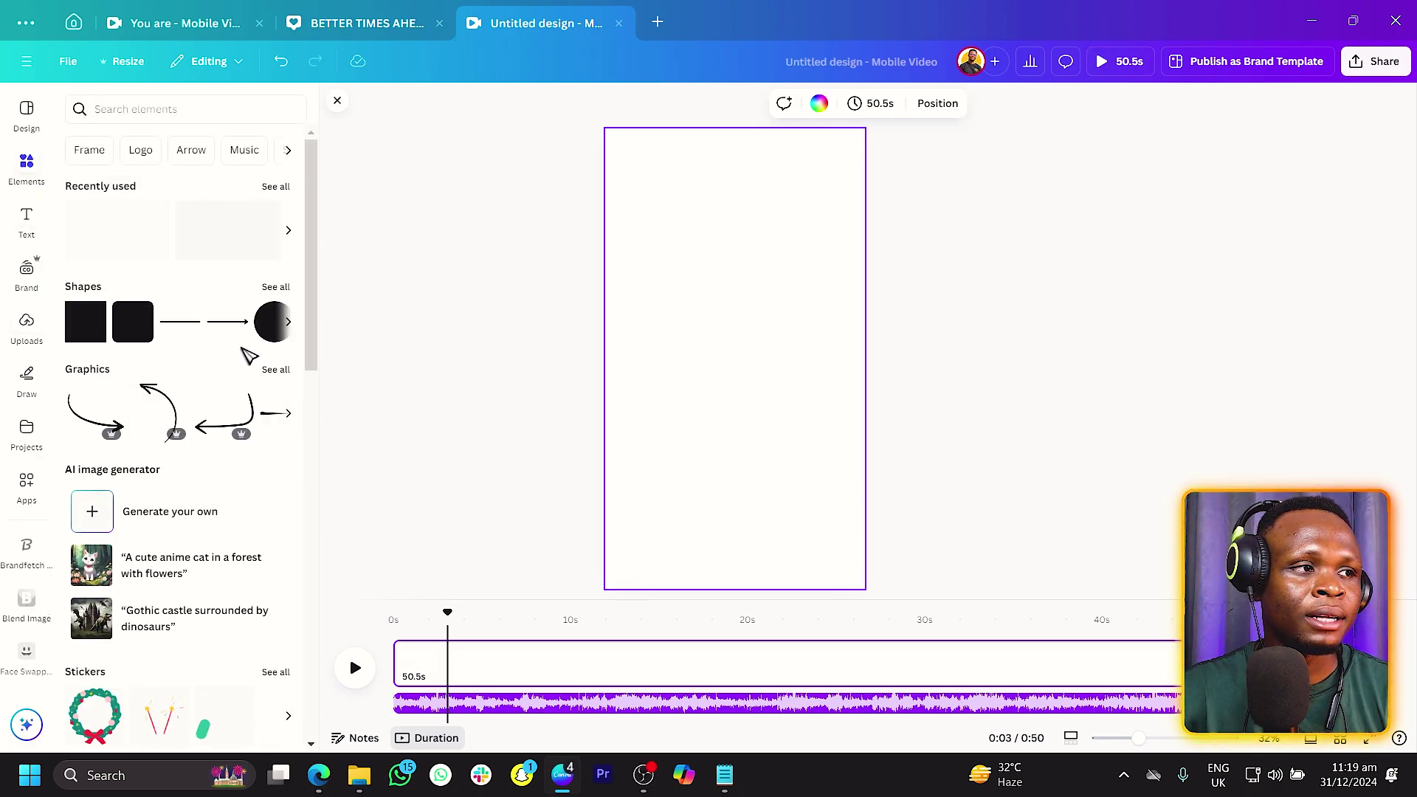
left_click(157, 112)
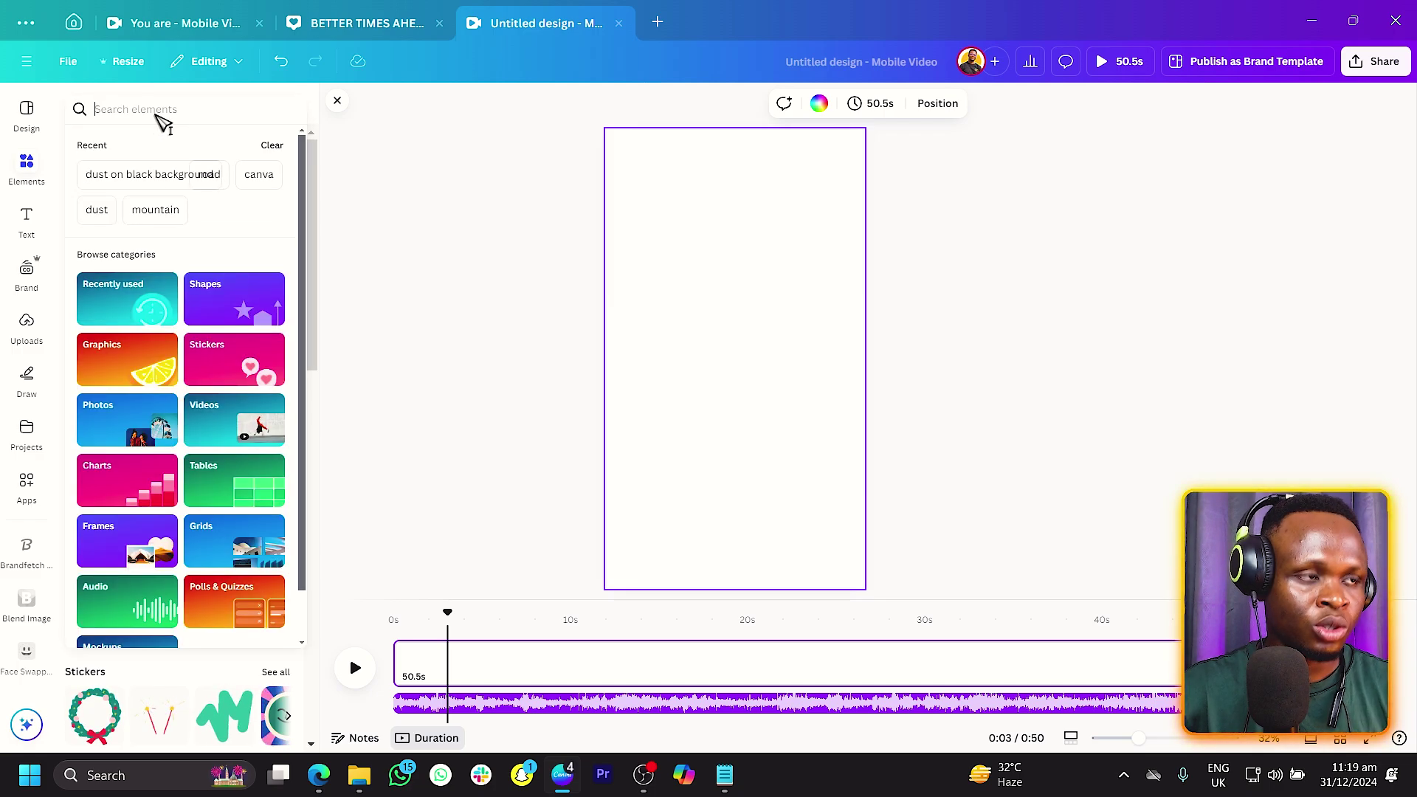
type("dus")
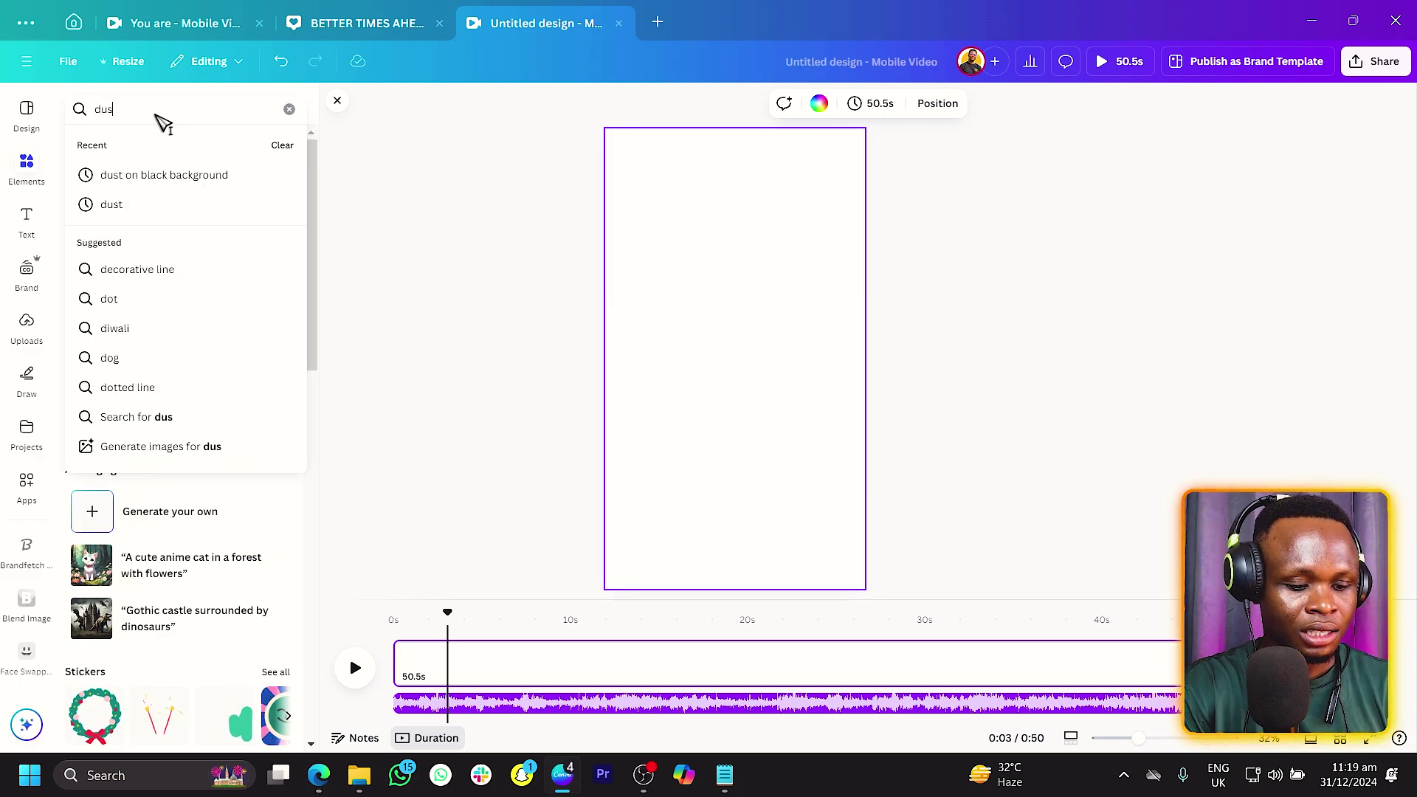
type("t on black bac")
left_click(163, 175)
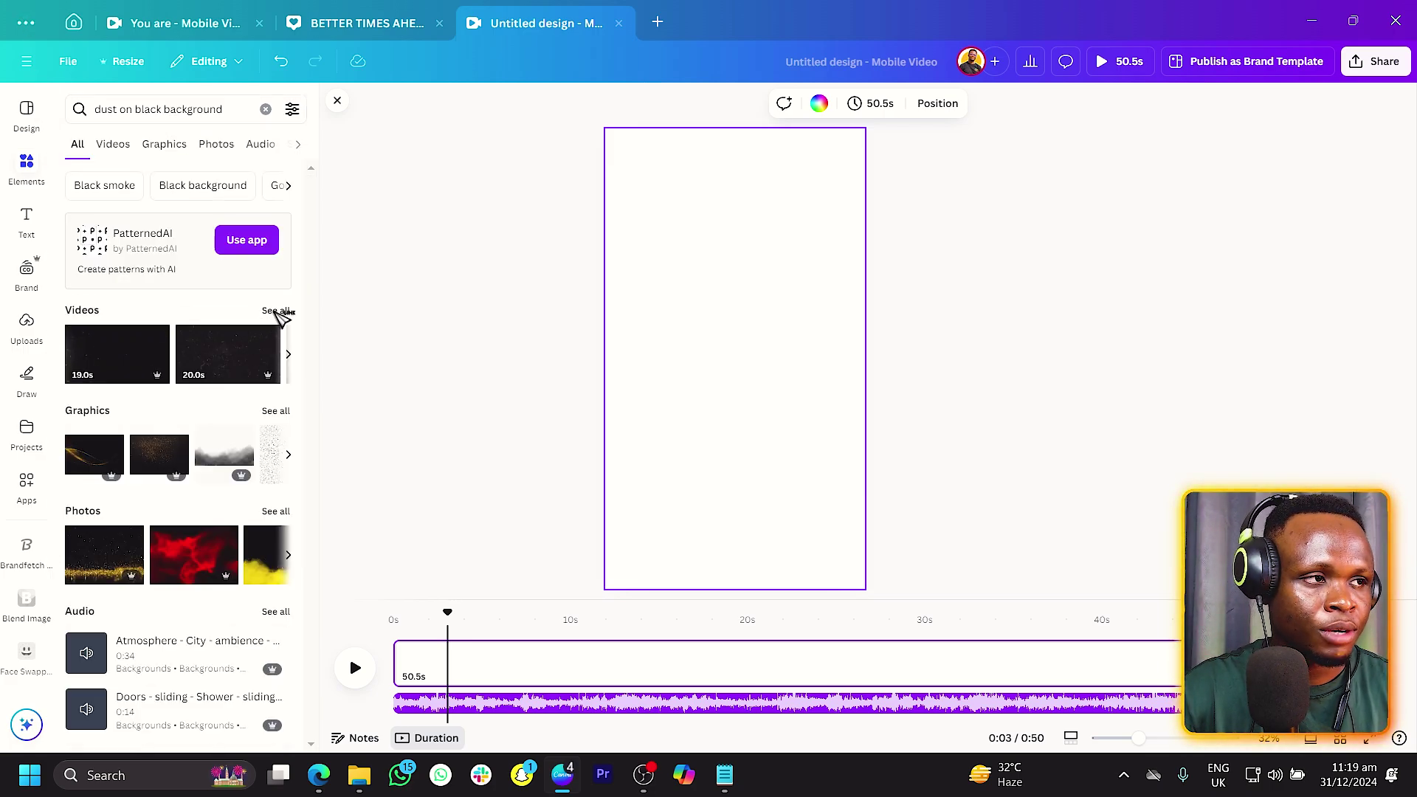
left_click(276, 311)
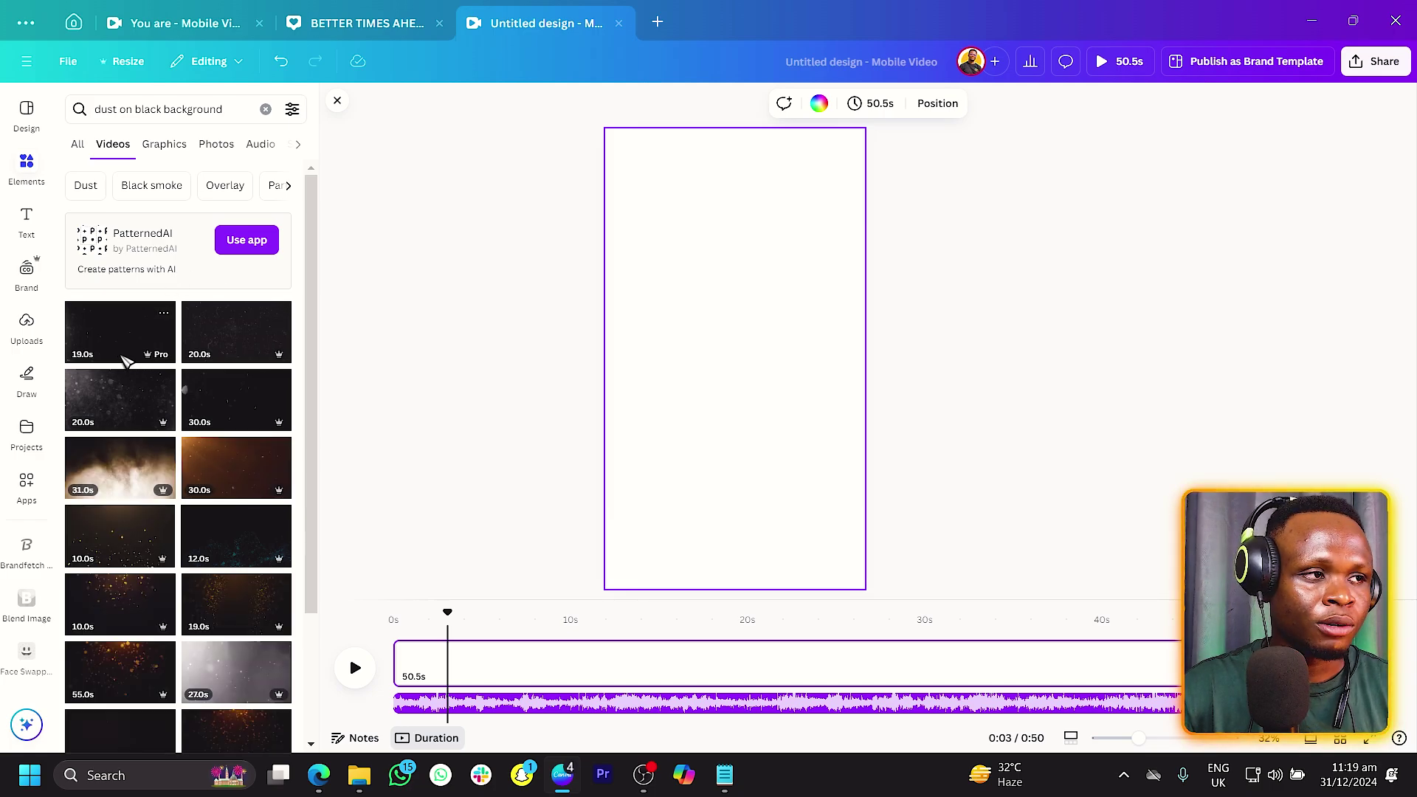
- Browse the dust videos and add the first 19-second clip to the page
scroll(147, 443, "down", 1)
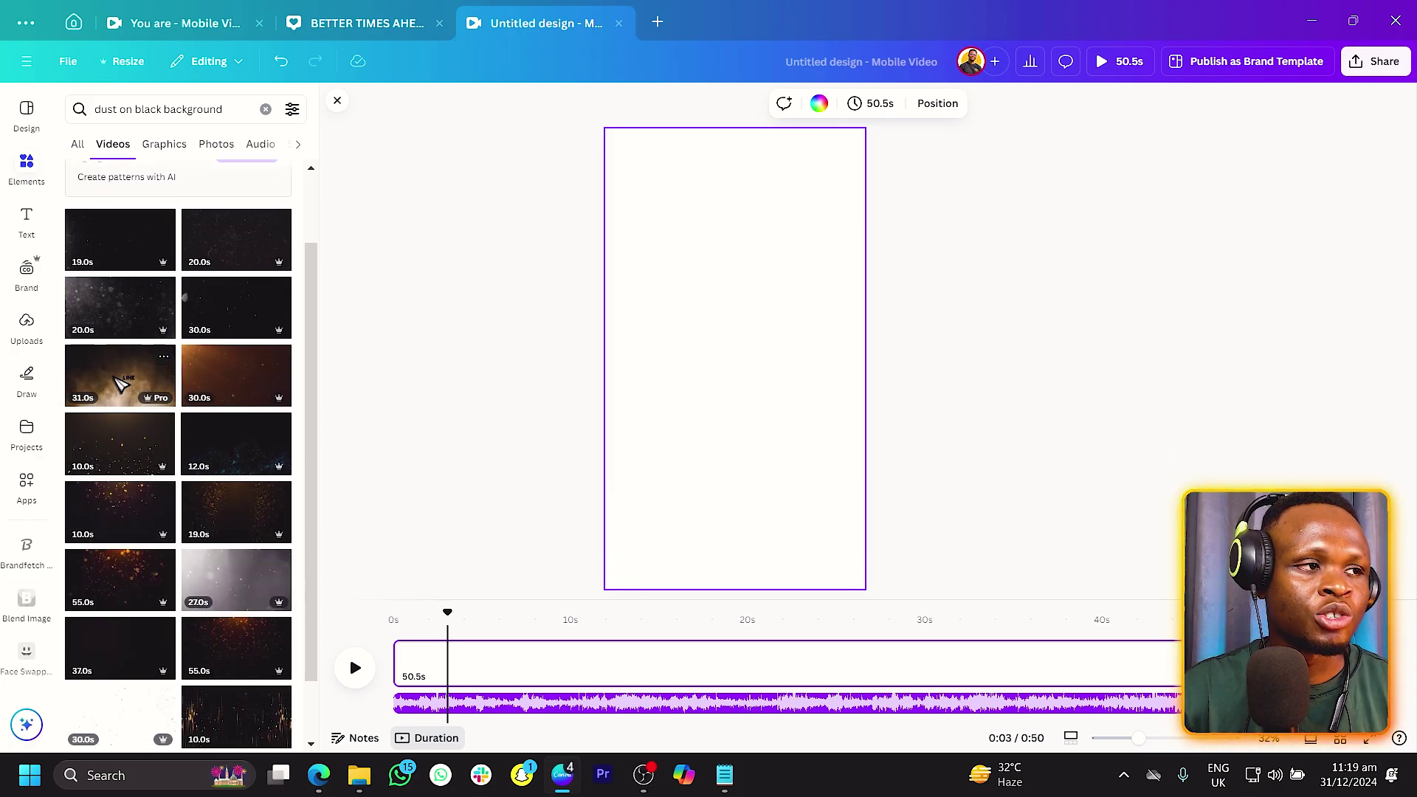
scroll(154, 420, "down", 2)
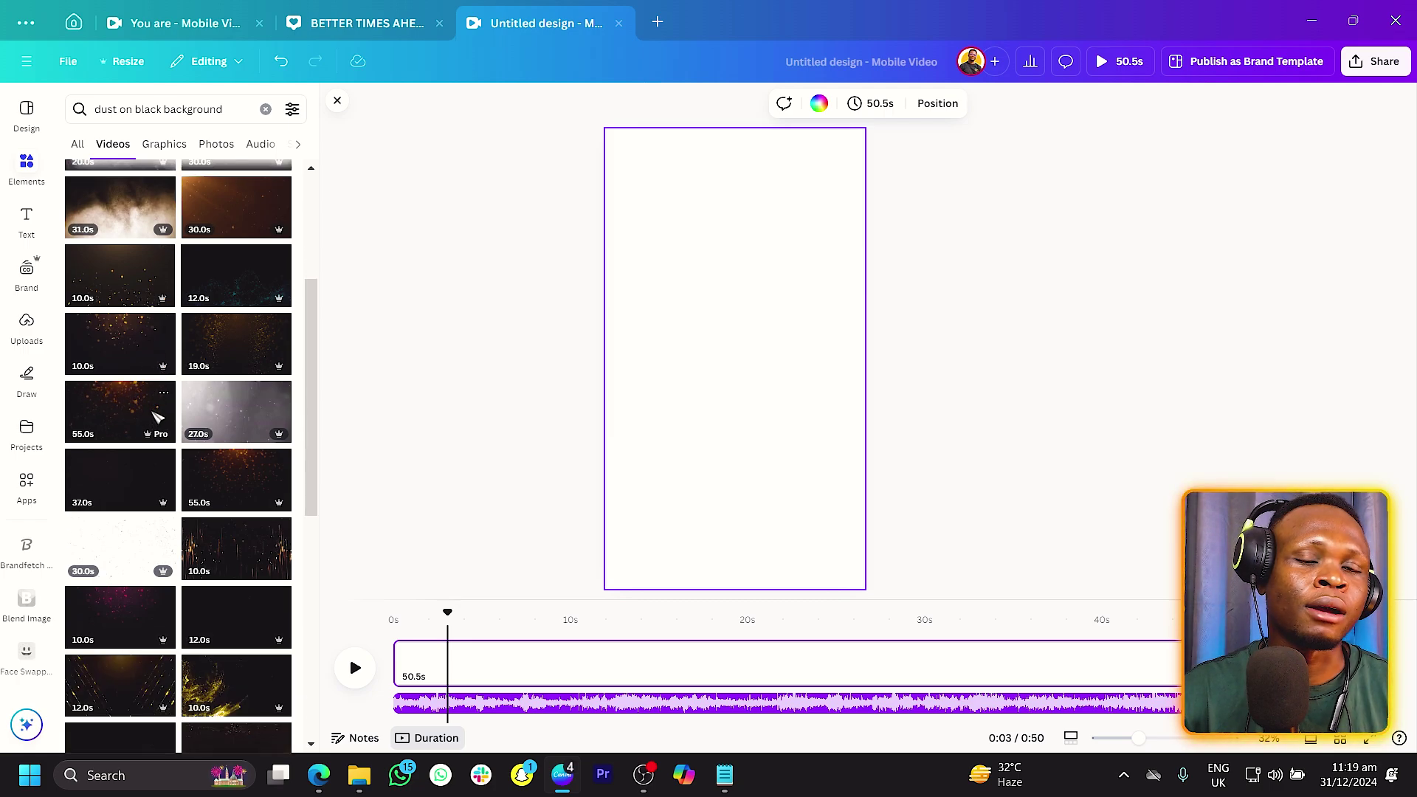
scroll(157, 418, "up", 3)
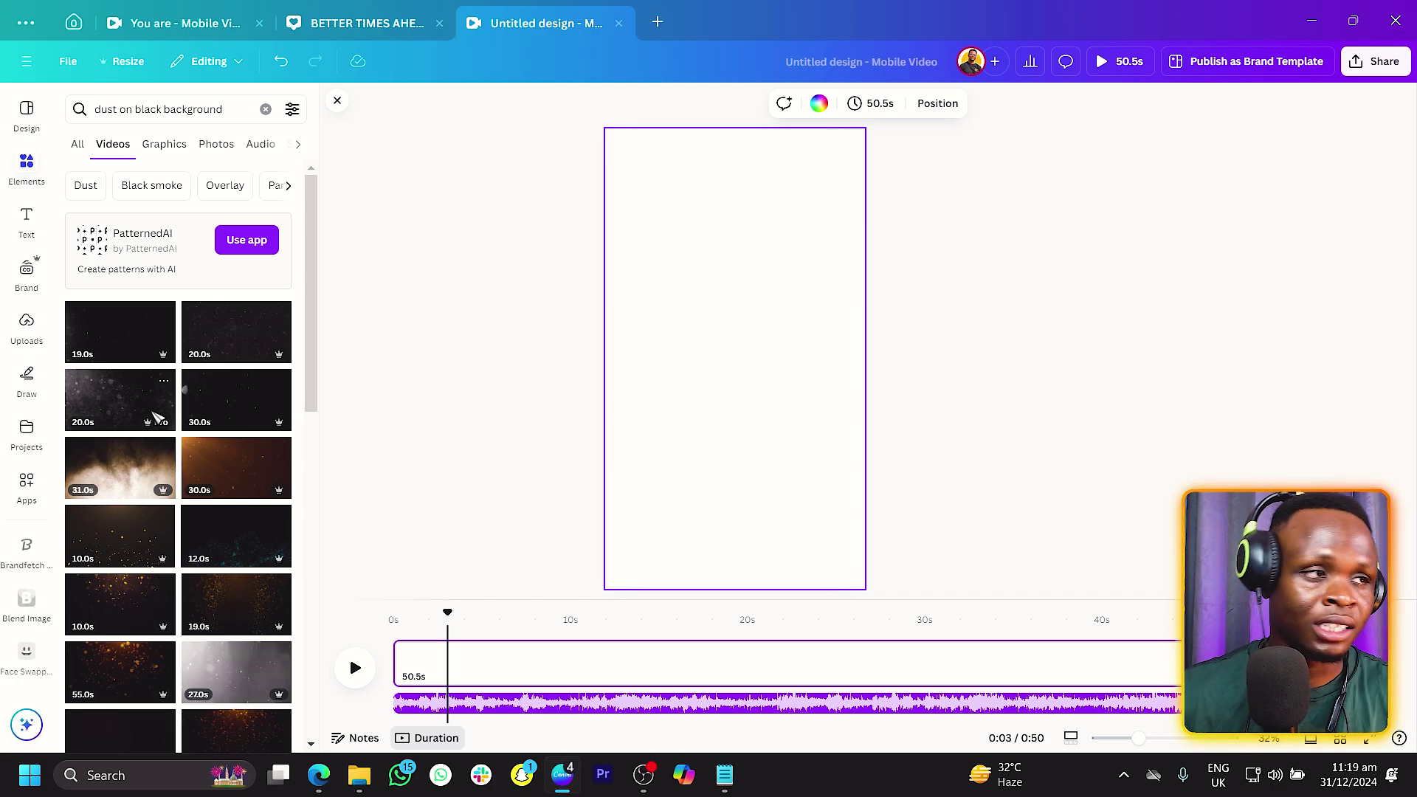
left_click(113, 340)
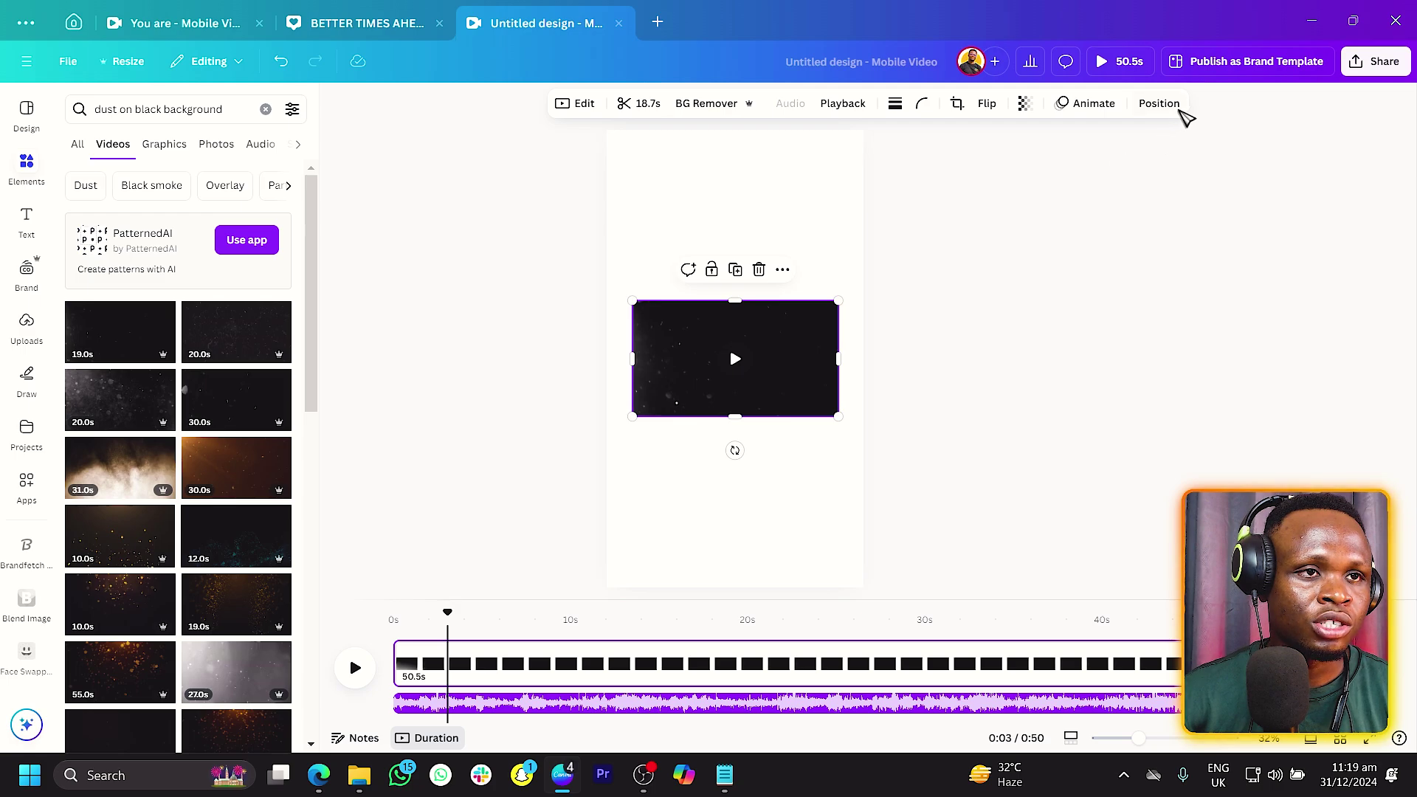
- Rotate the dust video to 90° and enlarge it to about 2055 × 1160 px so it covers the page
left_click(1178, 108)
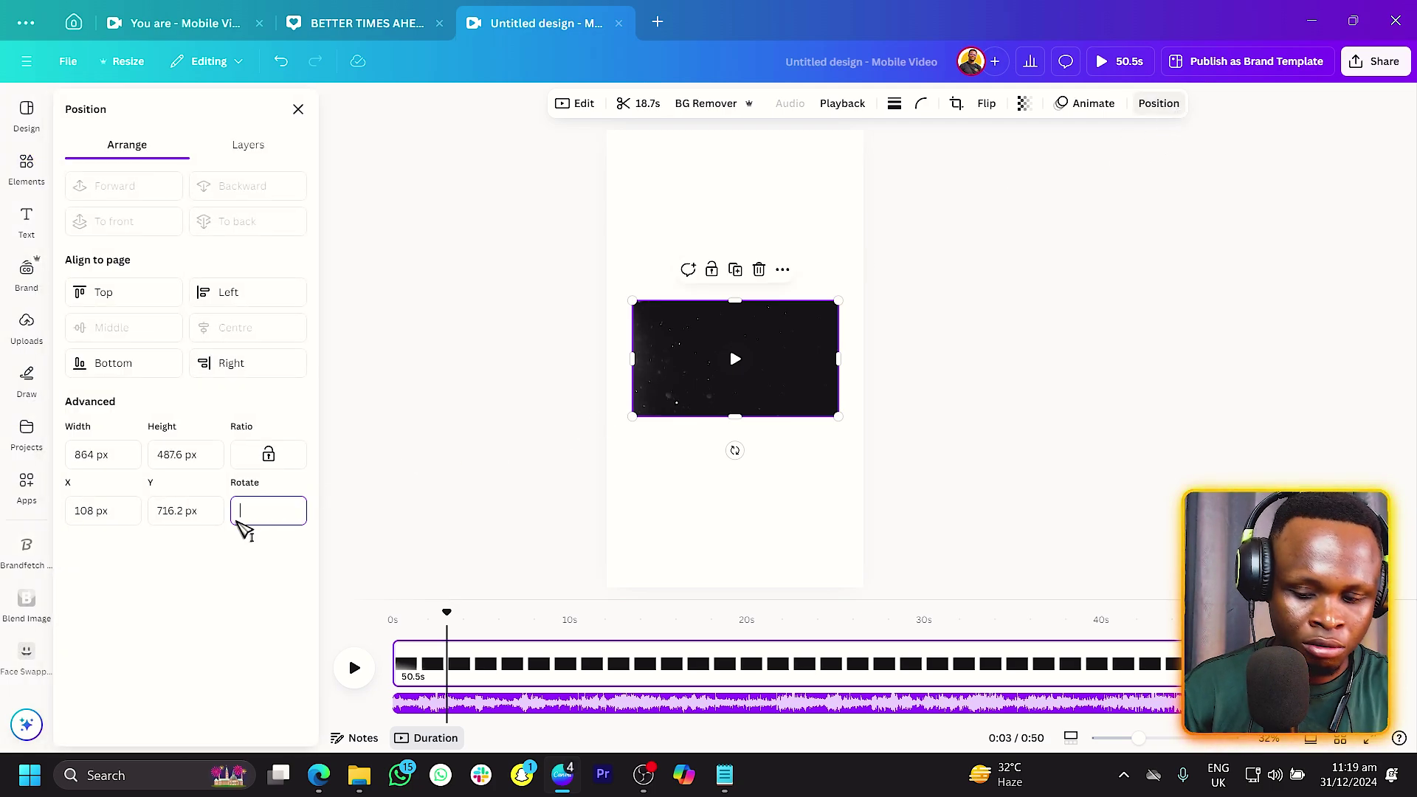
left_click(239, 521)
type("90")
key("Return")
left_click_drag(675, 462, 605, 613)
- Preview the dust video at about 15.6 s, set its rotation to -90° and preview it again near 6 s
left_click_drag(449, 615, 668, 655)
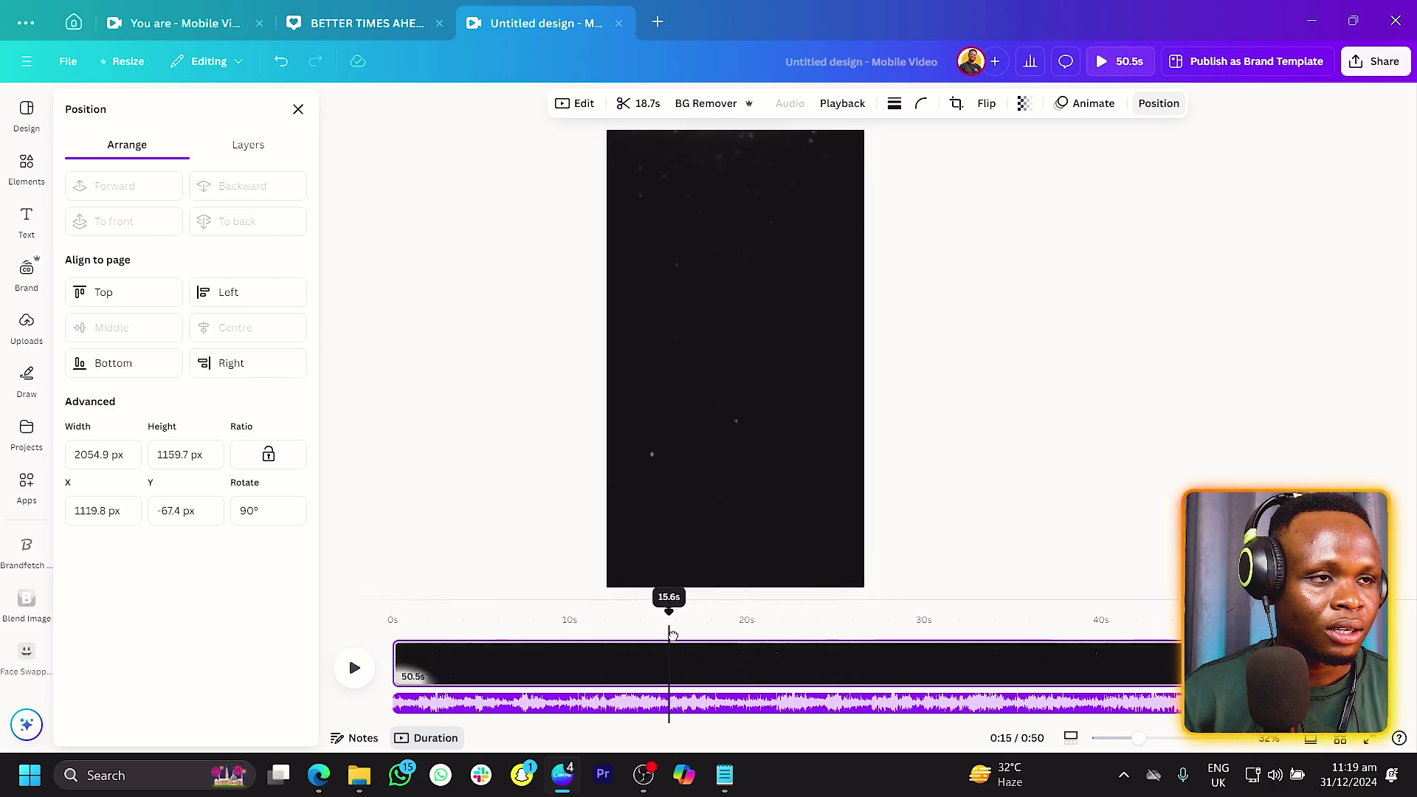
left_click(283, 515)
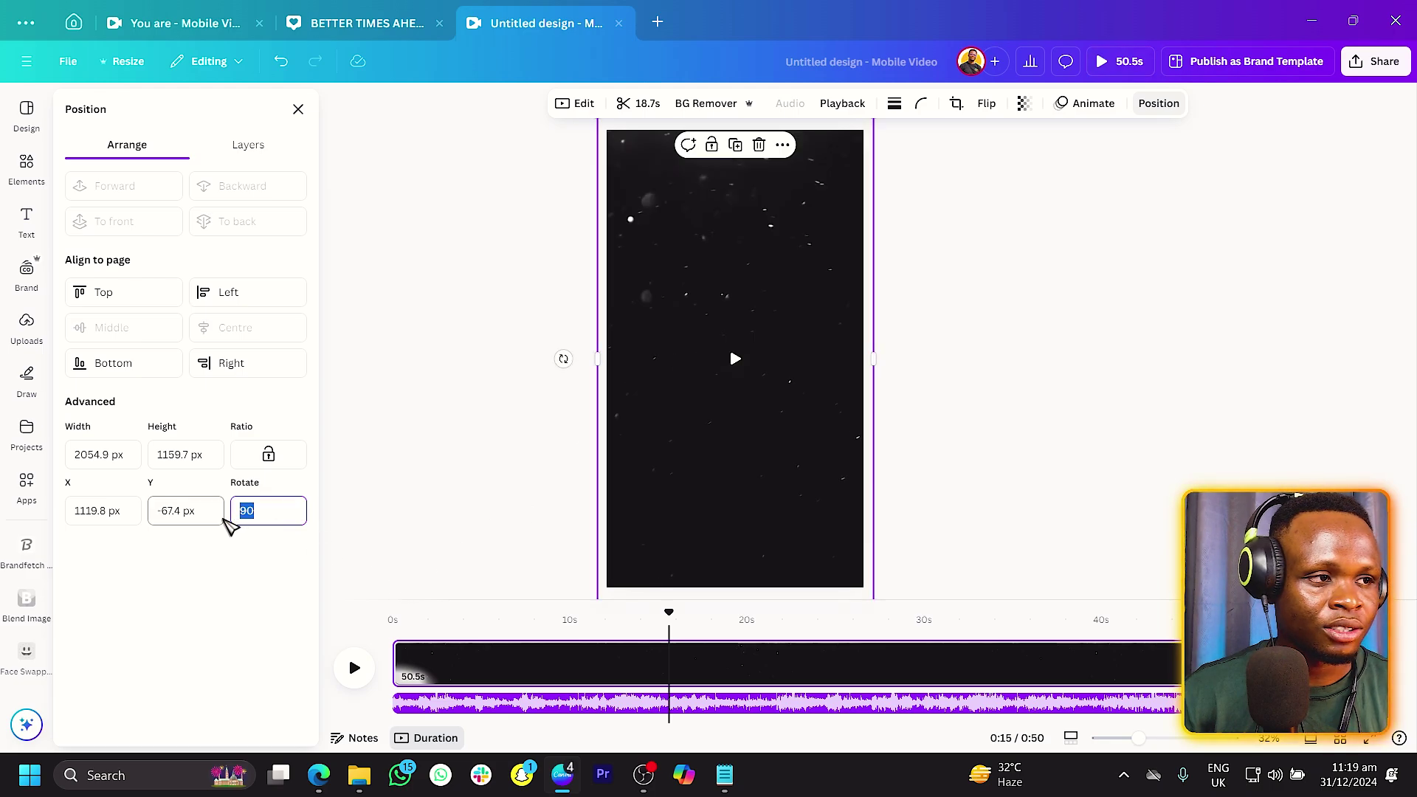
type("-90")
key("Return")
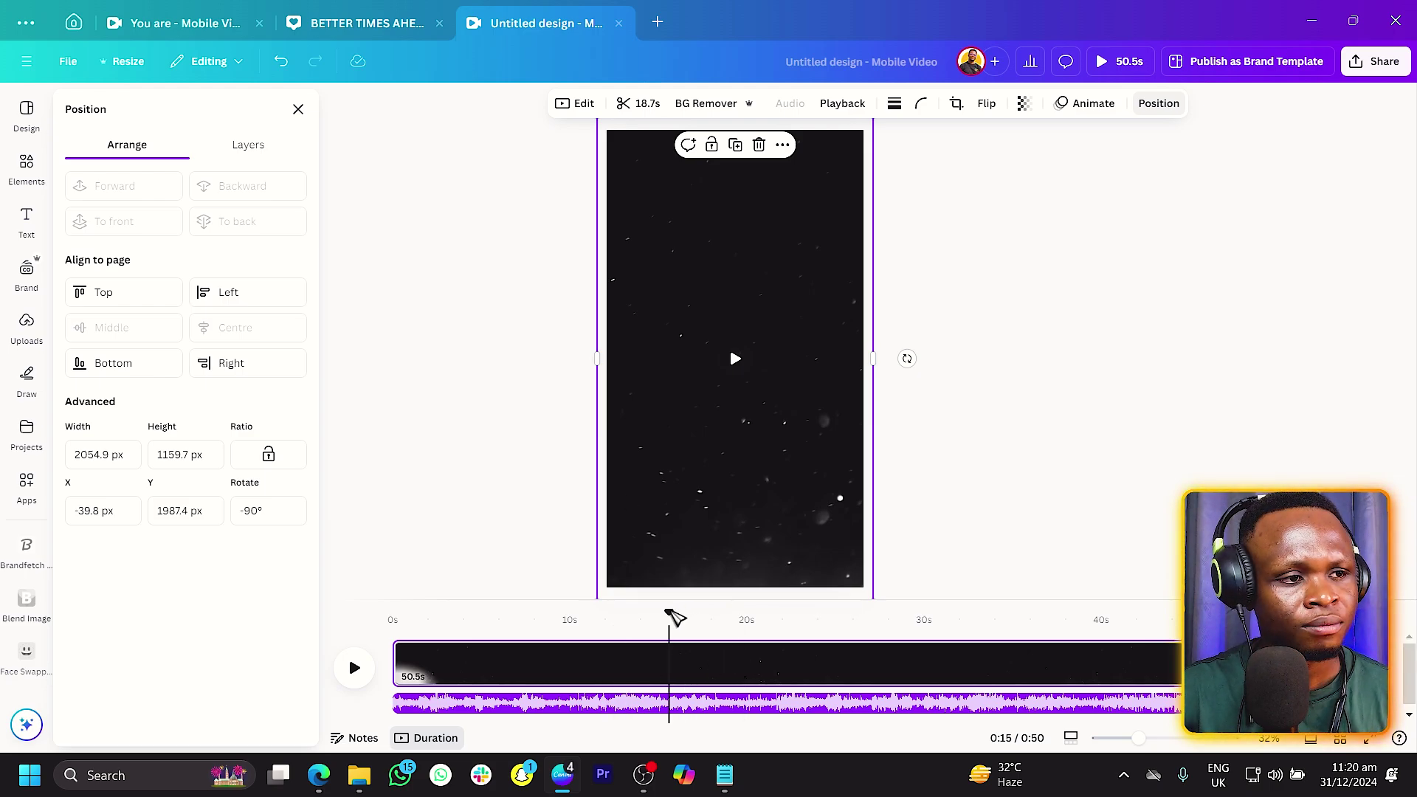
left_click(504, 635)
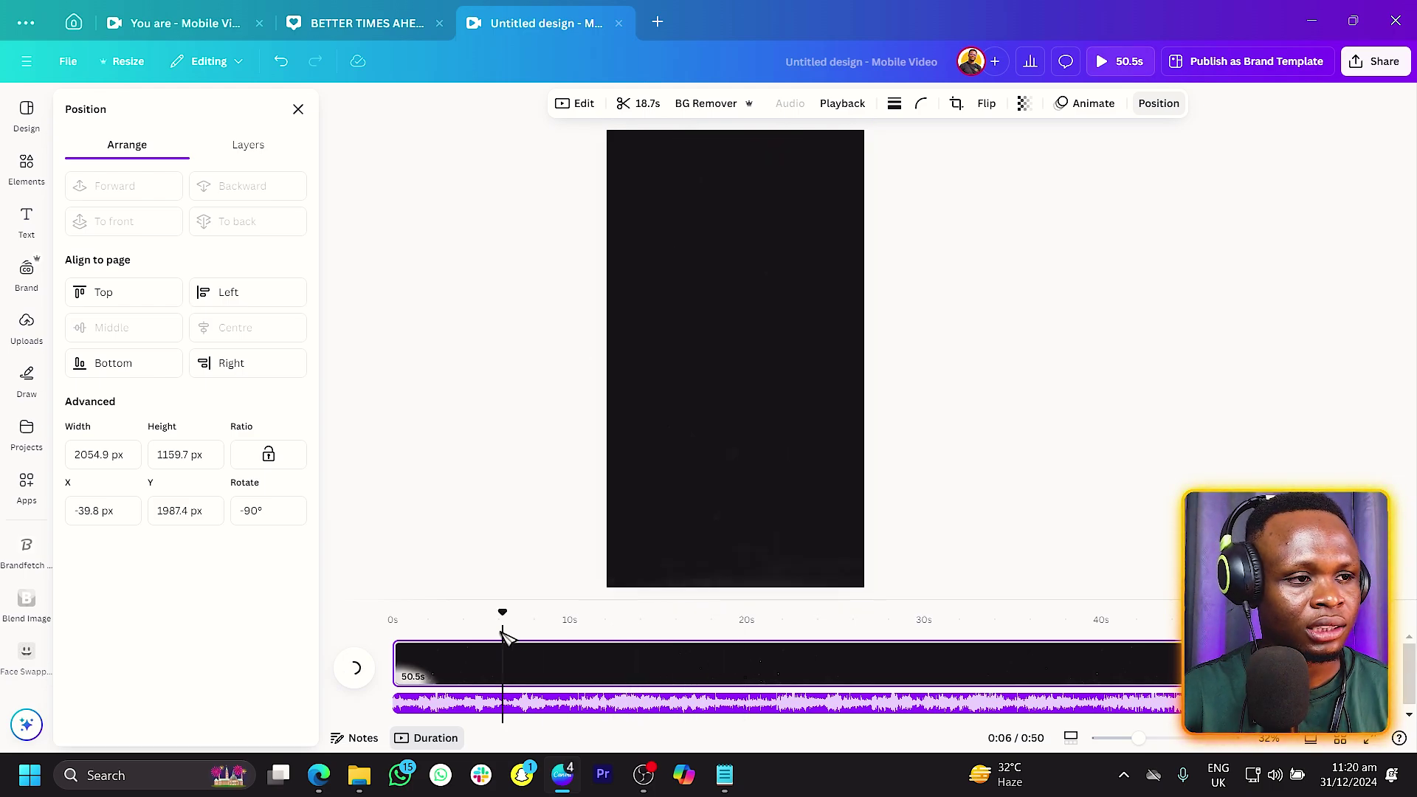
- Return the playhead to the start of the video and add a text box to the page
left_click(450, 631)
left_click_drag(451, 614, 395, 614)
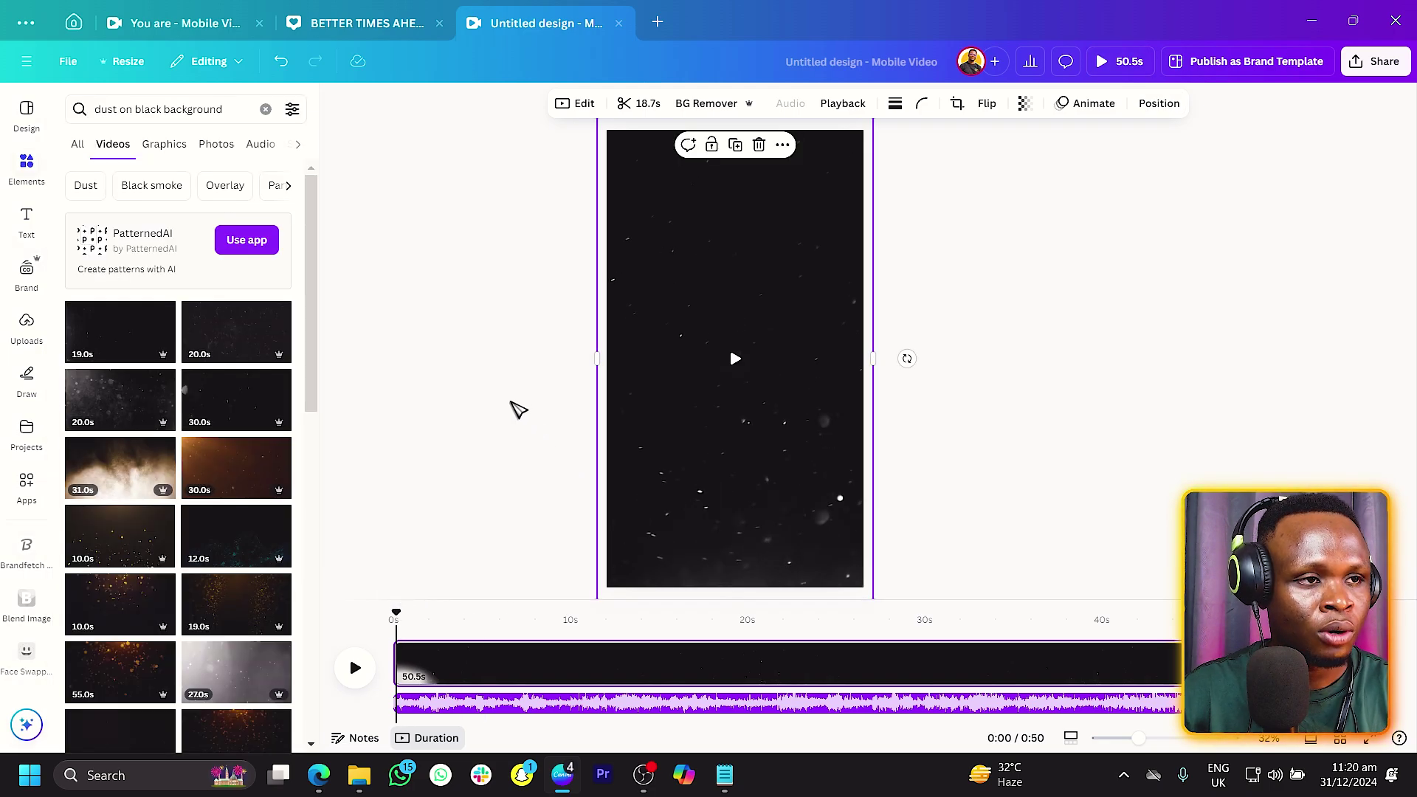
key("t")
left_click_drag(708, 359, 636, 316)
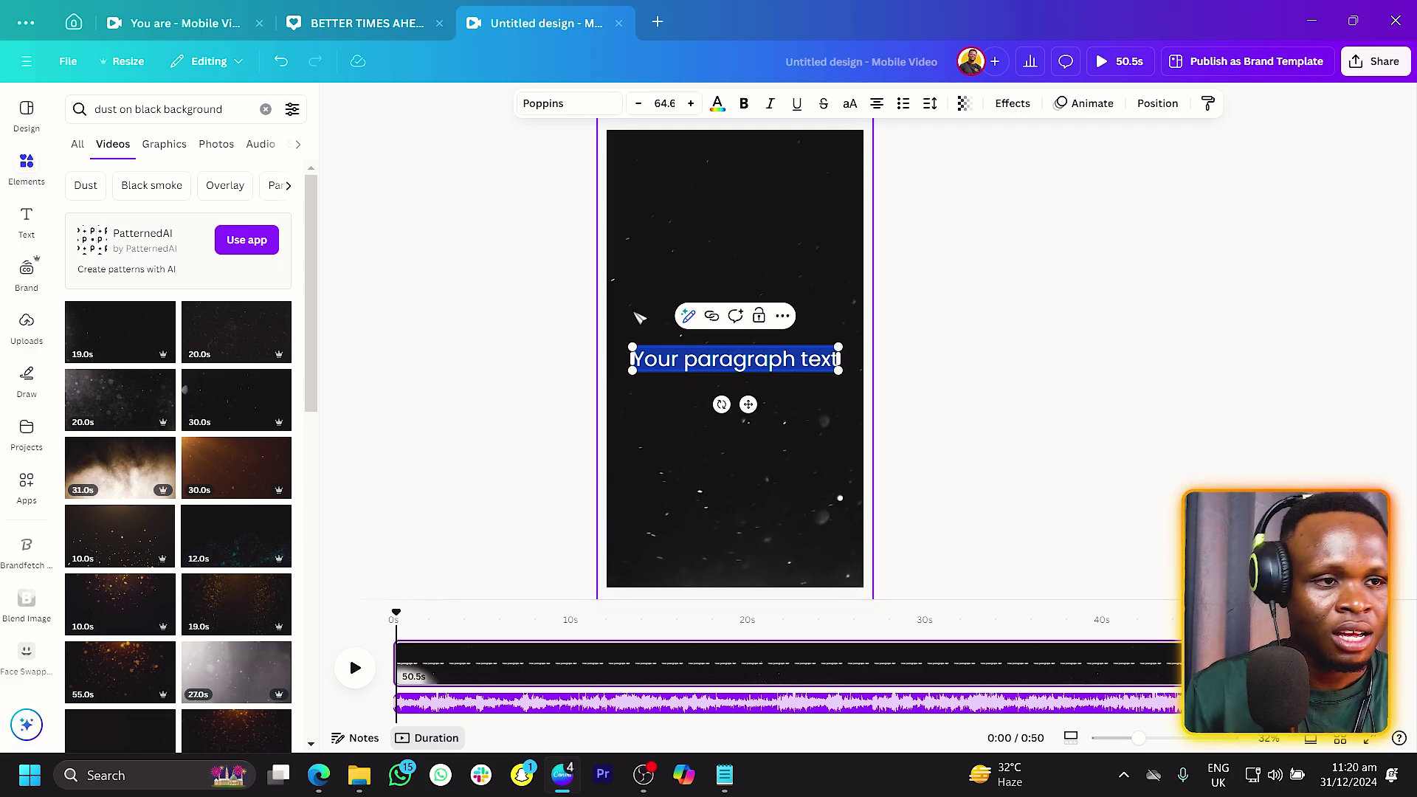
- Review the song lyrics in Notepad, highlighting the verses from "You are great God" through "Precious Jesus", and return to the design
left_click(724, 774)
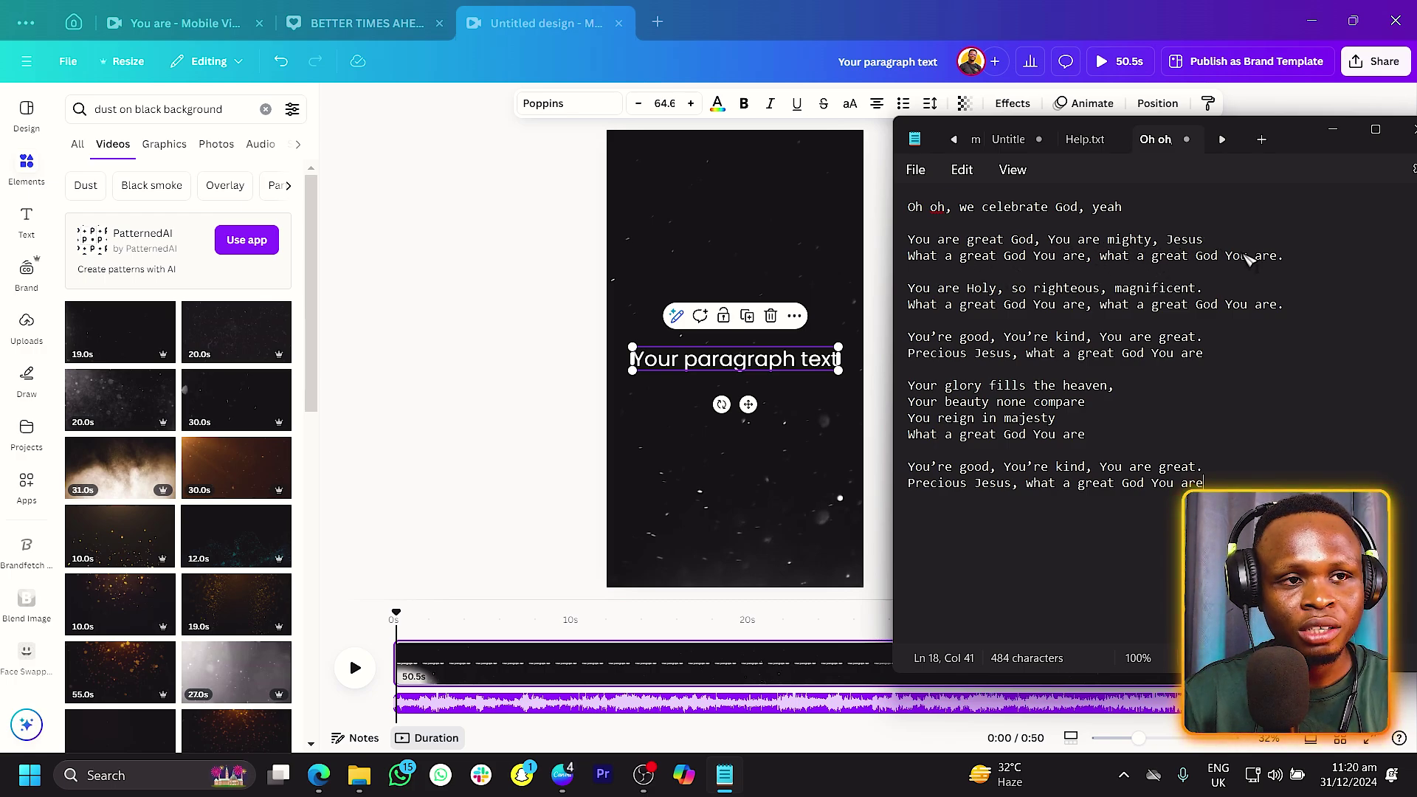
left_click_drag(918, 246, 1306, 362)
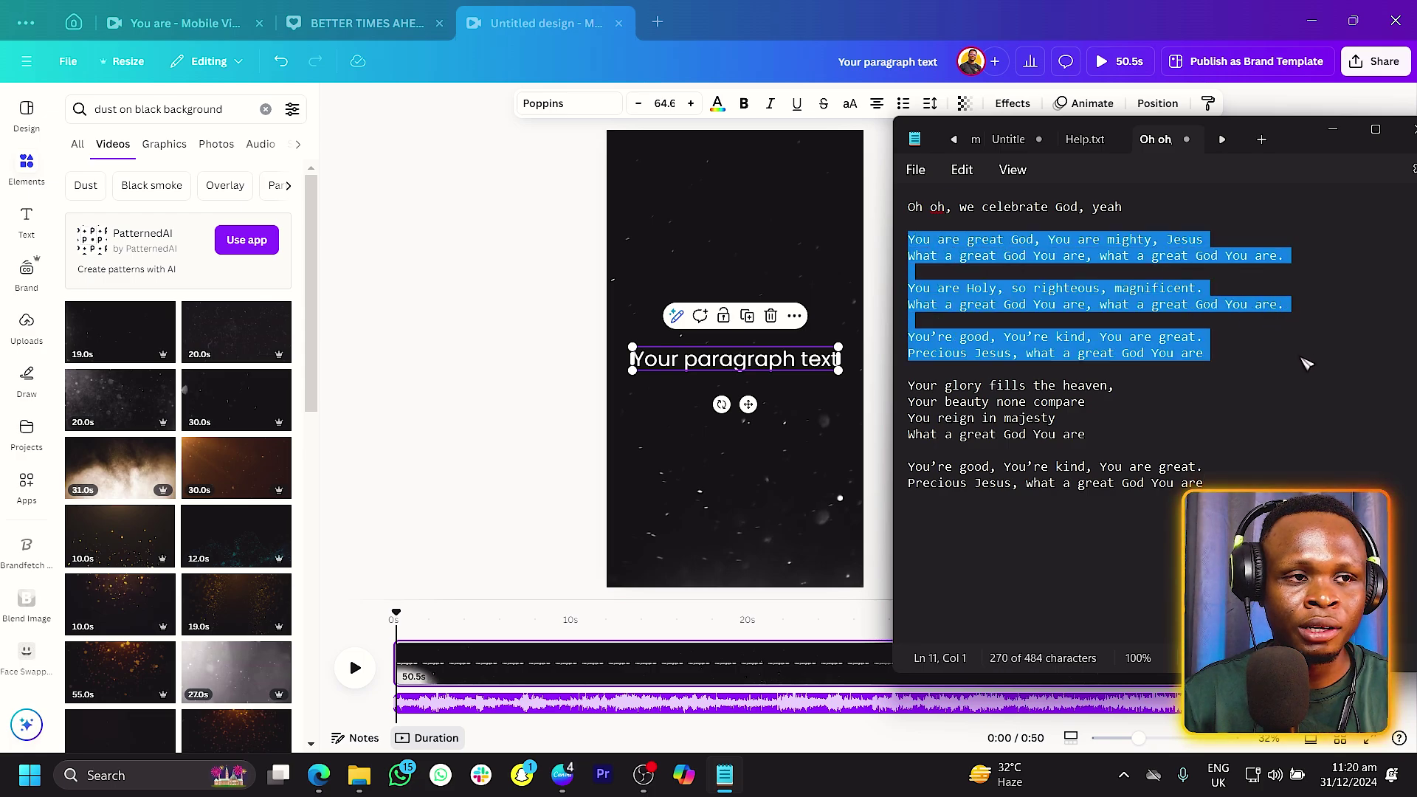
left_click(531, 338)
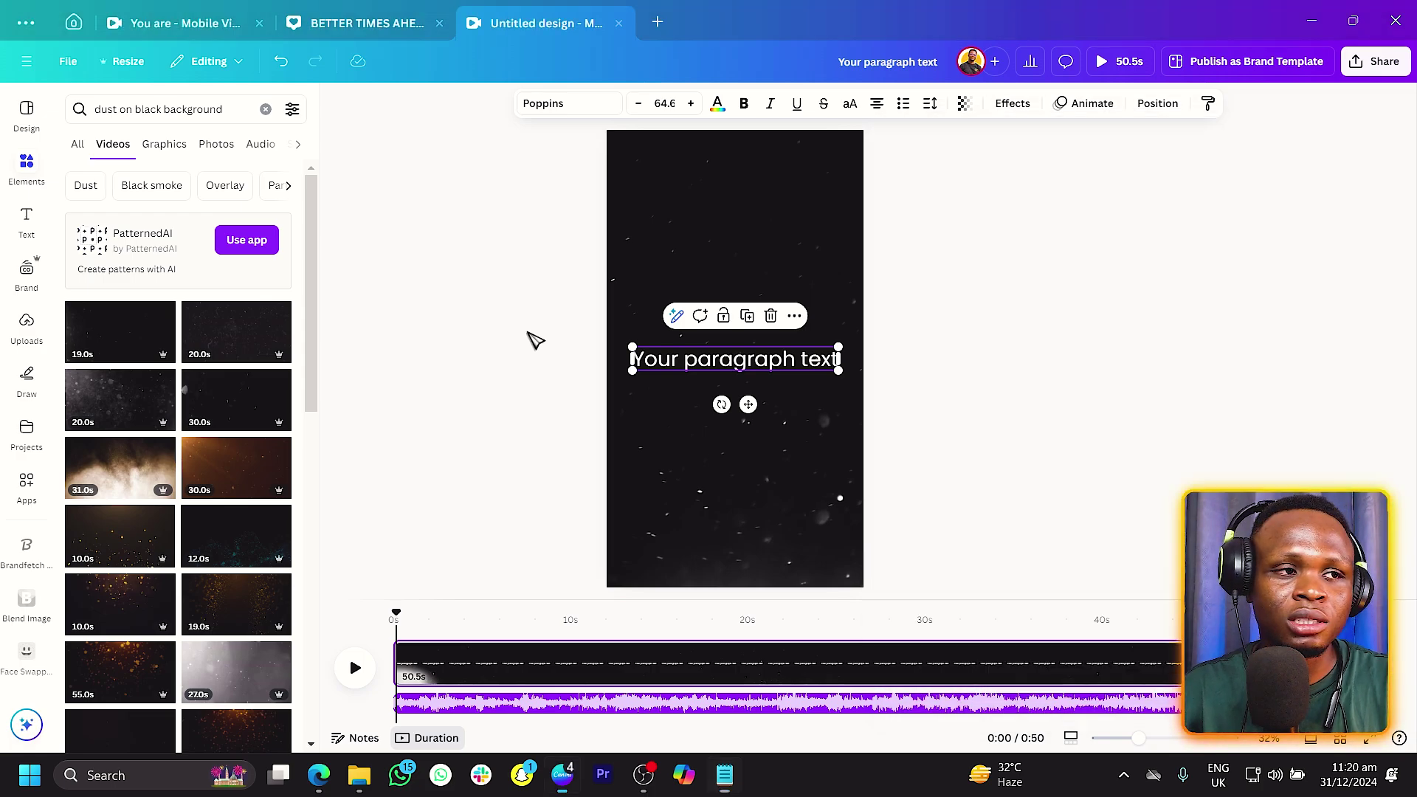
left_click(831, 359)
double_click(832, 361)
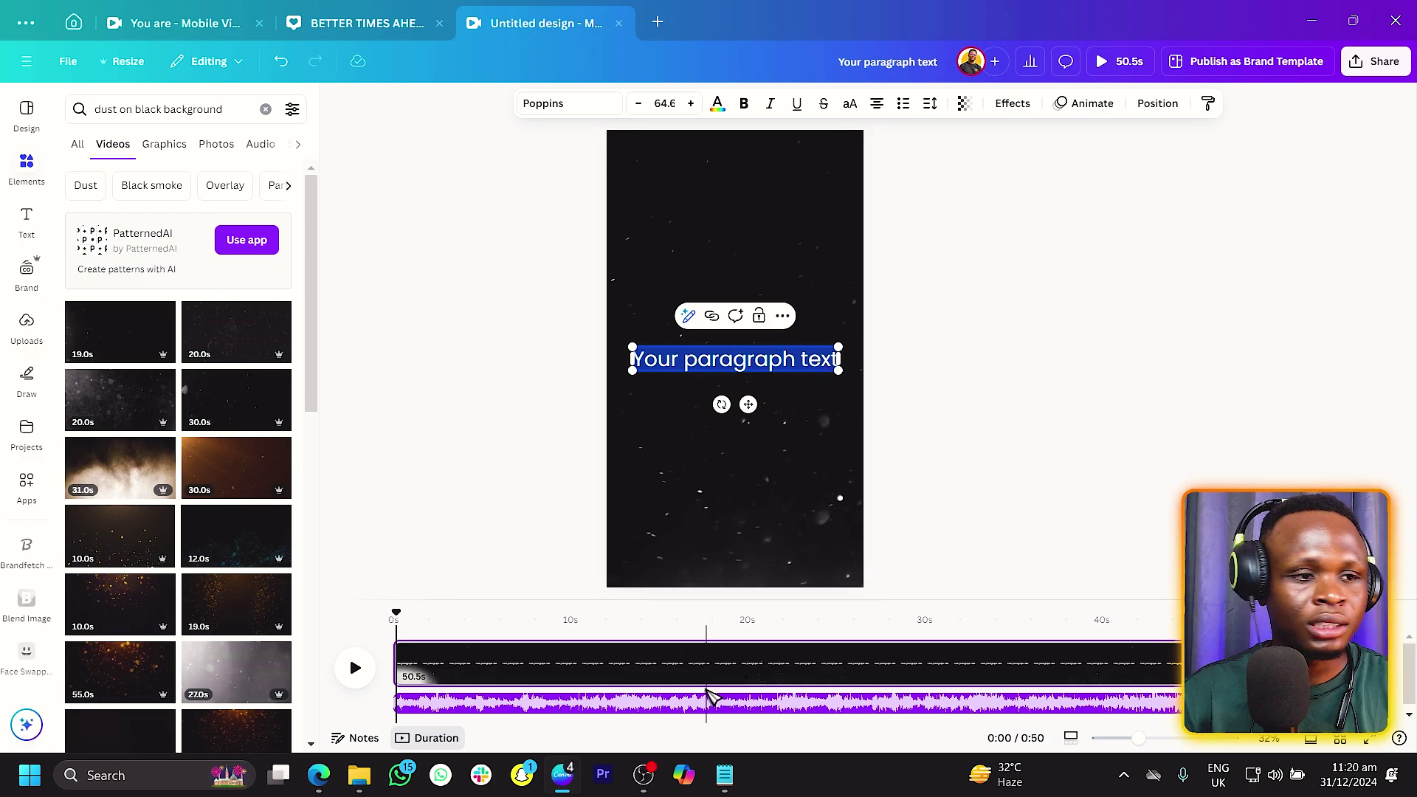
left_click(725, 775)
left_click(725, 774)
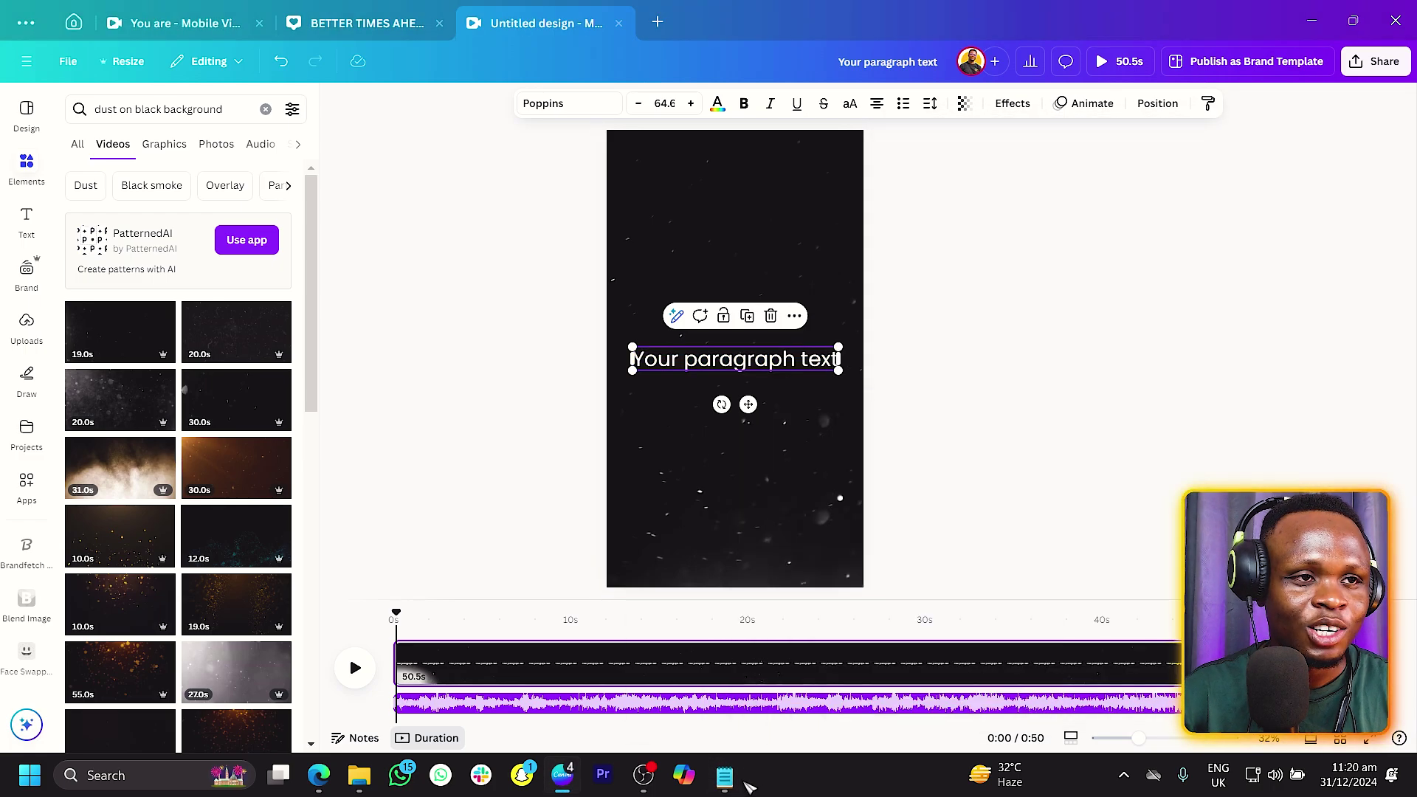
- Replace the placeholder text with "You are great God!" and narrow its box so it wraps onto two lines
double_click(759, 357)
type("You a")
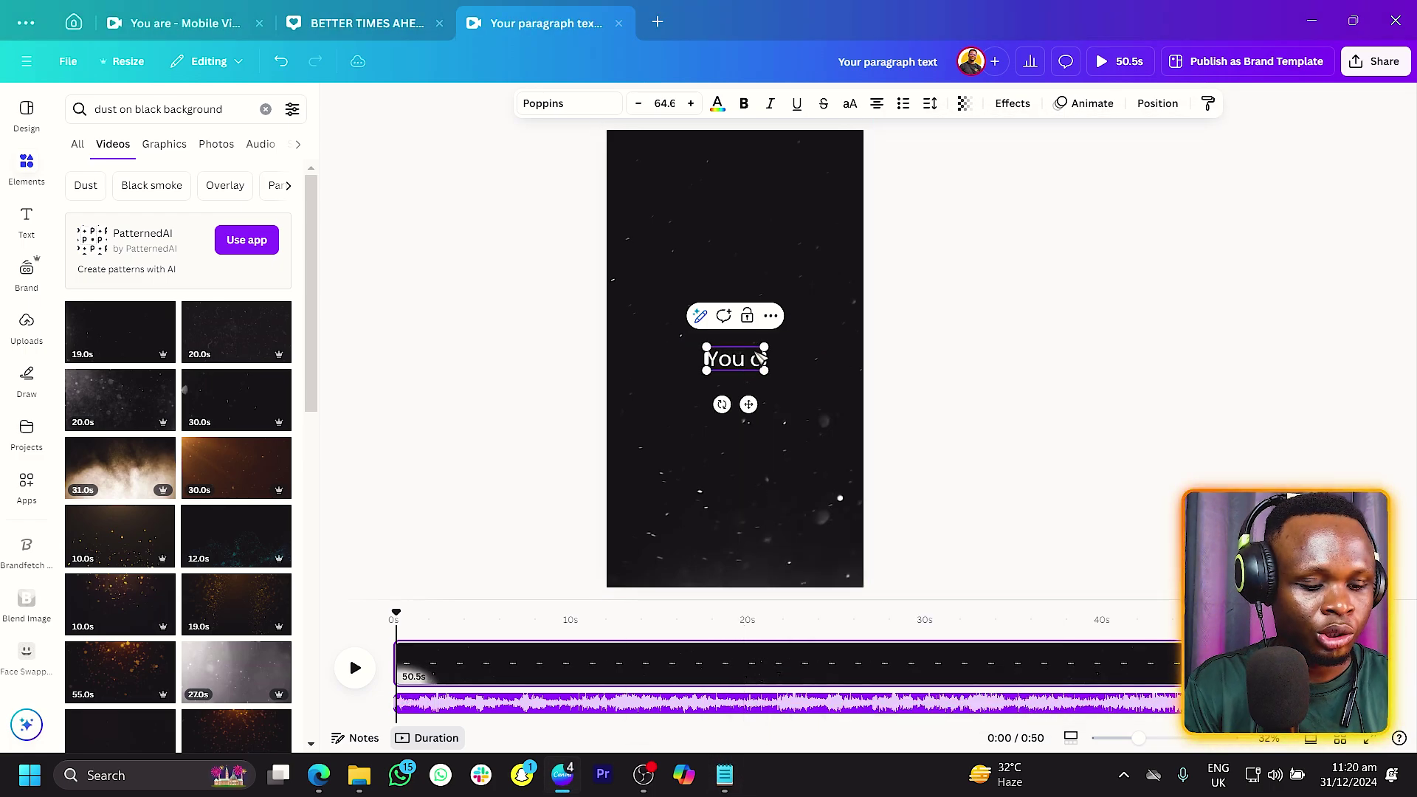
type("re great")
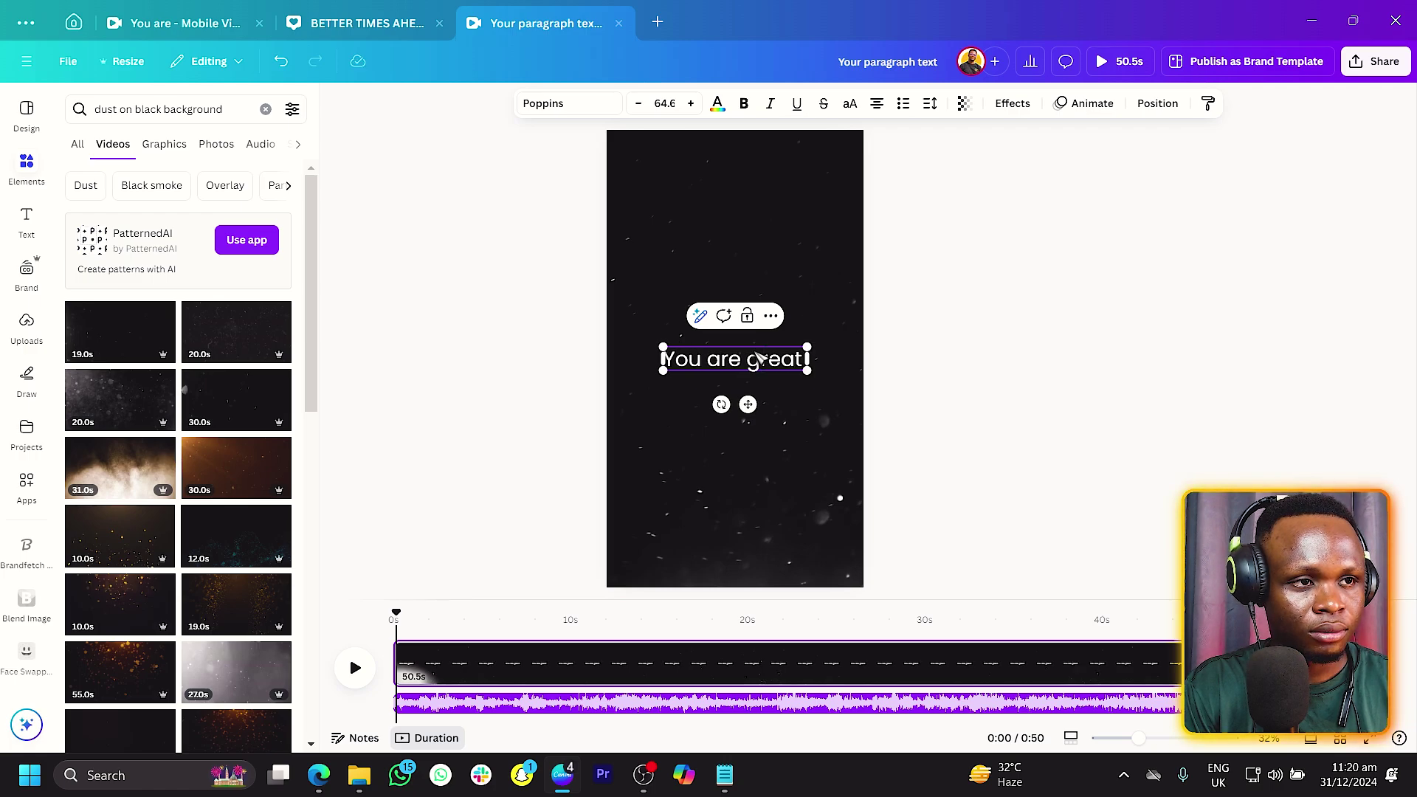
type(" God")
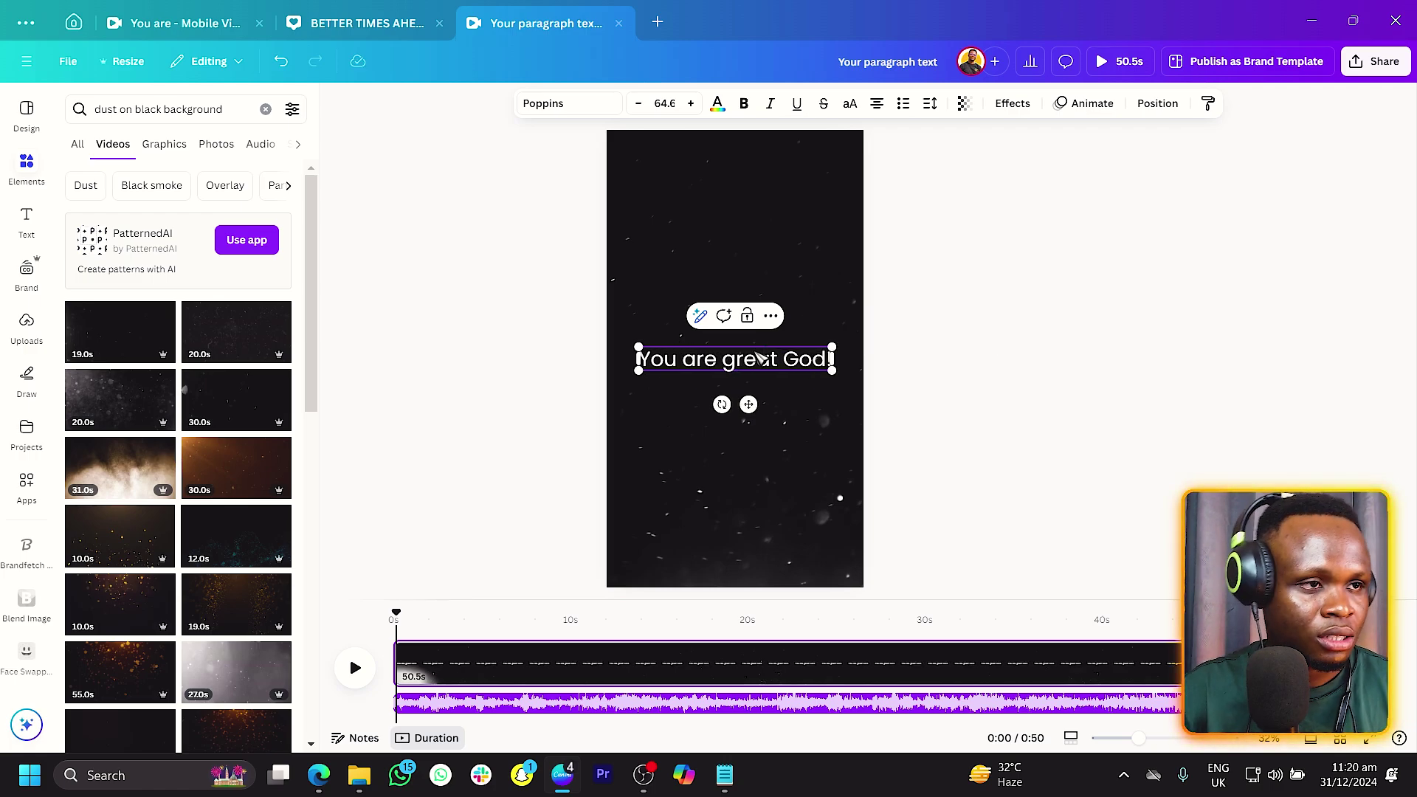
left_click_drag(633, 358, 661, 359)
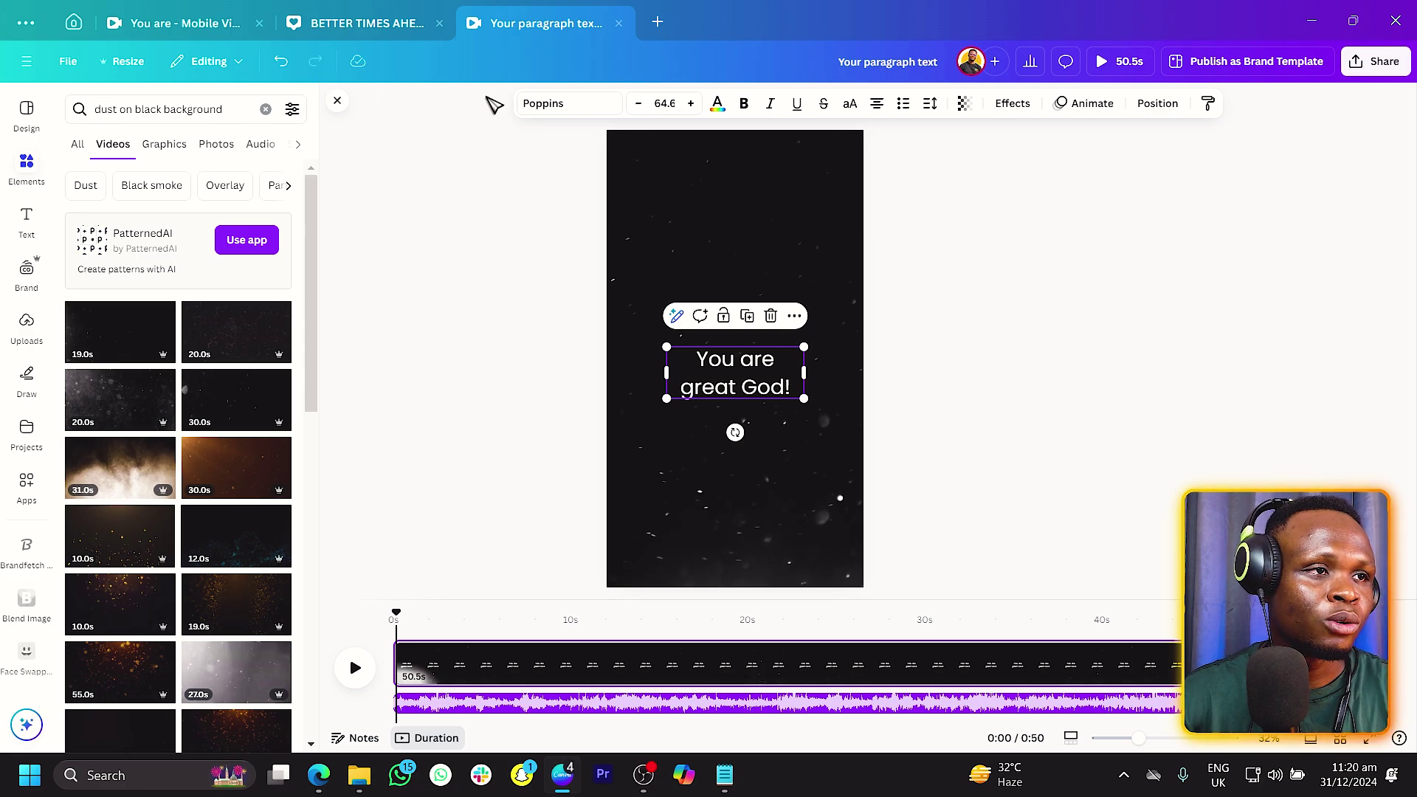
- Set the lyric text's font to Quotes Script and narrow its box to about 354 px so it wraps onto two lines
left_click(588, 109)
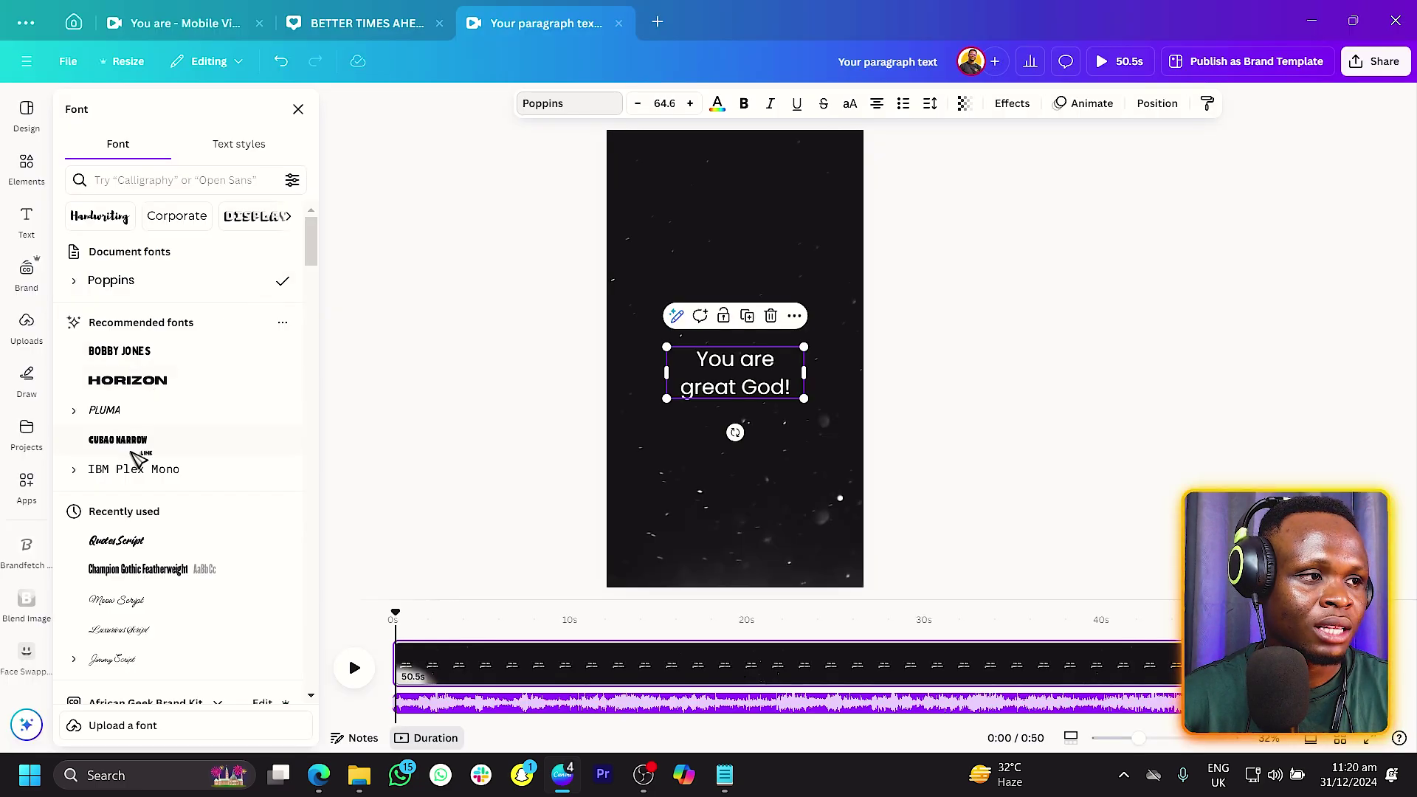
scroll(137, 461, "down", 2)
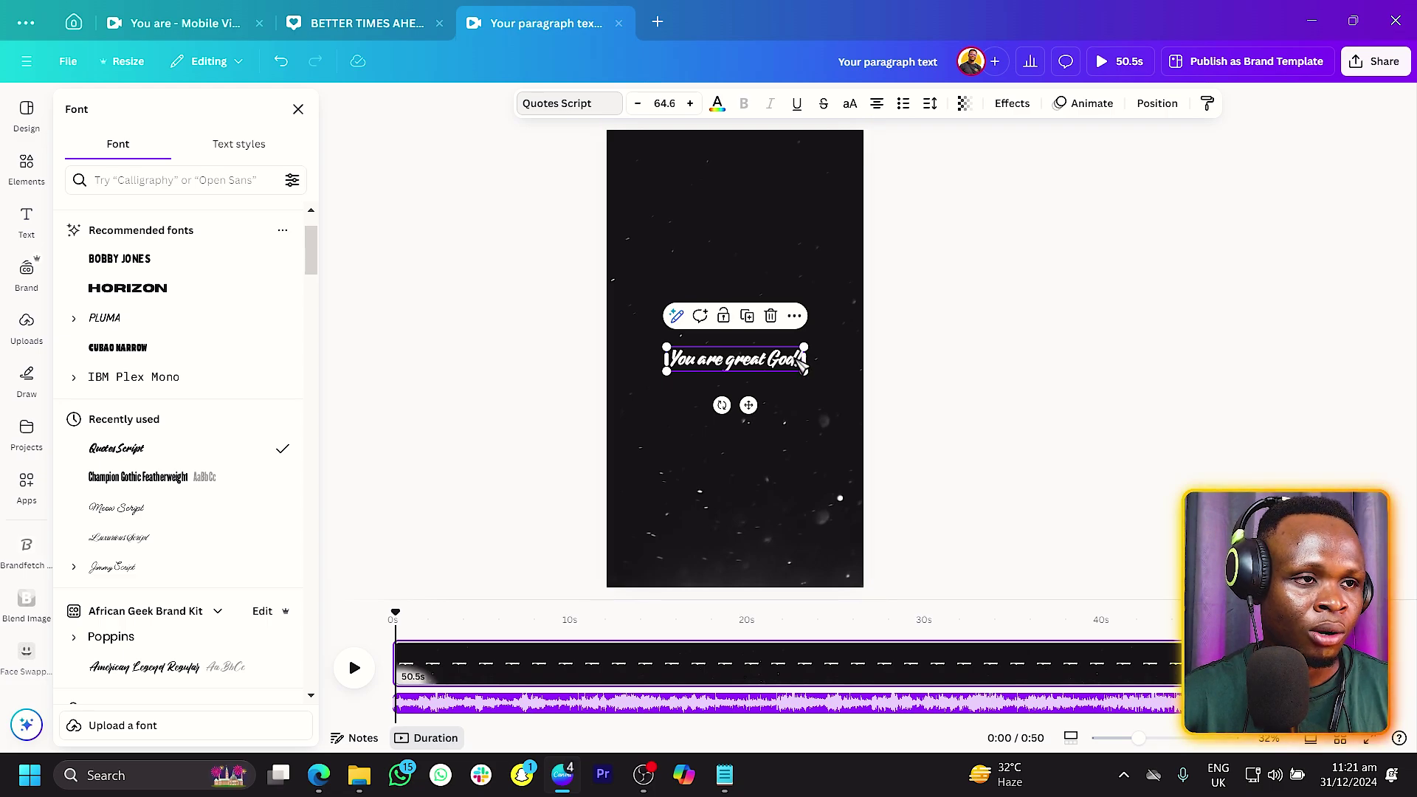
left_click_drag(808, 360, 783, 373)
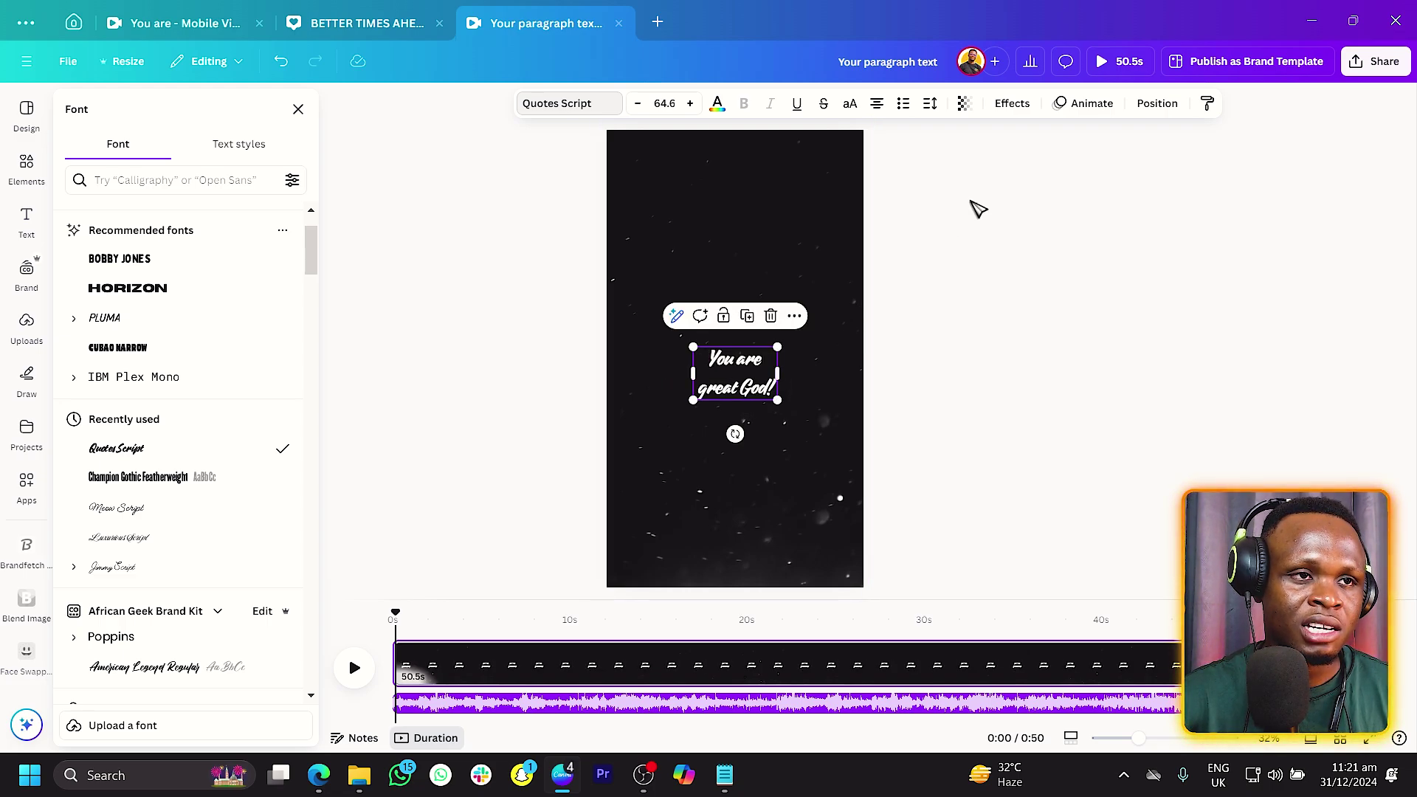
left_click(1157, 103)
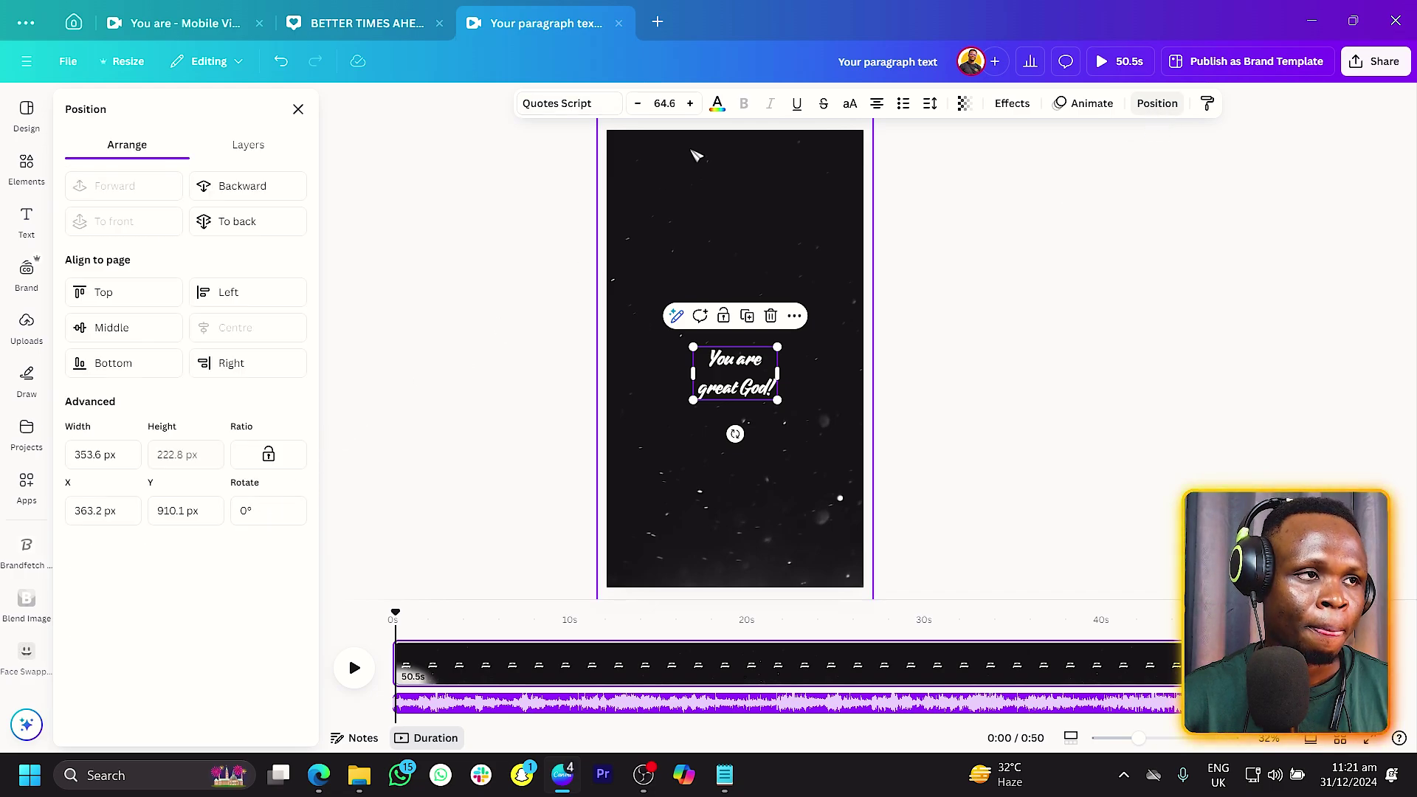
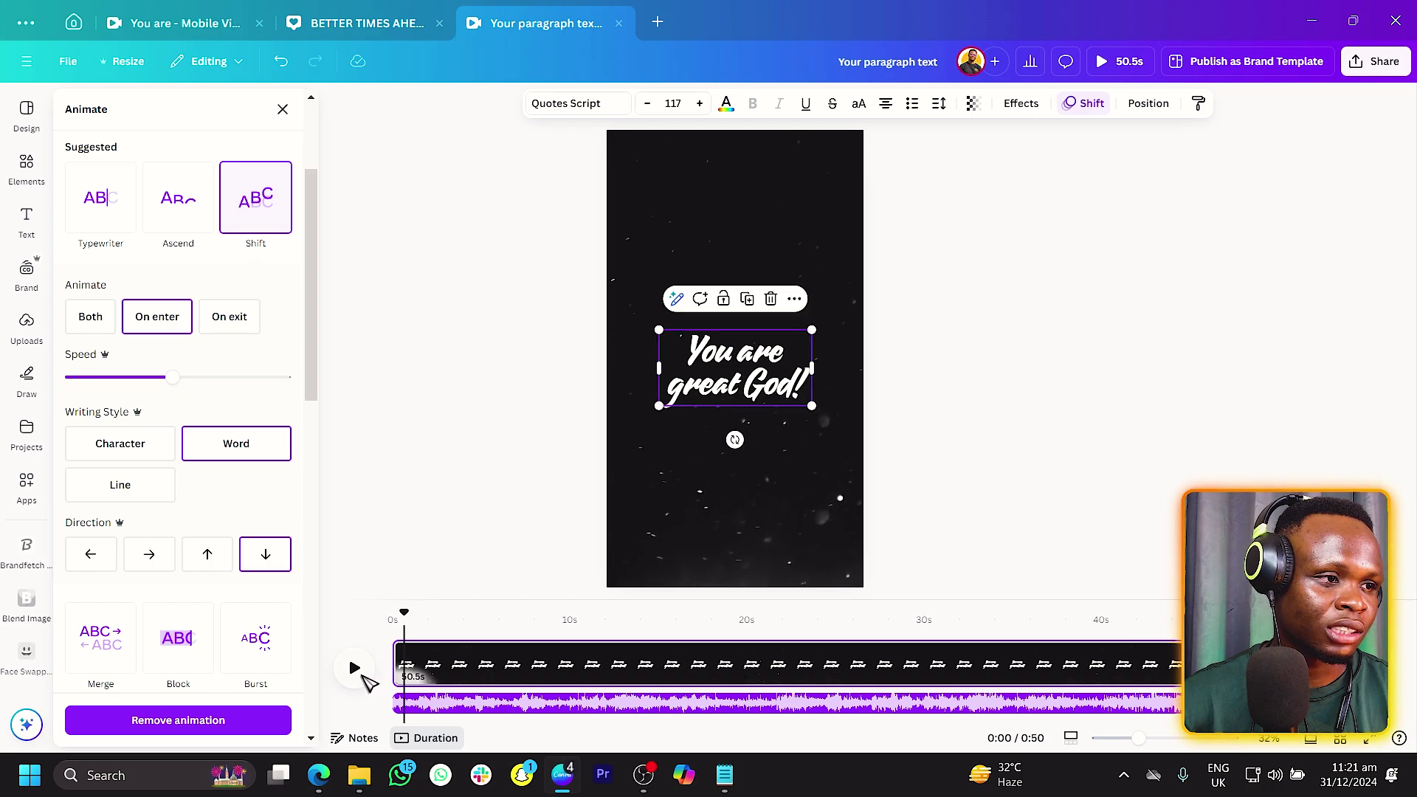
- Preview the text's word-by-word Shift animation and lower its speed to near the slow end
left_click(356, 668)
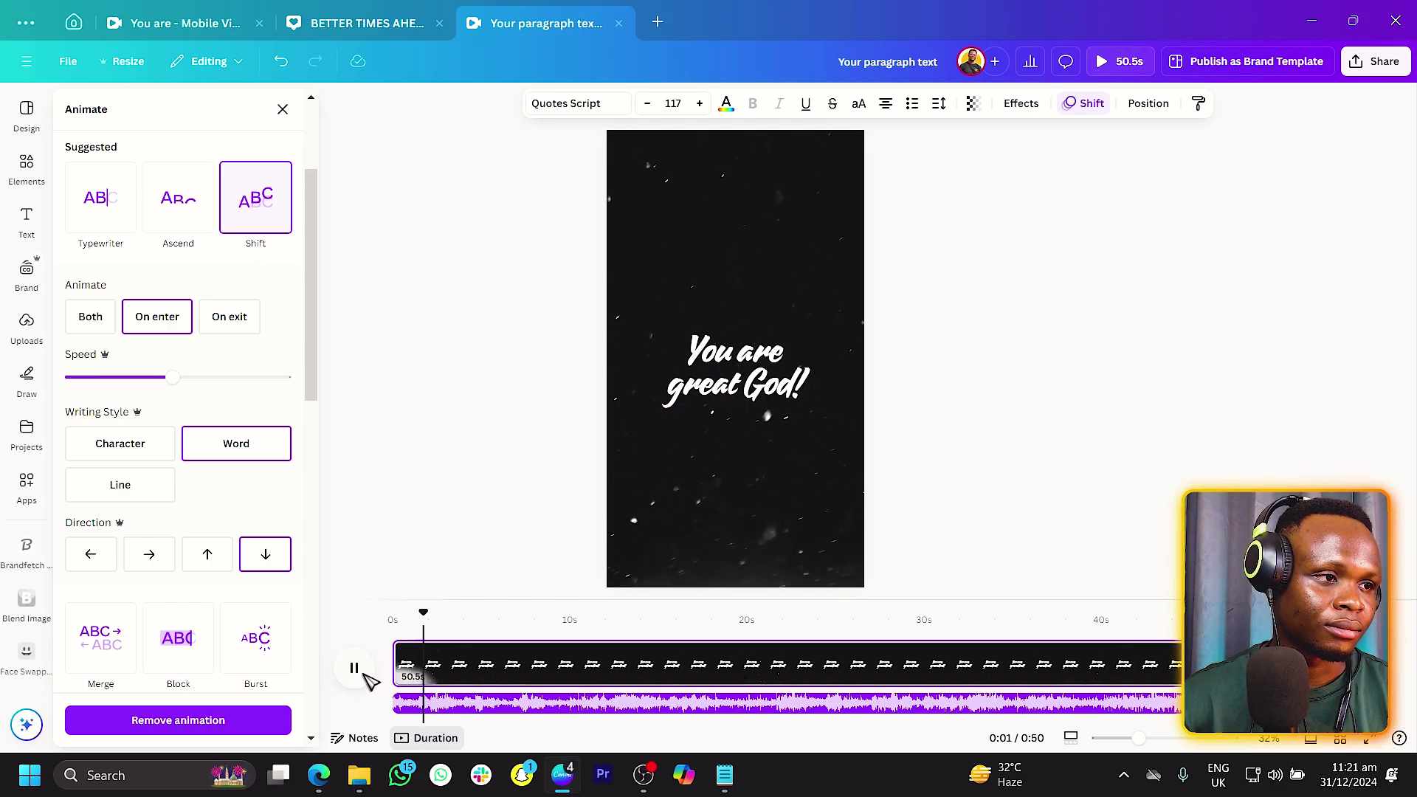
left_click(403, 621)
left_click_drag(174, 378, 96, 378)
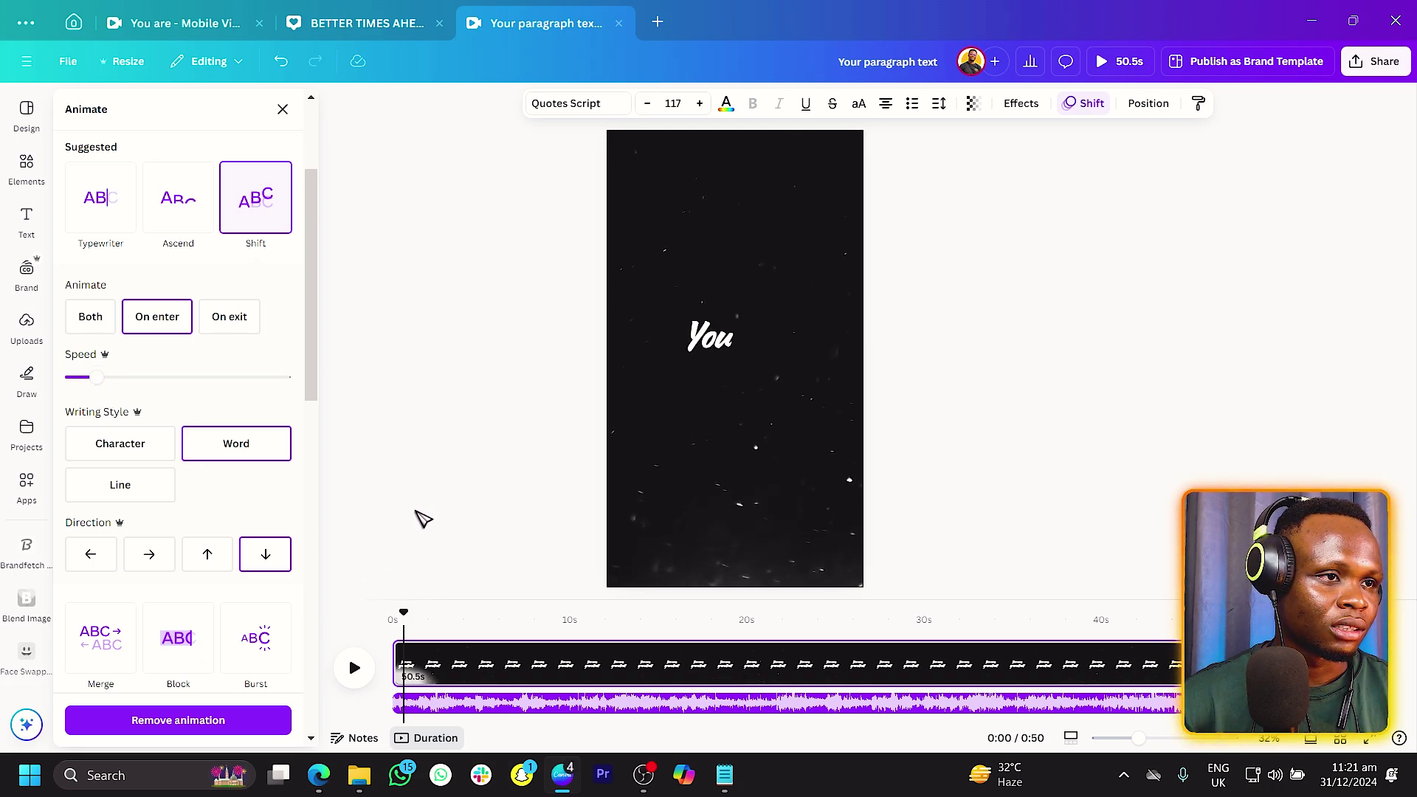
left_click_drag(403, 612, 389, 635)
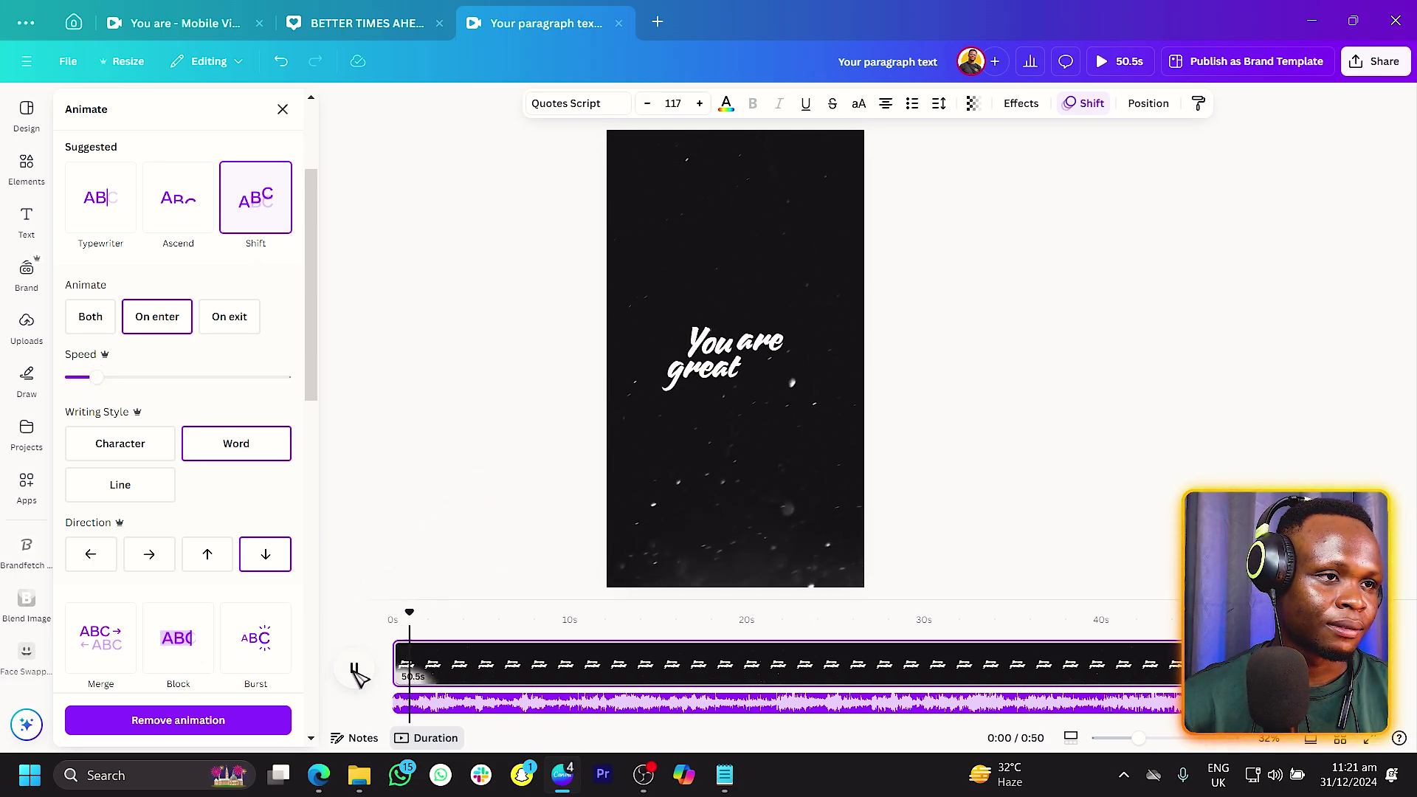
- Slide the song slightly earlier within its audio track and preview the video from the start
left_click_drag(475, 707, 447, 702)
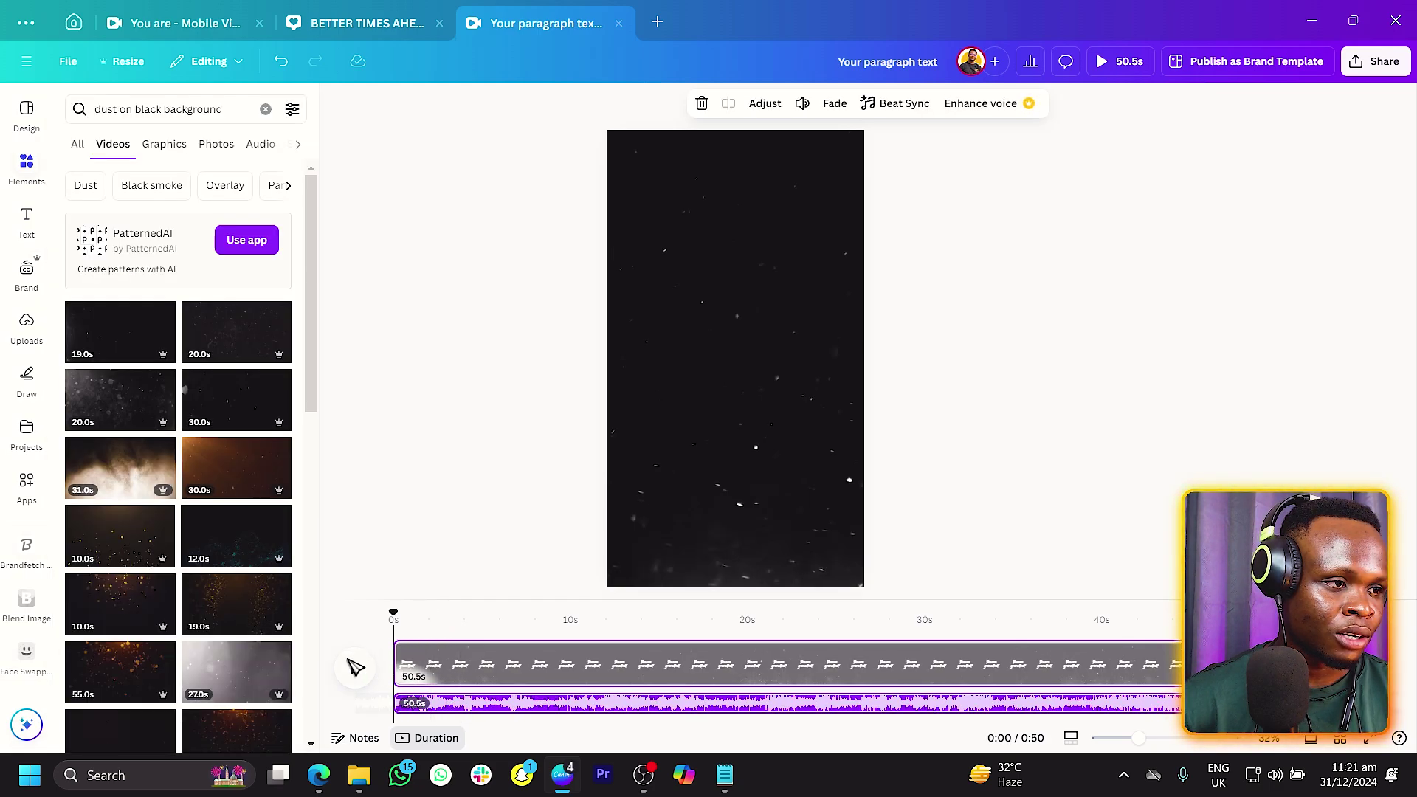
left_click(359, 670)
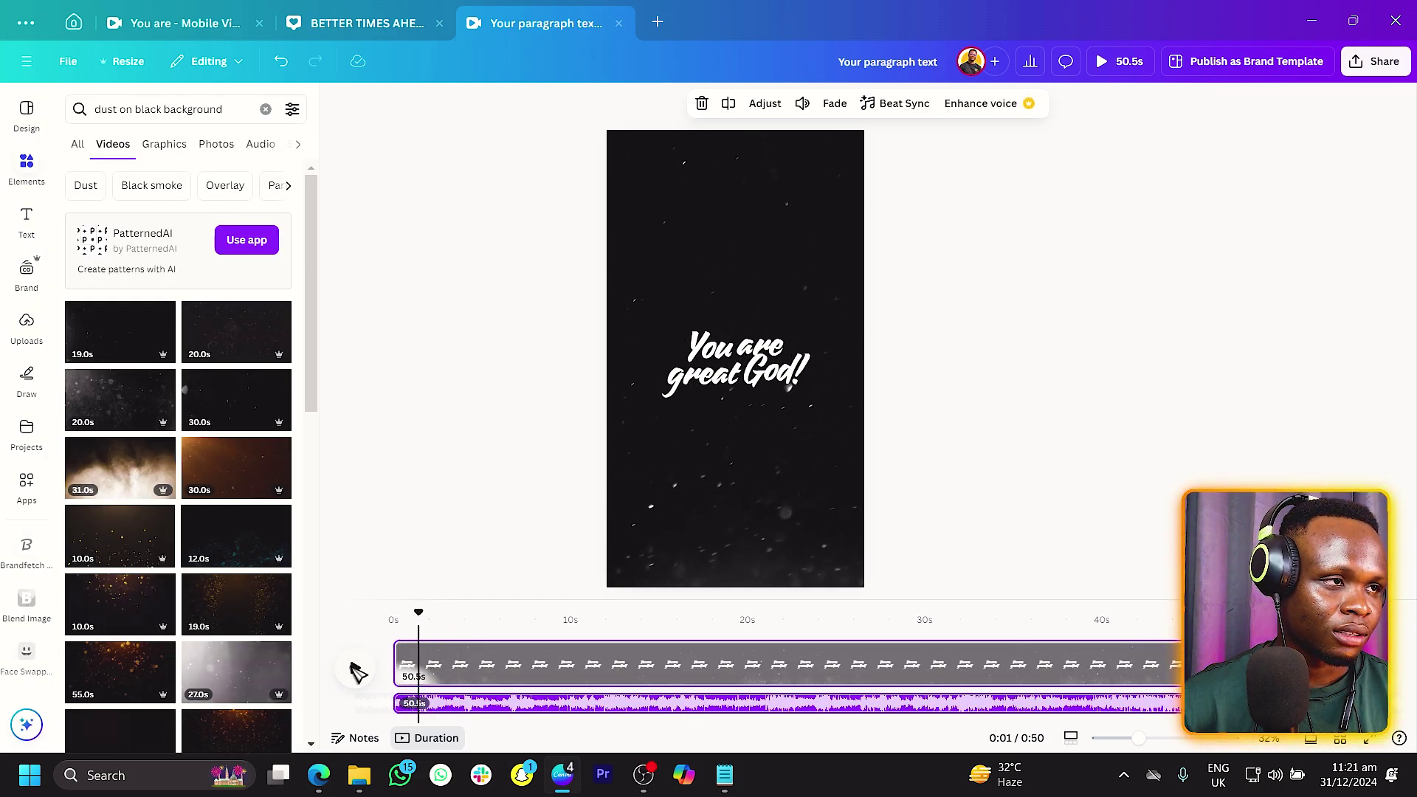
- Change the lyric text's animation to Clarify on enter, raise its speed to near the maximum and preview it from the start
left_click(734, 373)
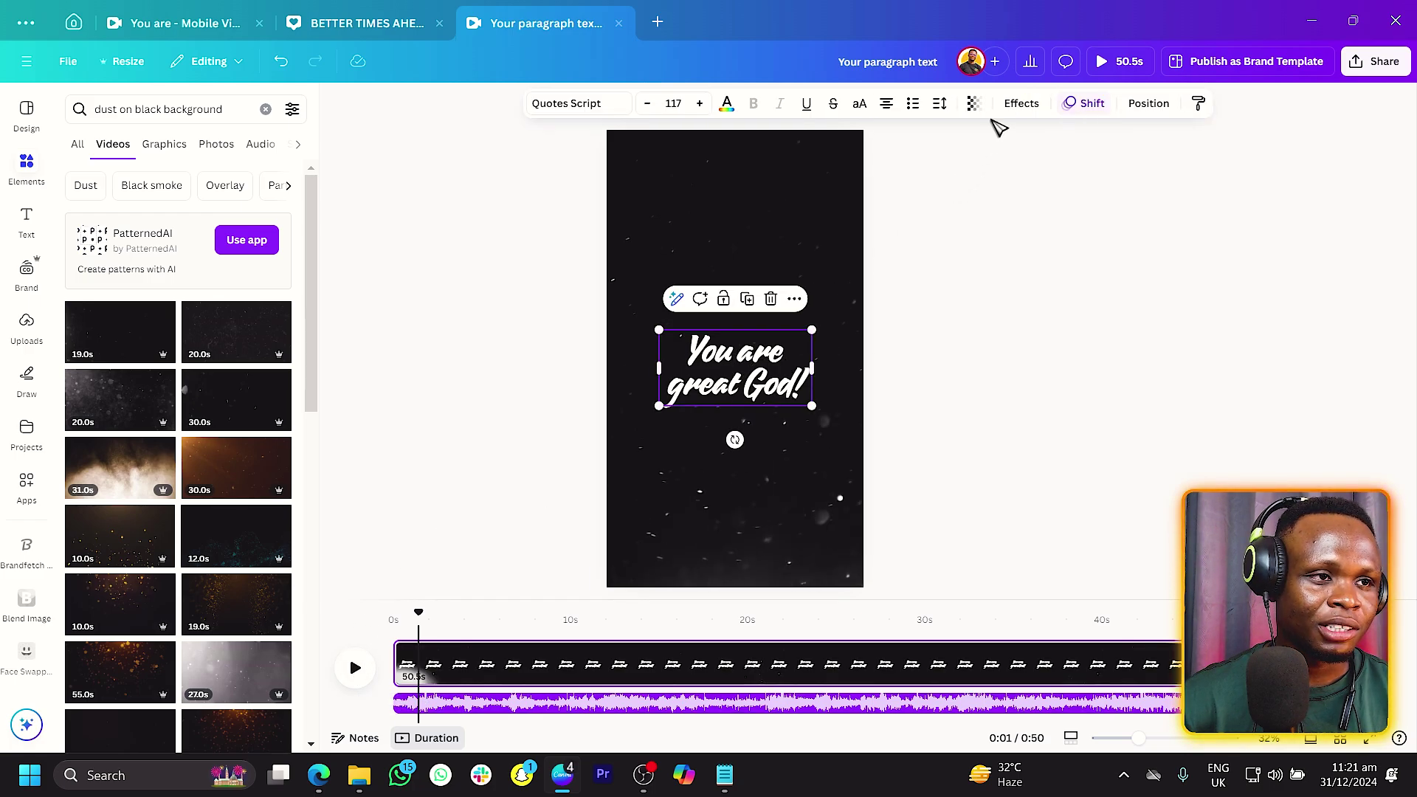
left_click(1098, 109)
scroll(149, 496, "down", 5)
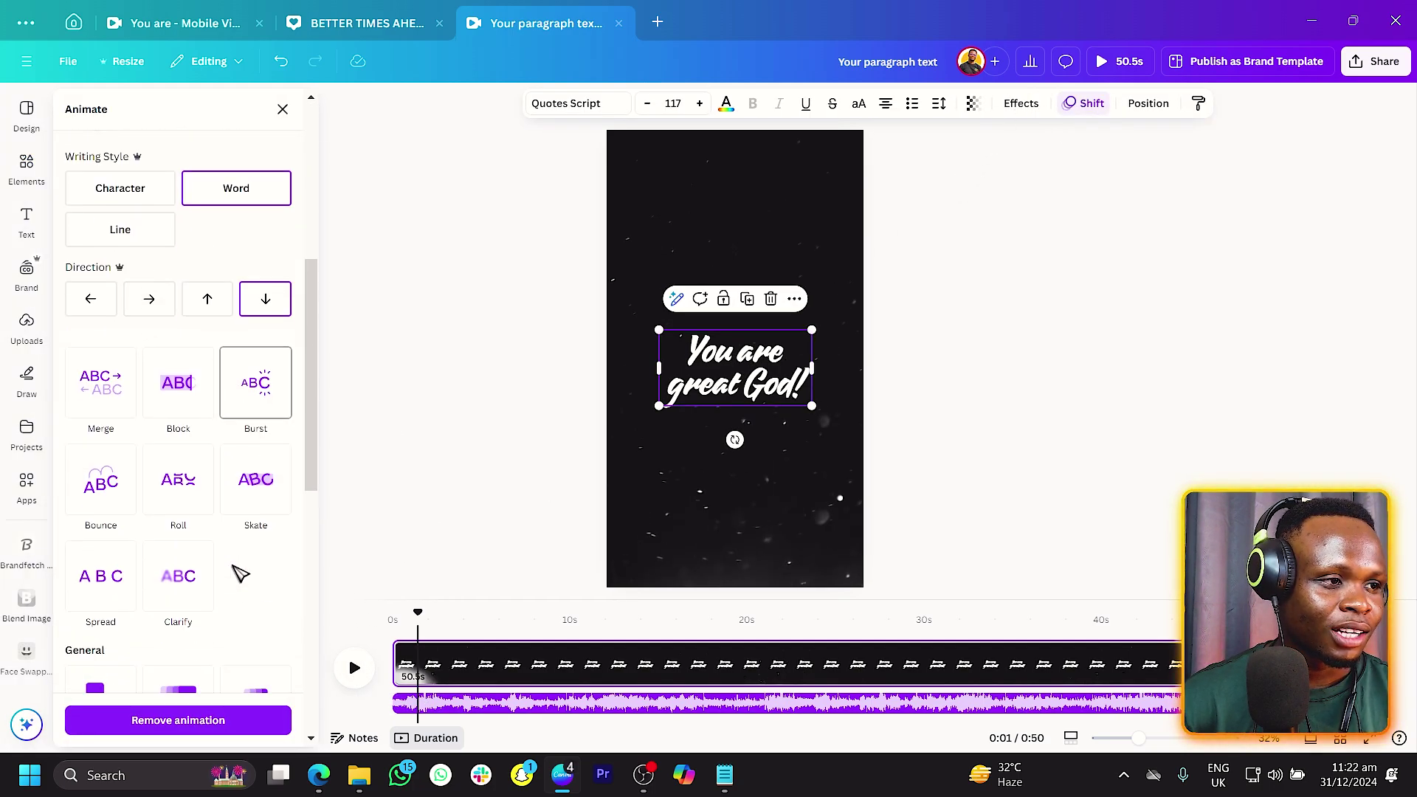
scroll(240, 574, "down", 1)
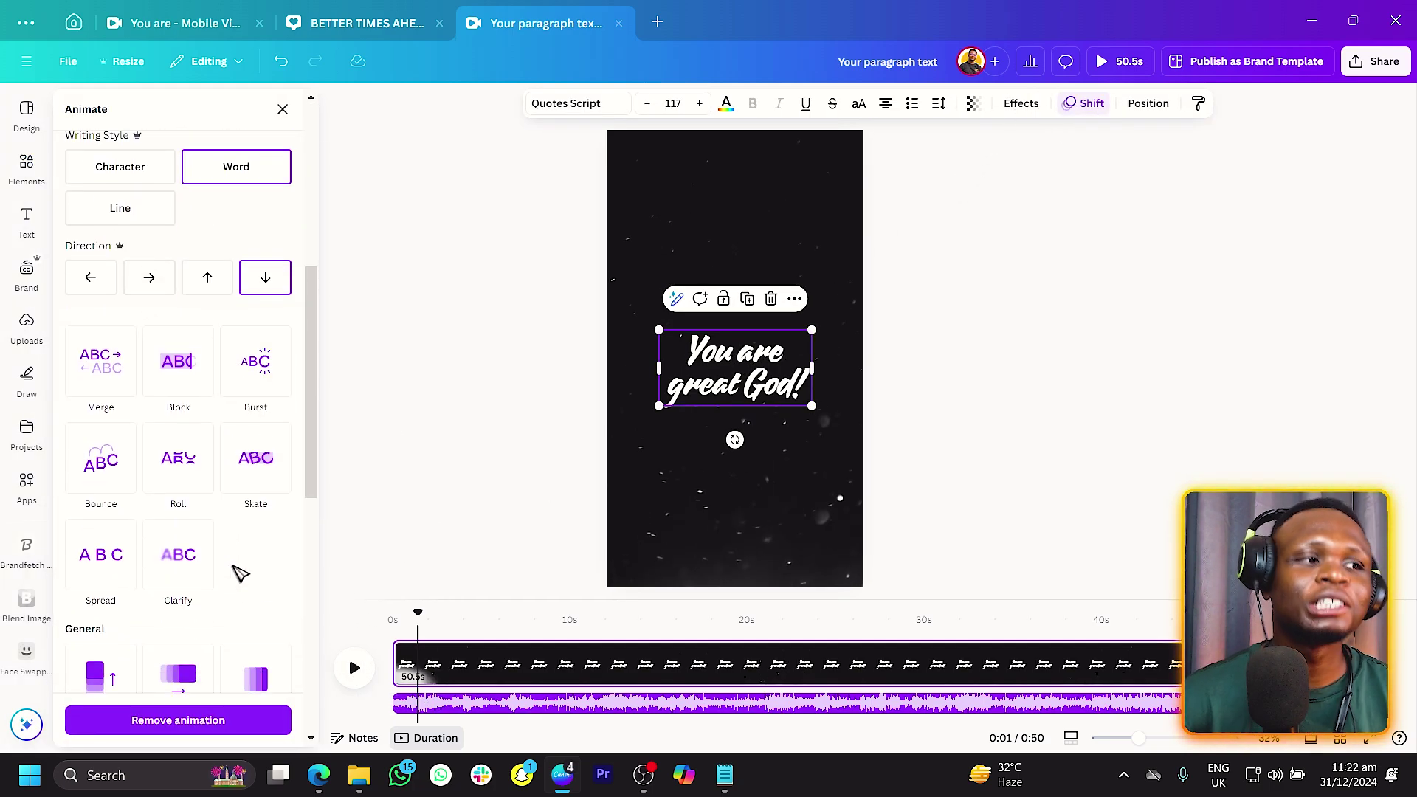
left_click(188, 580)
scroll(207, 588, "down", 3)
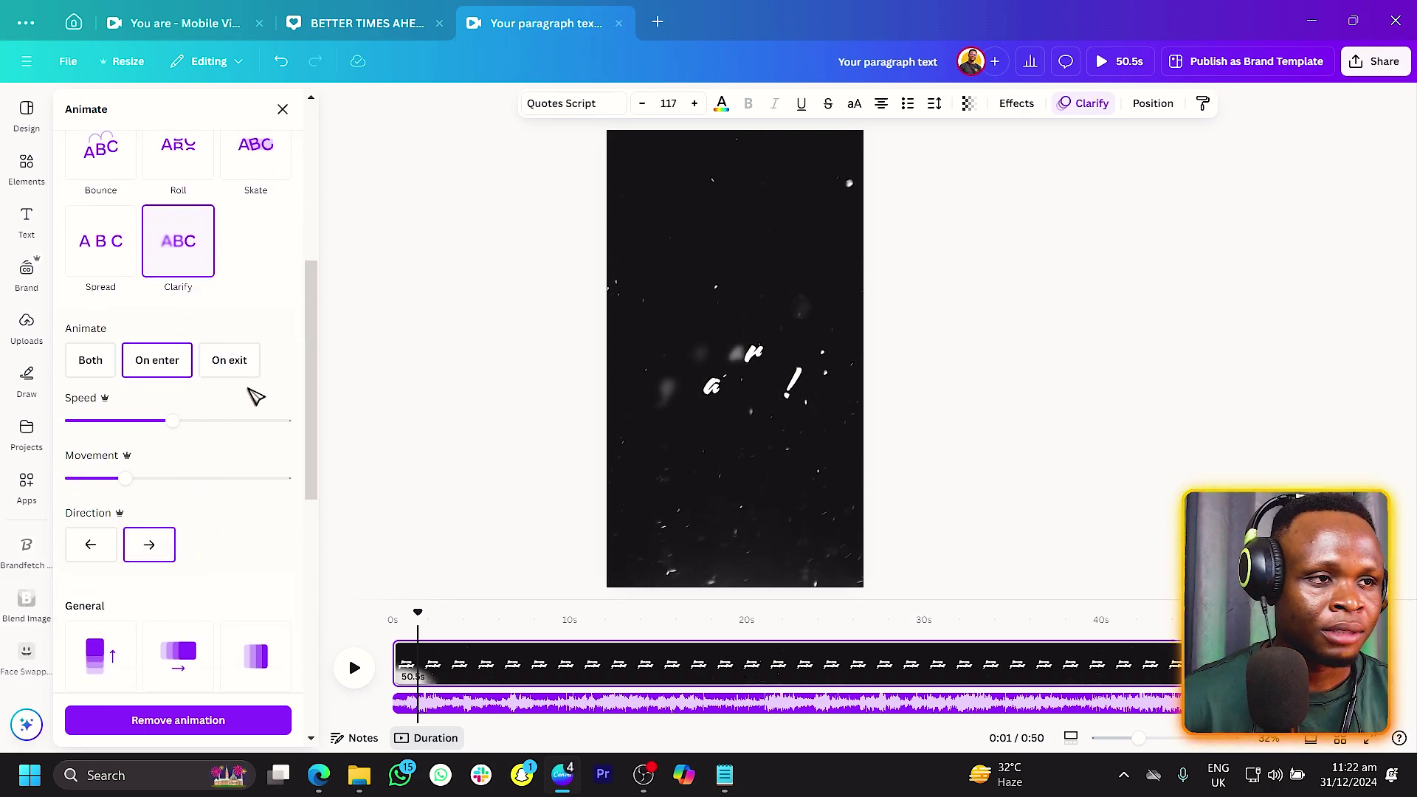
left_click_drag(172, 420, 276, 424)
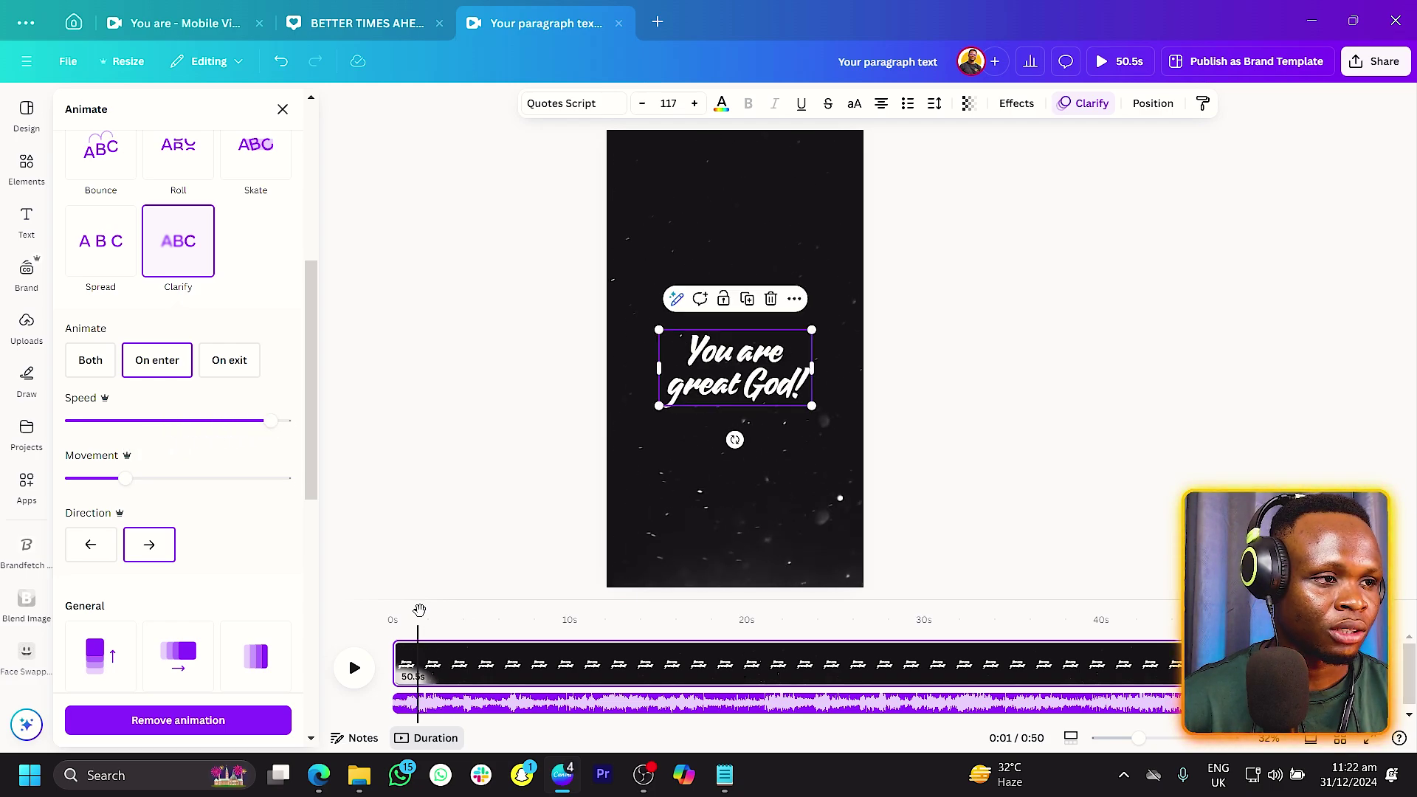
left_click_drag(419, 609, 385, 617)
left_click(358, 670)
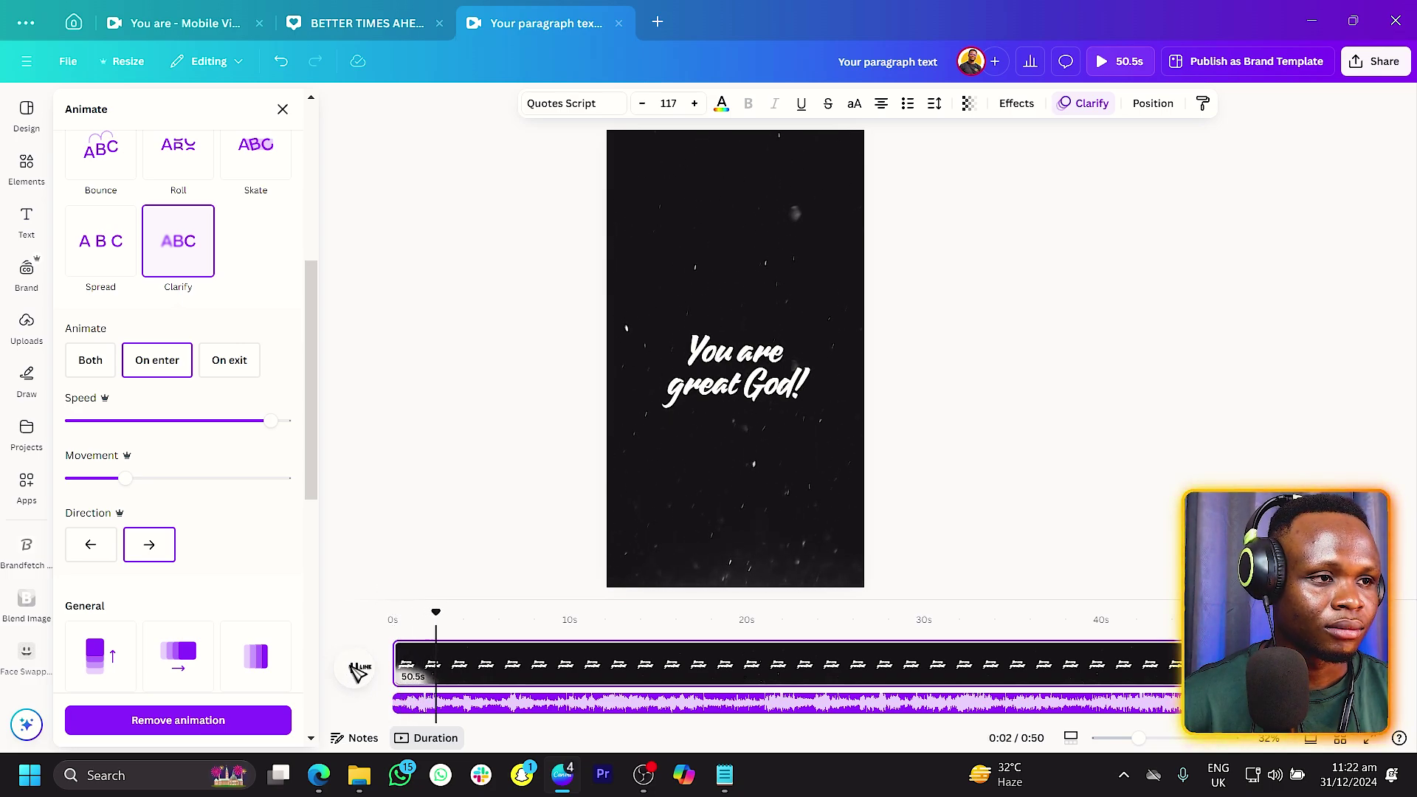
- Add the Wiggle add-on effect to the lyric text and reduce its intensity to the minimum
scroll(214, 496, "down", 8)
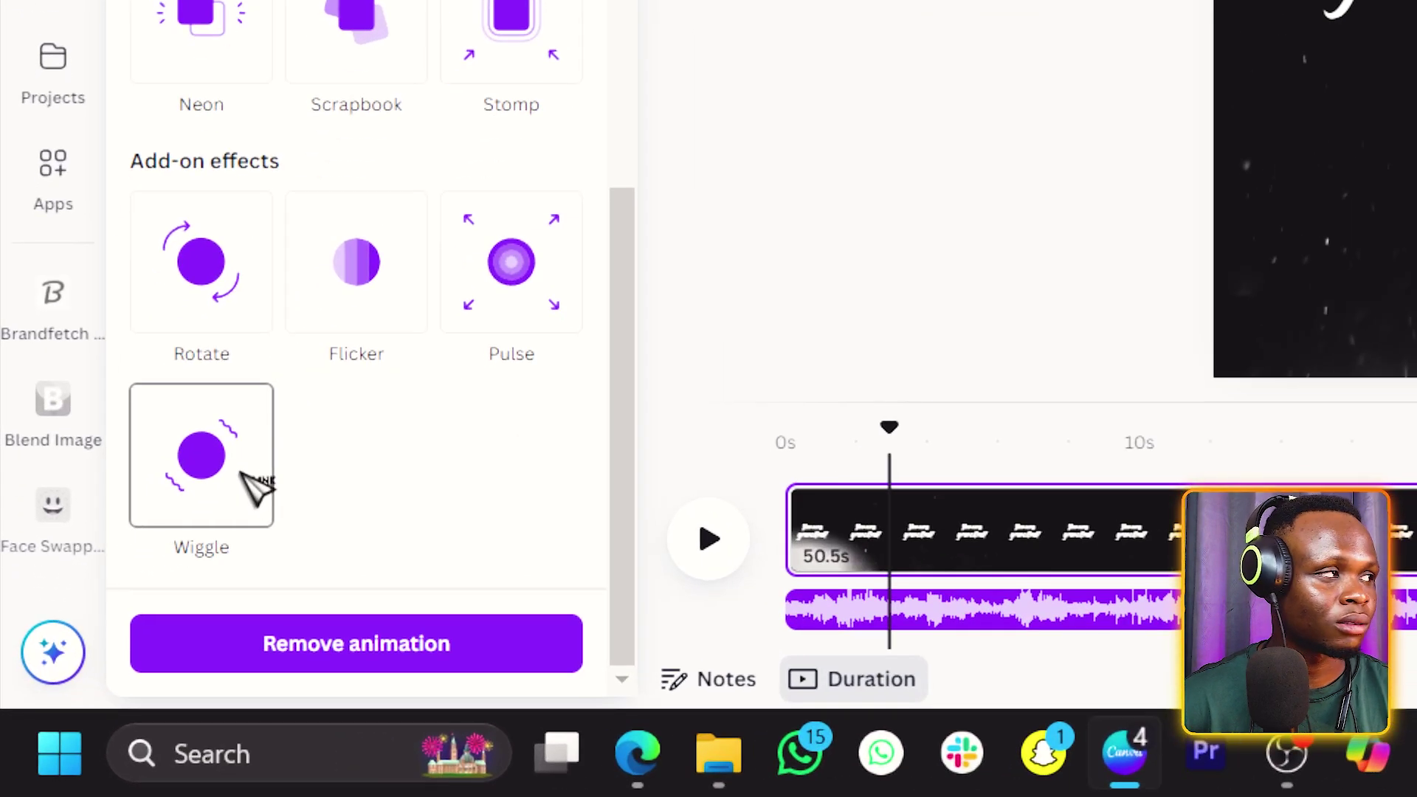
left_click(244, 476)
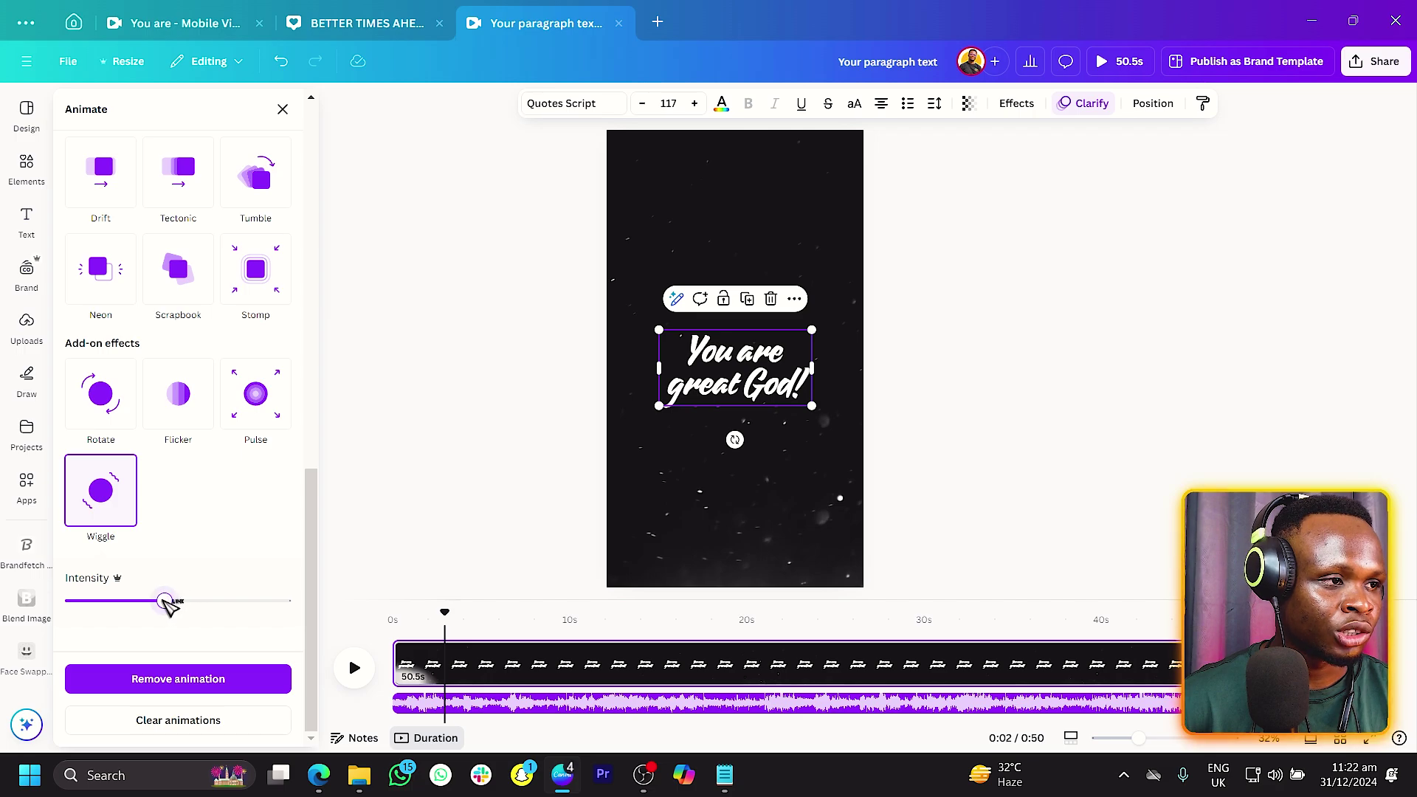
left_click_drag(104, 610, 82, 613)
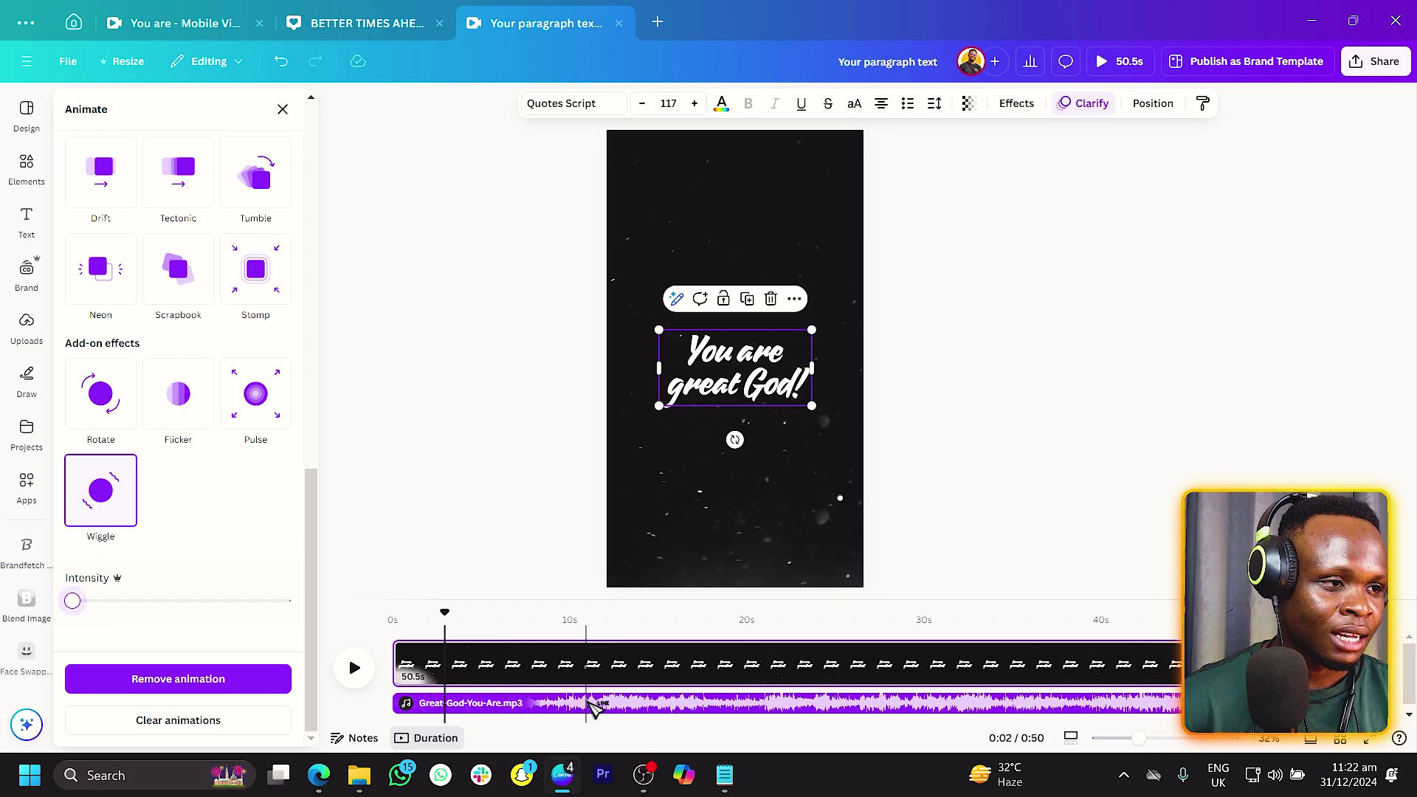
- Fine-tune the song's offset by sliding it a little further earlier, and preview it against the animated text
left_click_drag(594, 707, 580, 702)
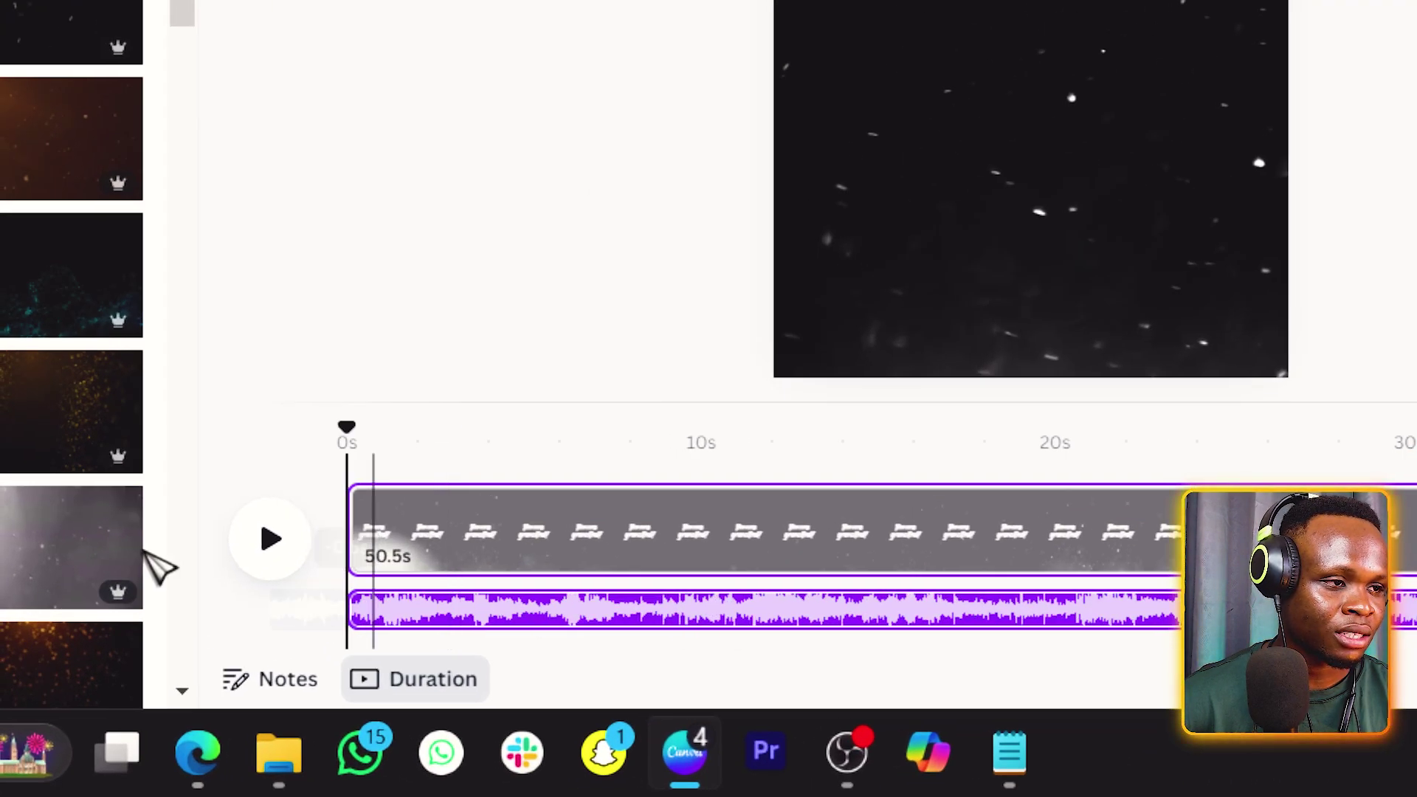
left_click(288, 560)
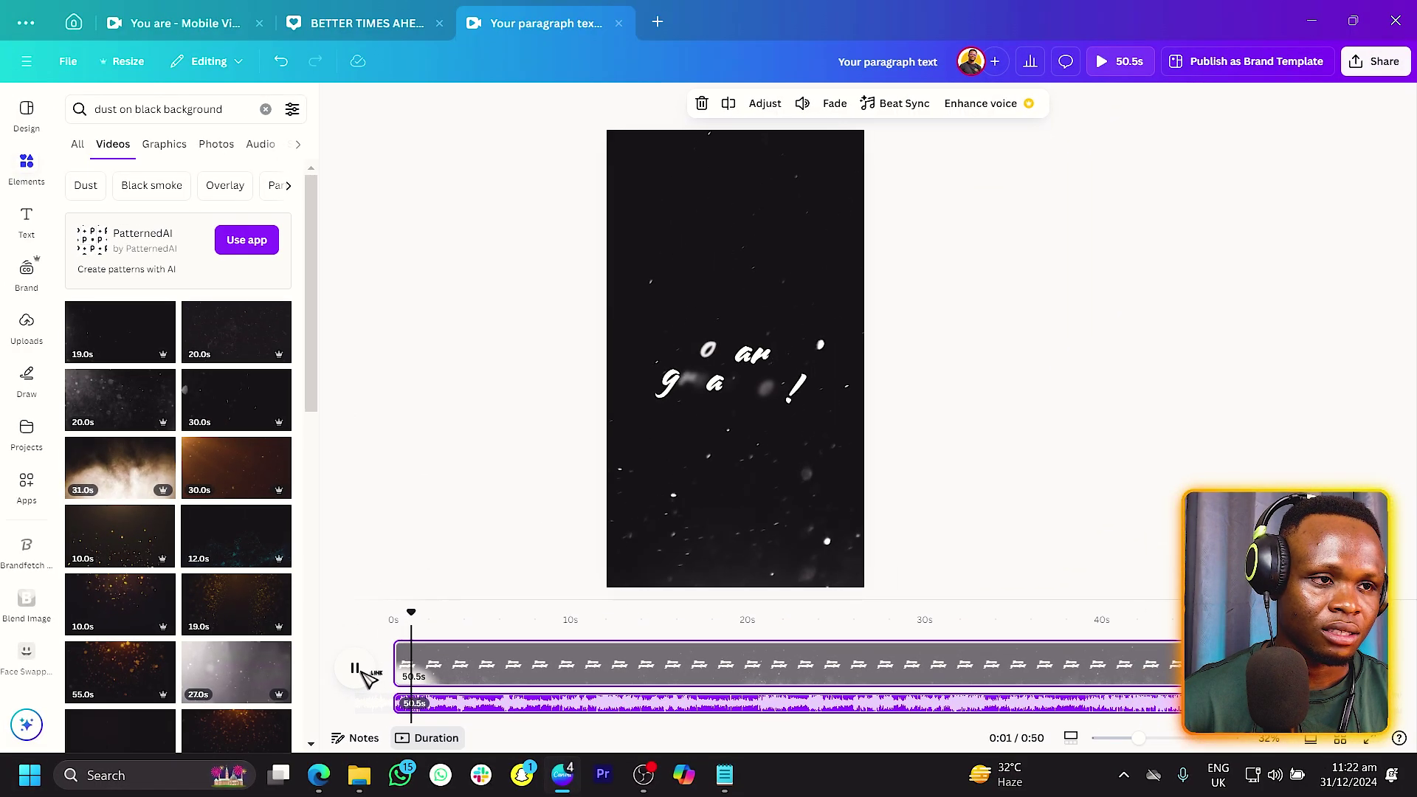
left_click(357, 669)
- Show the element timing of the "You are great God!" text on the timeline
left_click(756, 391)
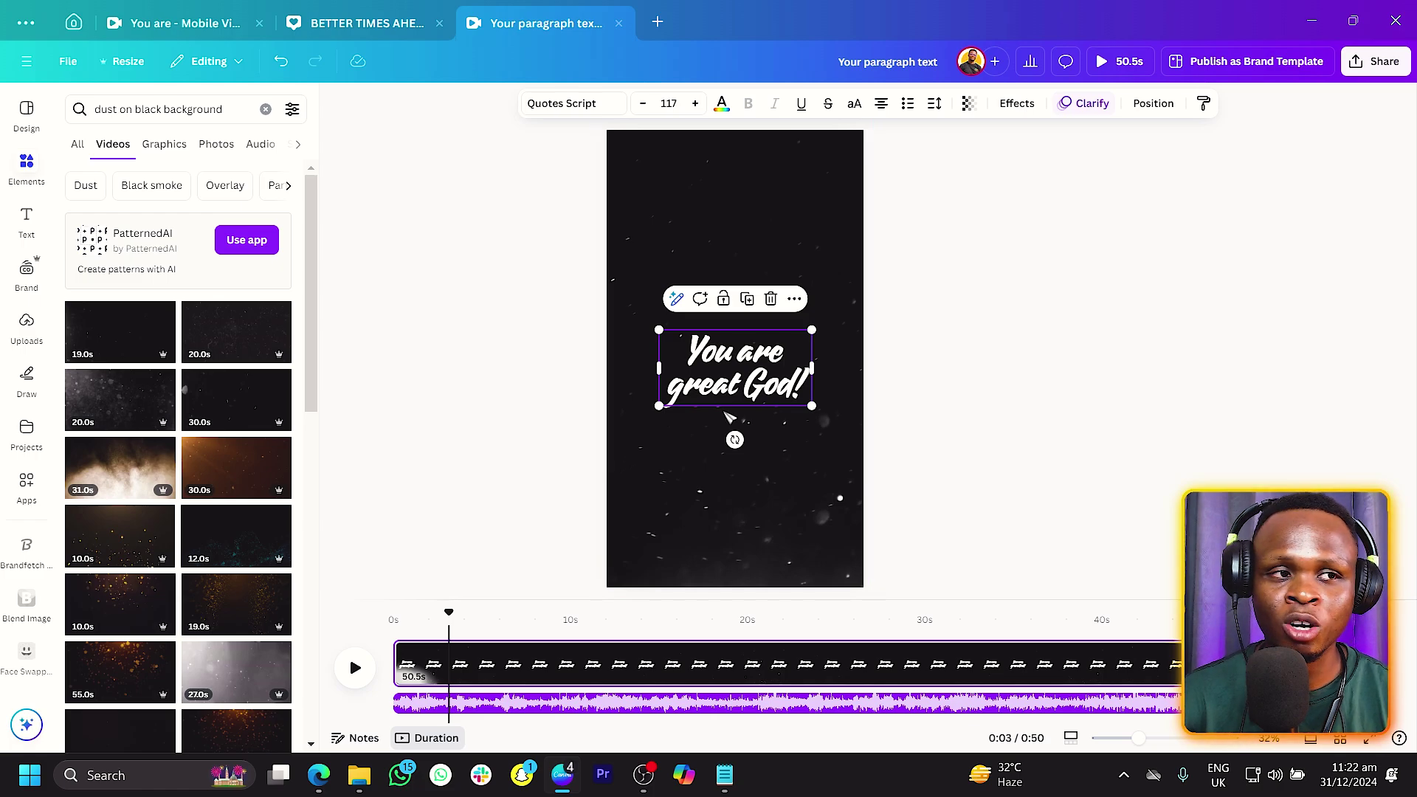
right_click(738, 385)
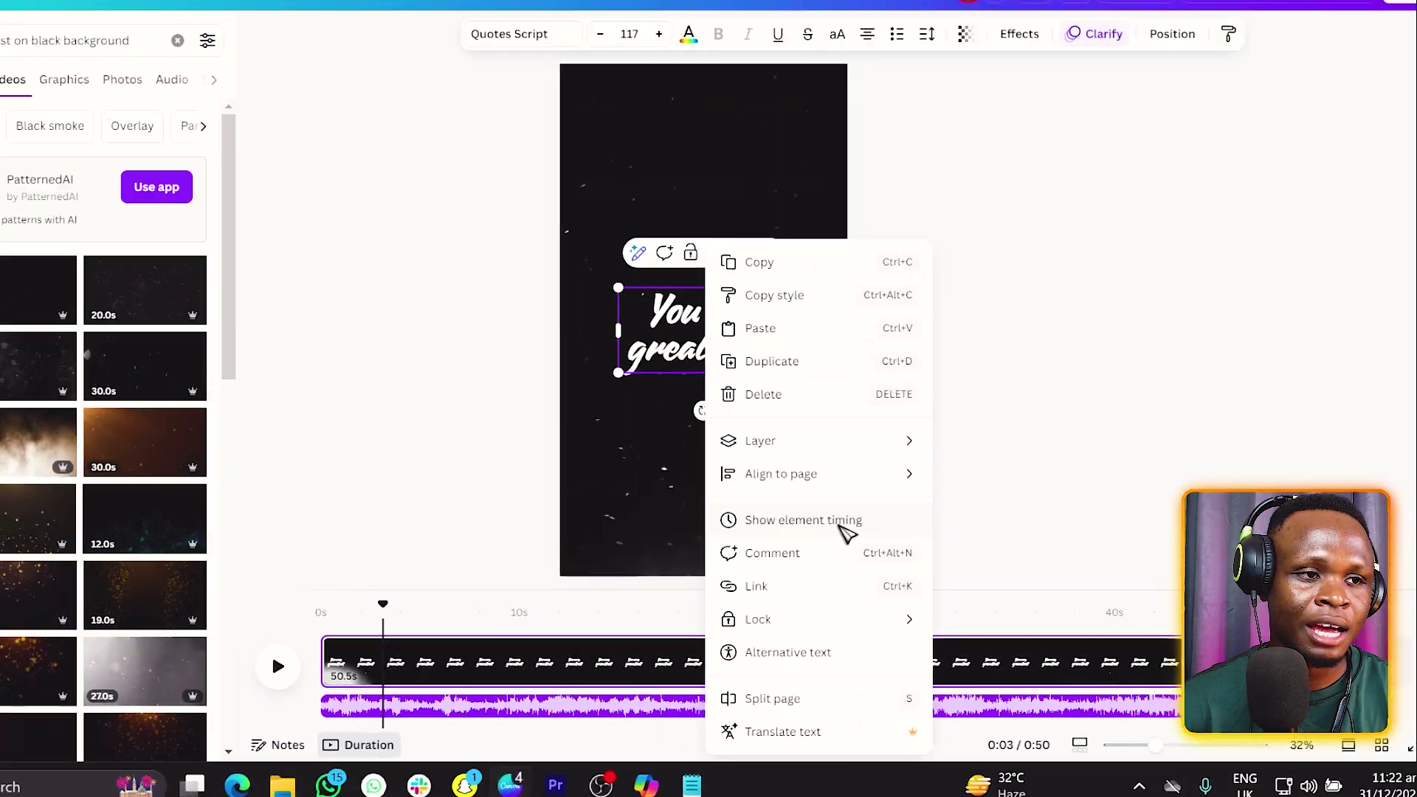
left_click(863, 539)
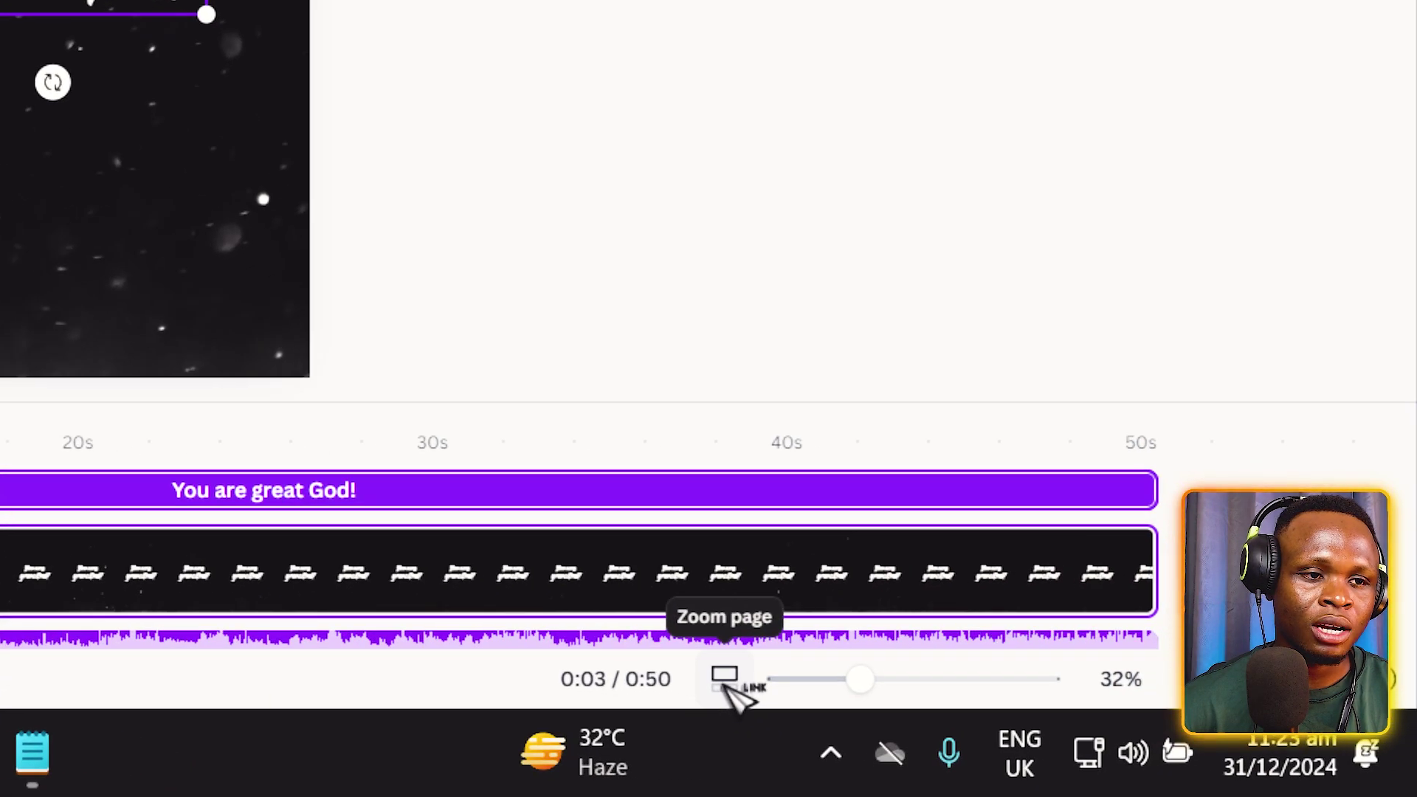
left_click(724, 685)
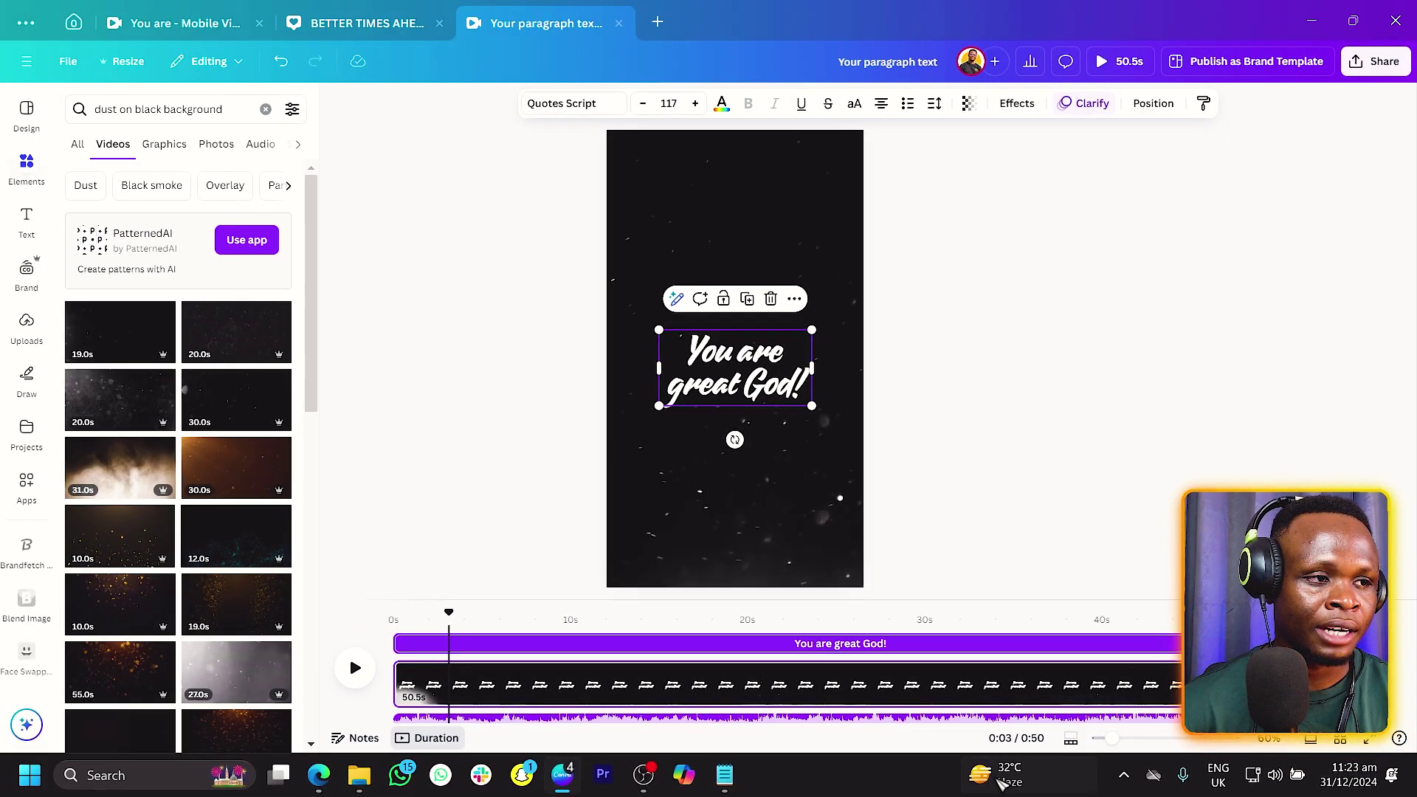
key("super+w")
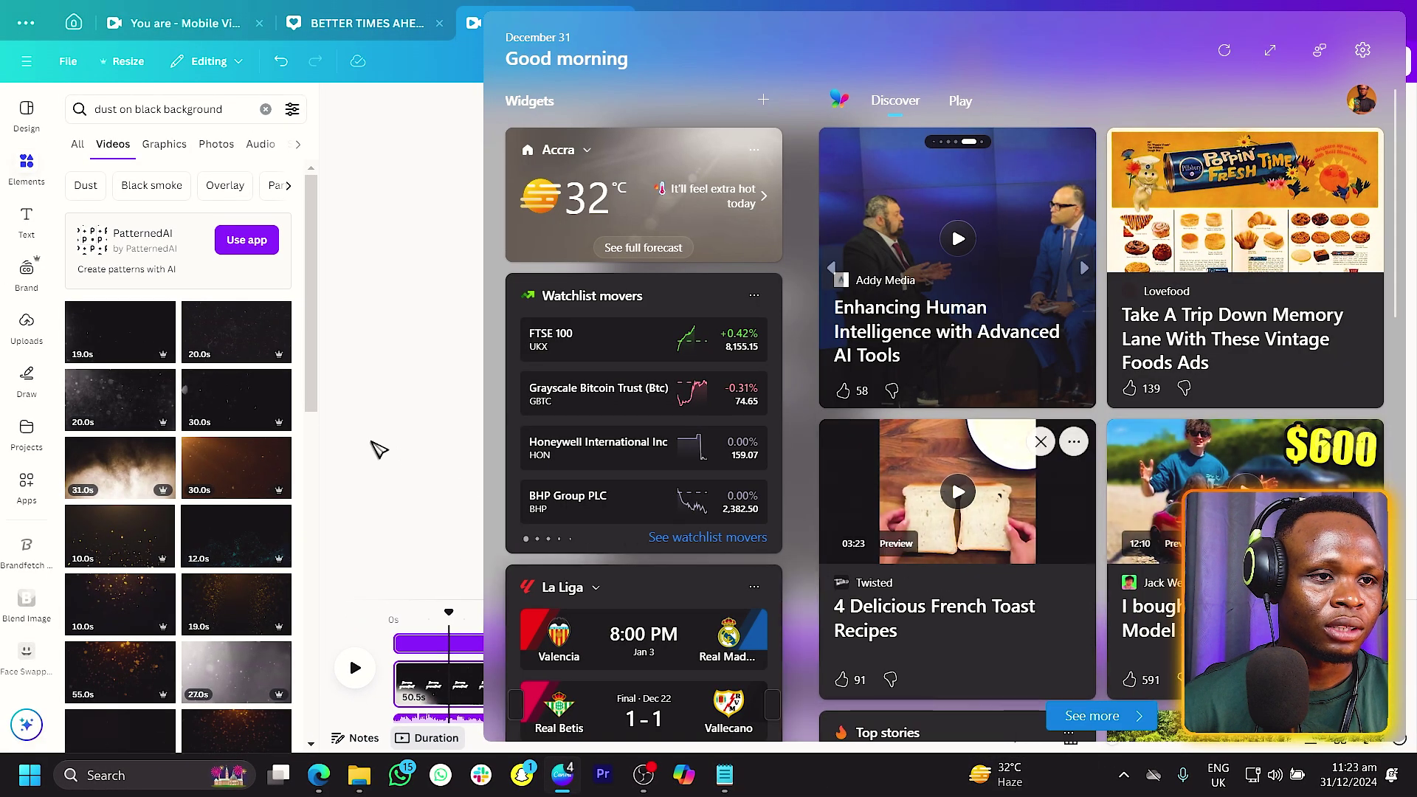
left_click(377, 448)
left_click(522, 452)
left_click(786, 389)
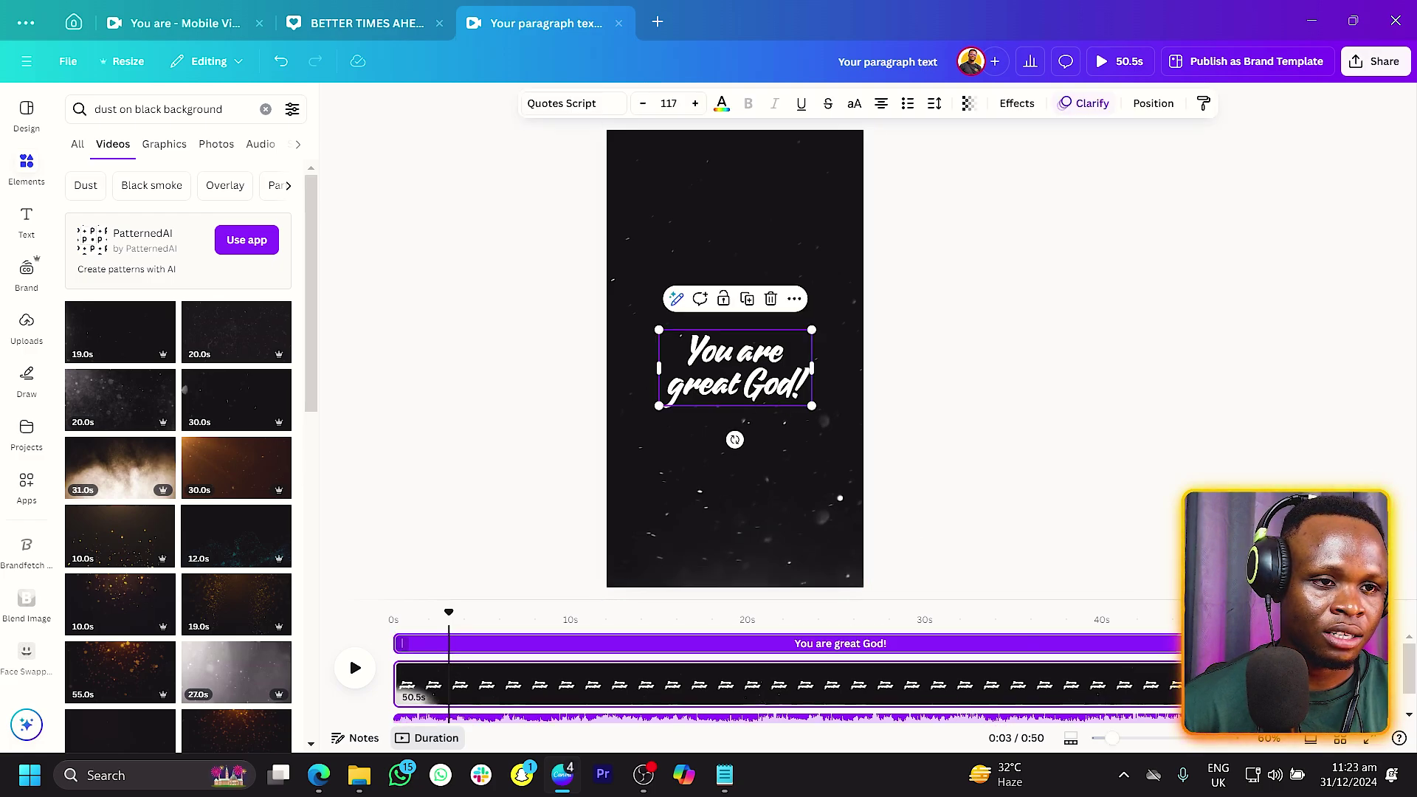
- Shorten the "You are great God!" text's timing to end at about 3 seconds, checking it against the song
left_click_drag(1179, 644, 487, 649)
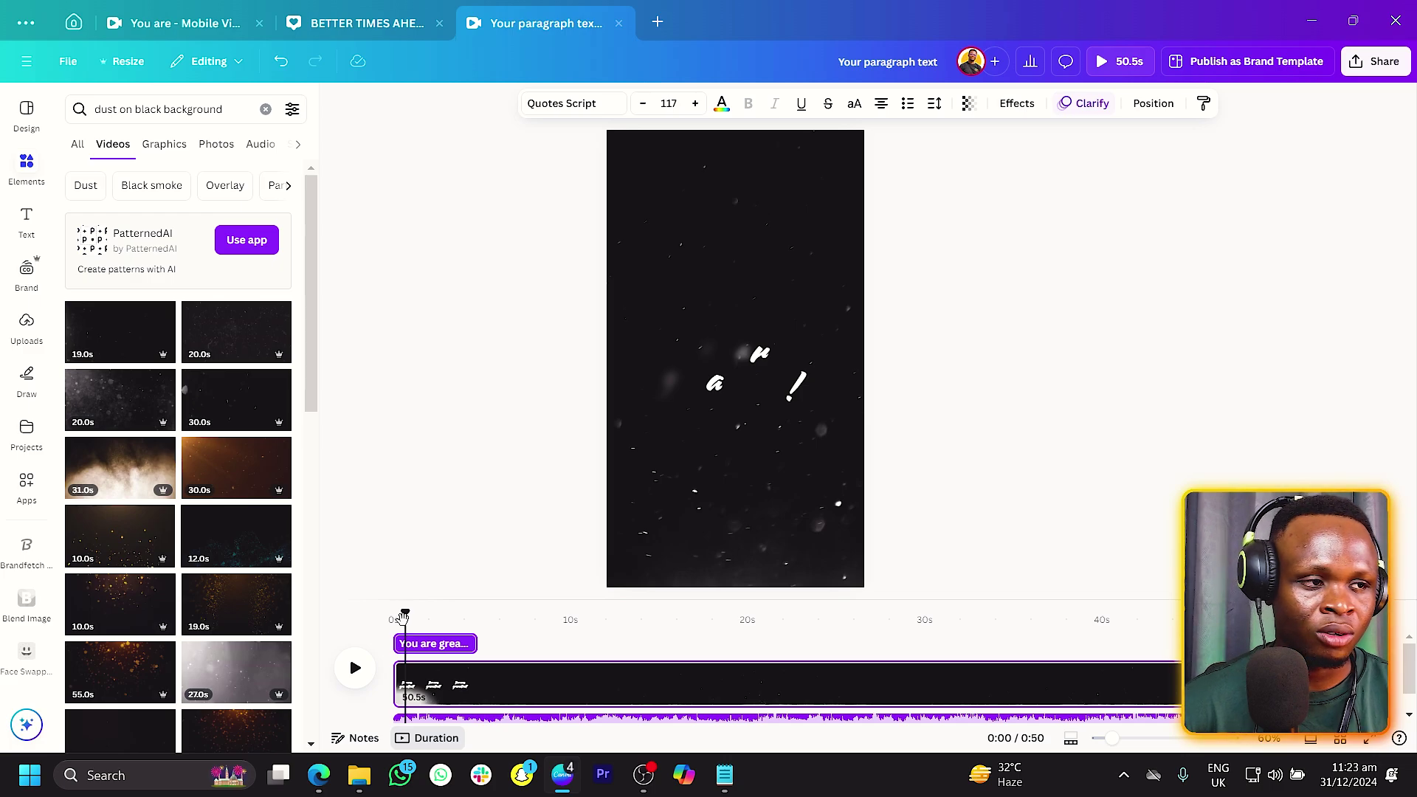
left_click_drag(402, 619, 383, 620)
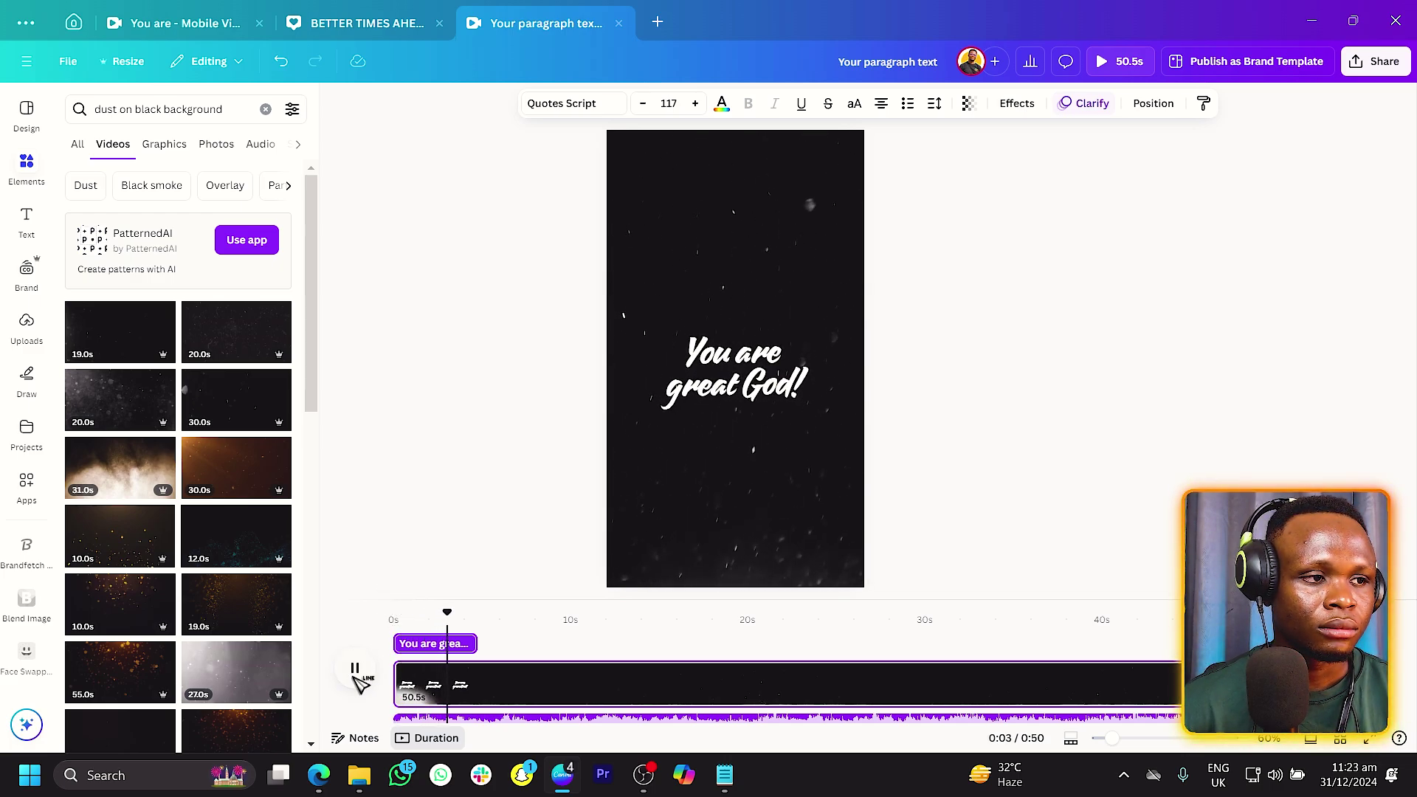
left_click(357, 673)
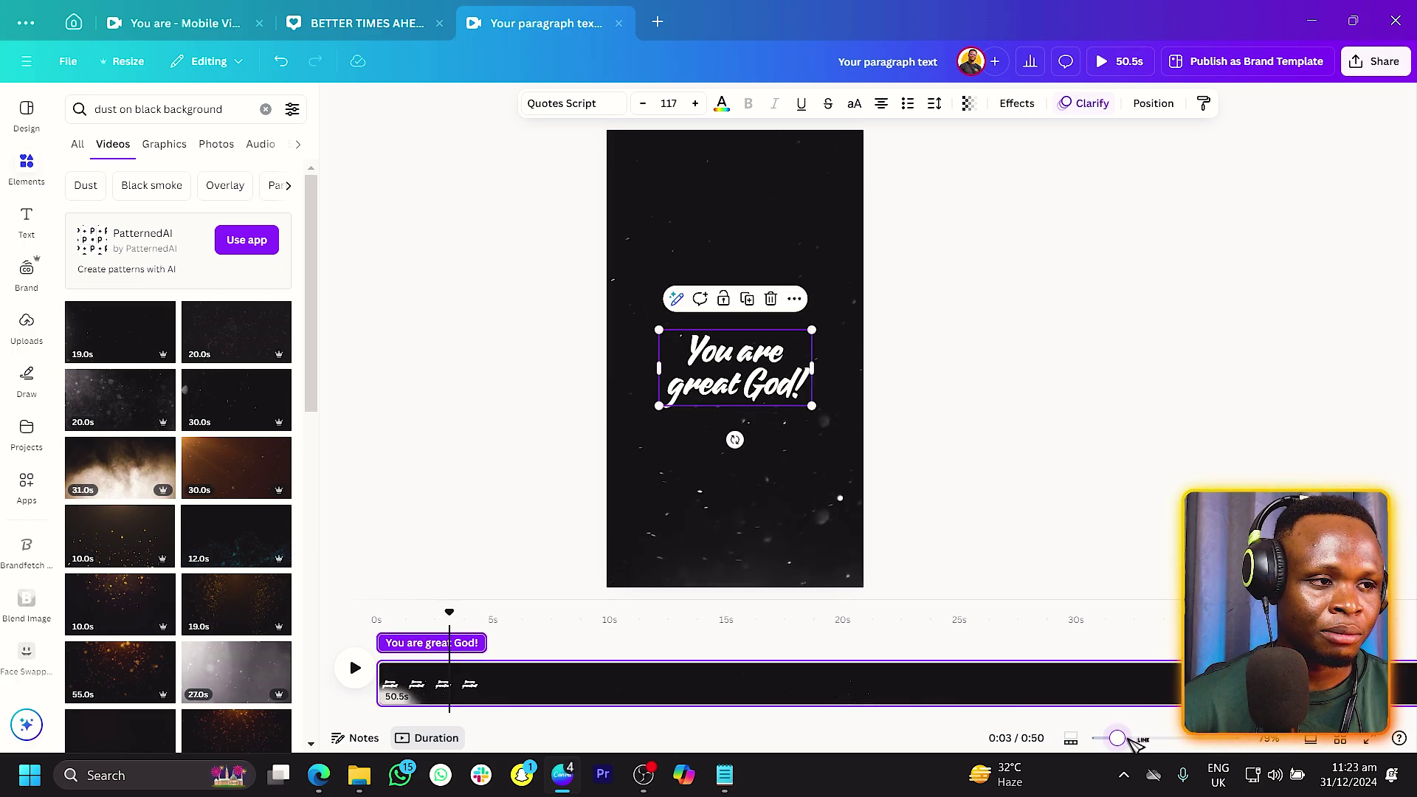
left_click_drag(1119, 741, 1149, 738)
left_click_drag(537, 643, 472, 653)
left_click(412, 649)
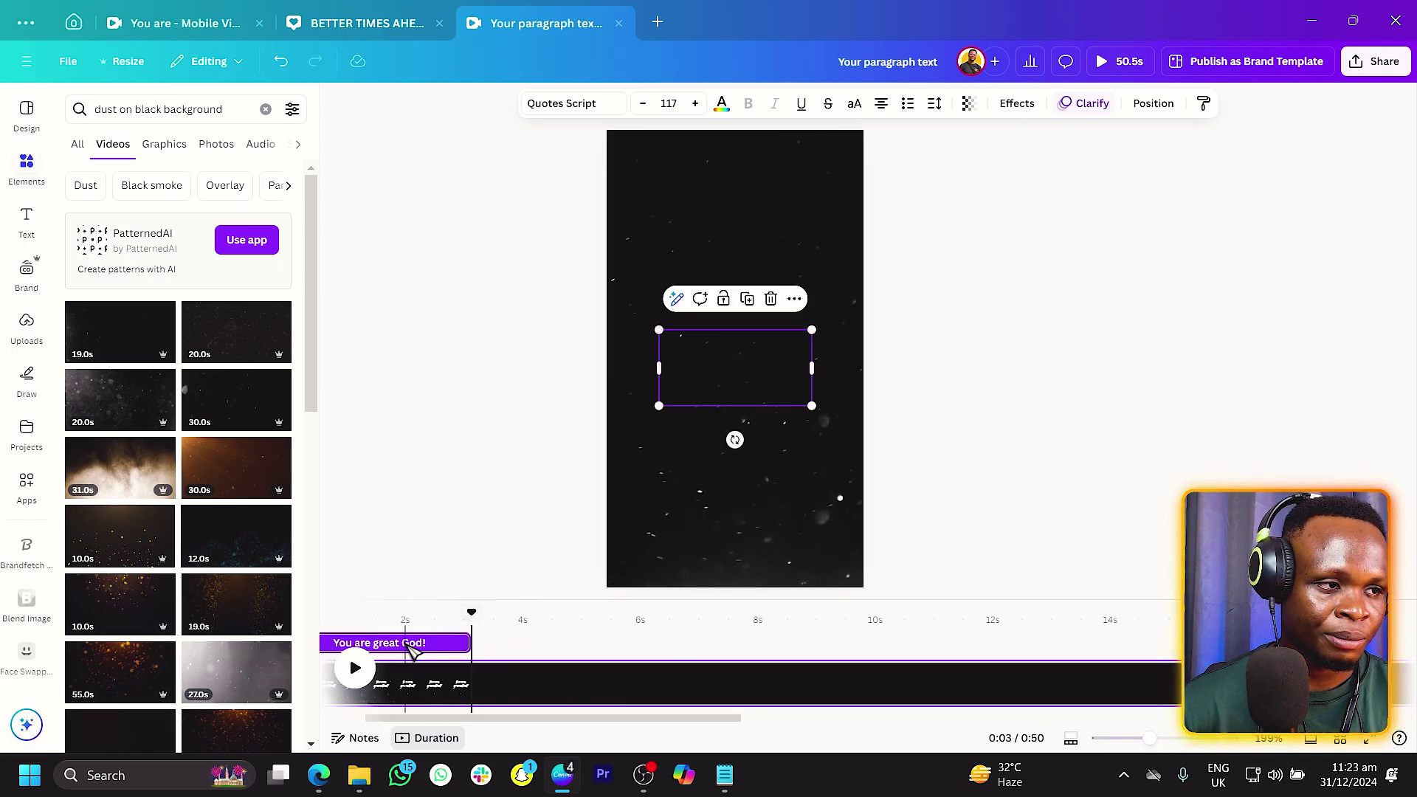
- Duplicate the "You are great God!" text and place the copy directly after the original on the timeline
left_click(410, 645)
key("ctrl+d")
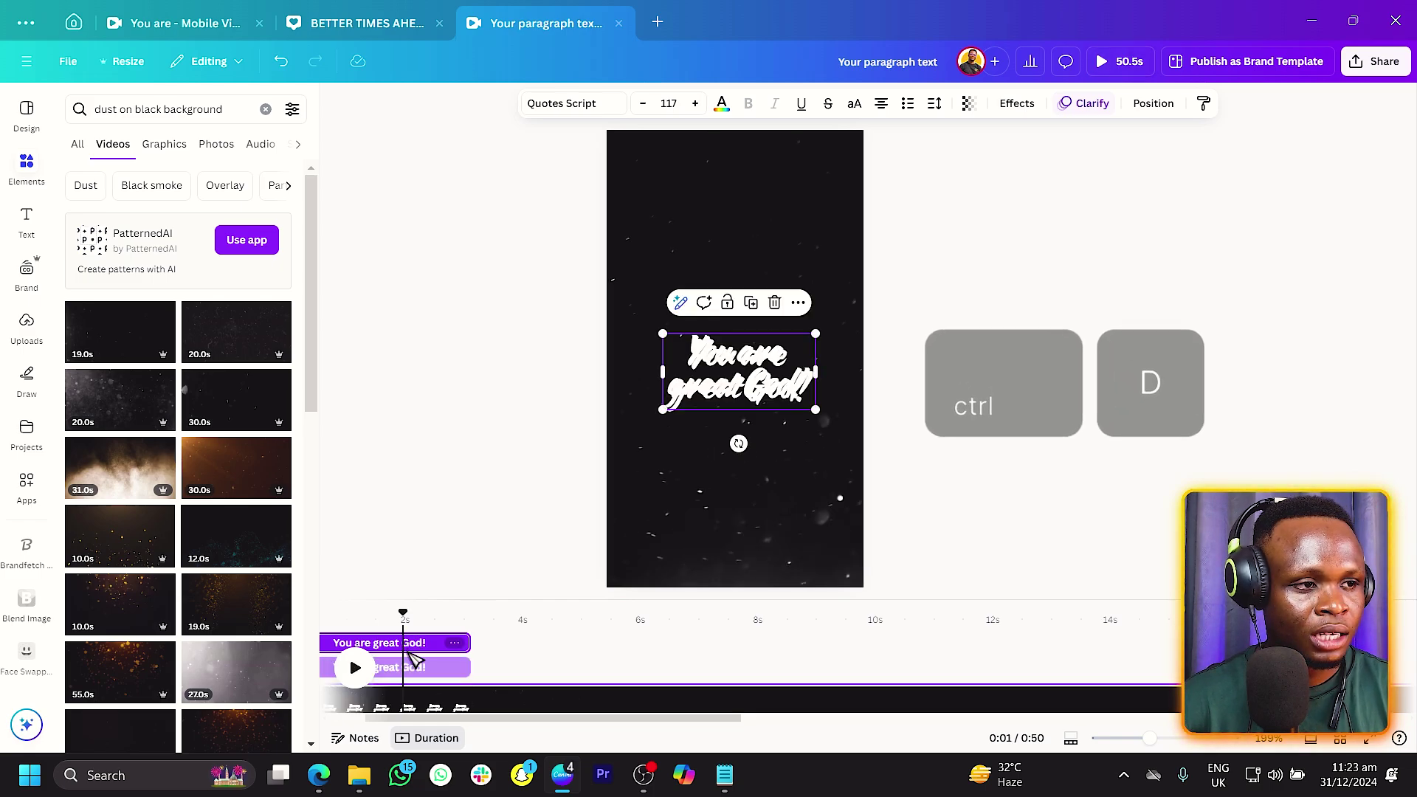
left_click_drag(493, 644, 679, 646)
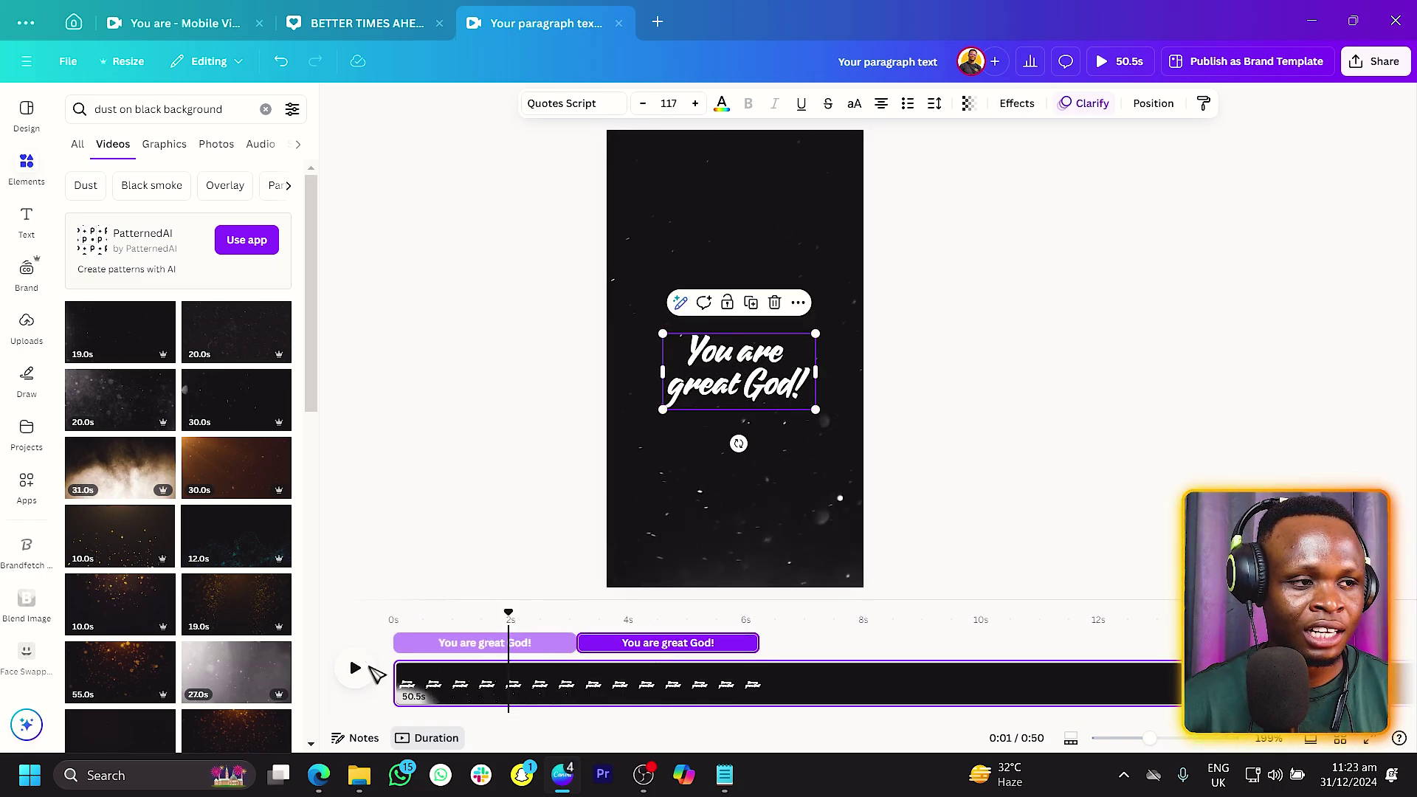
- Preview the transition, trim the first text's end slightly to about 3 seconds and move the copy back against it
left_click(356, 670)
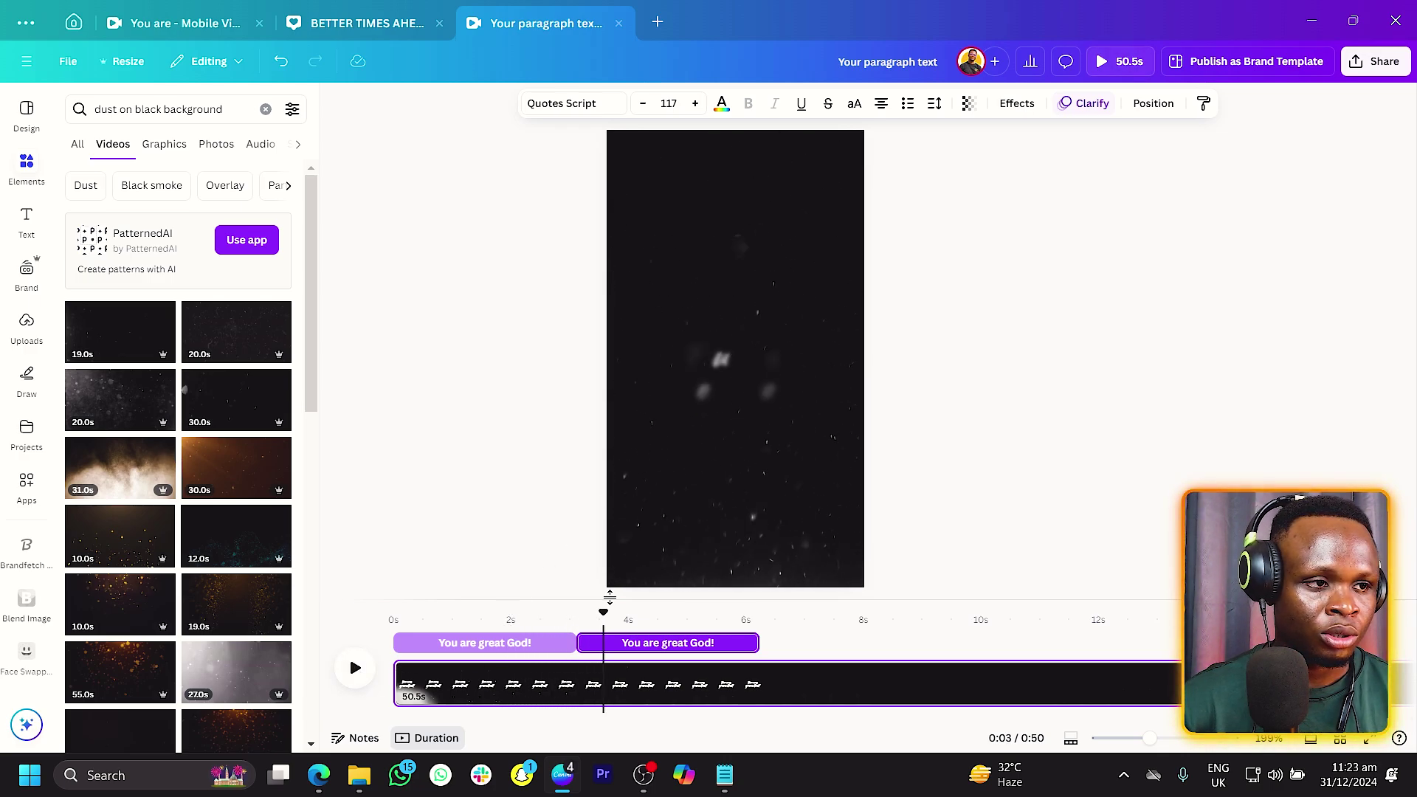
left_click(565, 645)
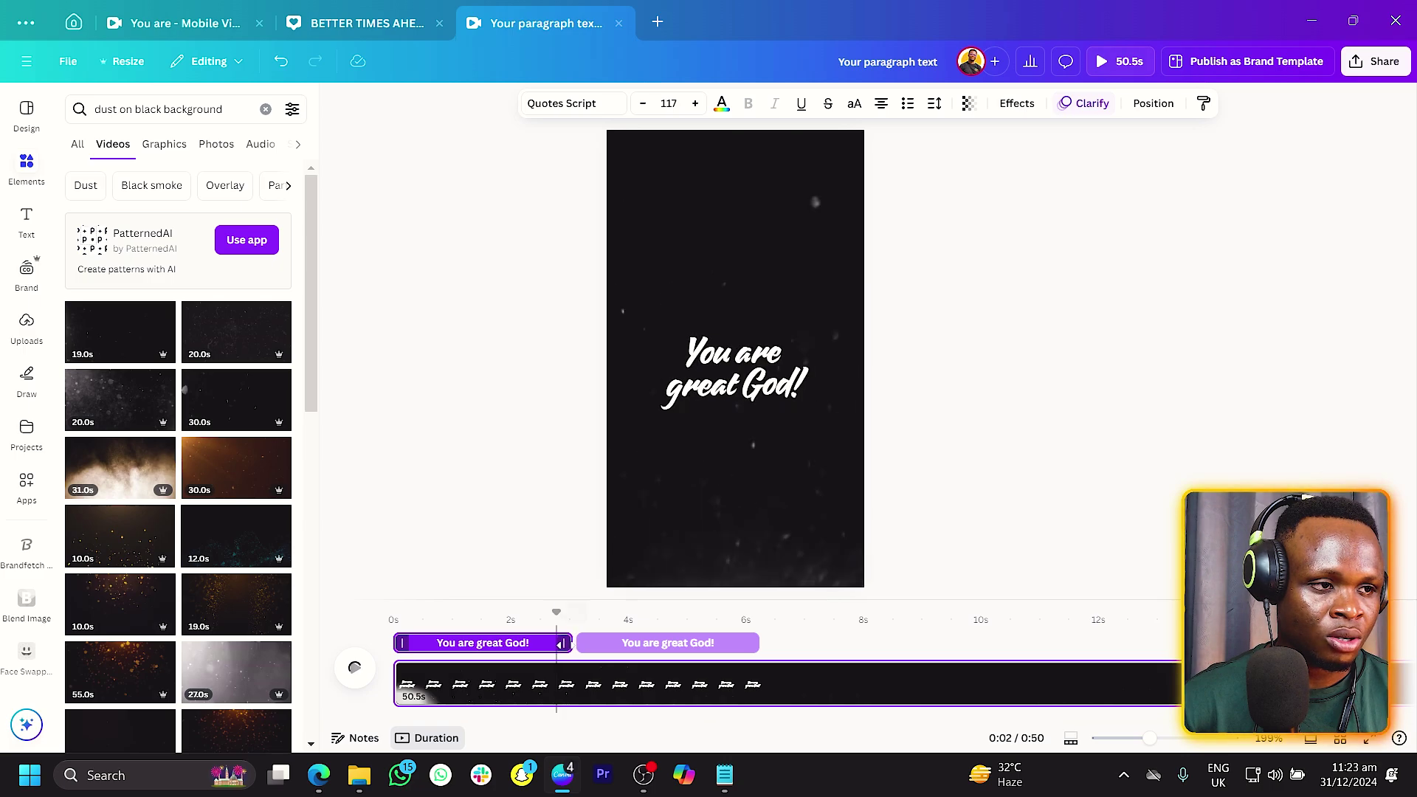
left_click(615, 643)
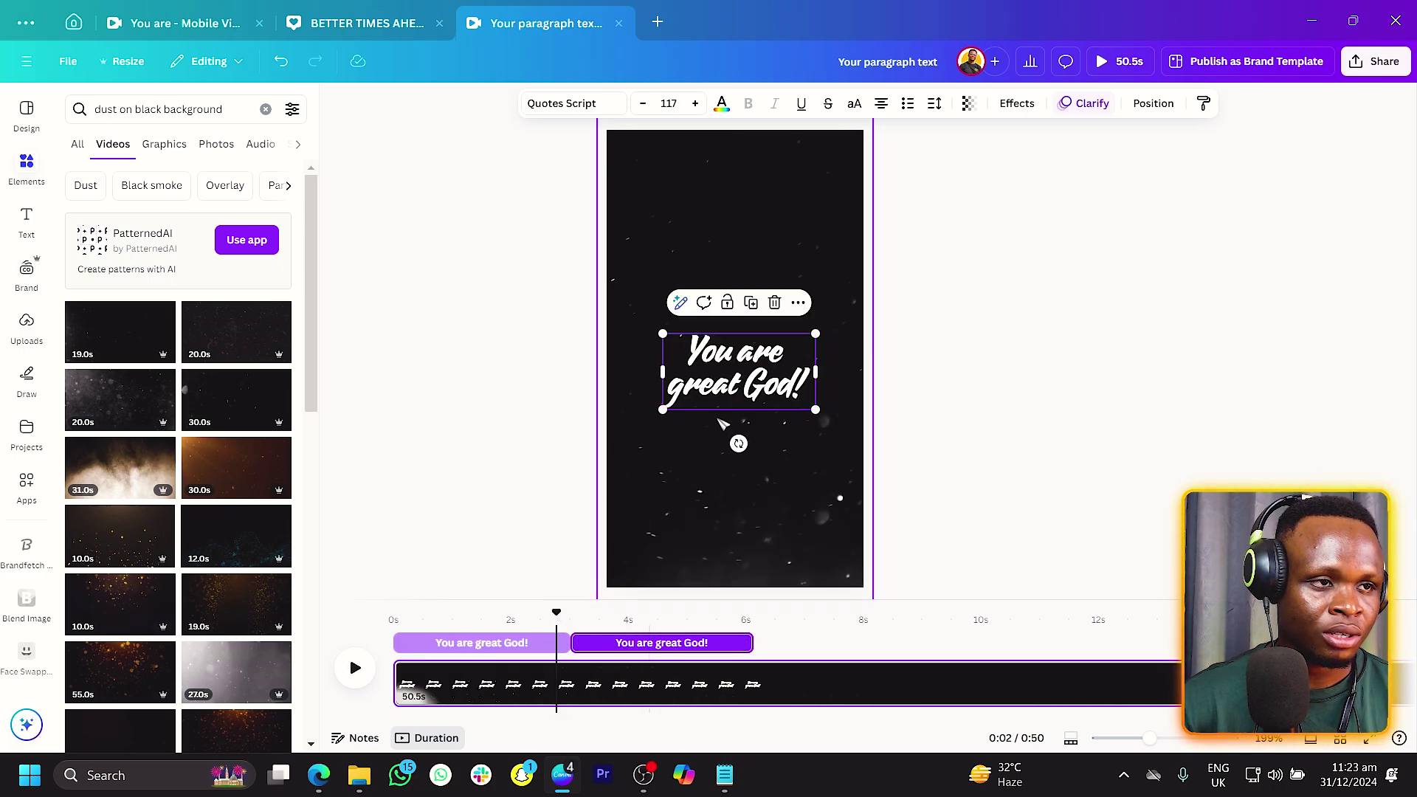
- Replace the second lyric text's wording with "You are mighty!"
left_click(633, 624)
double_click(762, 379)
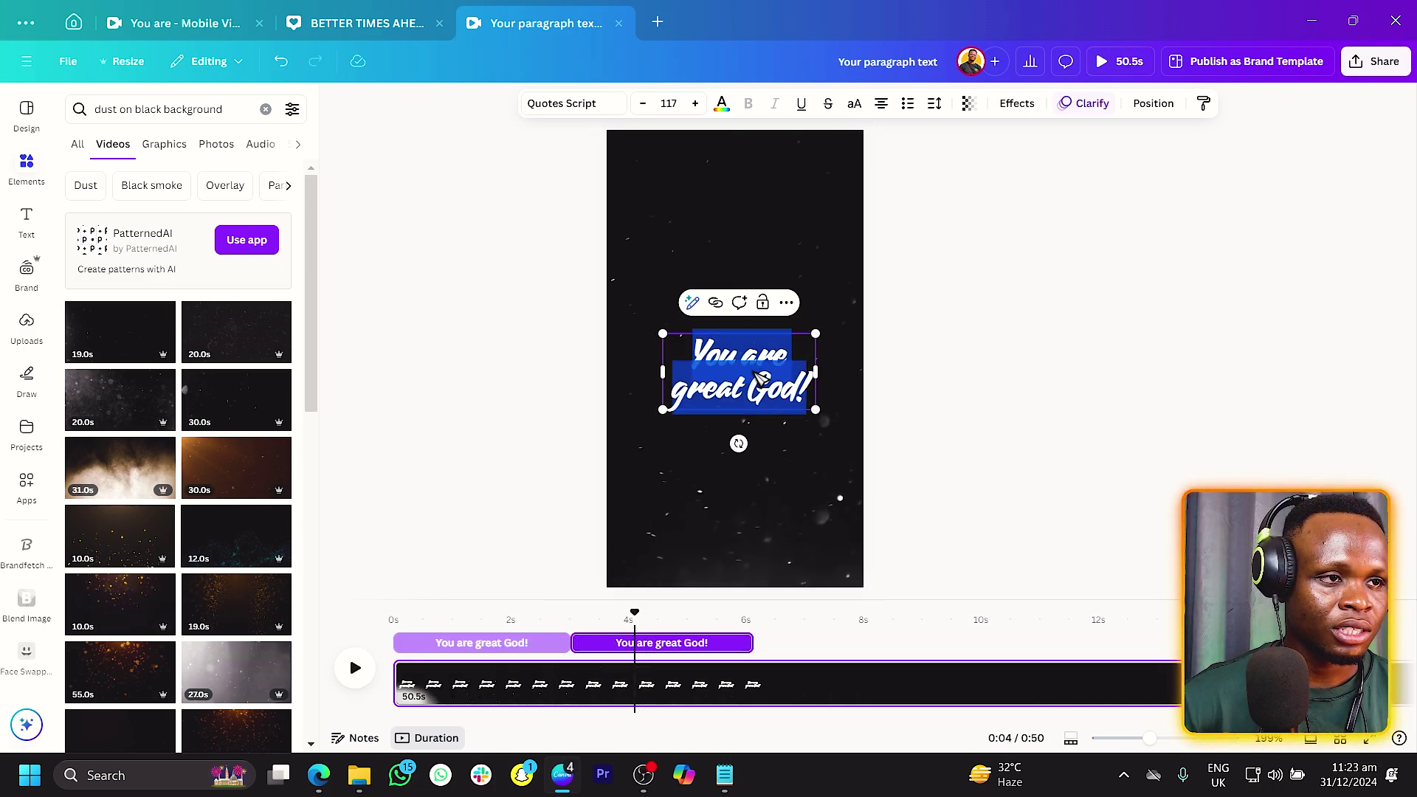
type("You are")
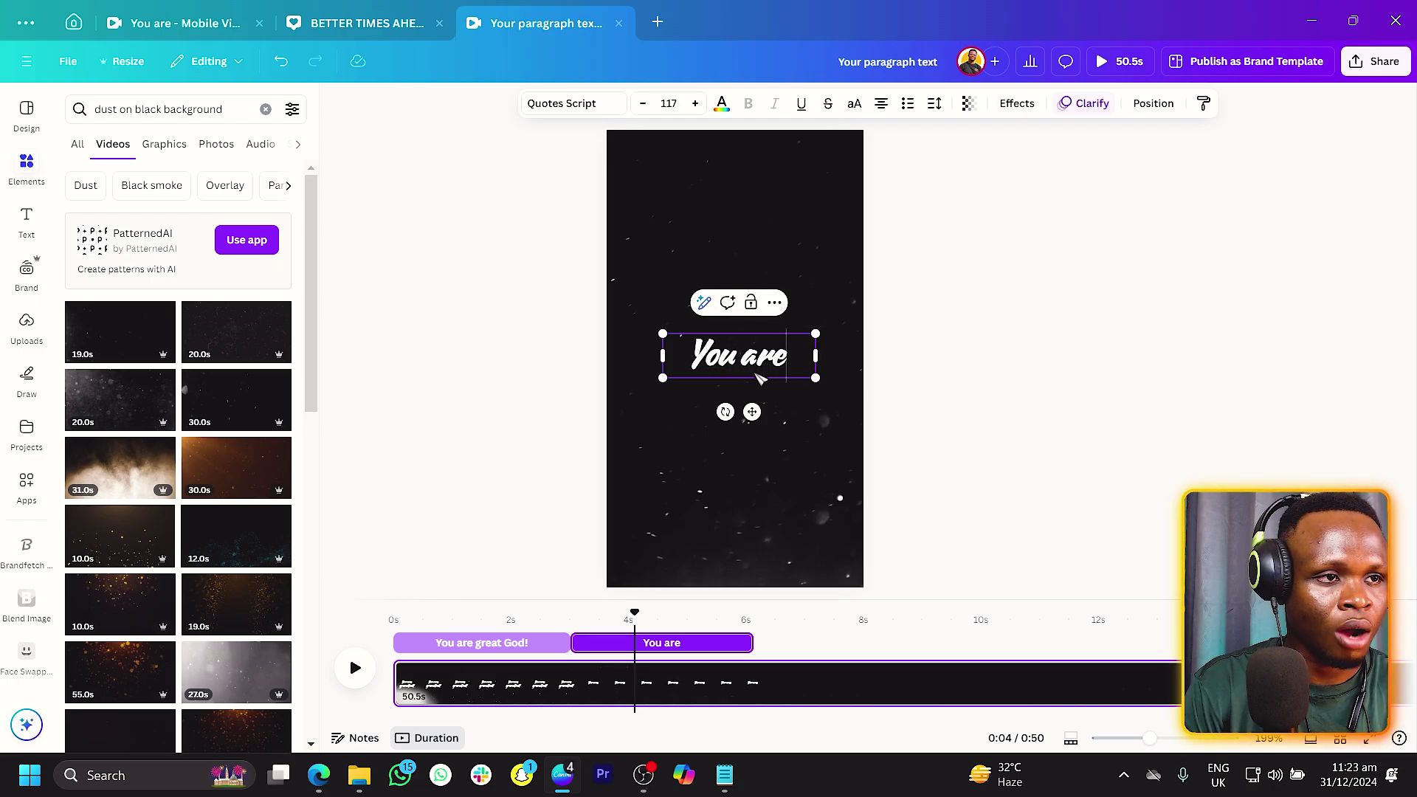
type(" might")
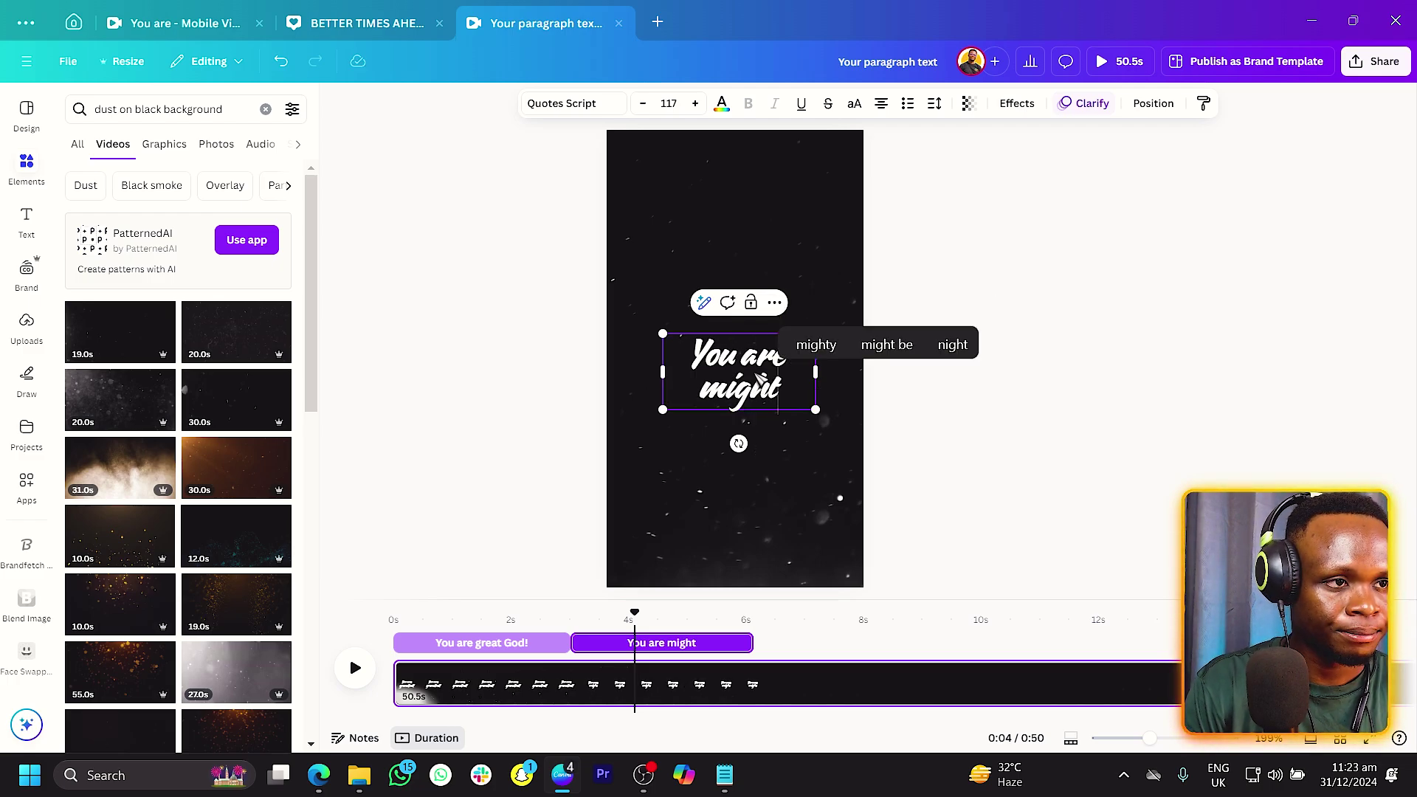
type("y!")
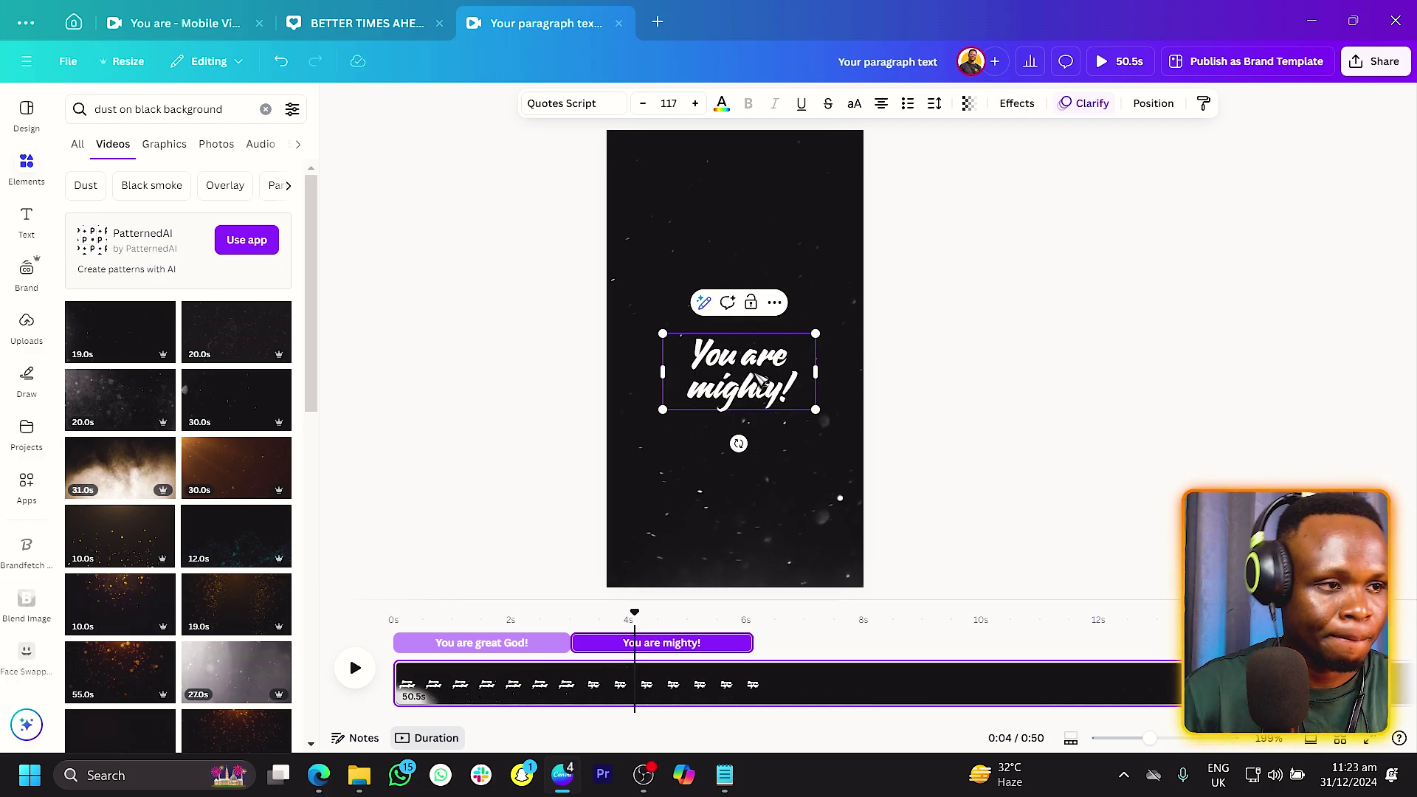
- Check the next lyric in the Notepad lyrics file, then duplicate "You are mighty!" and place the copy directly after it on the timeline
key("alt+Tab")
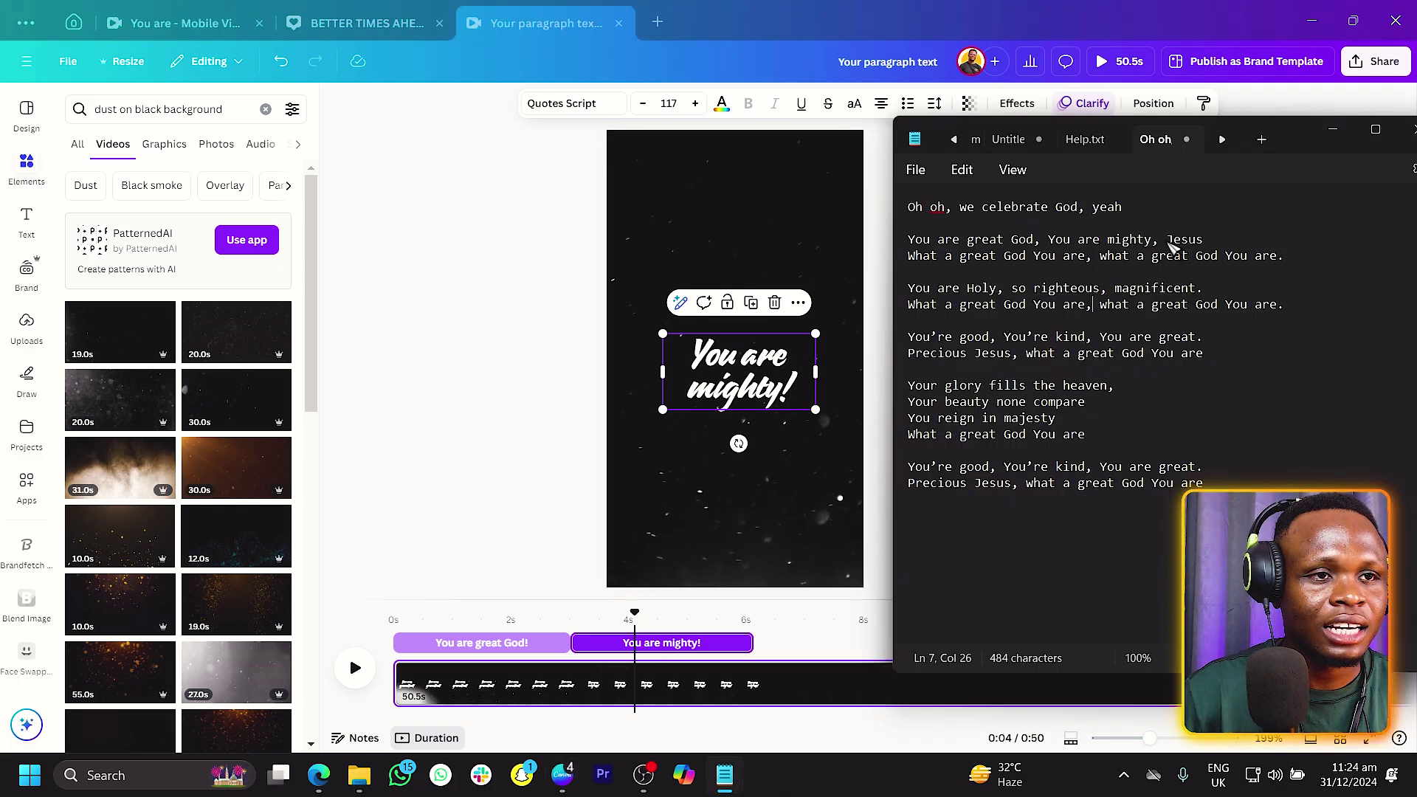
left_click(856, 373)
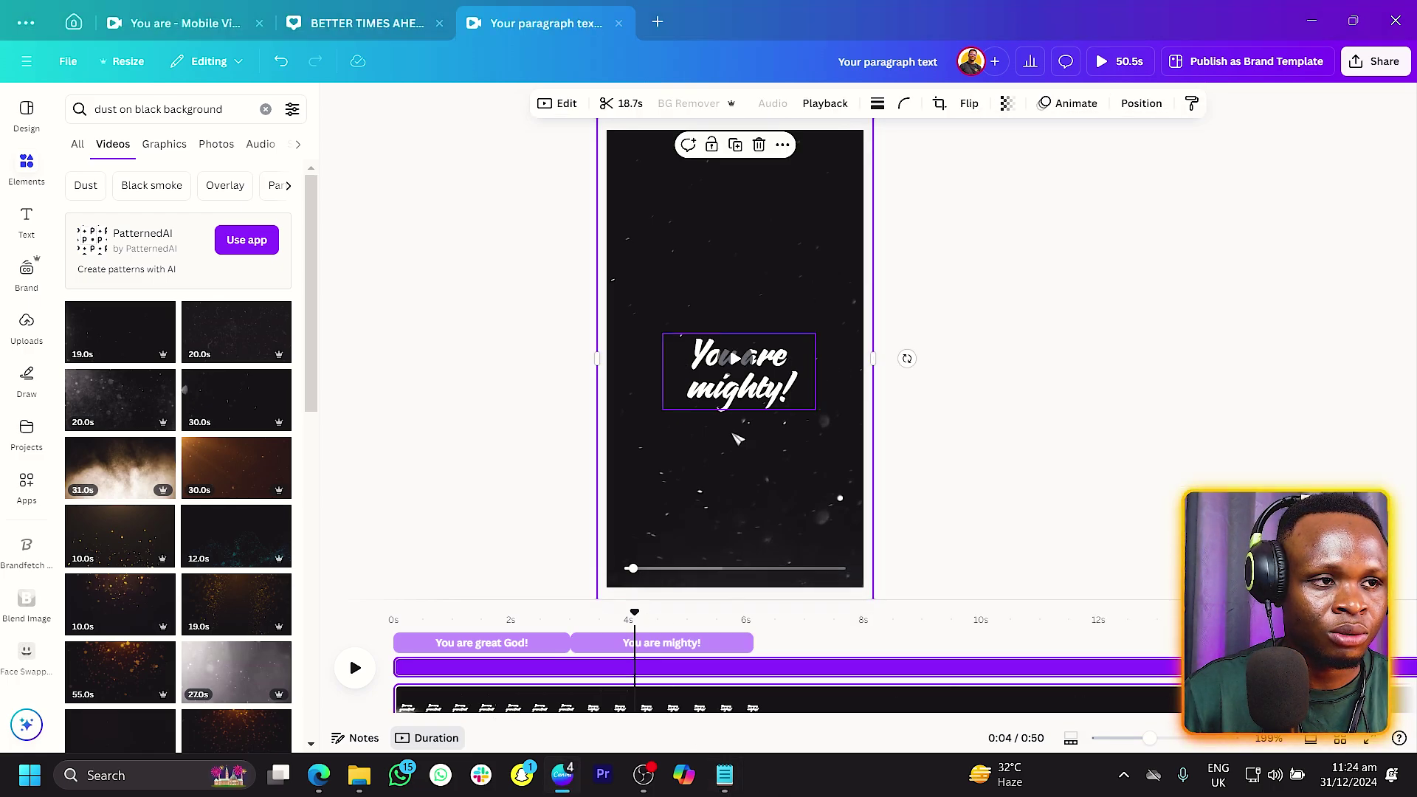
left_click(694, 649)
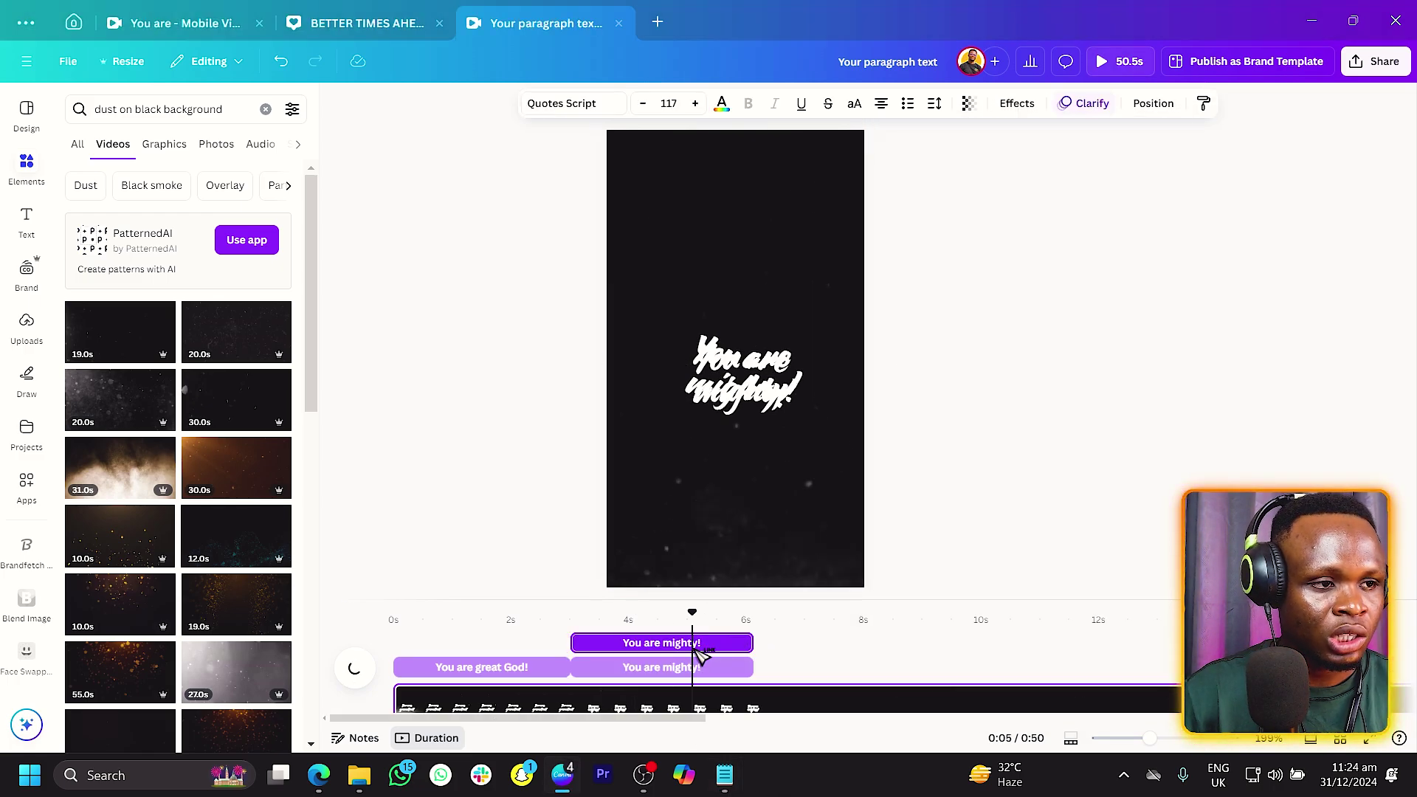
left_click_drag(662, 647, 842, 641)
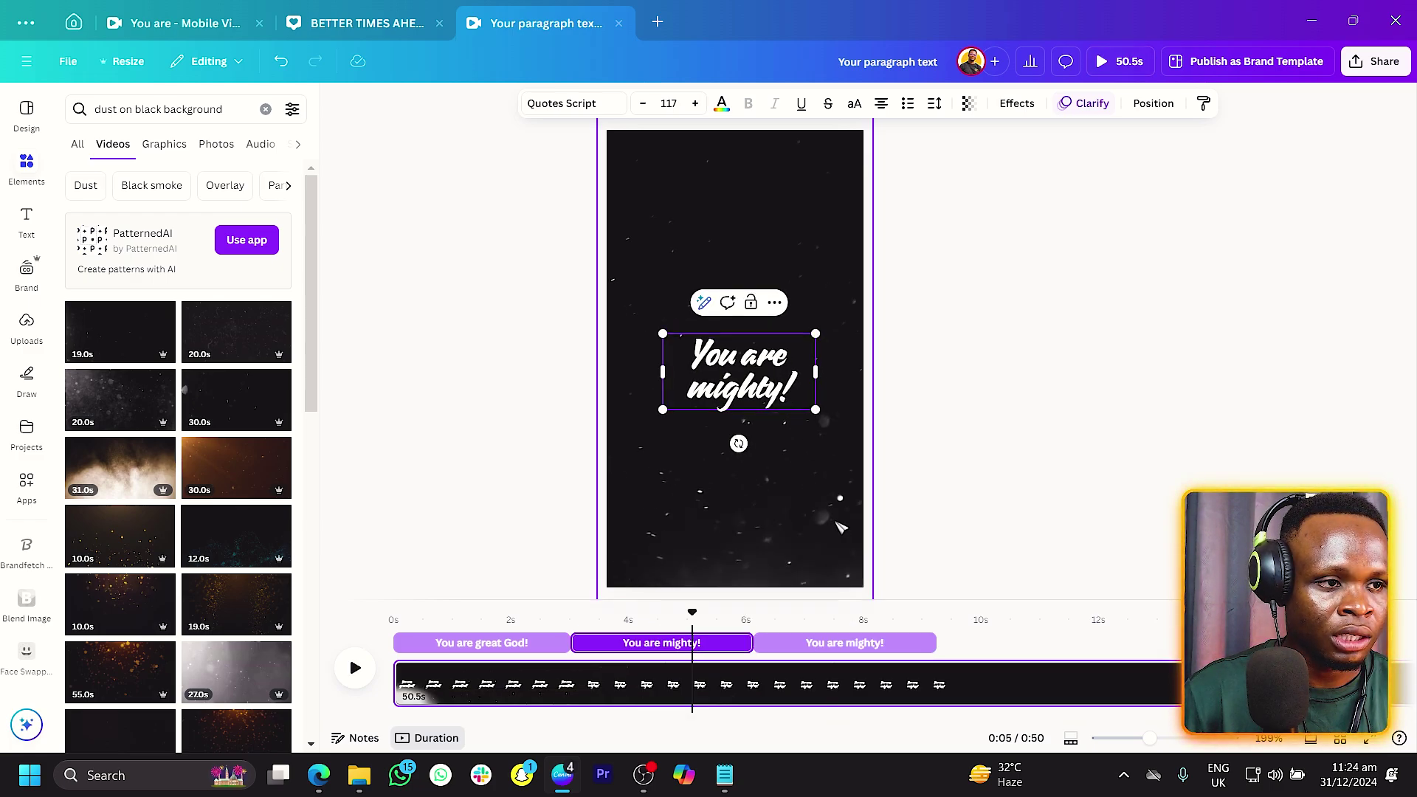
- Replace the wording of the third lyric text, at about 7 seconds, with "Jesus!"
left_click(822, 636)
key("space")
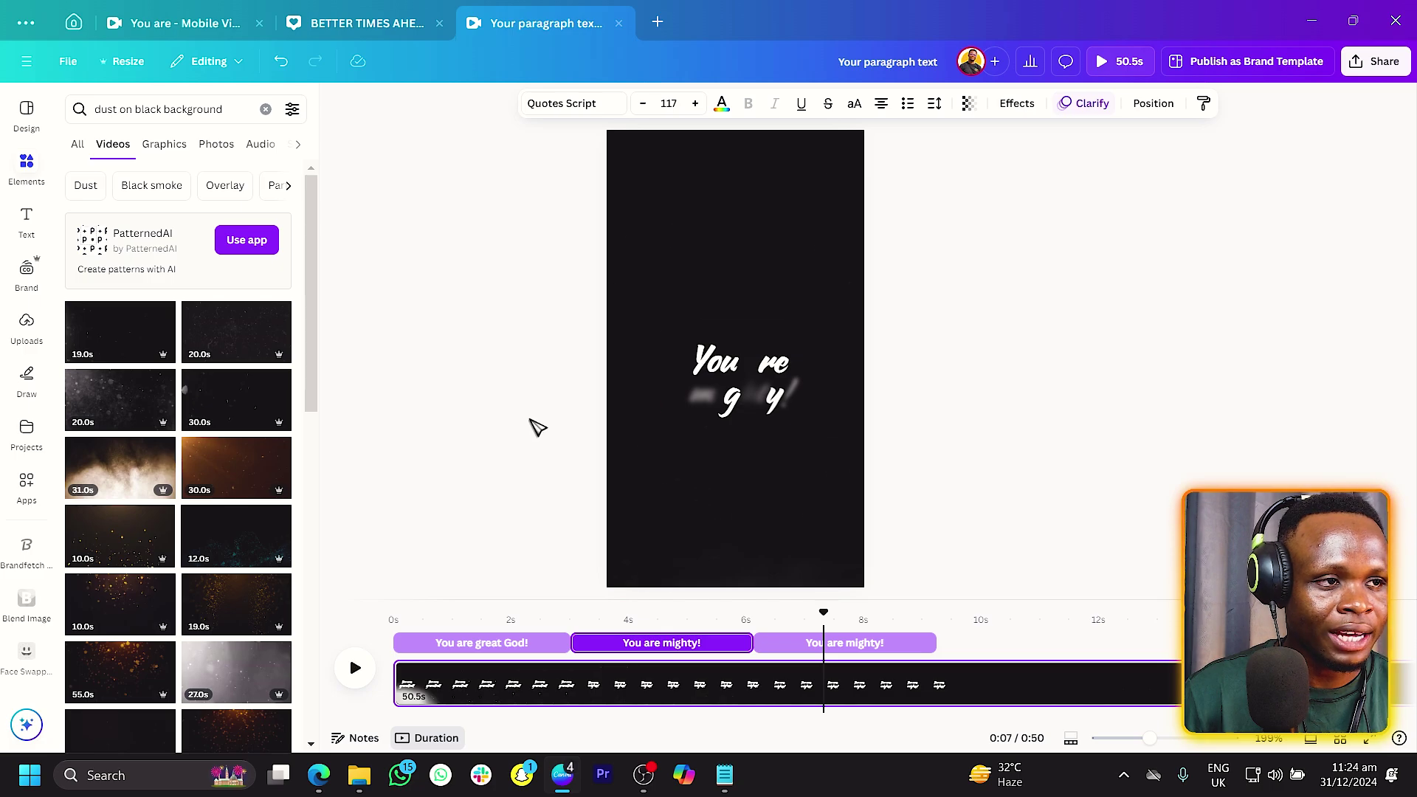
left_click(537, 426)
left_click(826, 636)
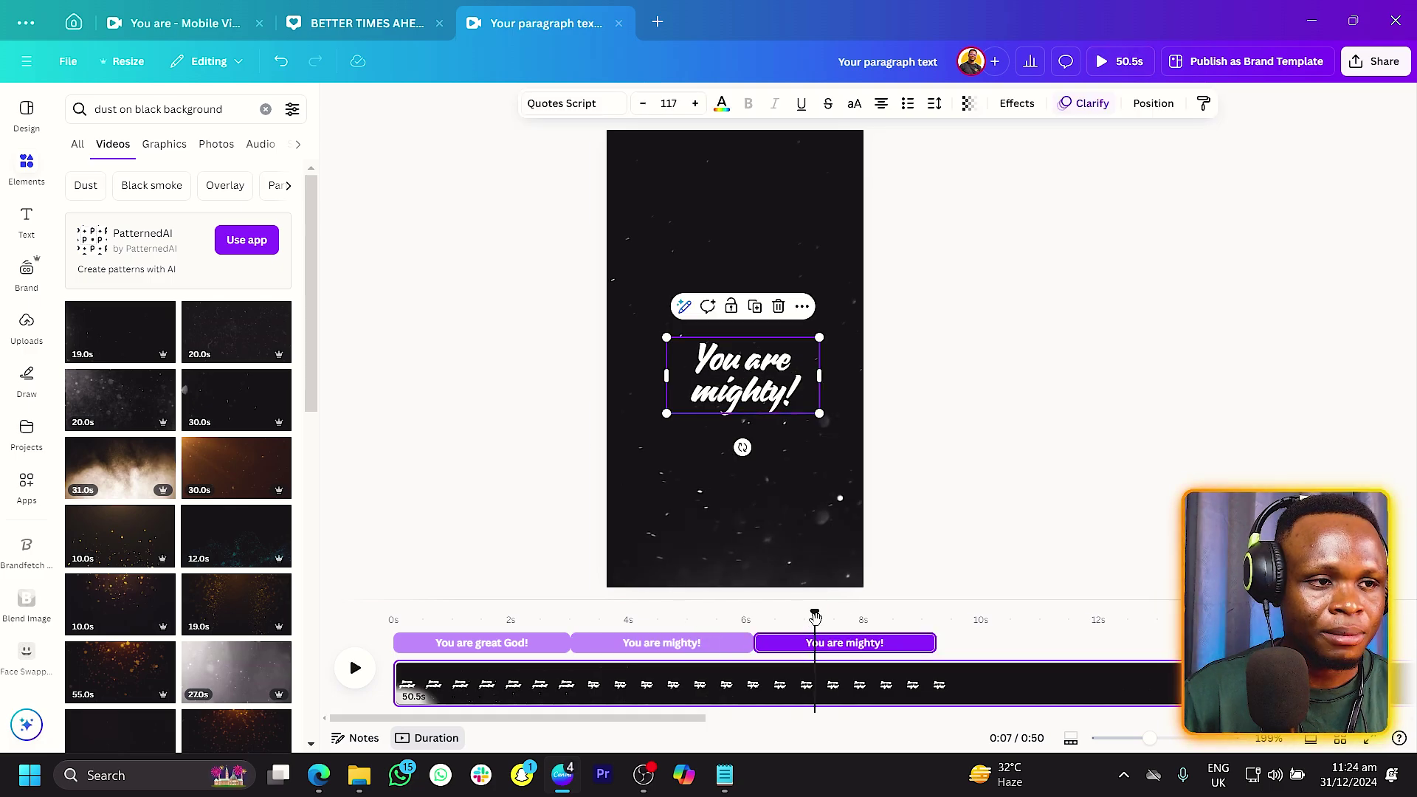
double_click(759, 397)
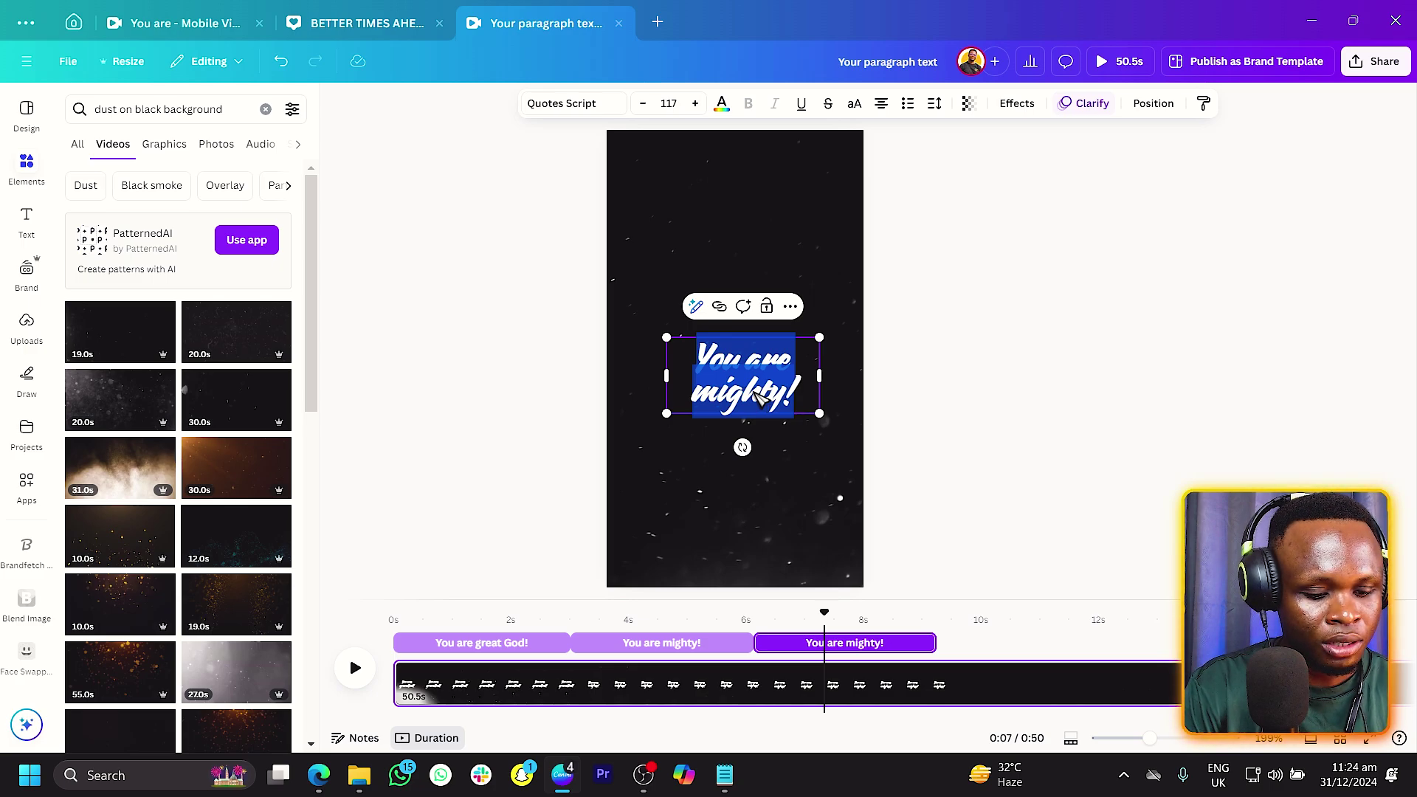
type("Jesus!")
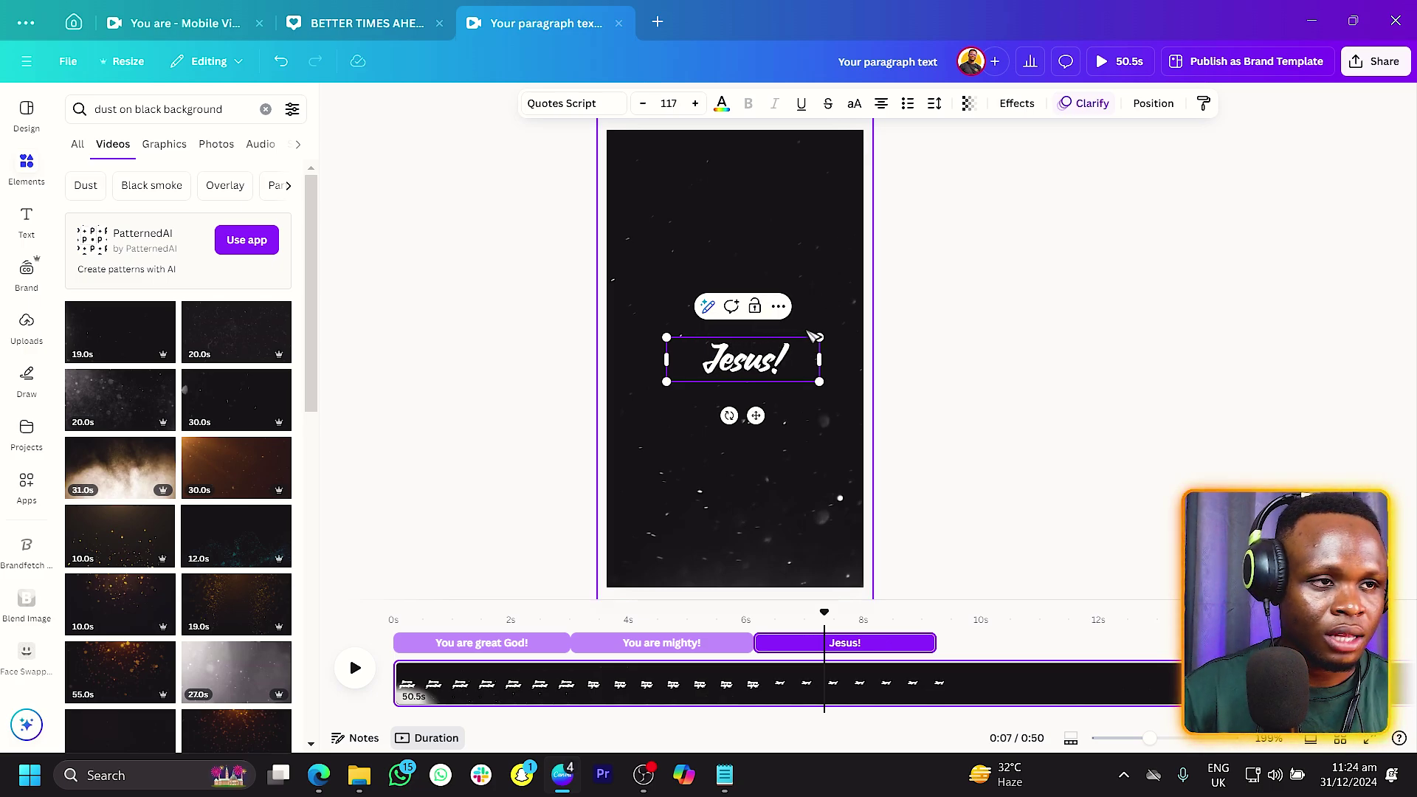
- Enlarge the "Jesus!" text to font size 171 and align it to the page's middle and centre
left_click_drag(819, 337, 854, 319)
left_click(1153, 103)
left_click(90, 327)
left_click(236, 327)
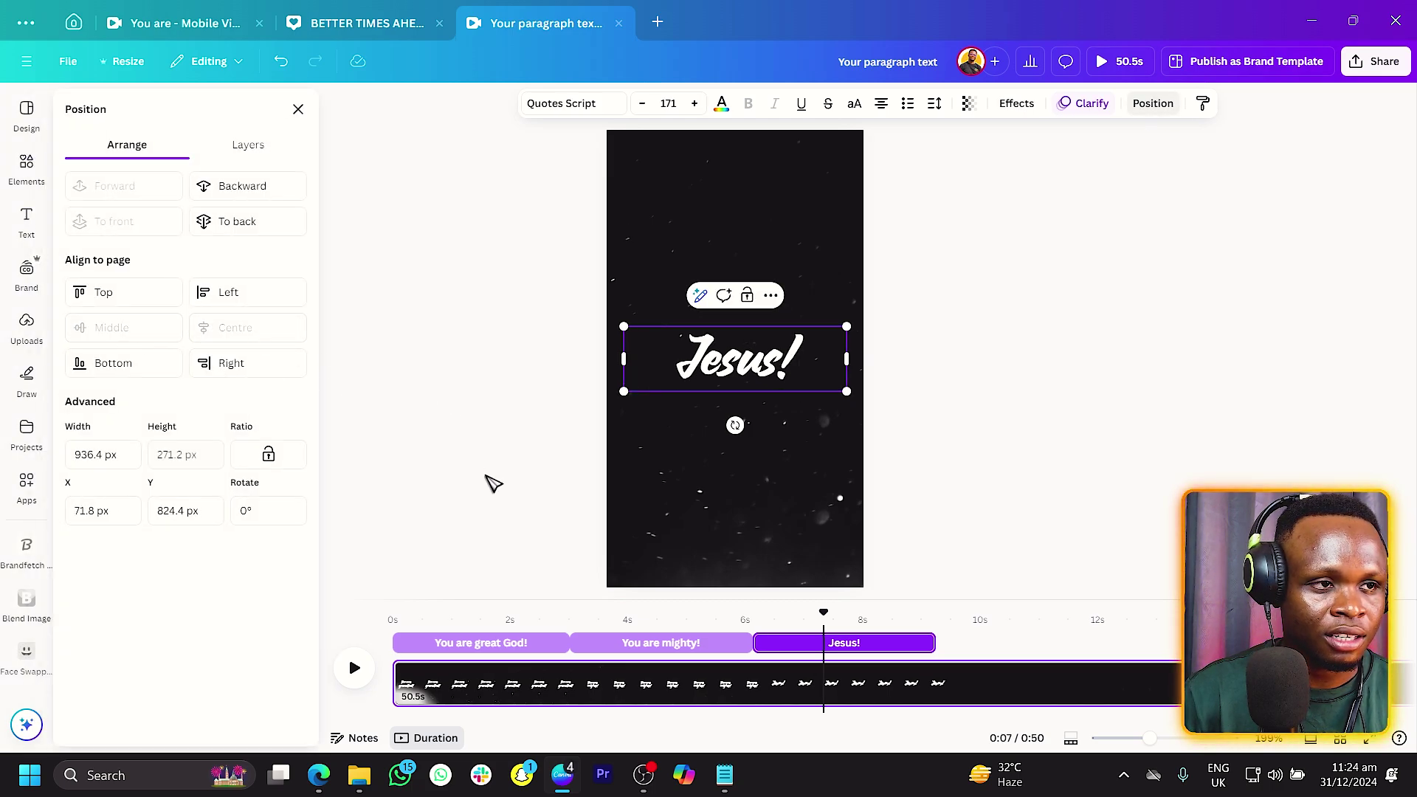
left_click(493, 483)
- Duplicate the "Jesus!" text, place the copy directly after it on the timeline, and check the next lyric line in Notepad
left_click(854, 645)
left_click_drag(859, 649, 984, 630)
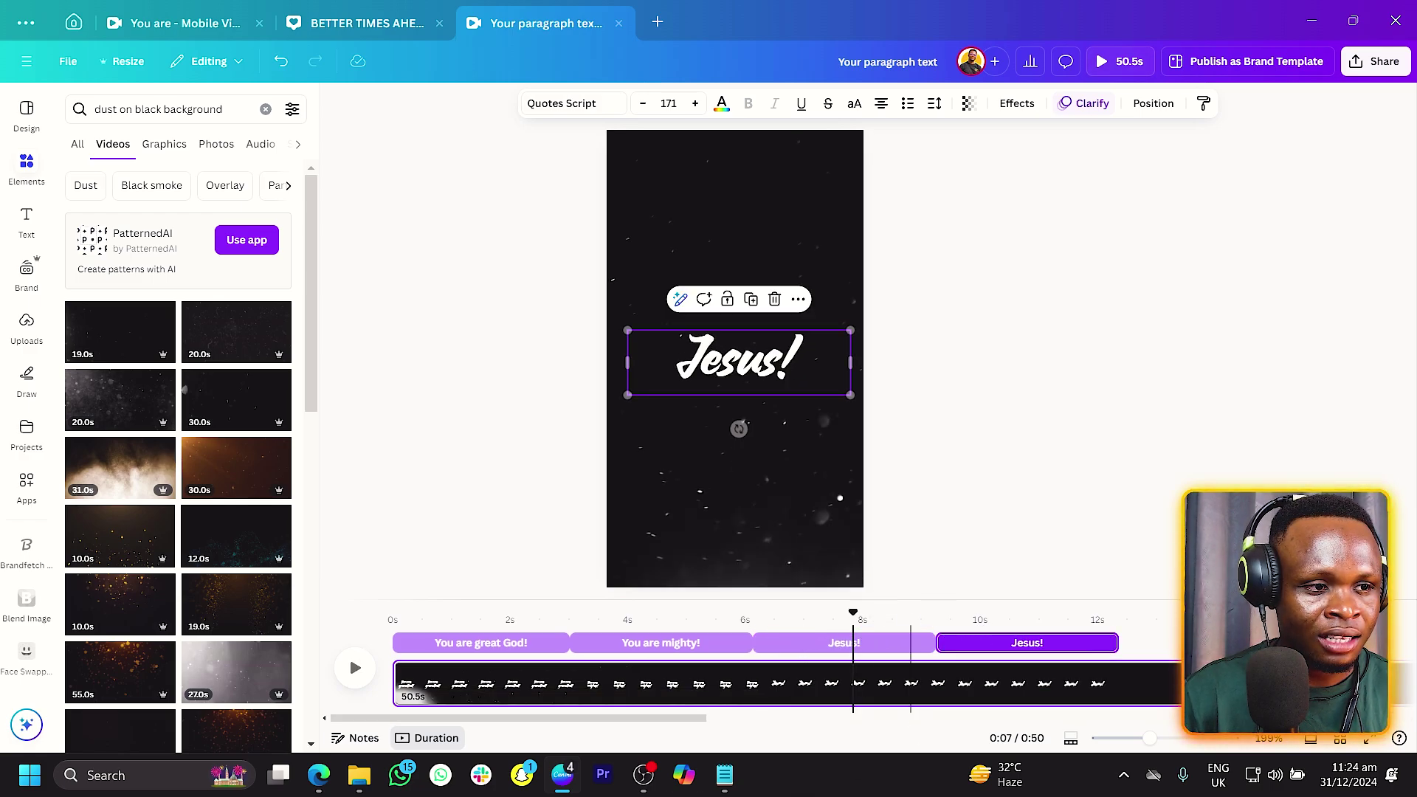
left_click(725, 775)
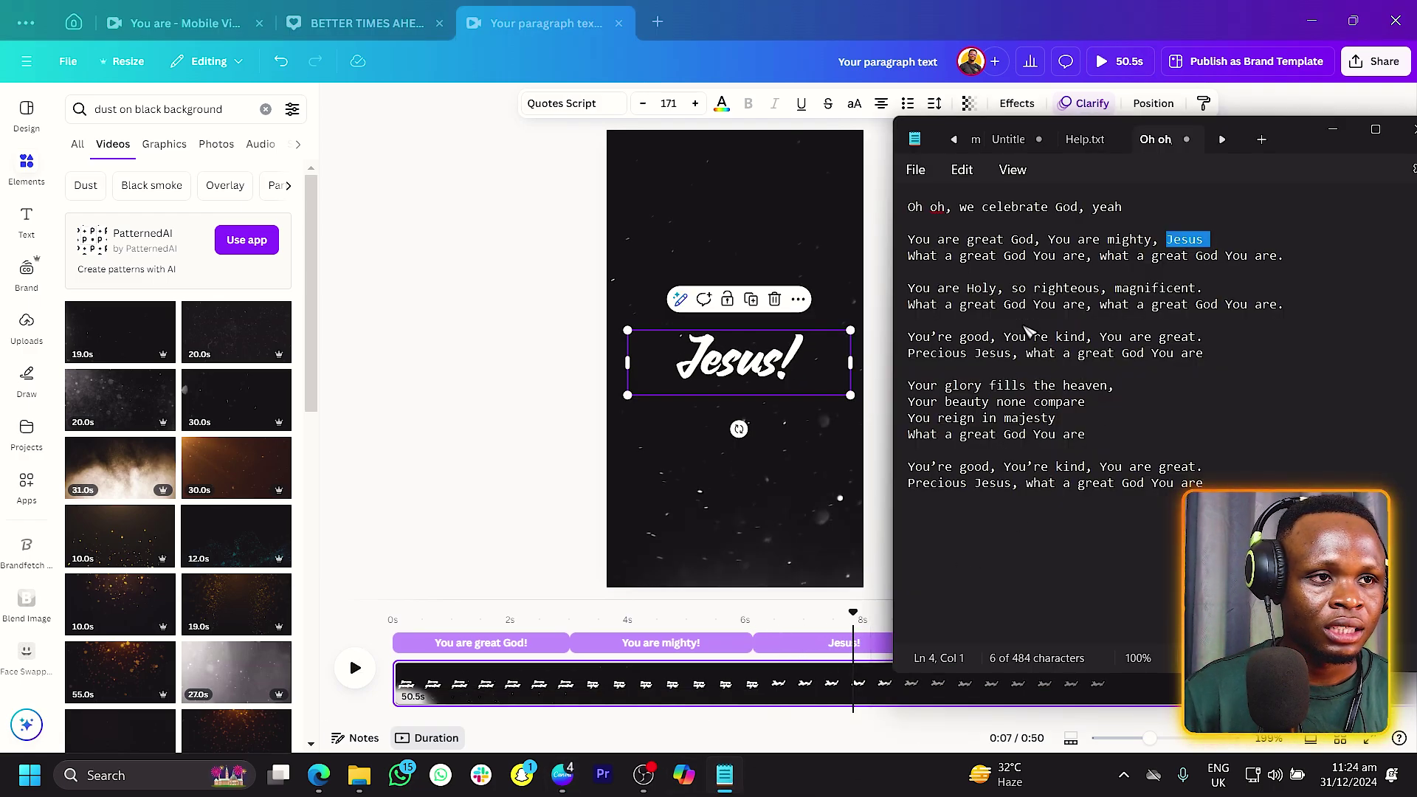
left_click(736, 404)
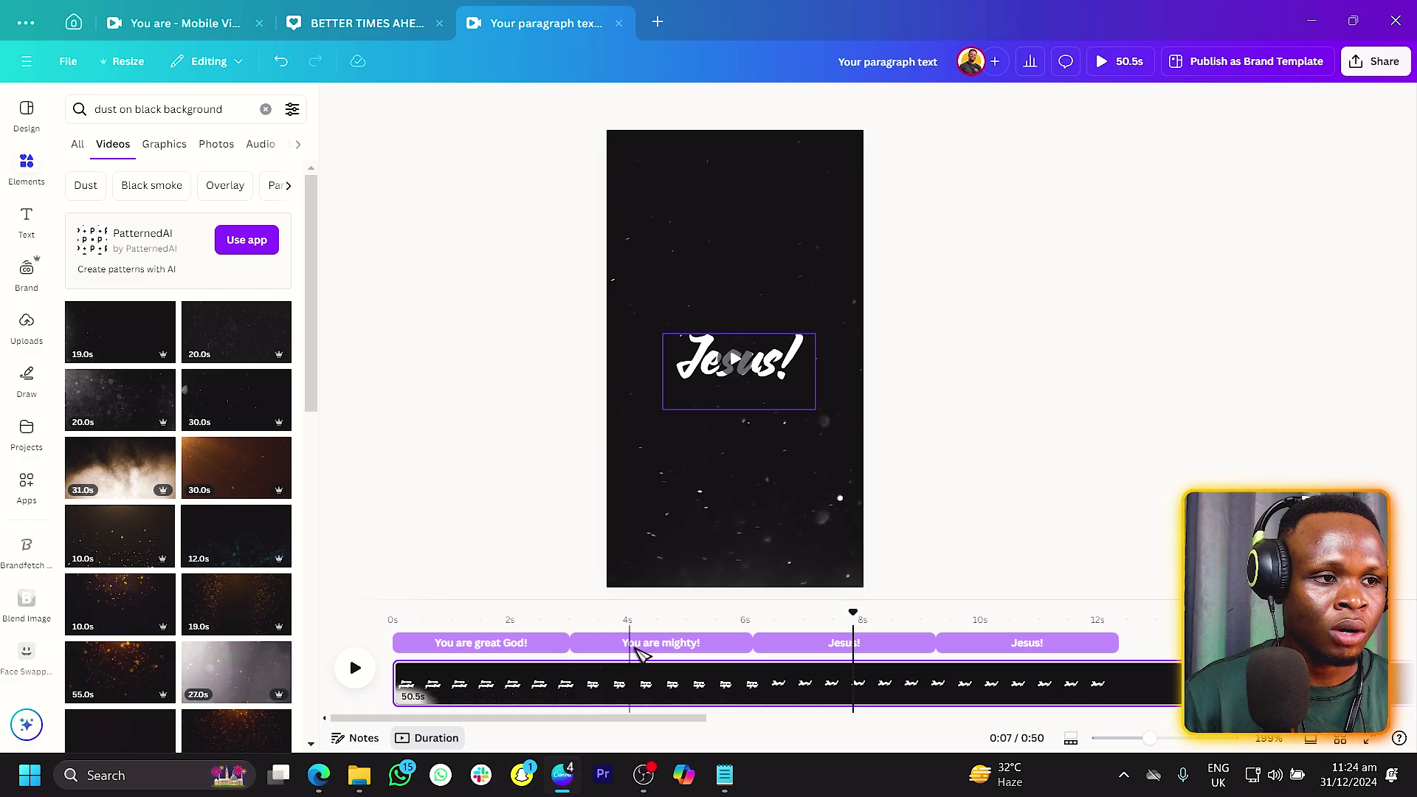
- Replace the wording of the fourth lyric text, at about 10 seconds, with "What a great God you are!"
left_click(1000, 629)
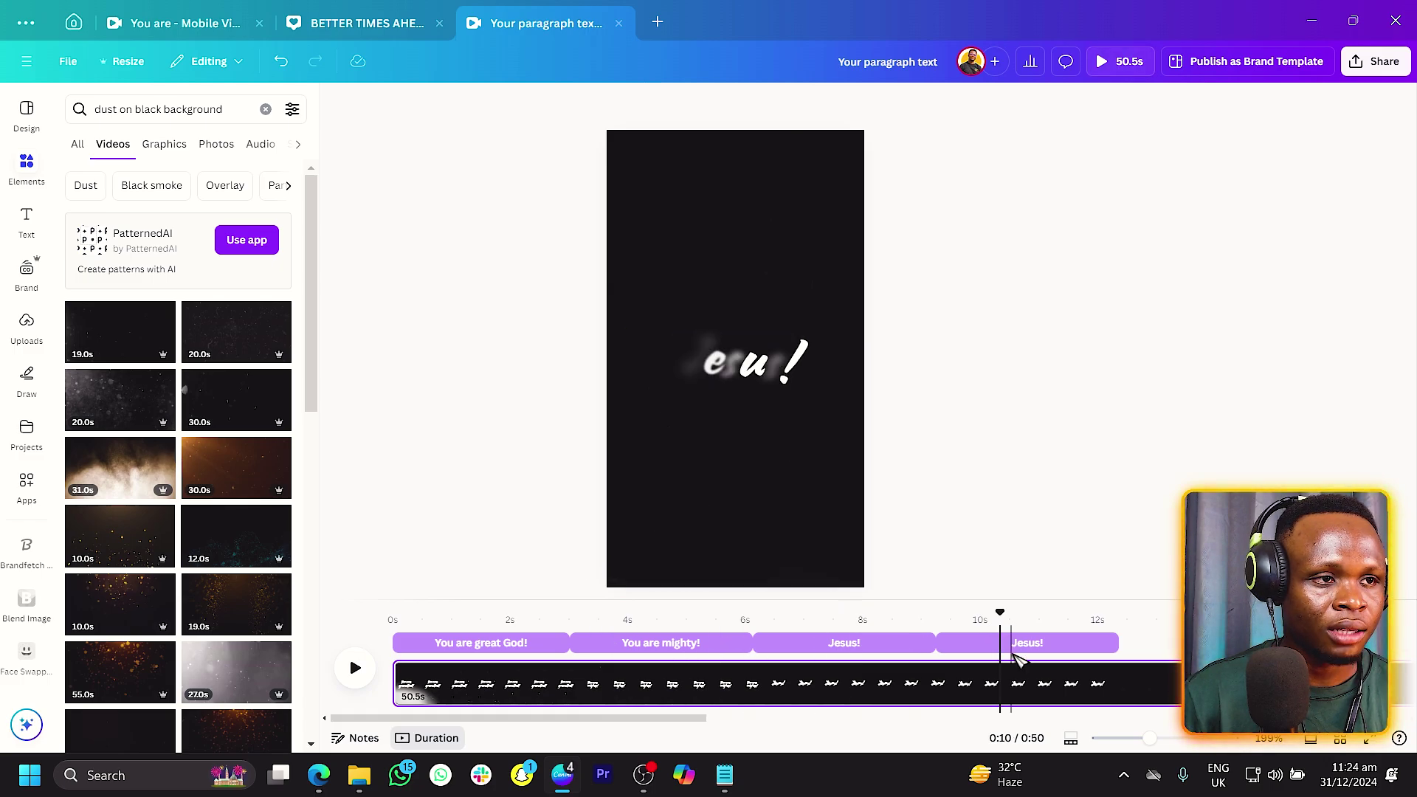
left_click(1021, 650)
double_click(743, 376)
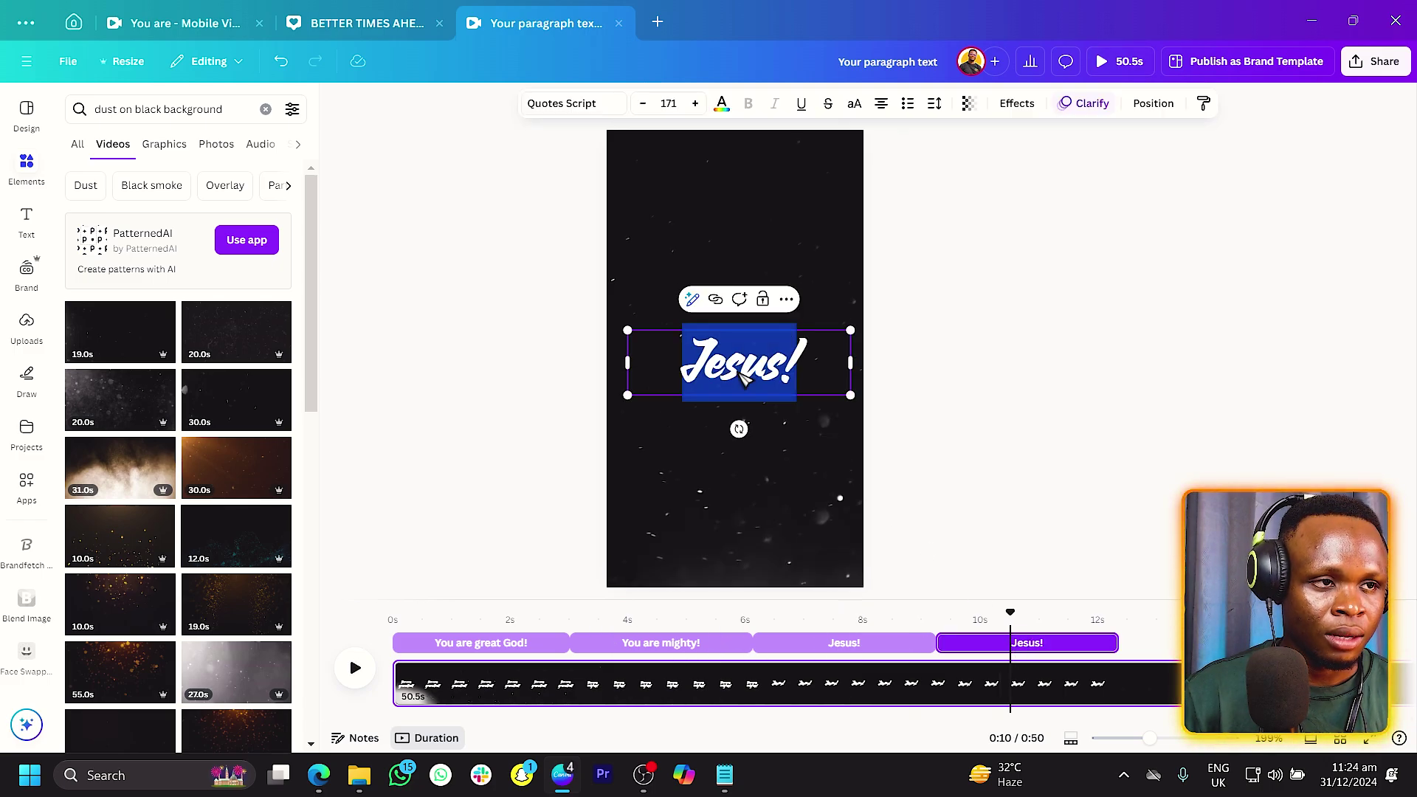
type("What")
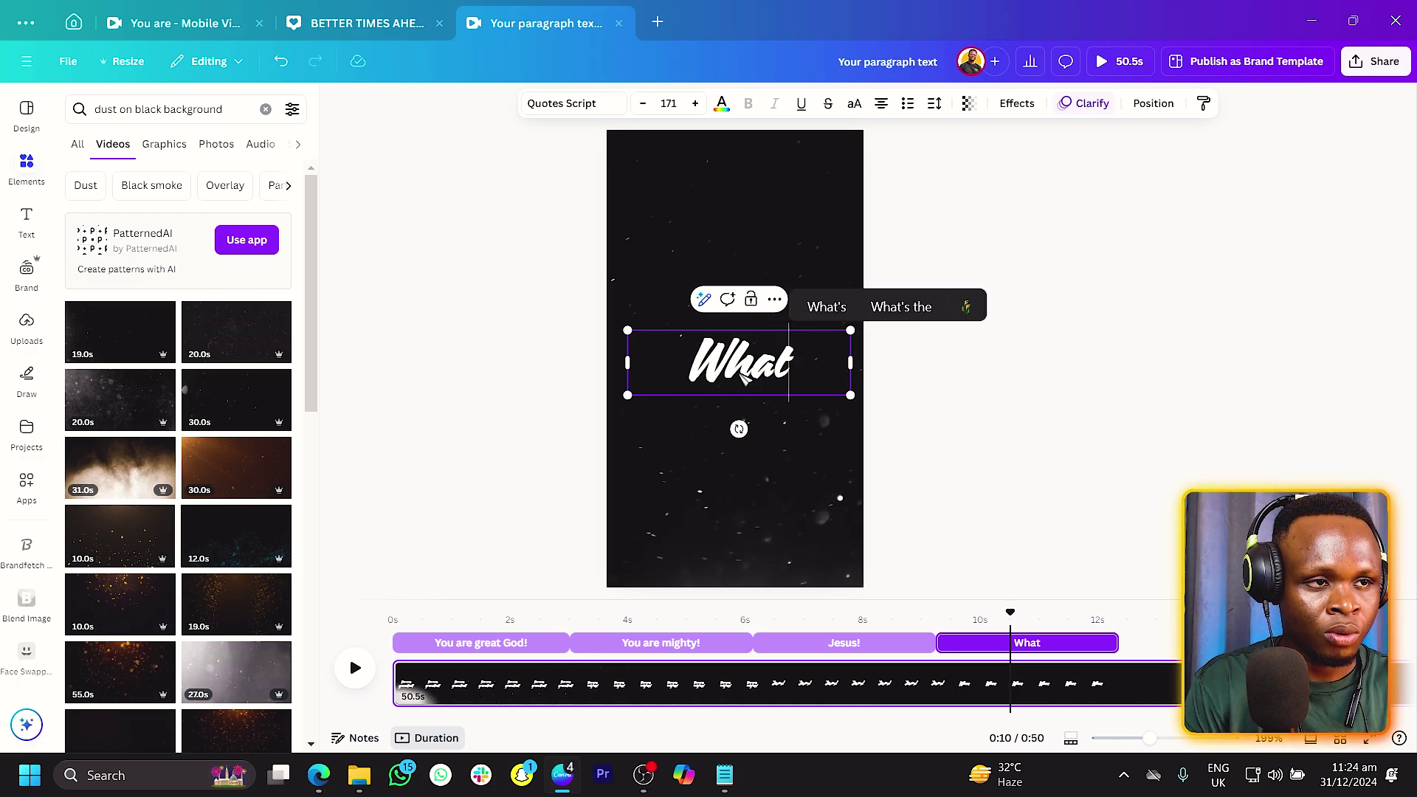
type(" a great")
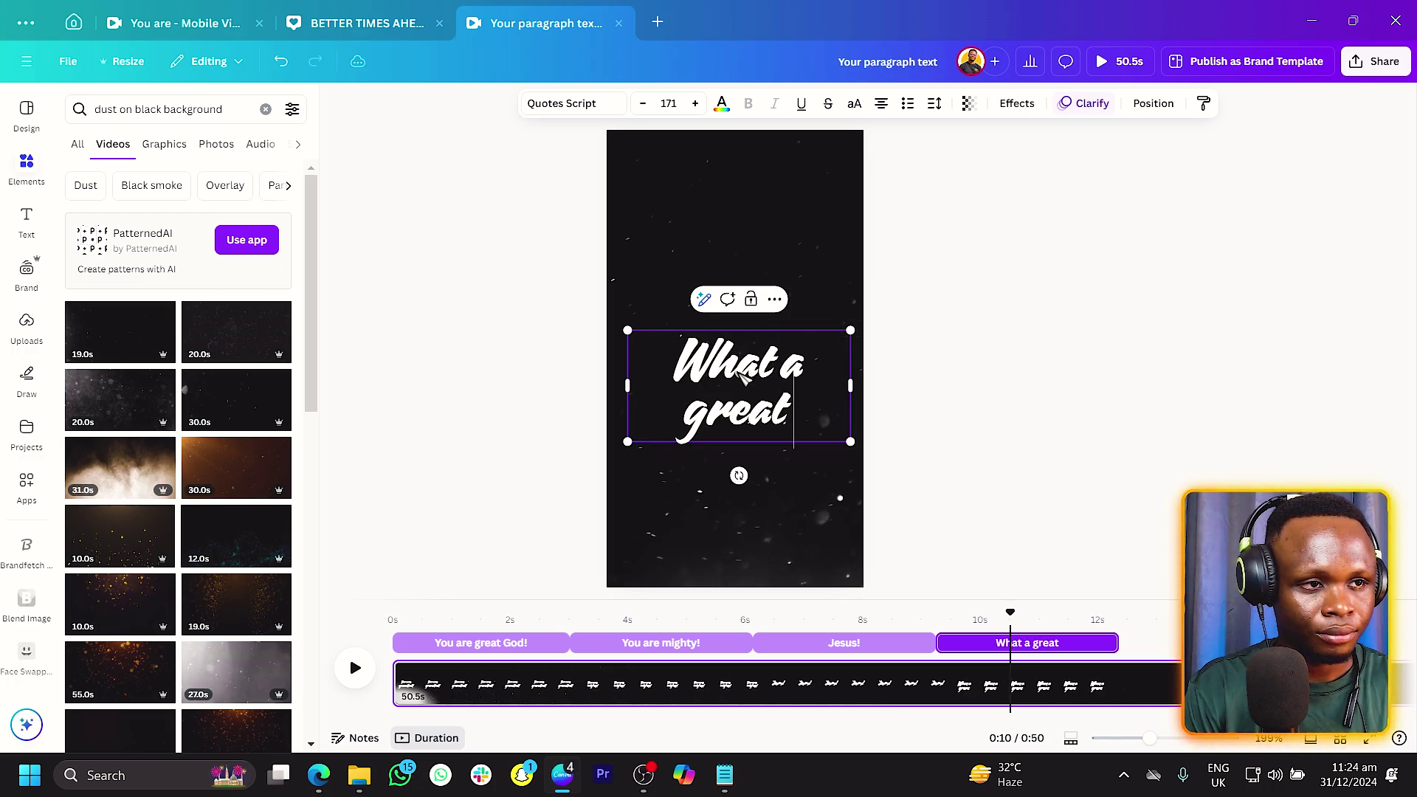
type(" God you arte")
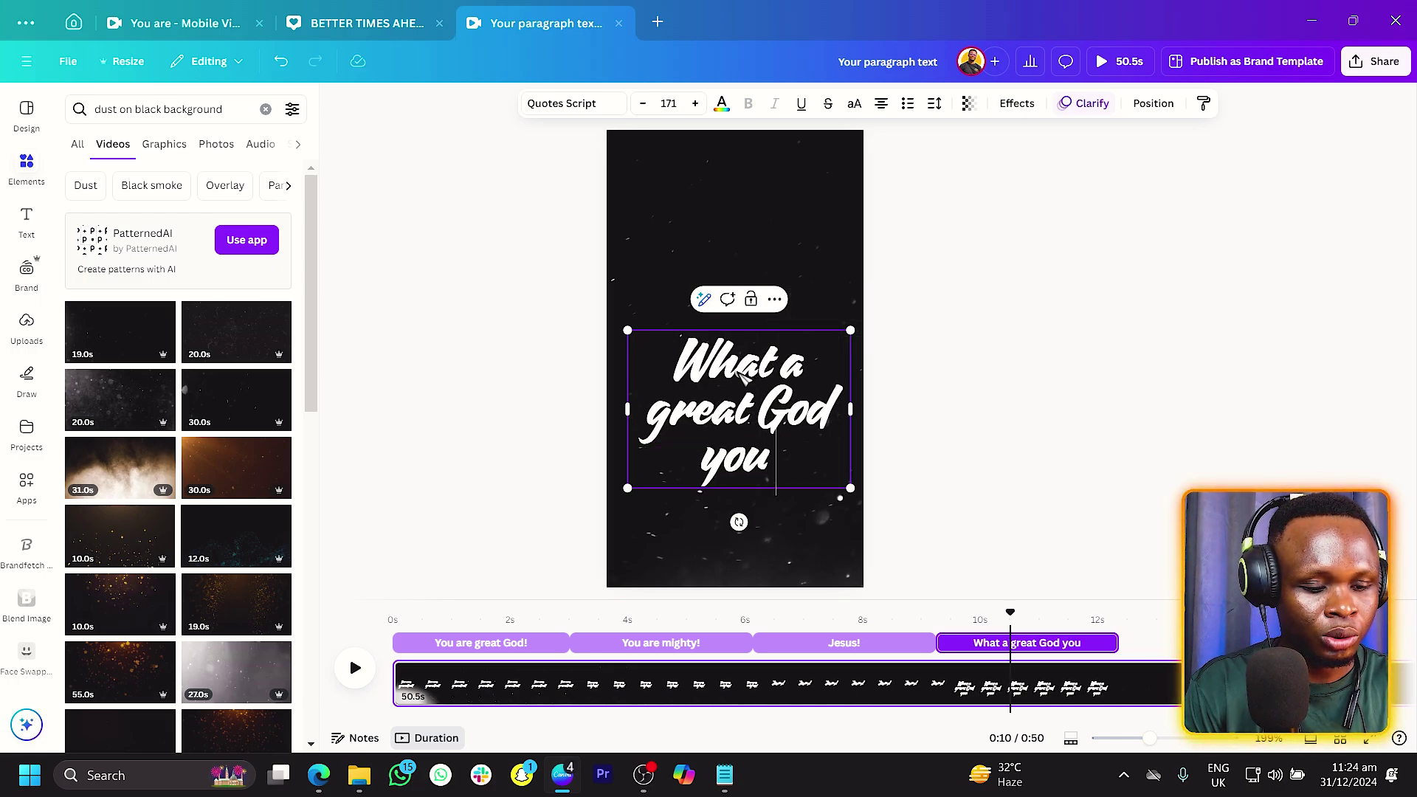
key("BackSpace")
key("BackSpace")
type("e")
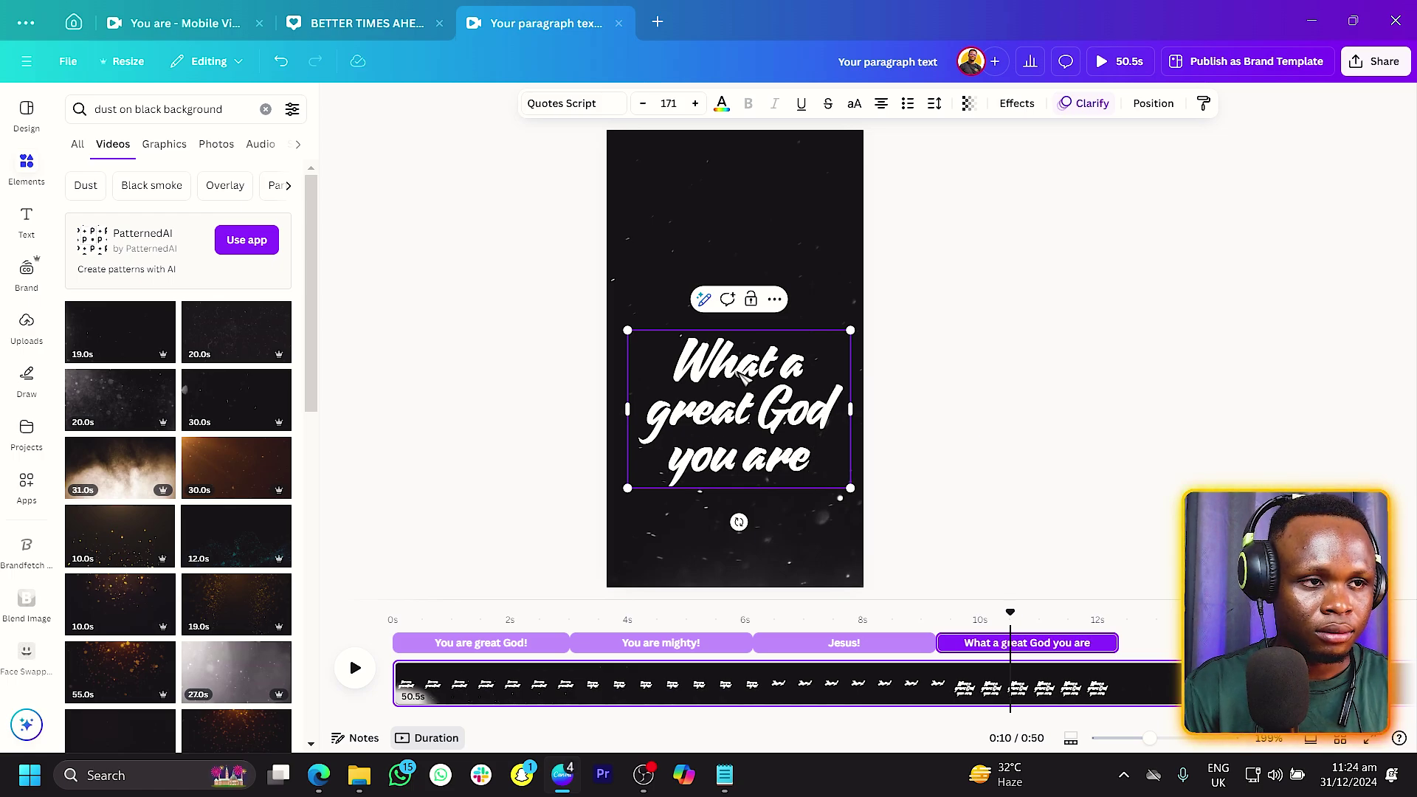
type("!")
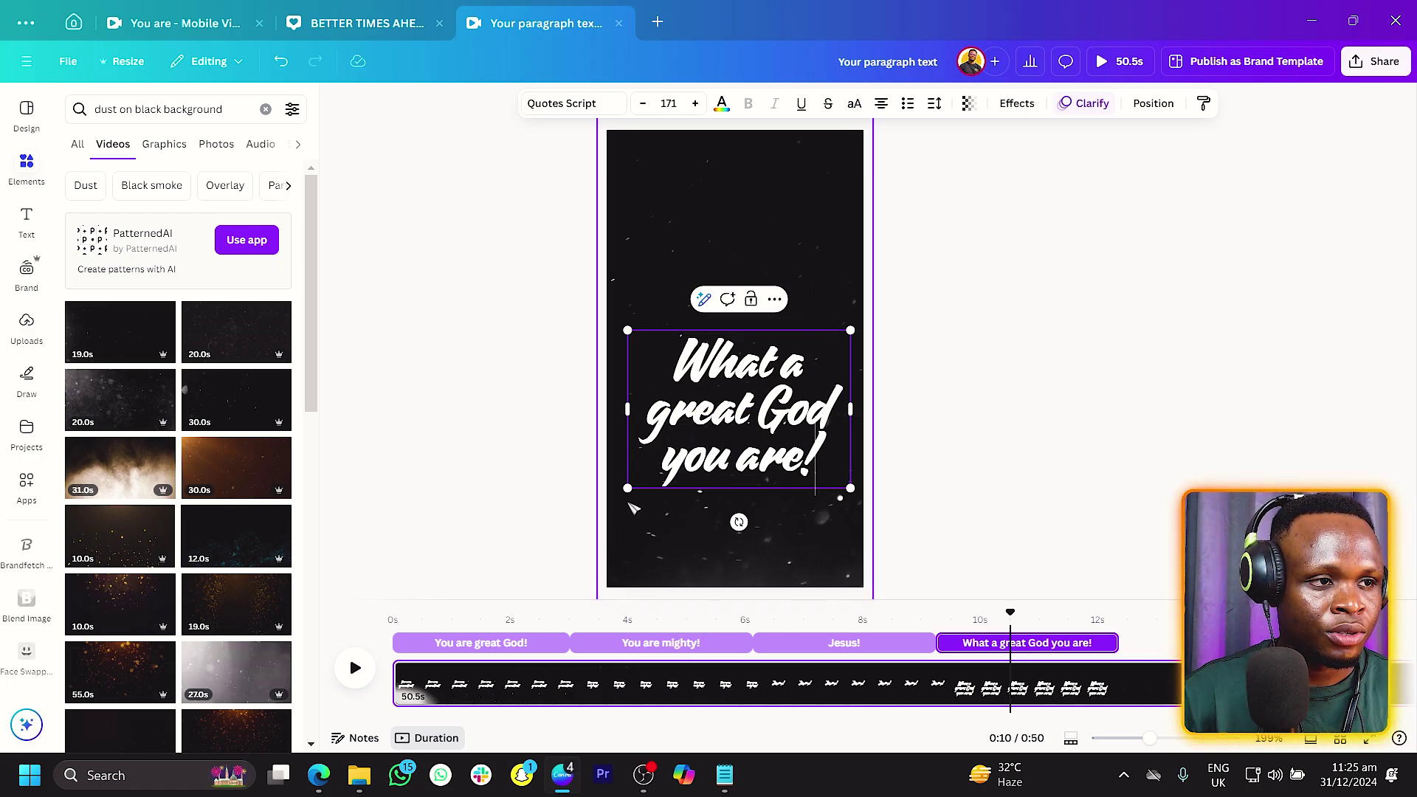
- Set the "What a great God you are!" text to font size 117 and narrow its box so the second line starts with "God"
left_click(641, 644)
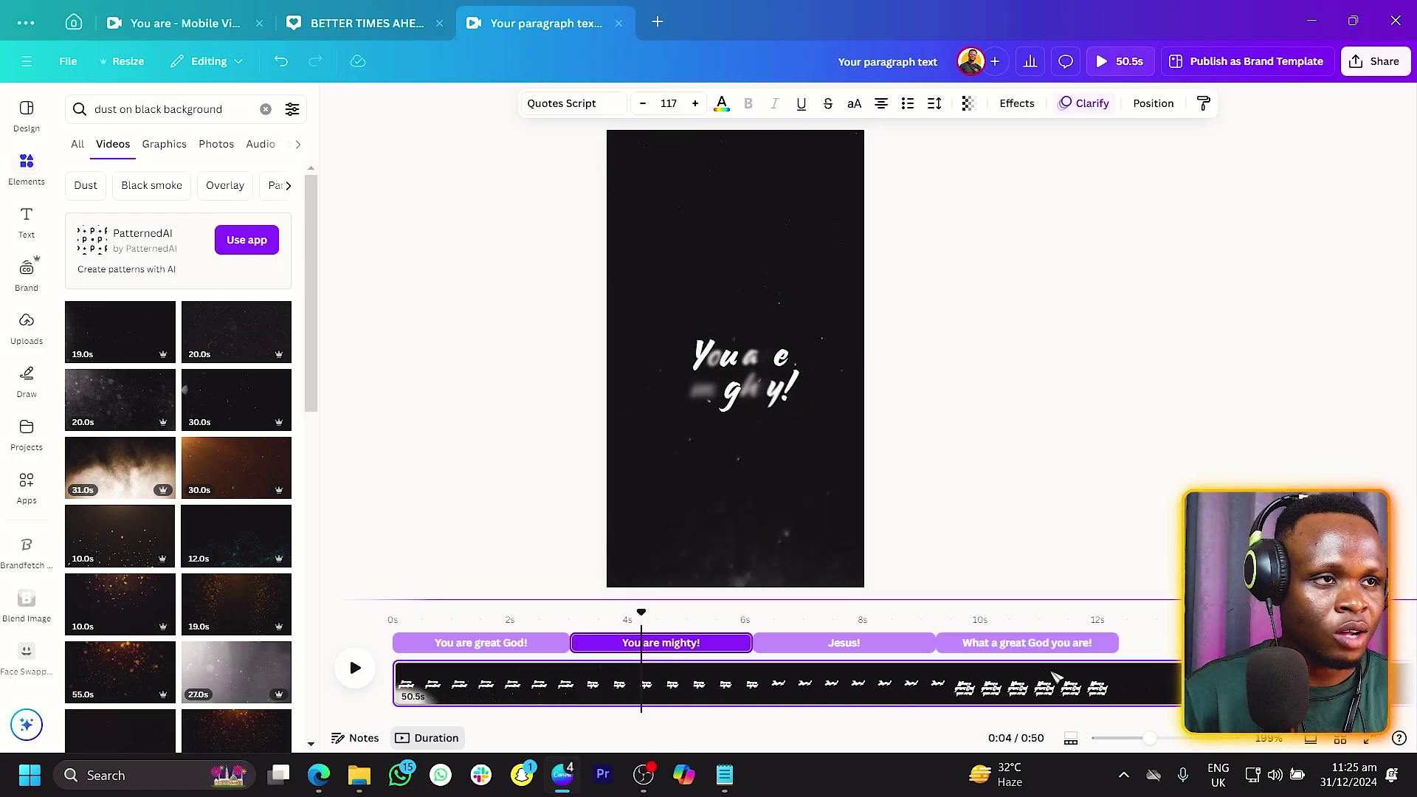
left_click(1017, 644)
key("space")
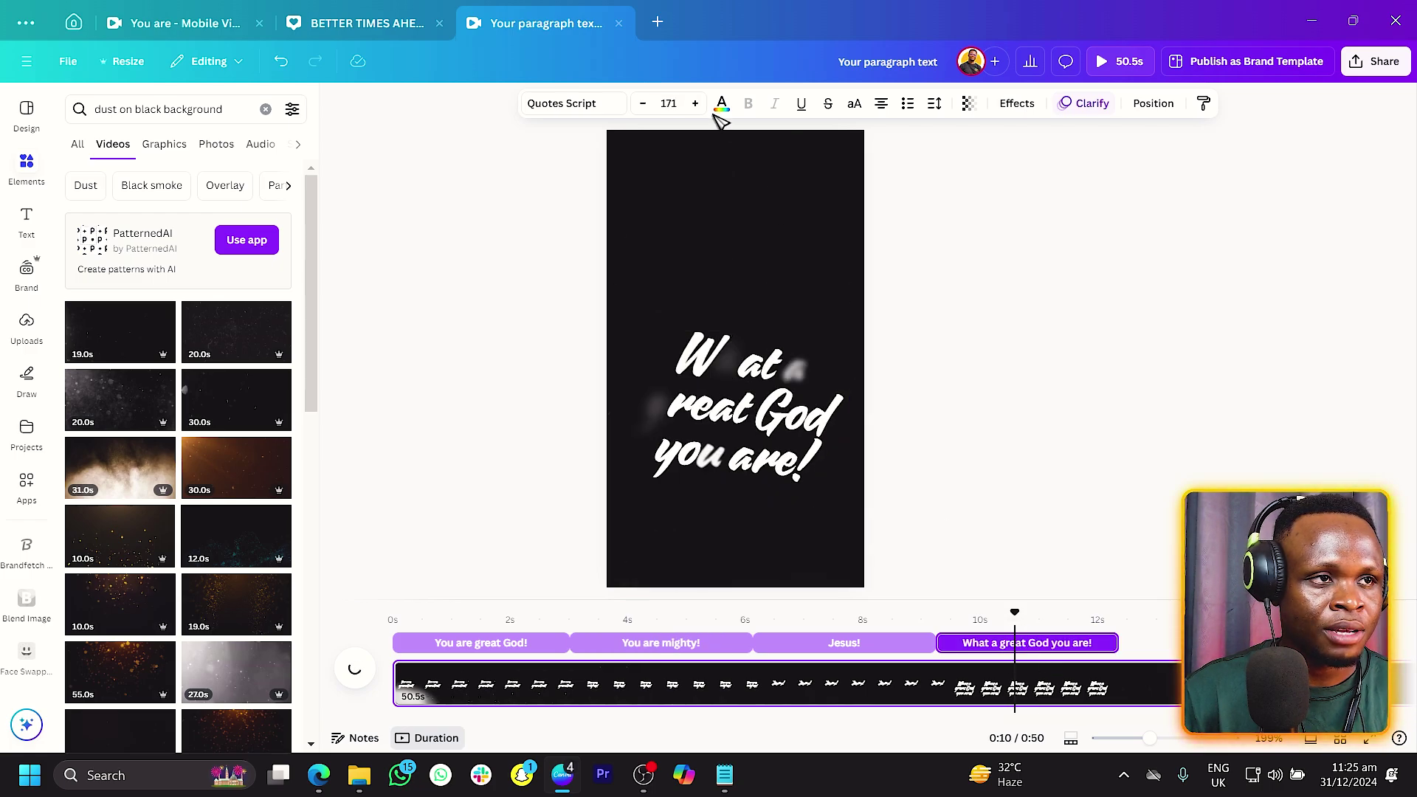
left_click(668, 105)
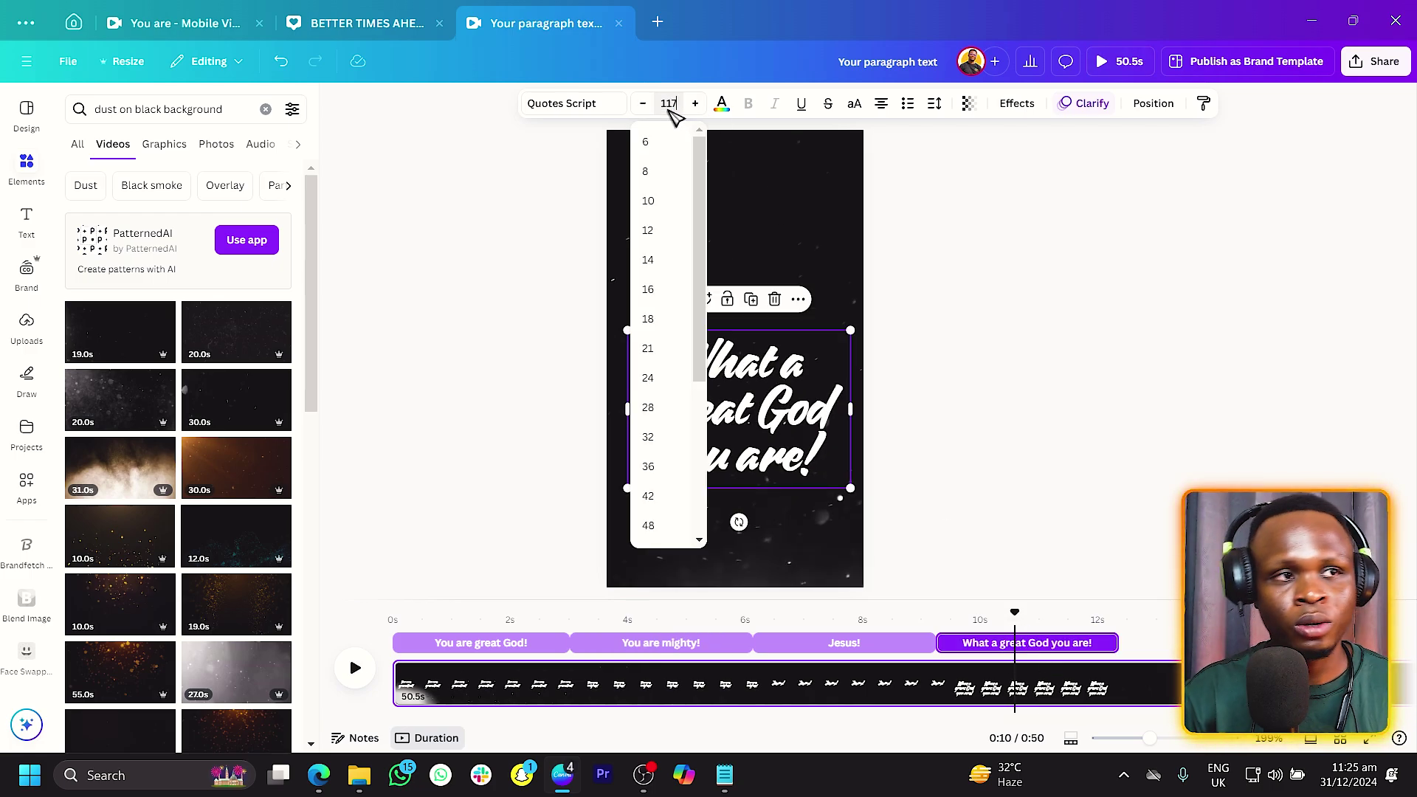
type("117")
key("Return")
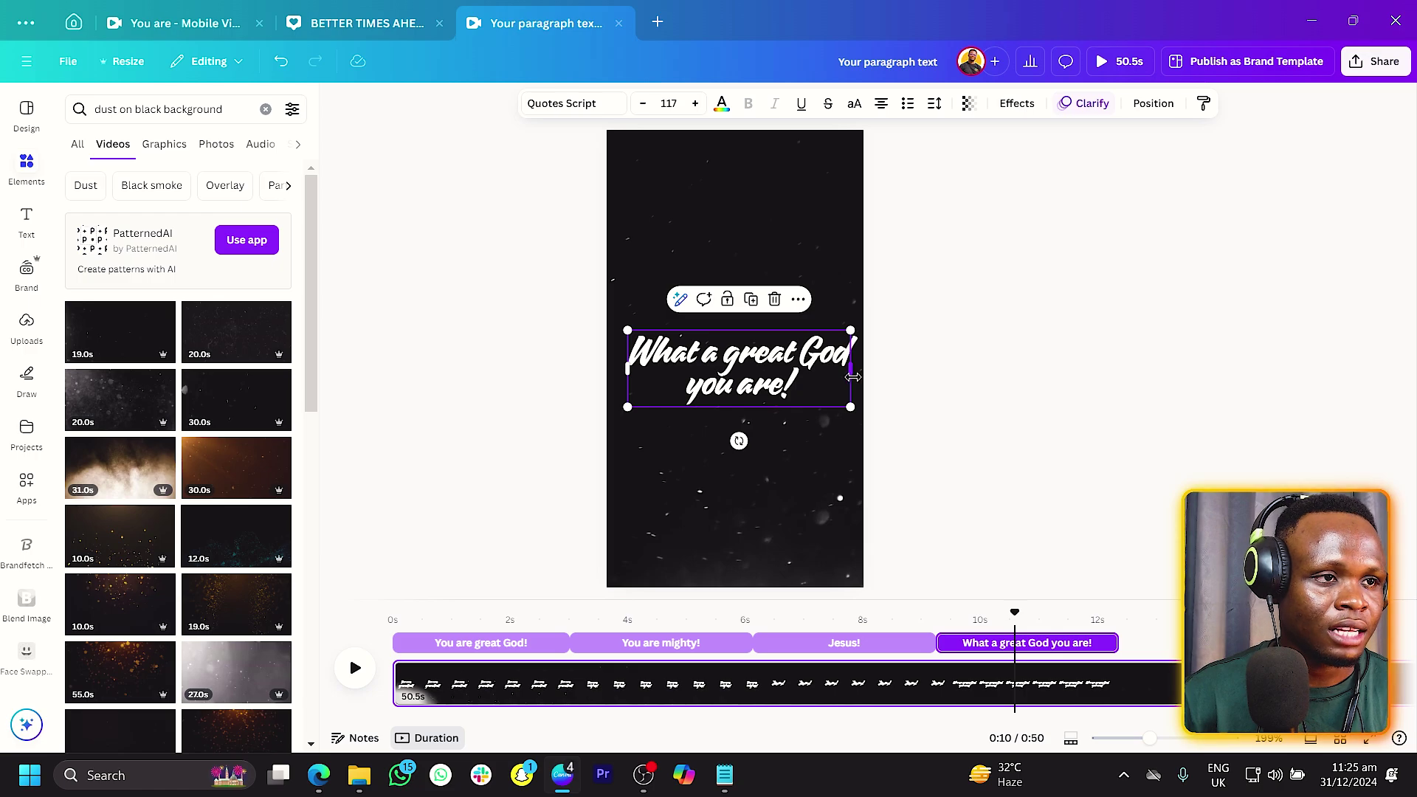
left_click_drag(852, 377, 845, 385)
left_click(1033, 395)
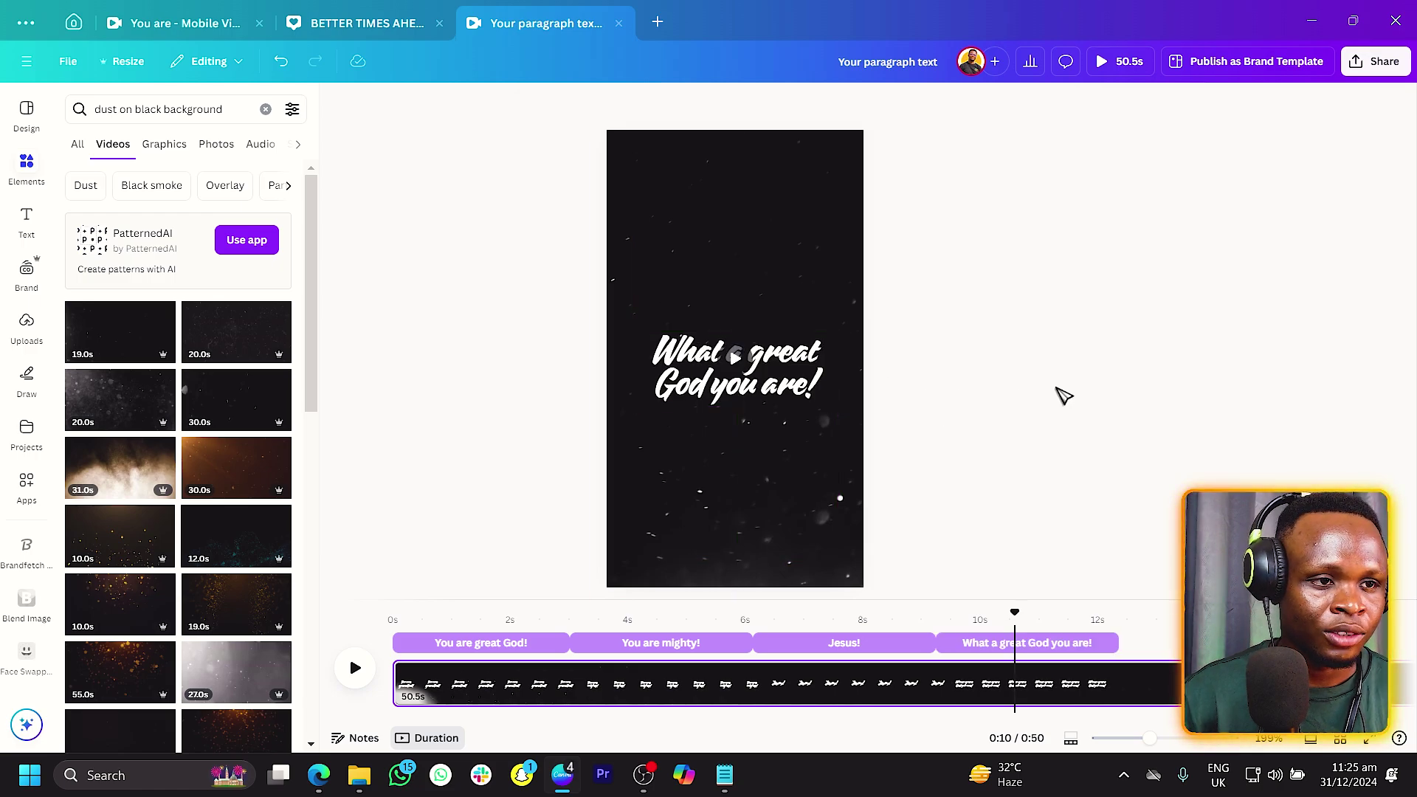
- Check the next lyric line in Notepad and place a copy of "What a great God you are!" directly after the original on the timeline
key("alt+Tab")
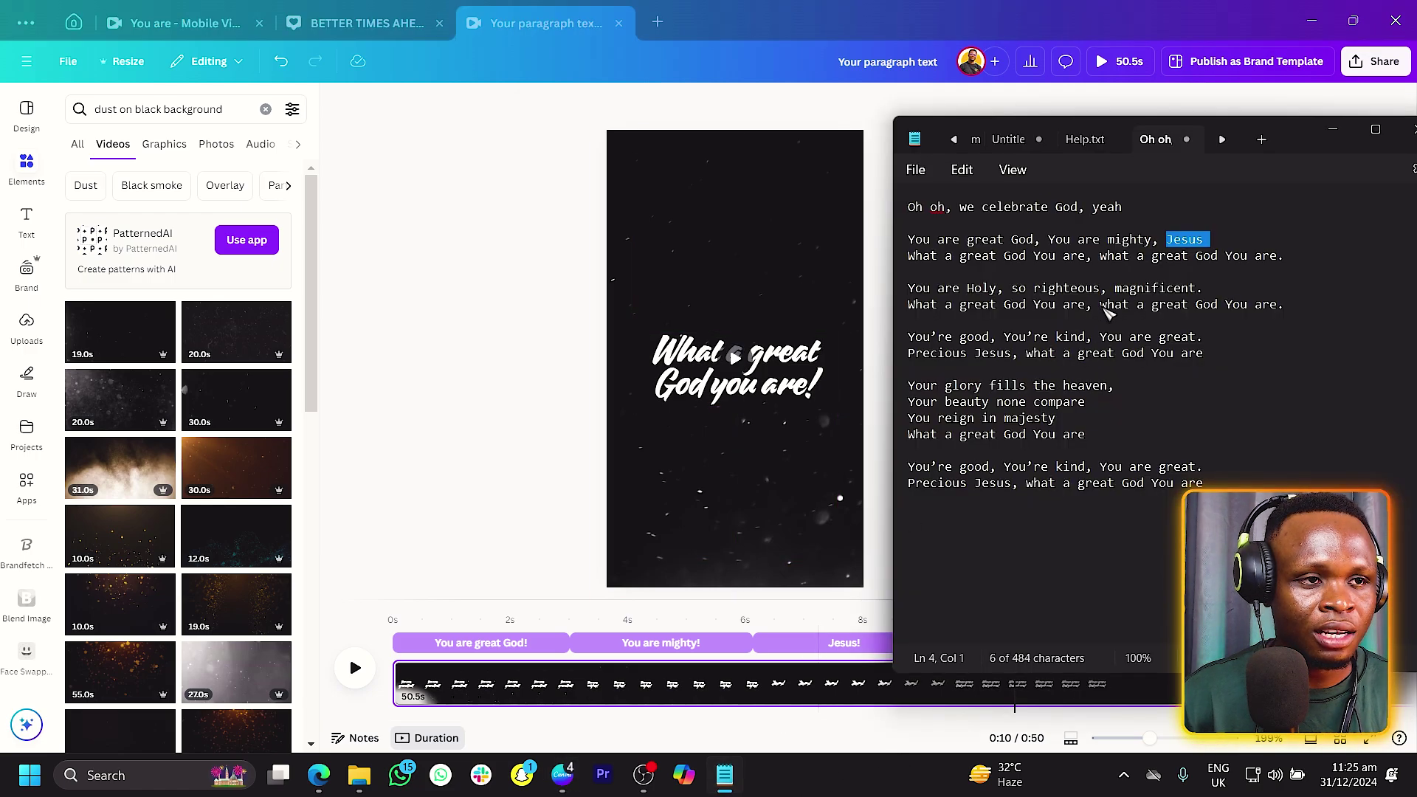
left_click_drag(1093, 255, 1220, 258)
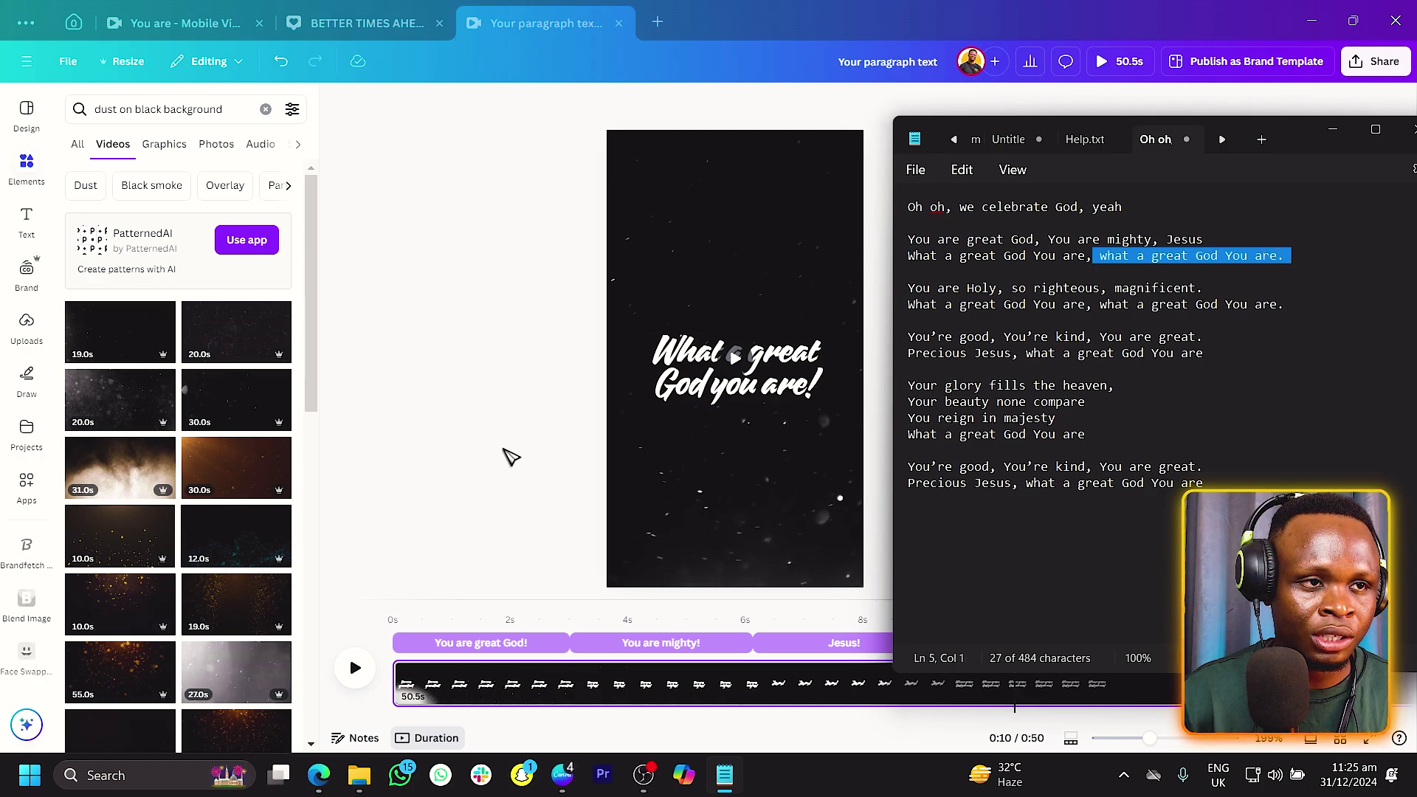
left_click(510, 457)
key("ctrl+v")
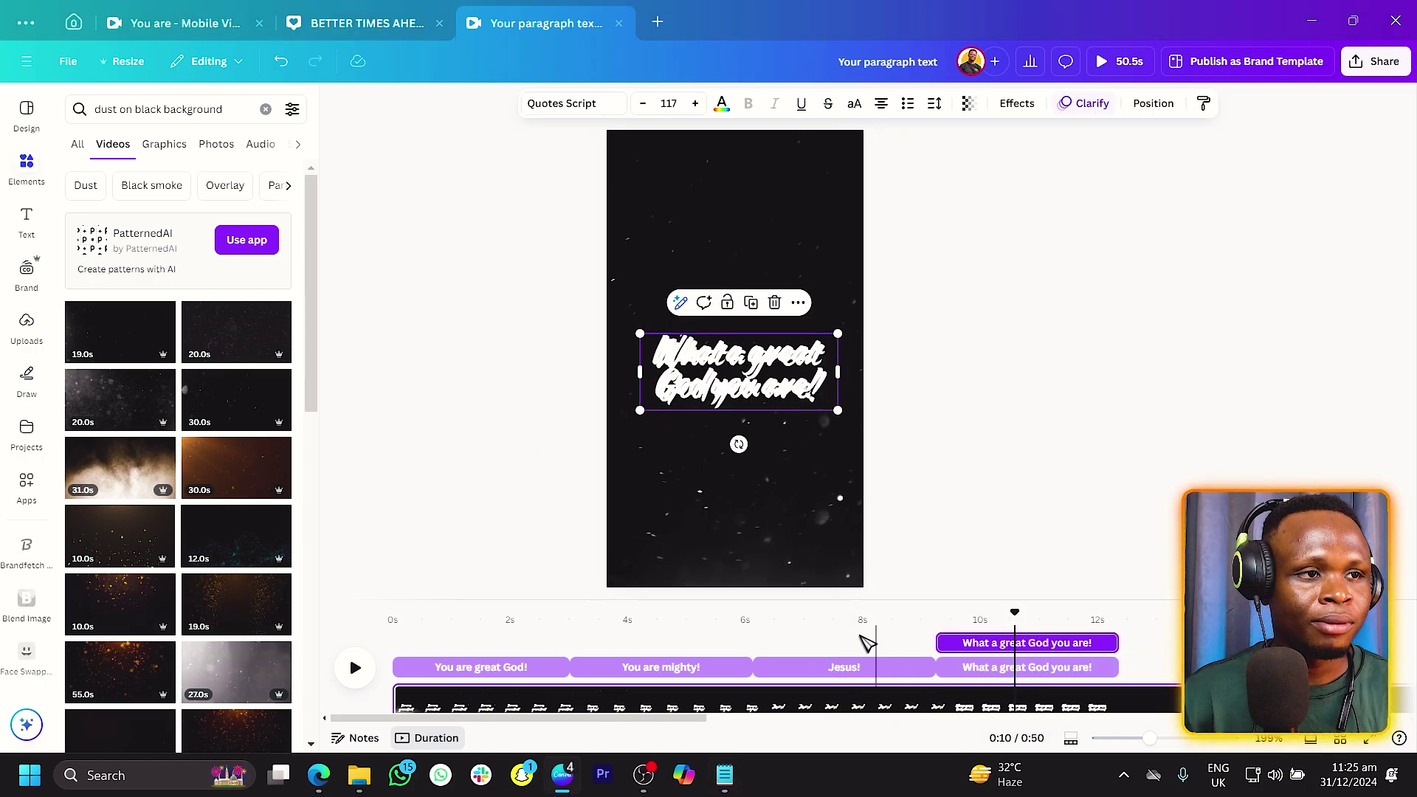
left_click_drag(972, 644, 1132, 643)
left_click_drag(686, 721, 849, 723)
- Duplicate the second "What a great God you are!" text, place the copy directly after it, and check the next lyric line in Notepad
left_click(747, 641)
key("space")
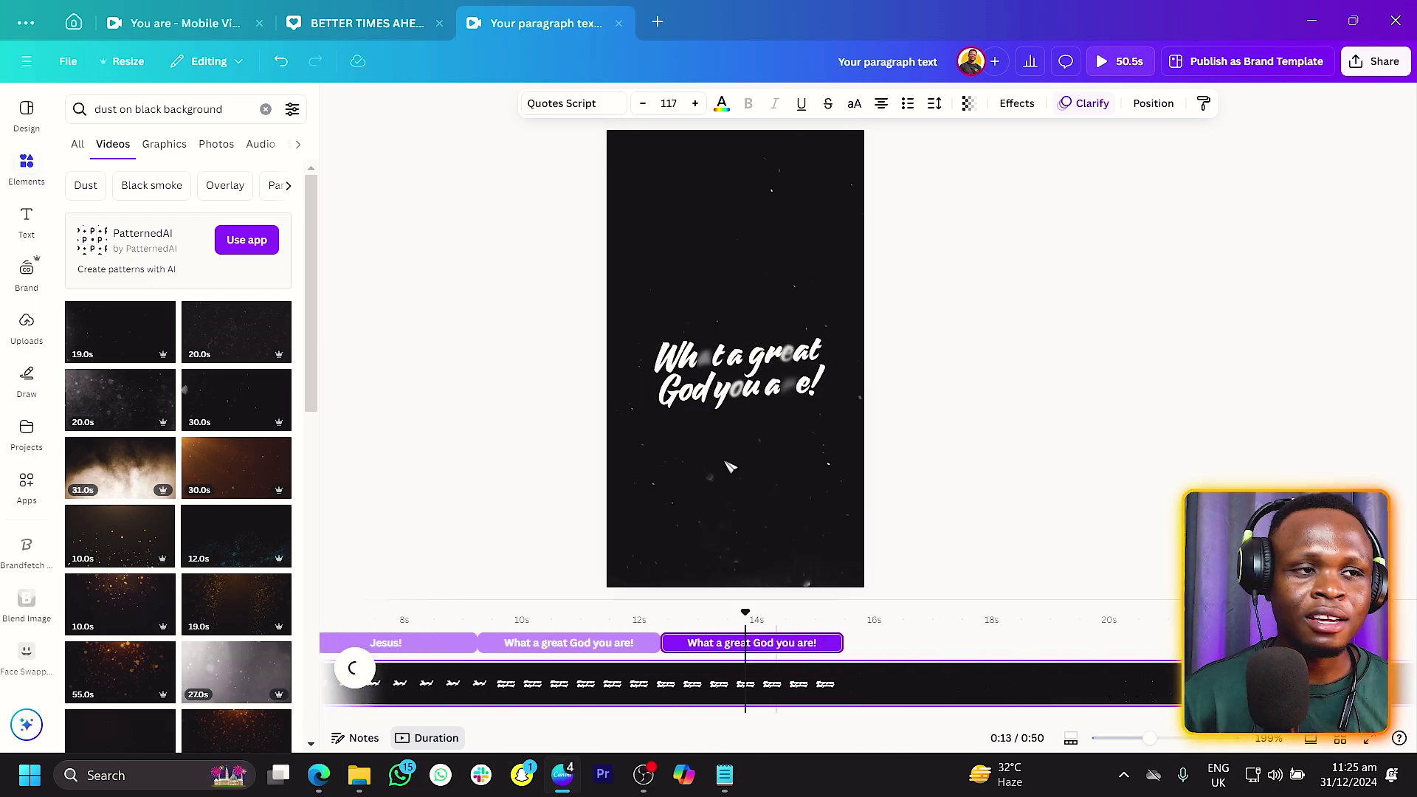
left_click(751, 387)
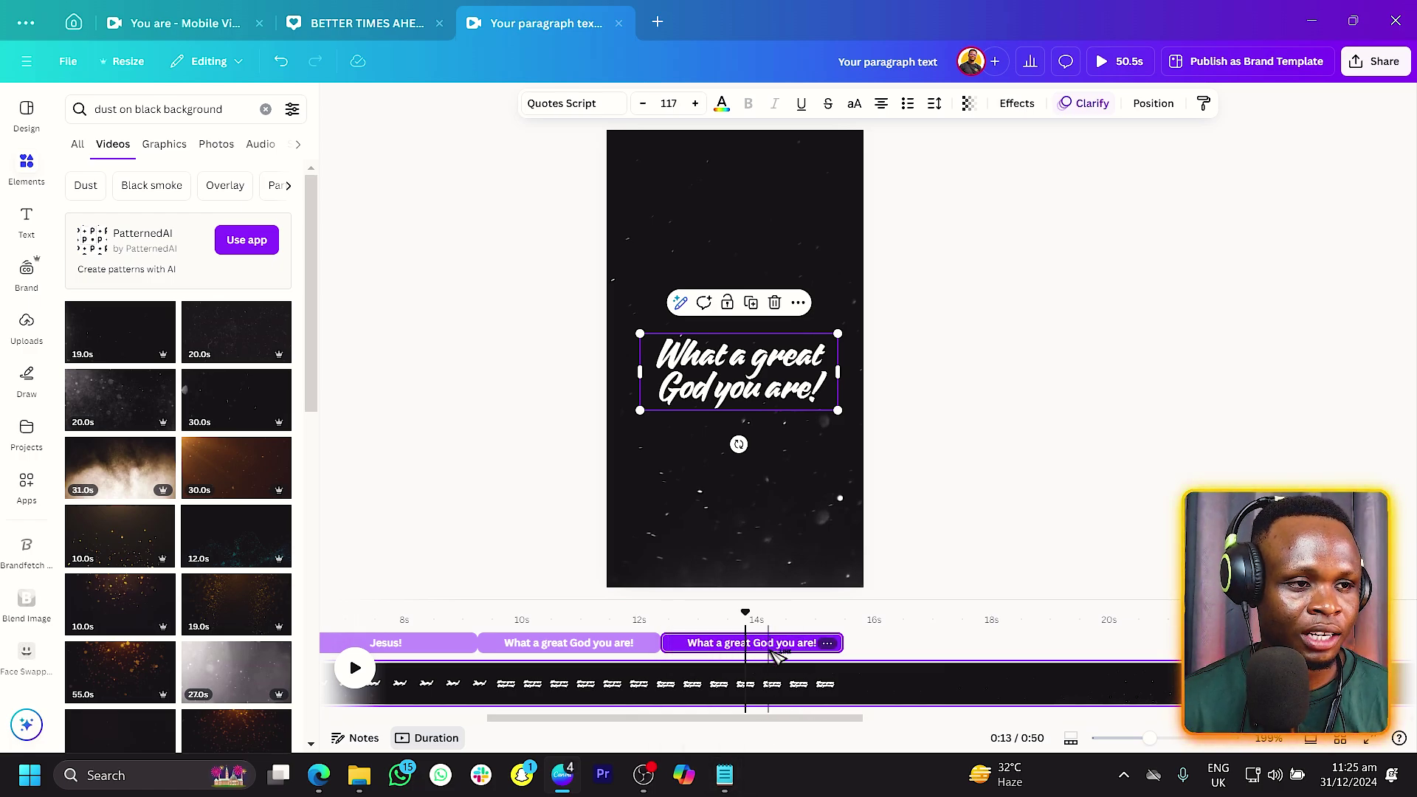
left_click_drag(776, 653, 960, 643)
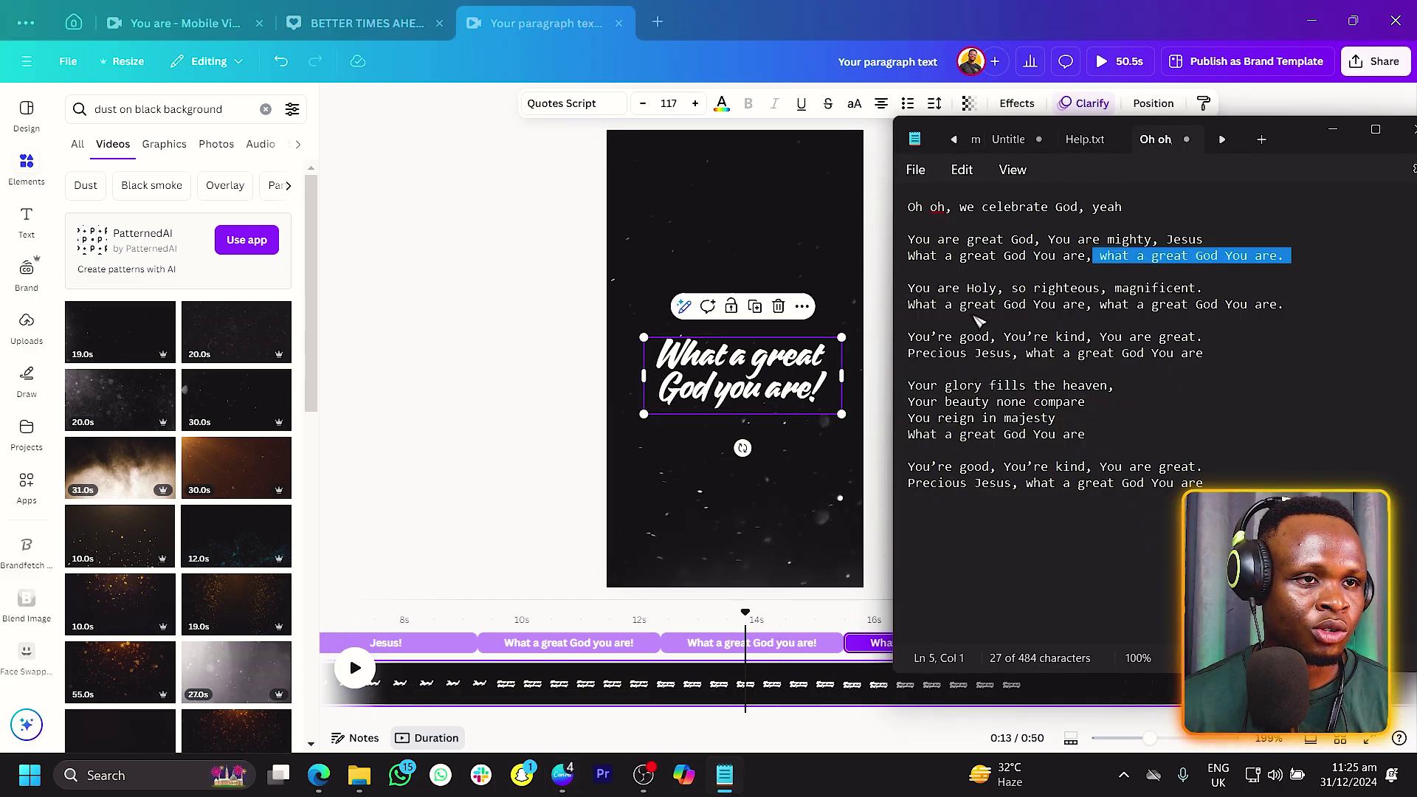
left_click(716, 387)
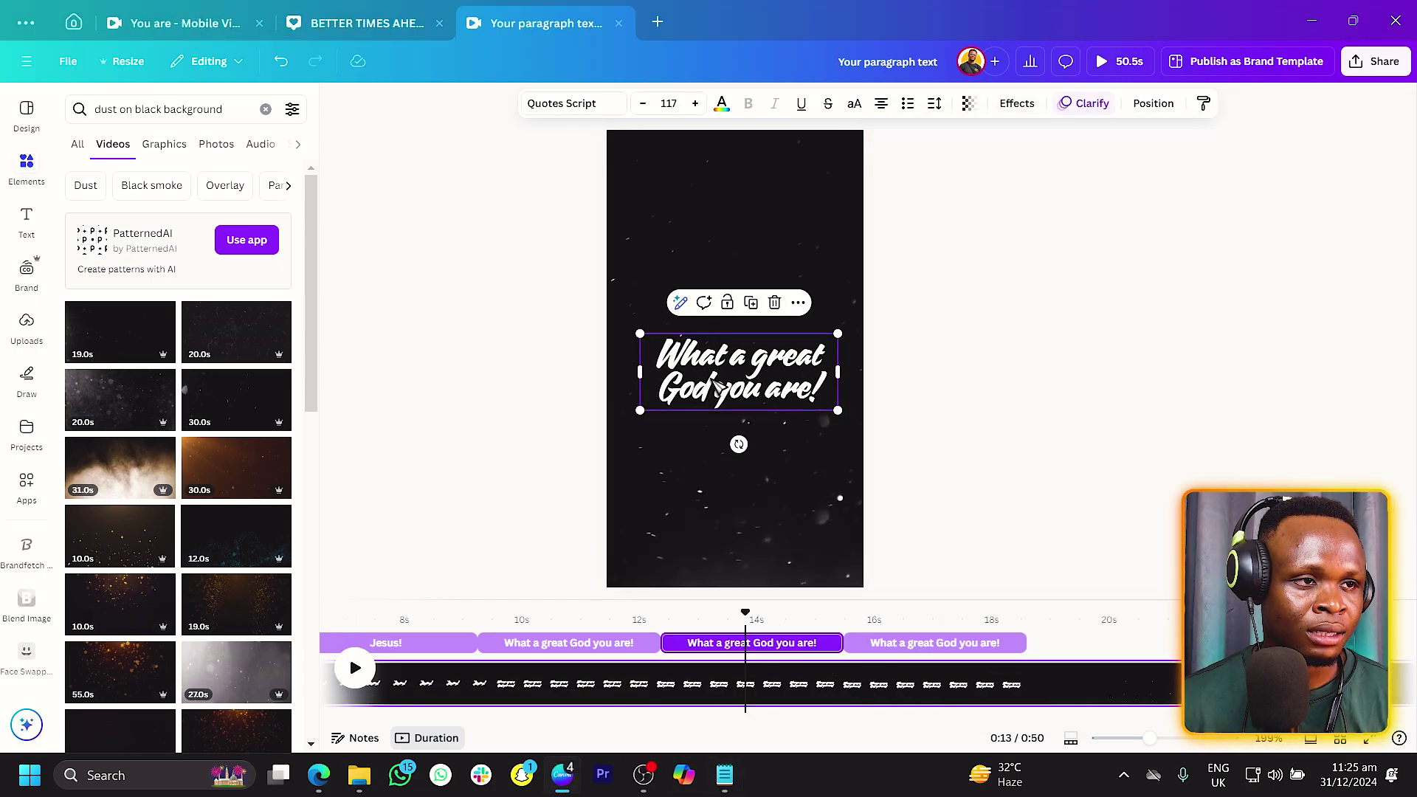
- Replace the wording of the sixth lyric text, at about 16 seconds, with "You are Holy"
left_click(949, 621)
left_click(915, 647)
left_click(752, 390)
left_click(751, 390)
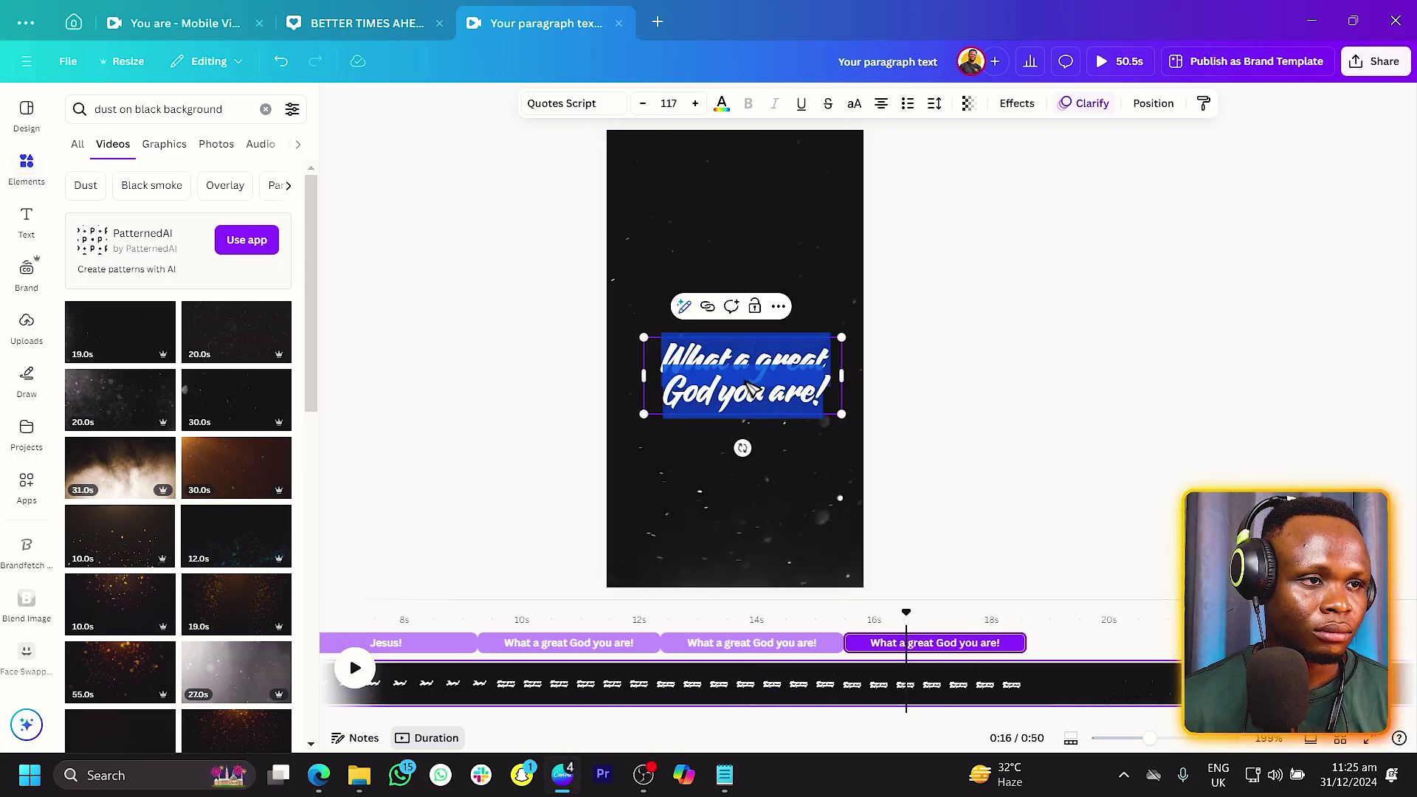
type("You ar")
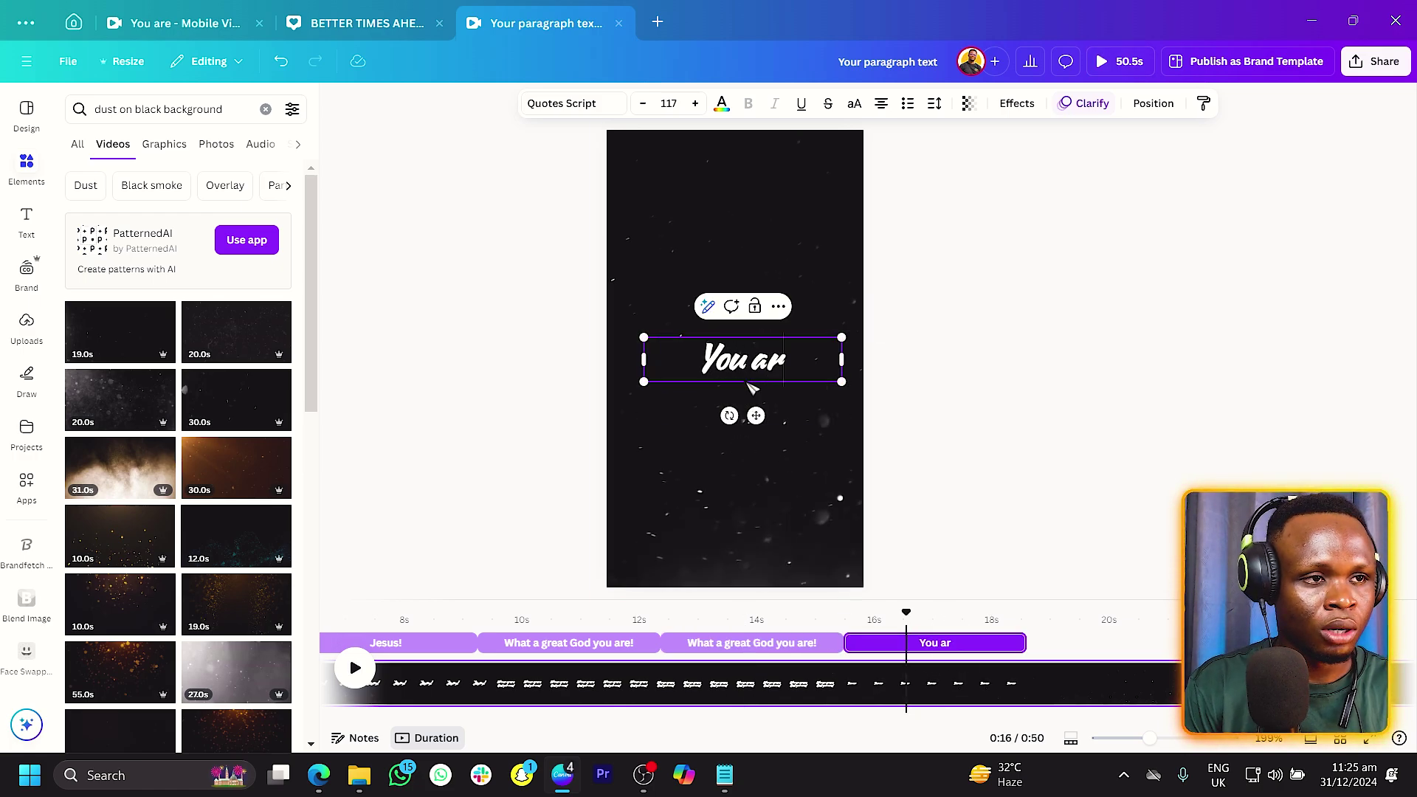
type("e Hold")
key("BackSpace")
type("y")
- Narrow the "You are Holy" text box so "Holy" wraps onto a second line, keeping font size 117
left_click_drag(850, 371, 806, 382)
left_click_drag(687, 337, 667, 321)
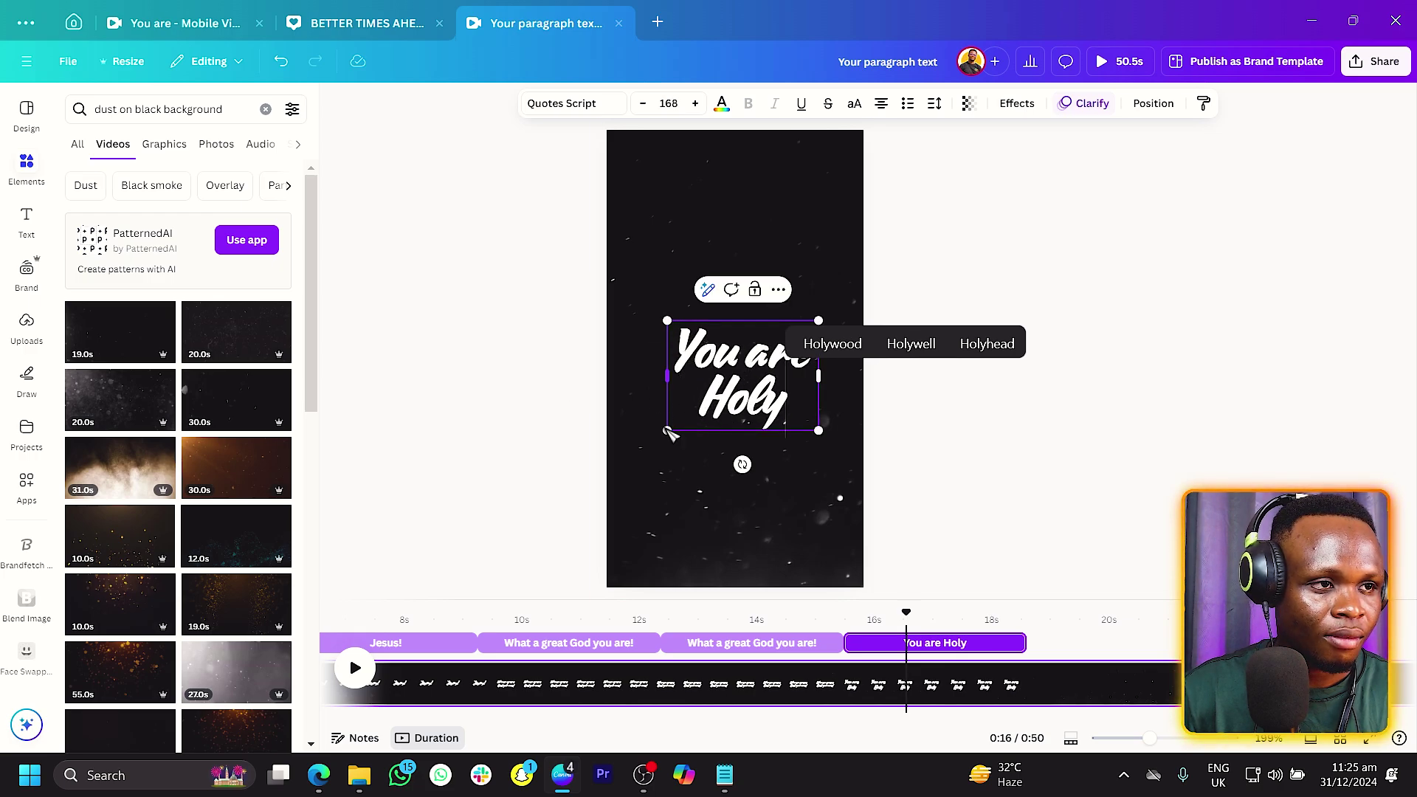
key("ctrl+z")
left_click(551, 402)
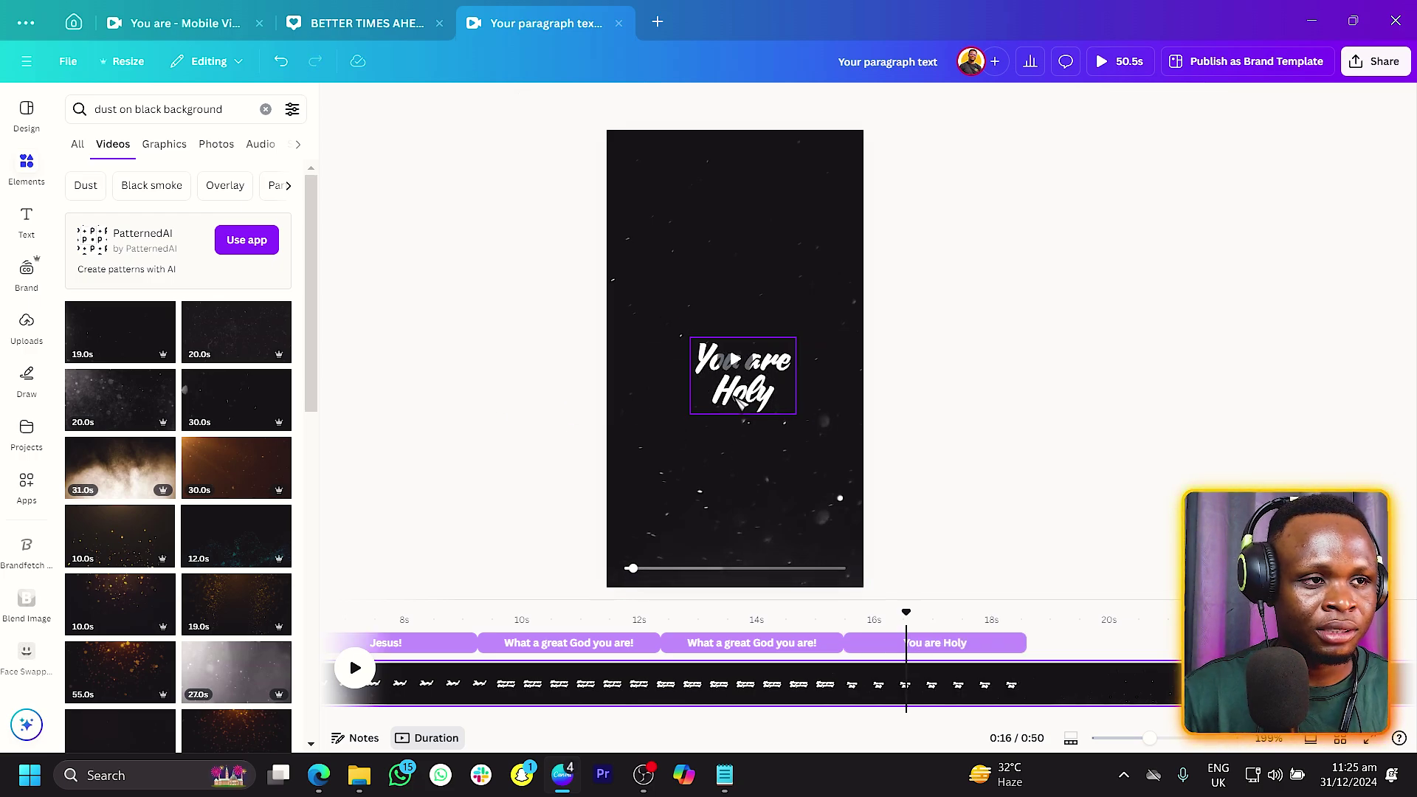
- Duplicate the "You are Holy" text directly after it on the timeline and replace the copy's wording with "So righteous"
left_click(937, 646)
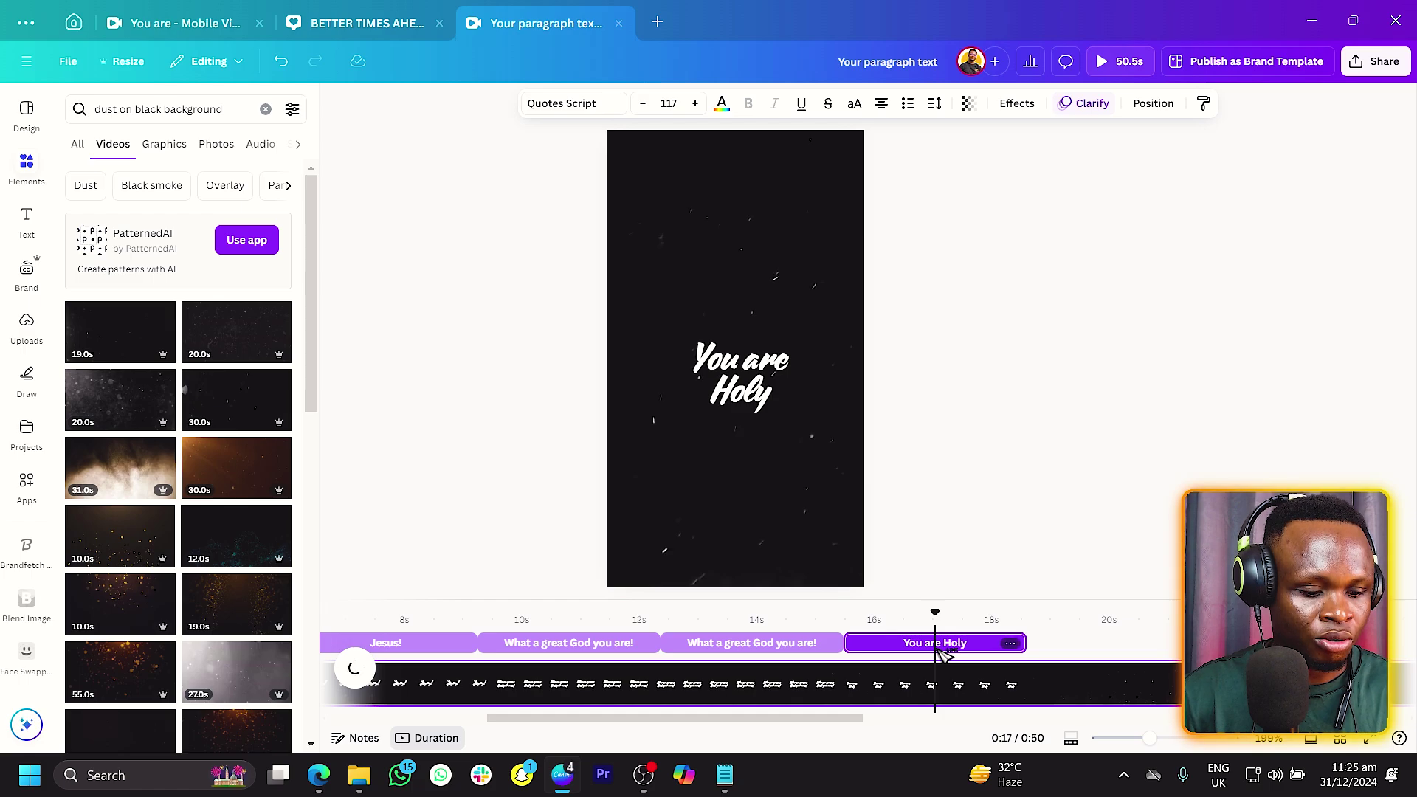
left_click_drag(940, 650, 1092, 643)
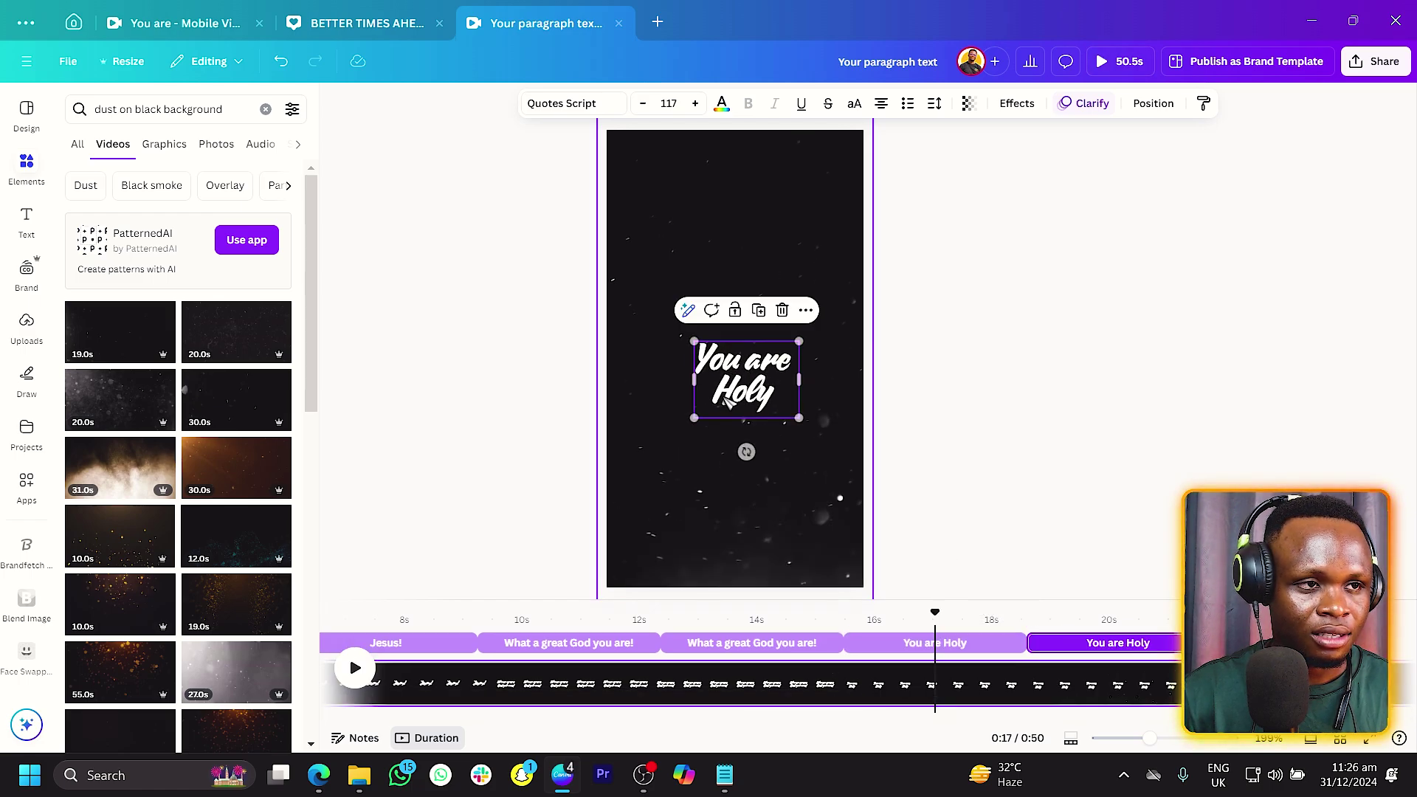
left_click(1094, 624)
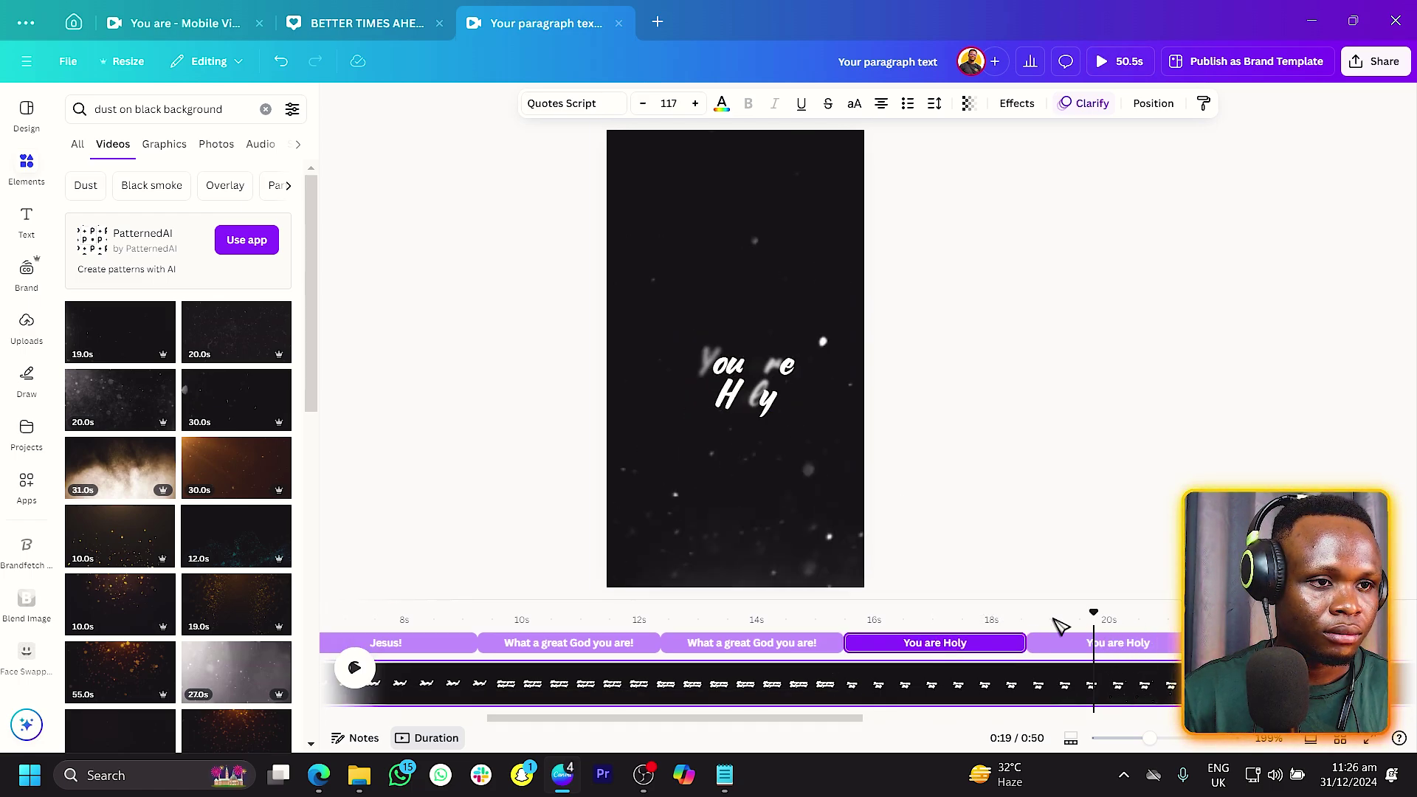
left_click(782, 402)
left_click(767, 395)
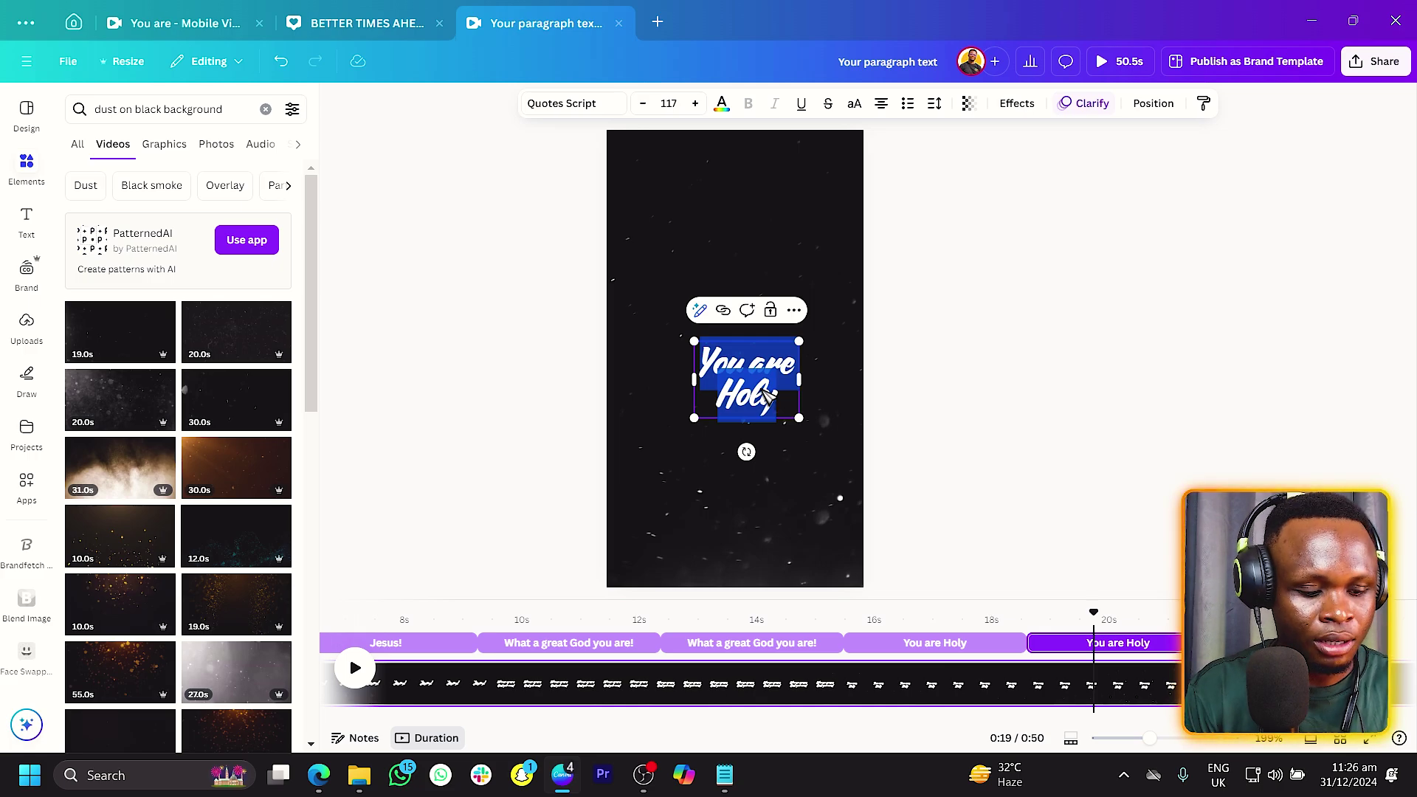
type("S")
key("BackSpace")
type("So right")
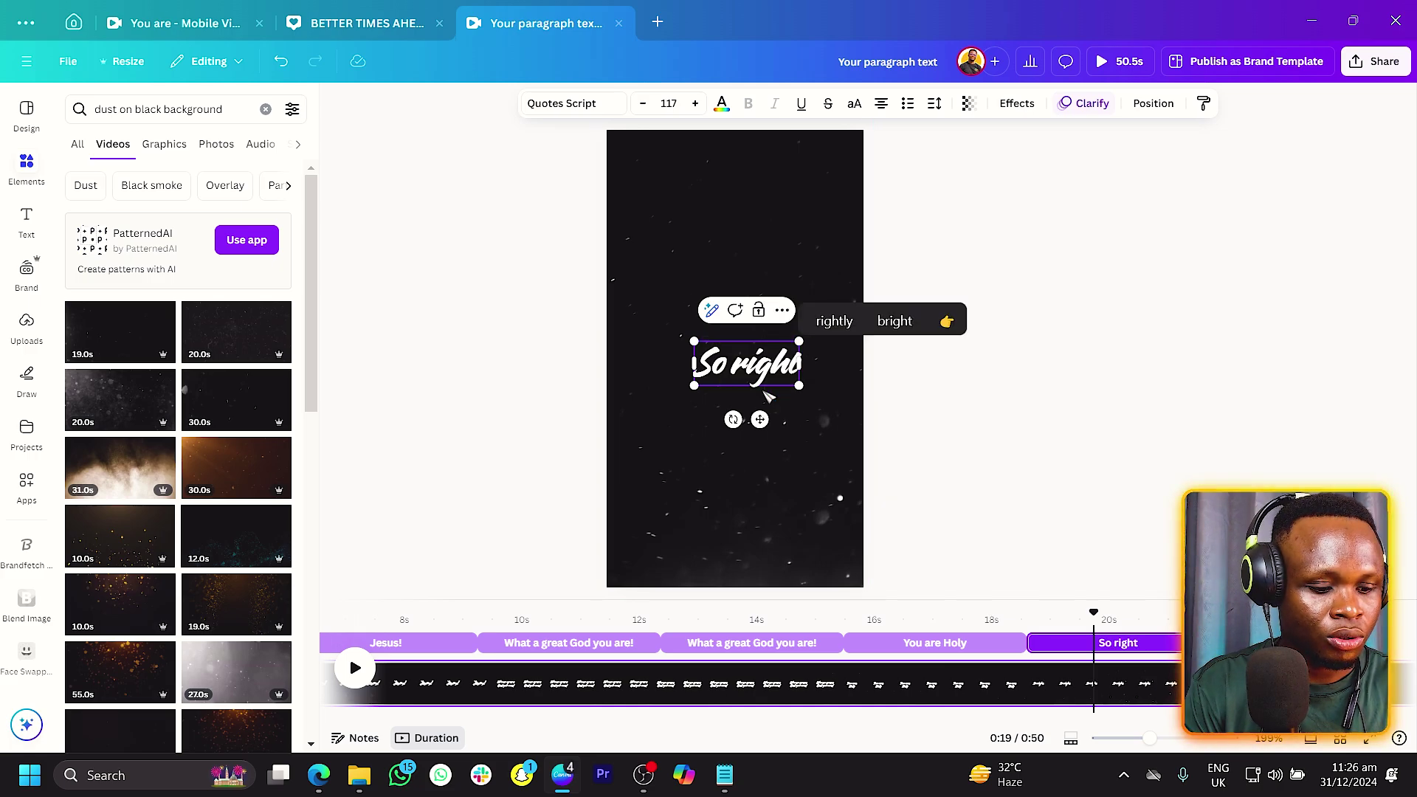
type("eous")
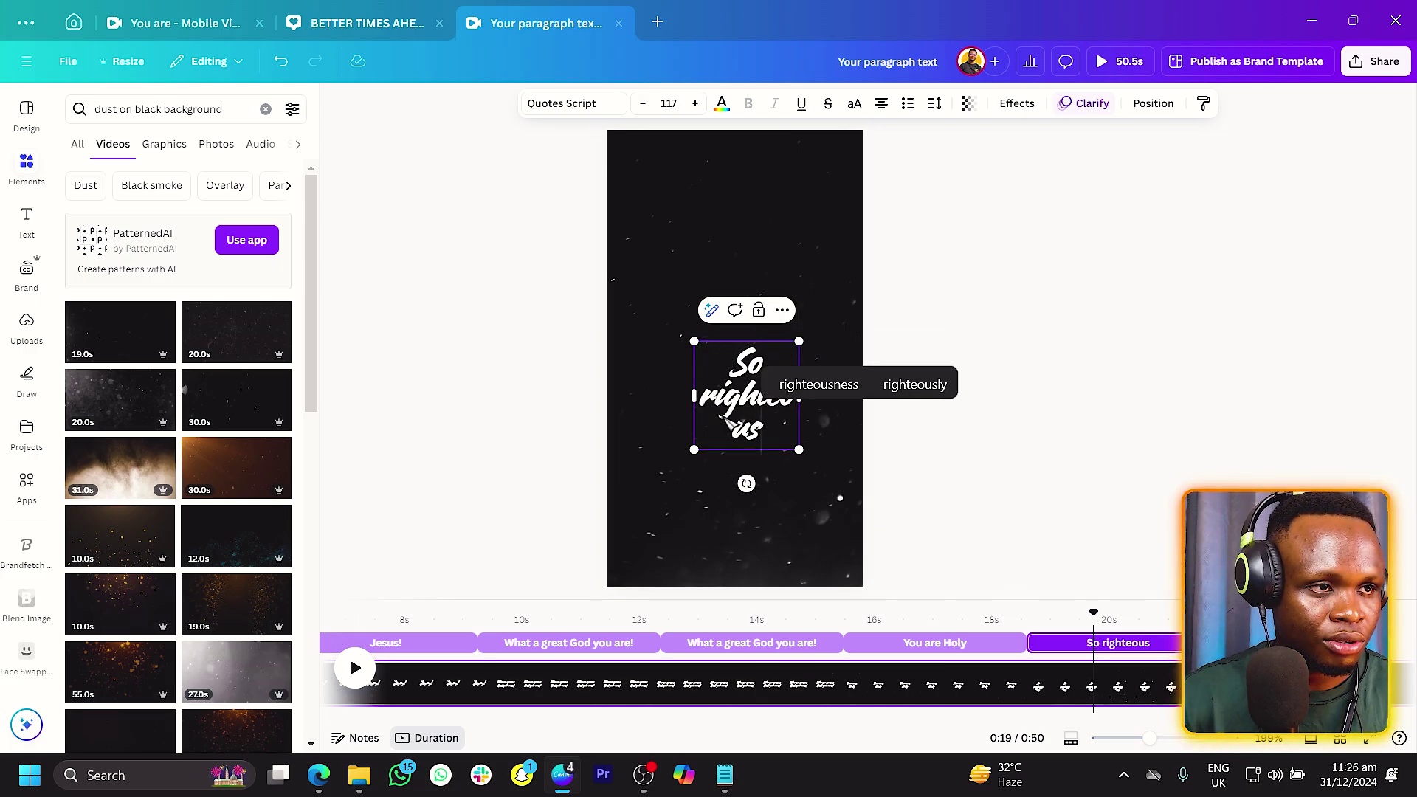
key("Escape")
- Replace the wording of the eighth lyric text, at about 22 seconds, with "Magnificent" and widen its box to fit one line
key("space")
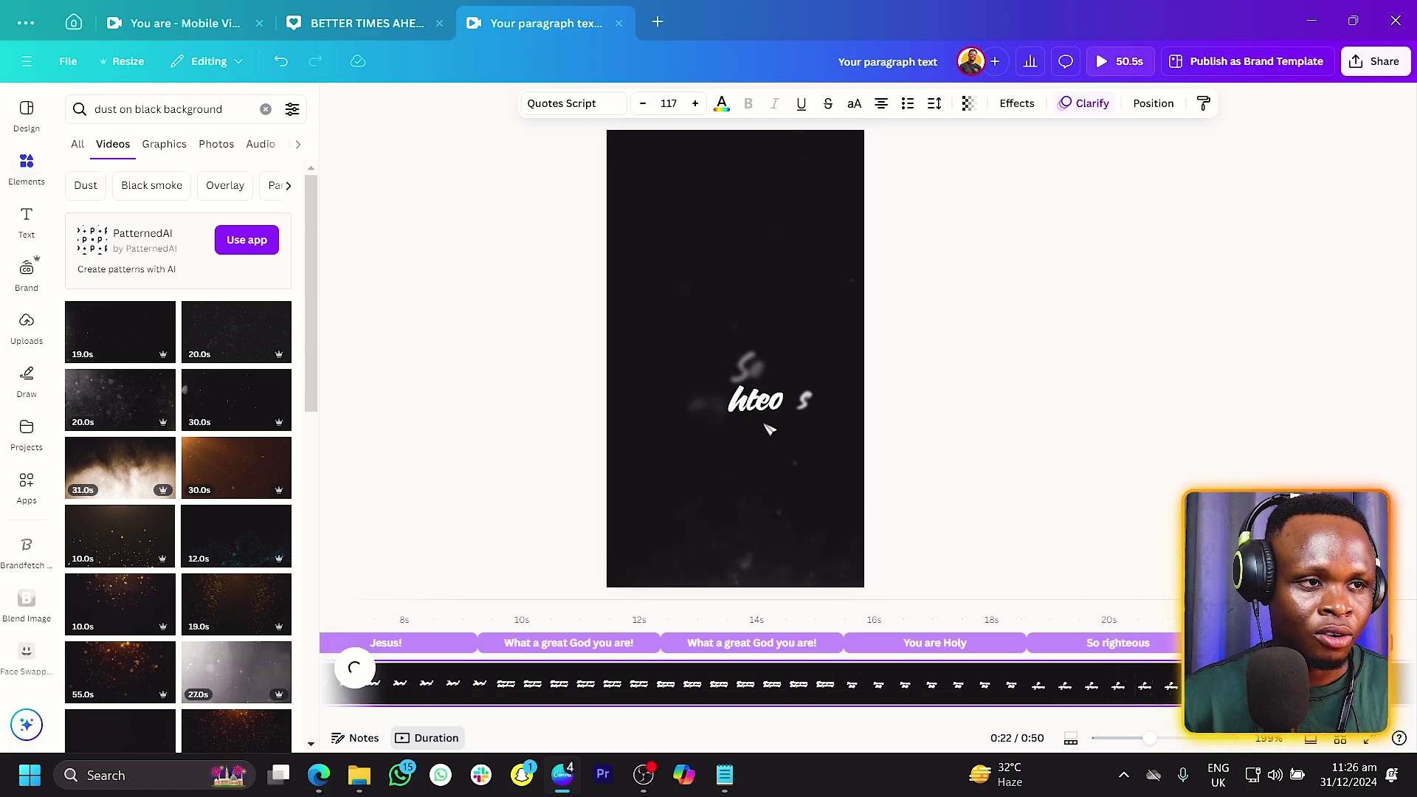
left_click(768, 413)
double_click(764, 398)
type("Magnificent")
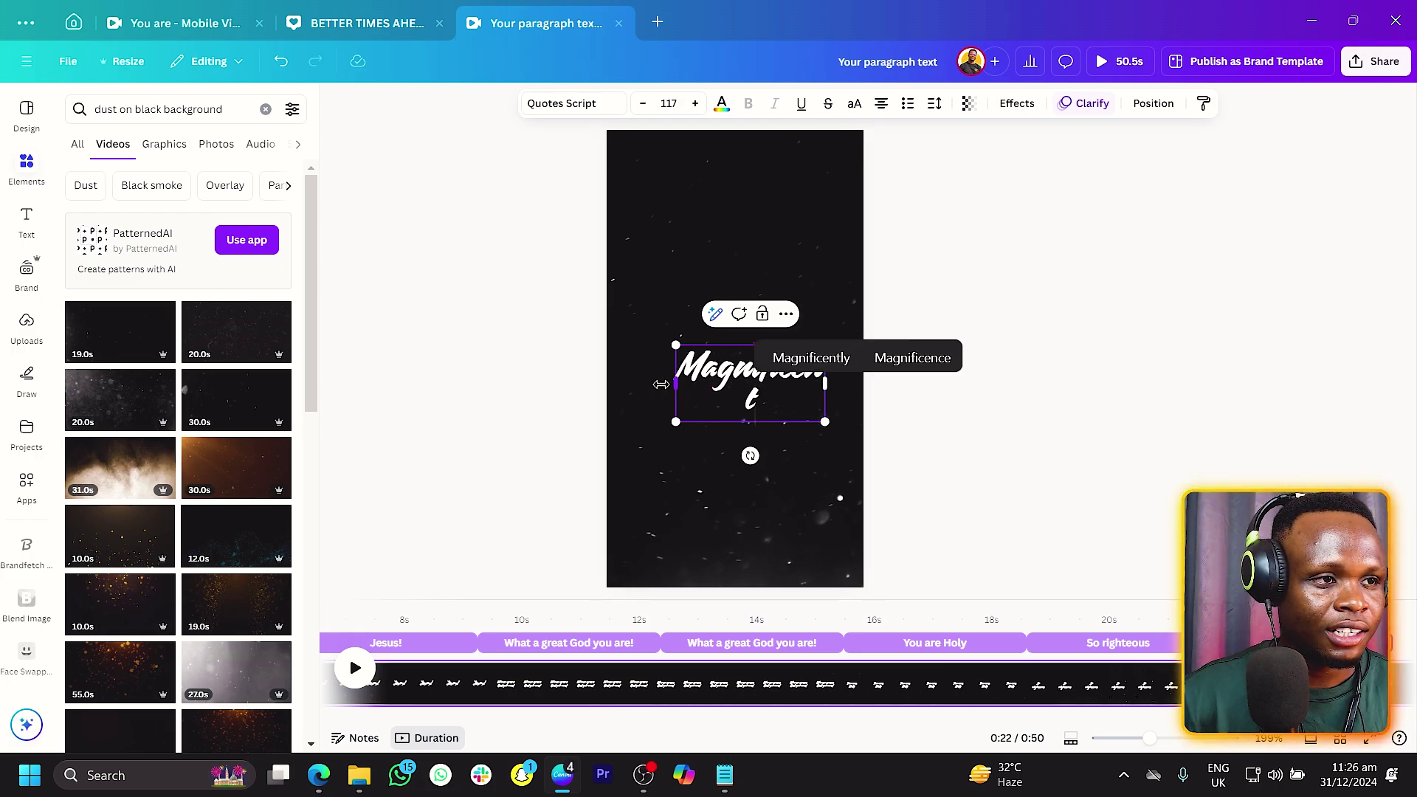
left_click_drag(660, 385, 658, 384)
- Align the "Magnificent" text to the page's middle and centre
left_click(1152, 103)
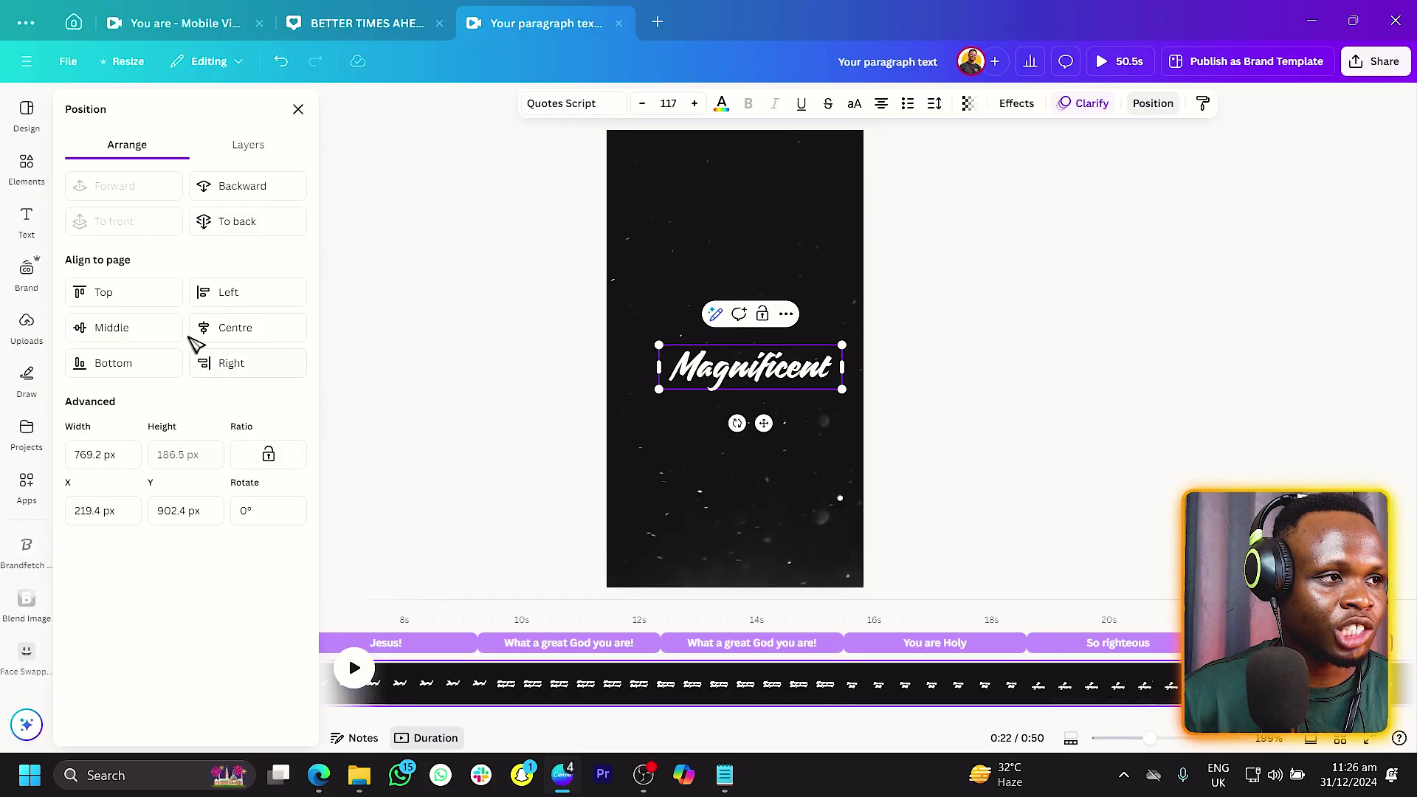
left_click(259, 335)
left_click(151, 334)
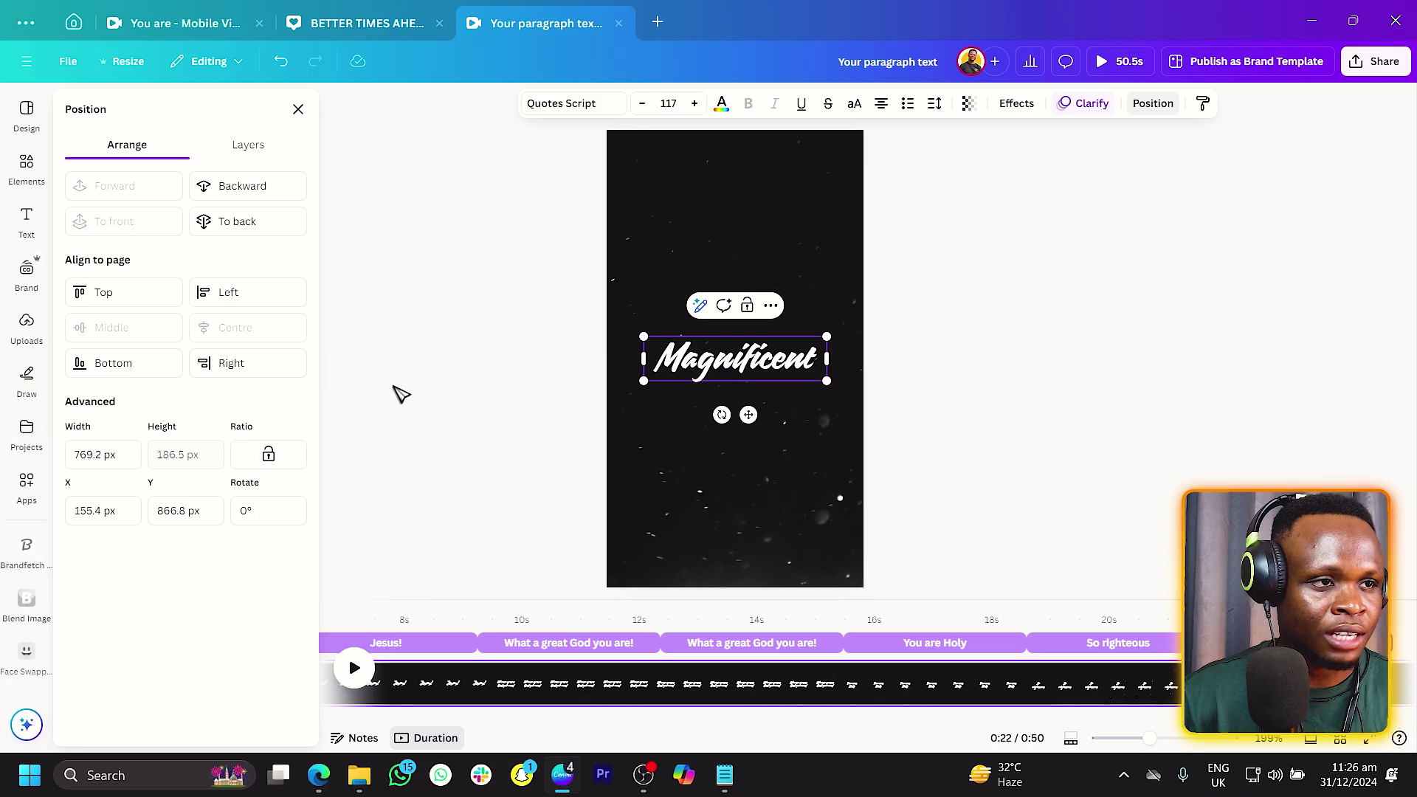
left_click(395, 392)
- Check the next lyric line in Notepad and place a copy of "What a great God you are!" directly after "Magnificent" on the timeline
left_click(724, 774)
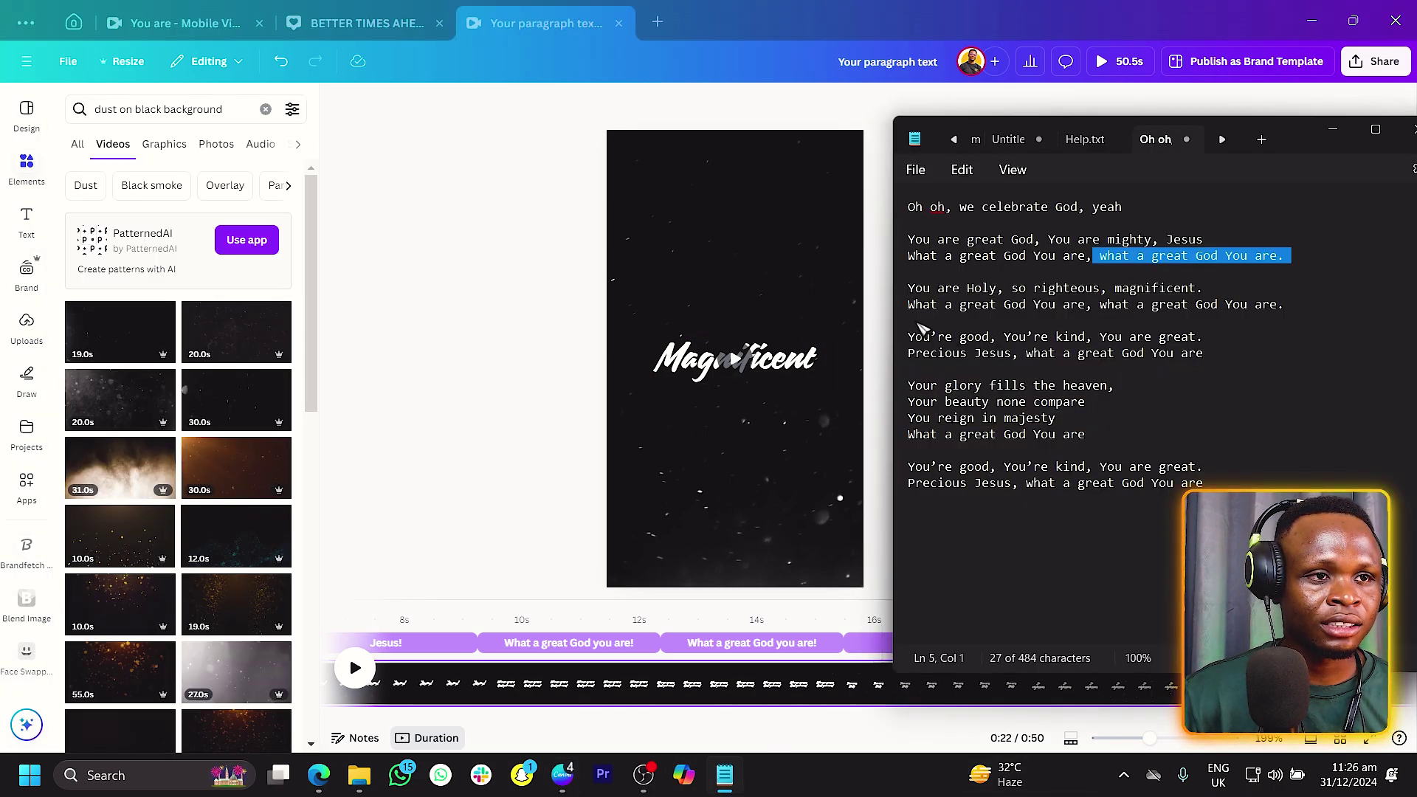
triple_click(957, 309)
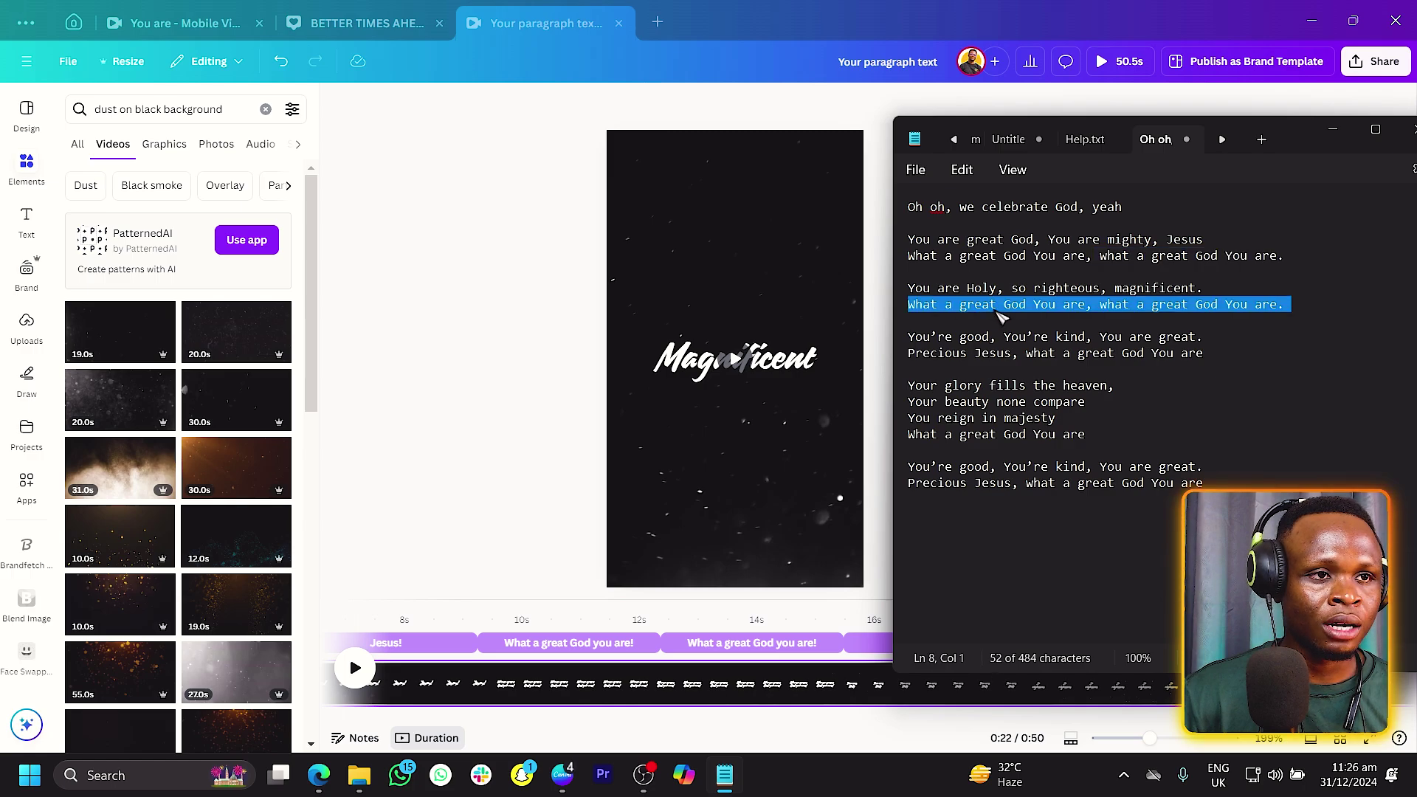
left_click(563, 557)
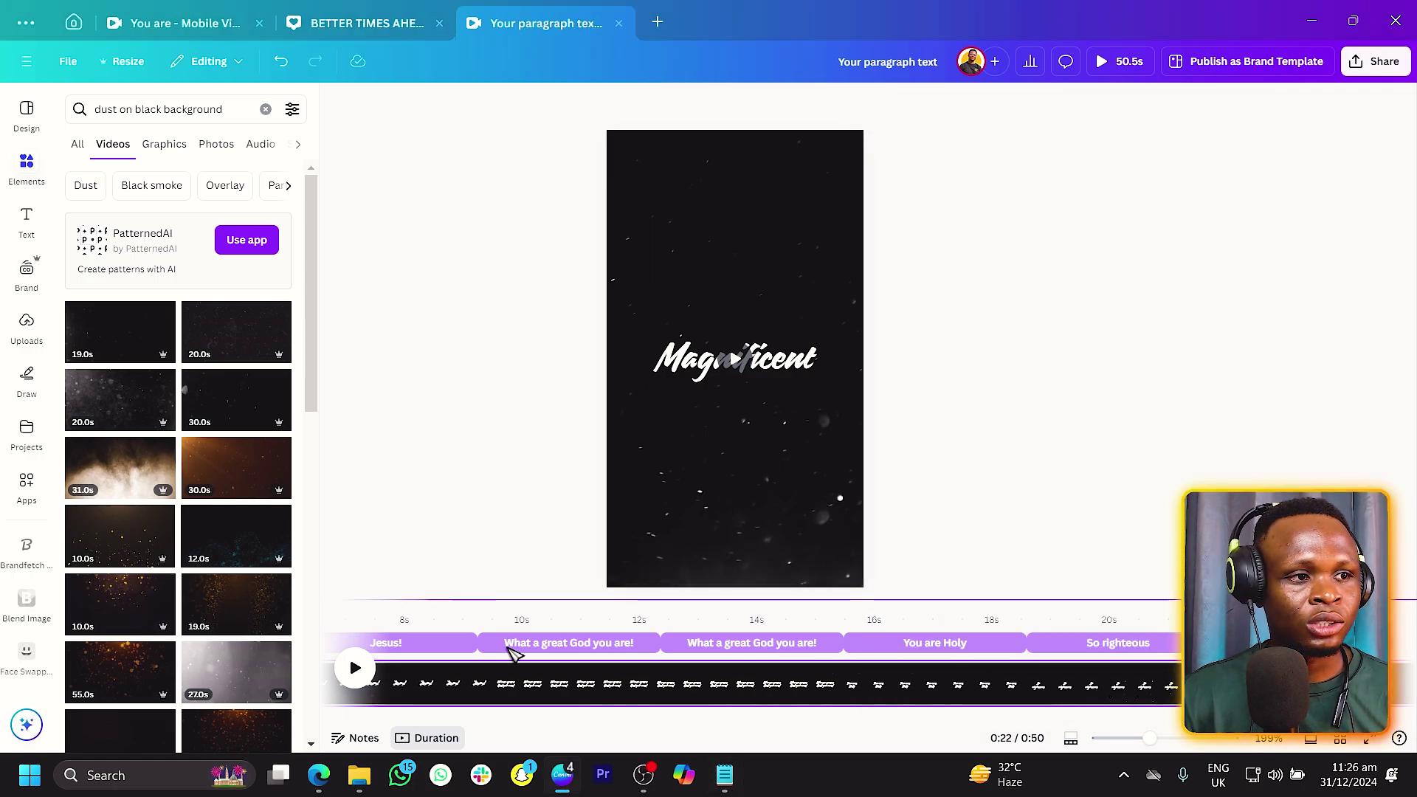
left_click(552, 650)
left_click_drag(550, 649, 1158, 644)
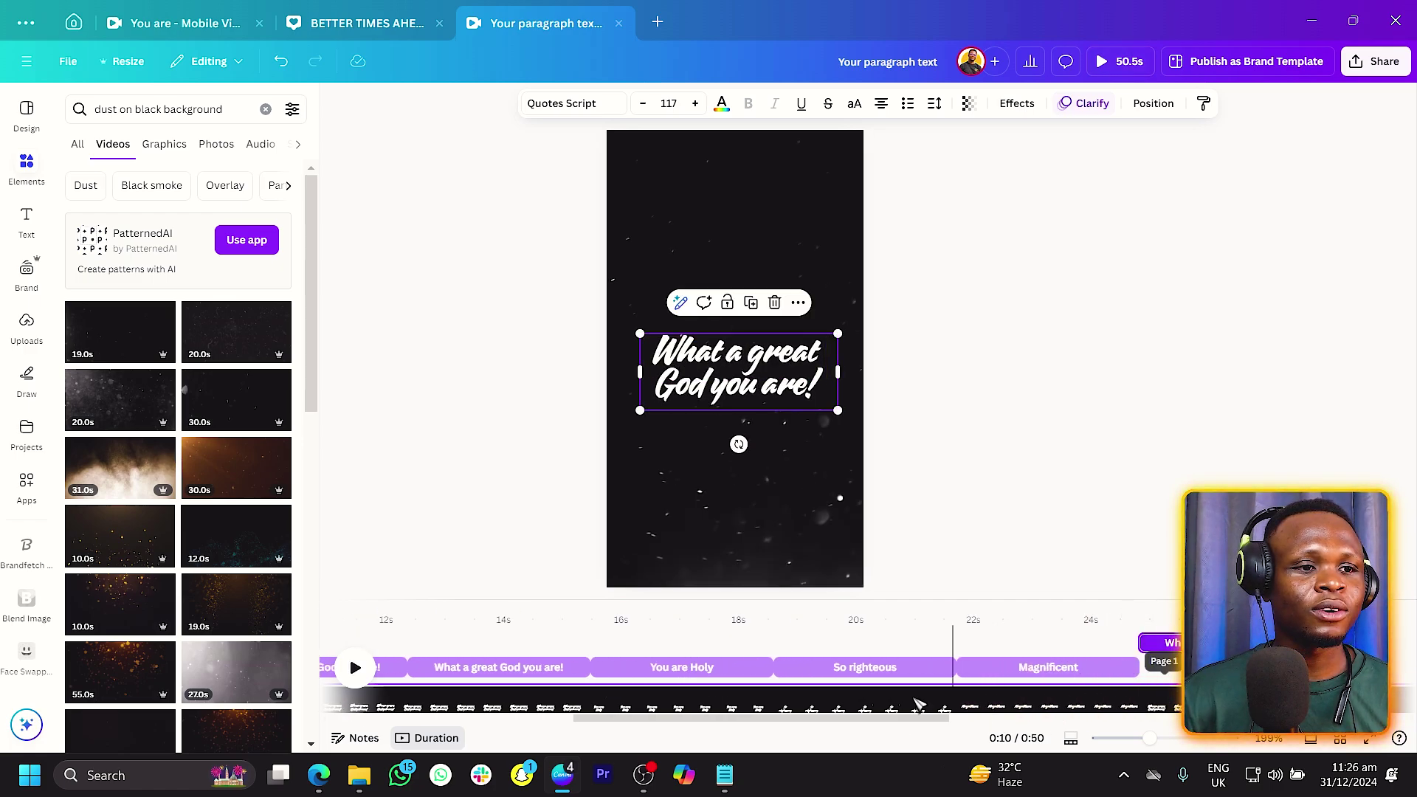
- Play back the opening lyric texts from about 1 second to check their timing against the song
left_click_drag(876, 719, 578, 724)
scroll(573, 661, "down", 2)
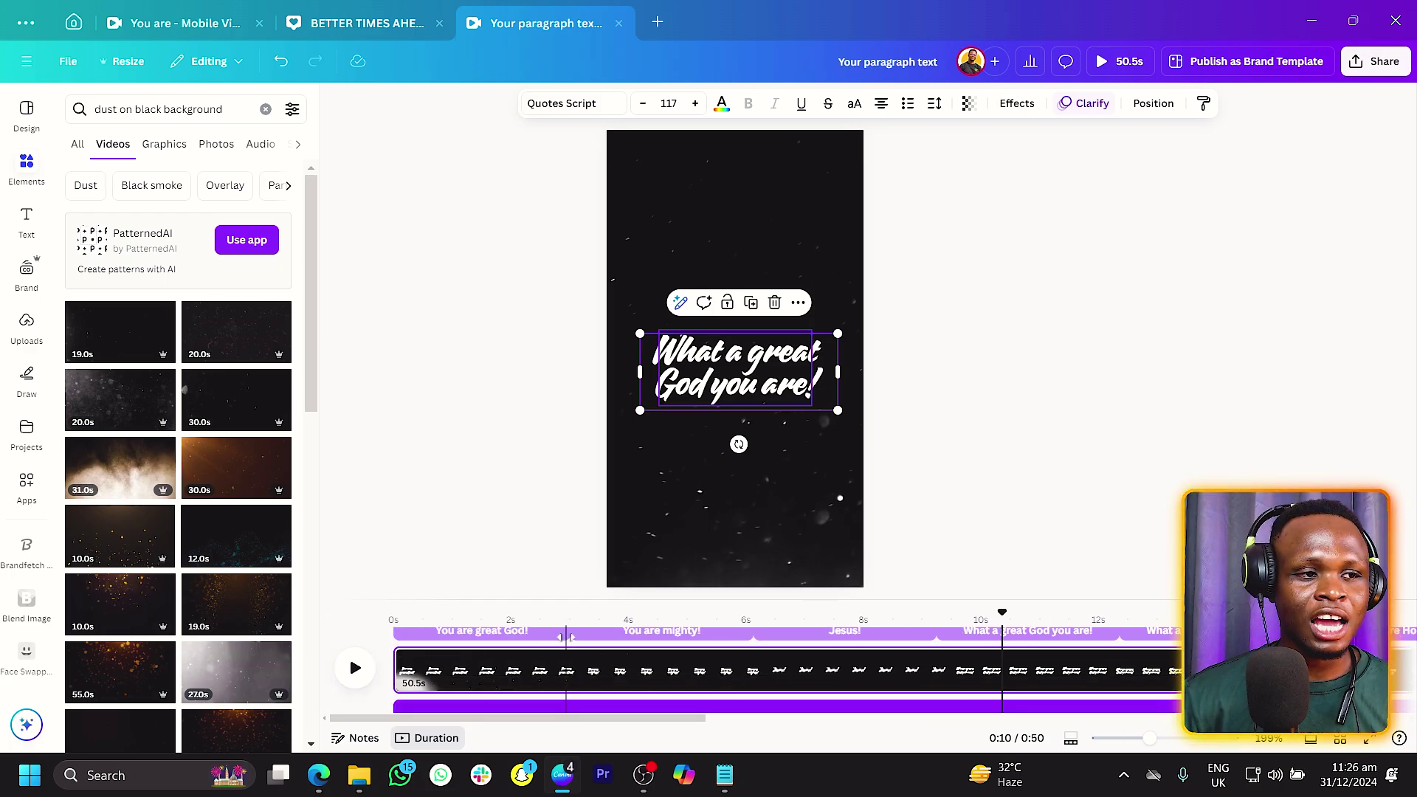
scroll(568, 647, "up", 2)
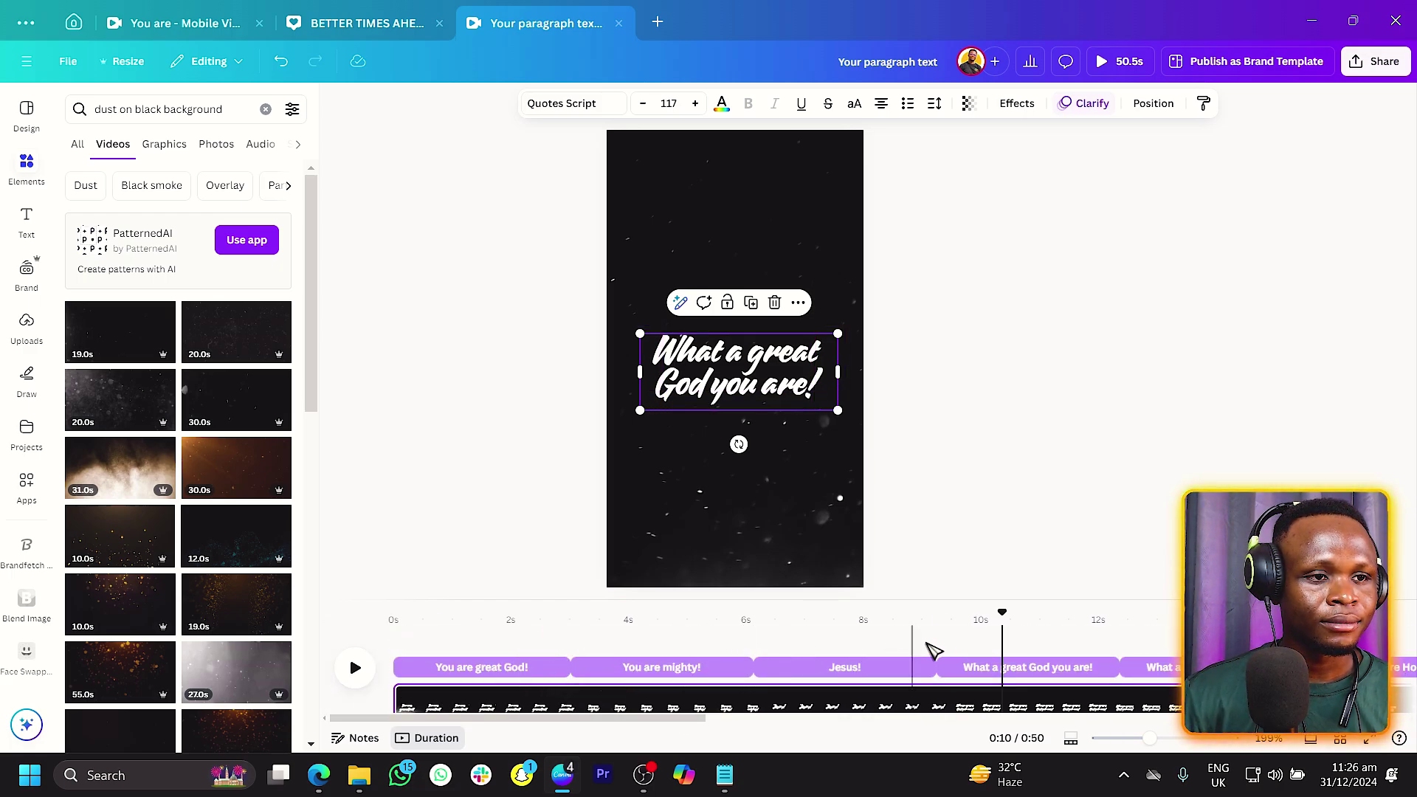
left_click(469, 646)
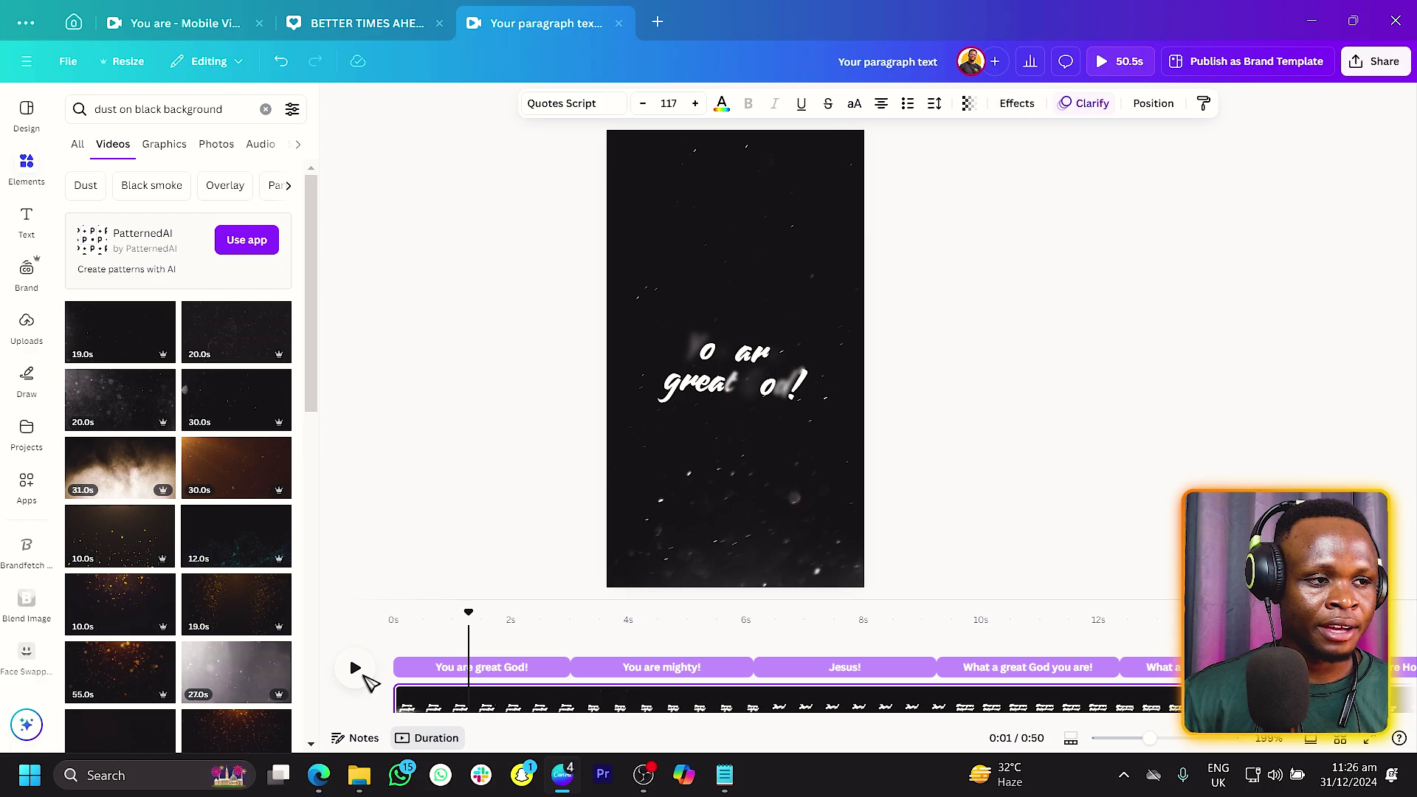
left_click(357, 670)
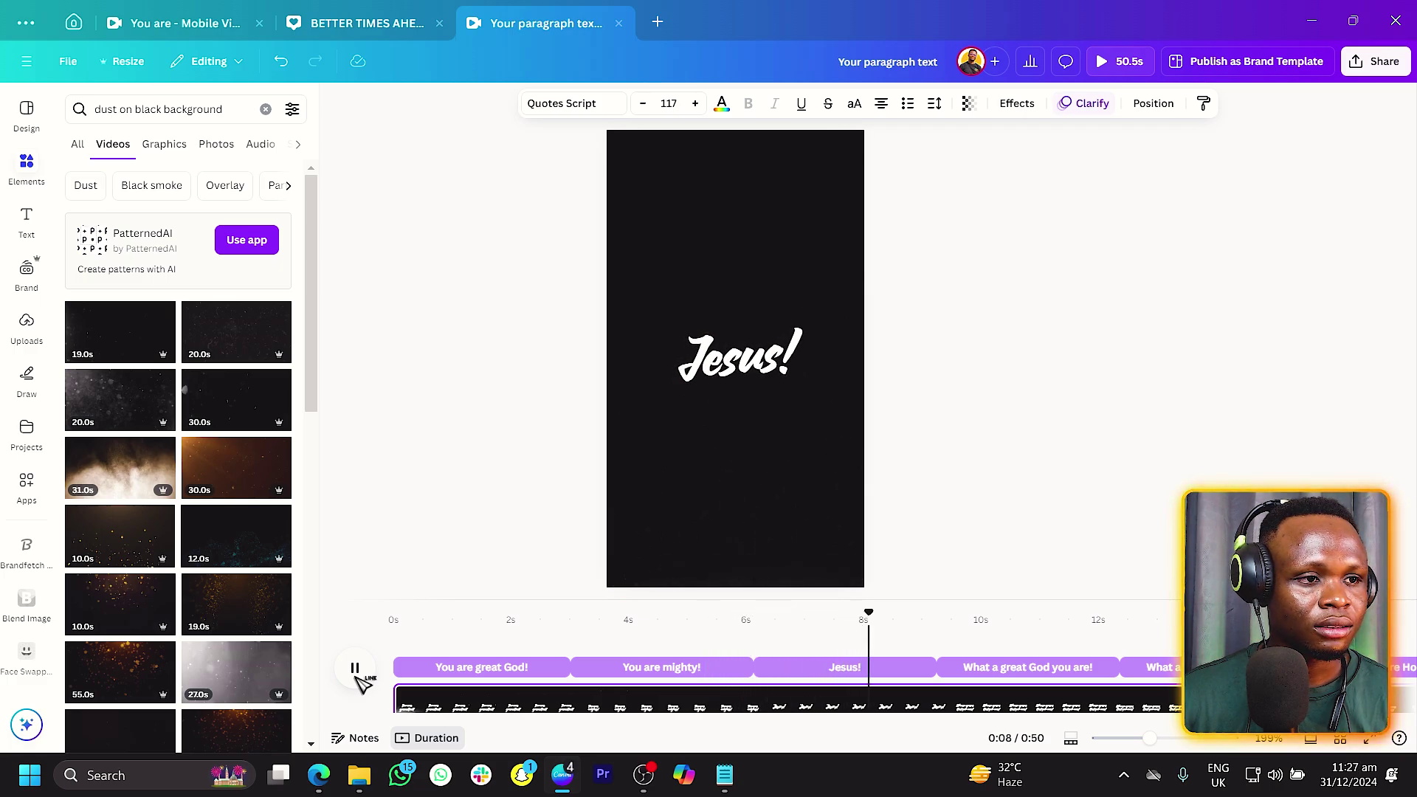
left_click(682, 667)
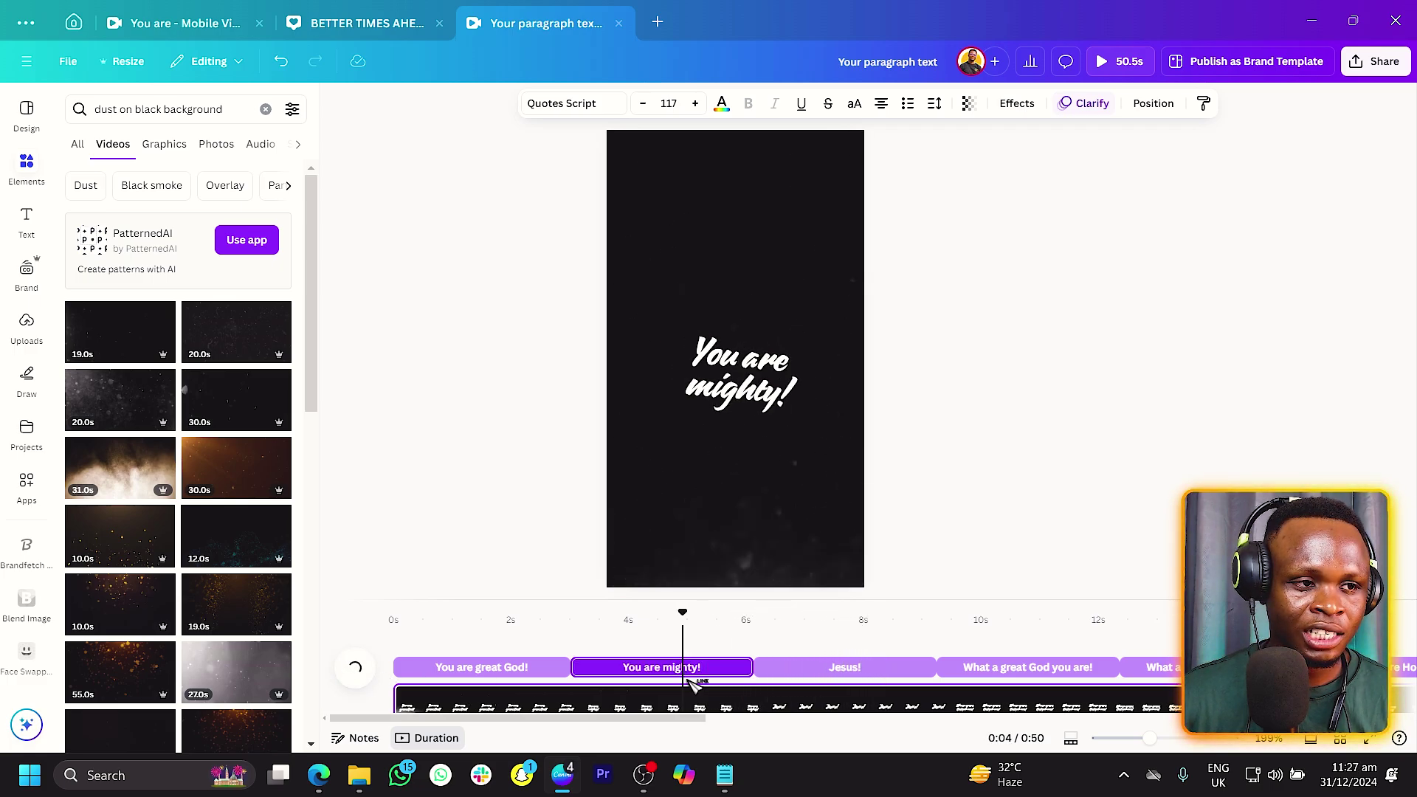
- Set the Clarify animation to Both for "You are mighty!", "Jesus!" and the first two "What a great God you are!" texts
left_click(1083, 103)
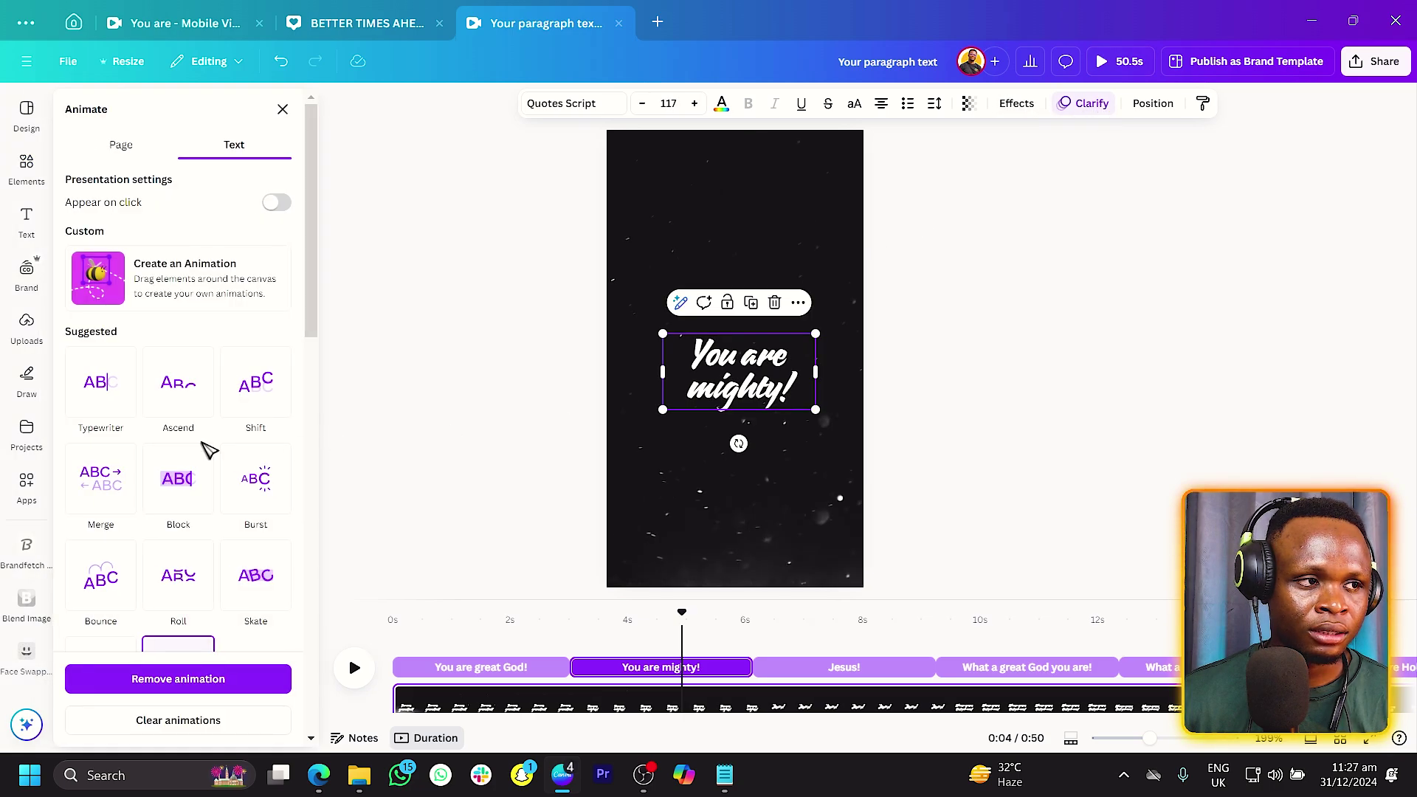
scroll(147, 480, "down", 4)
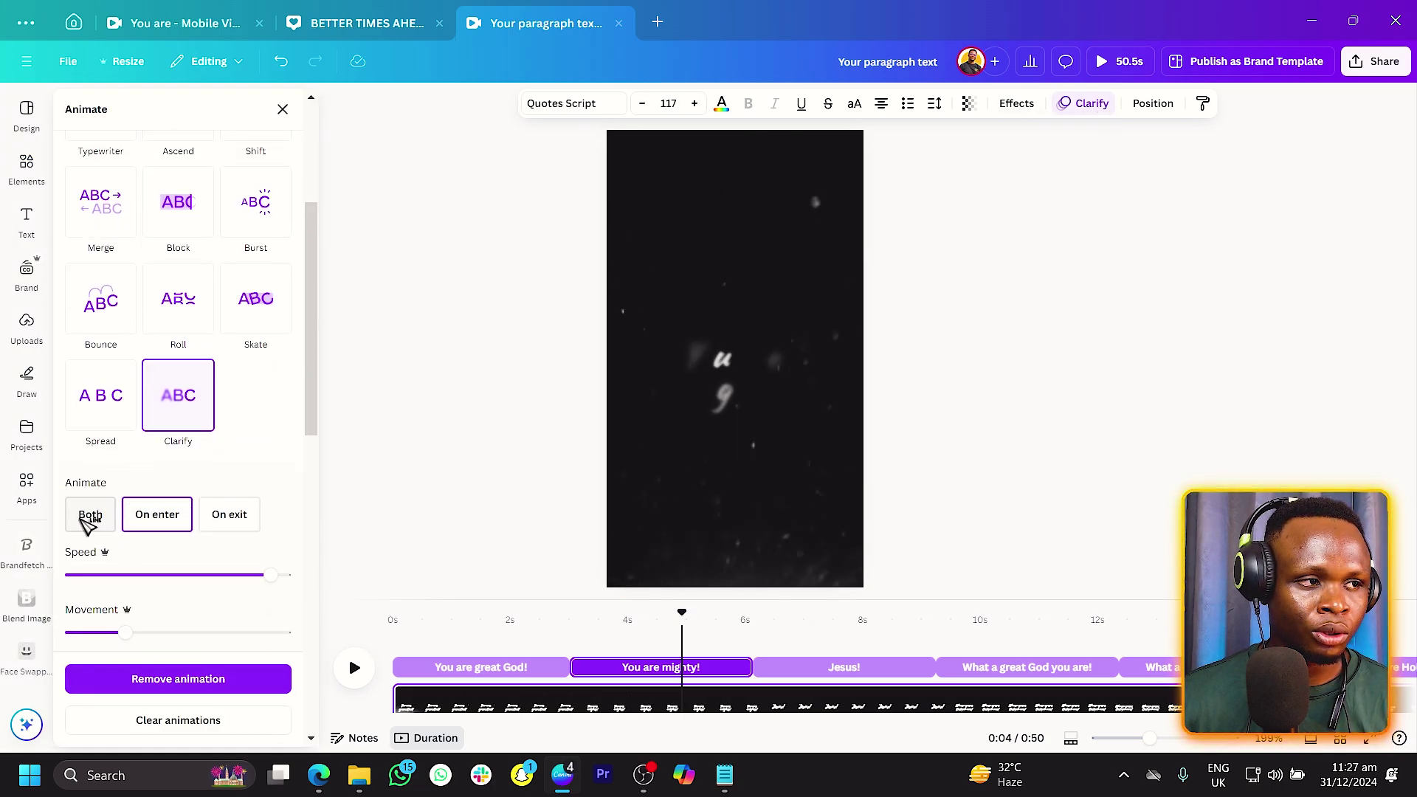
left_click(91, 517)
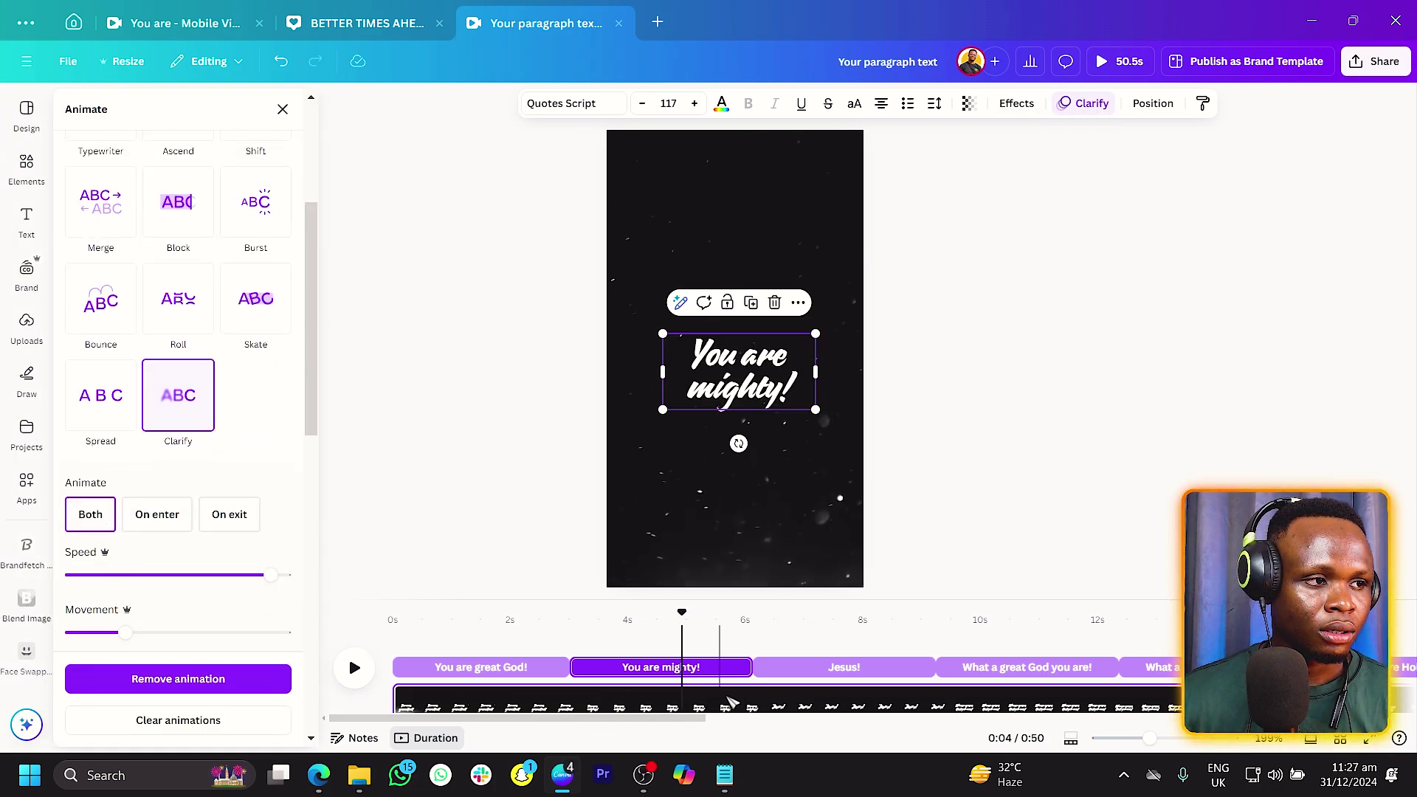
left_click(814, 672)
left_click(90, 515)
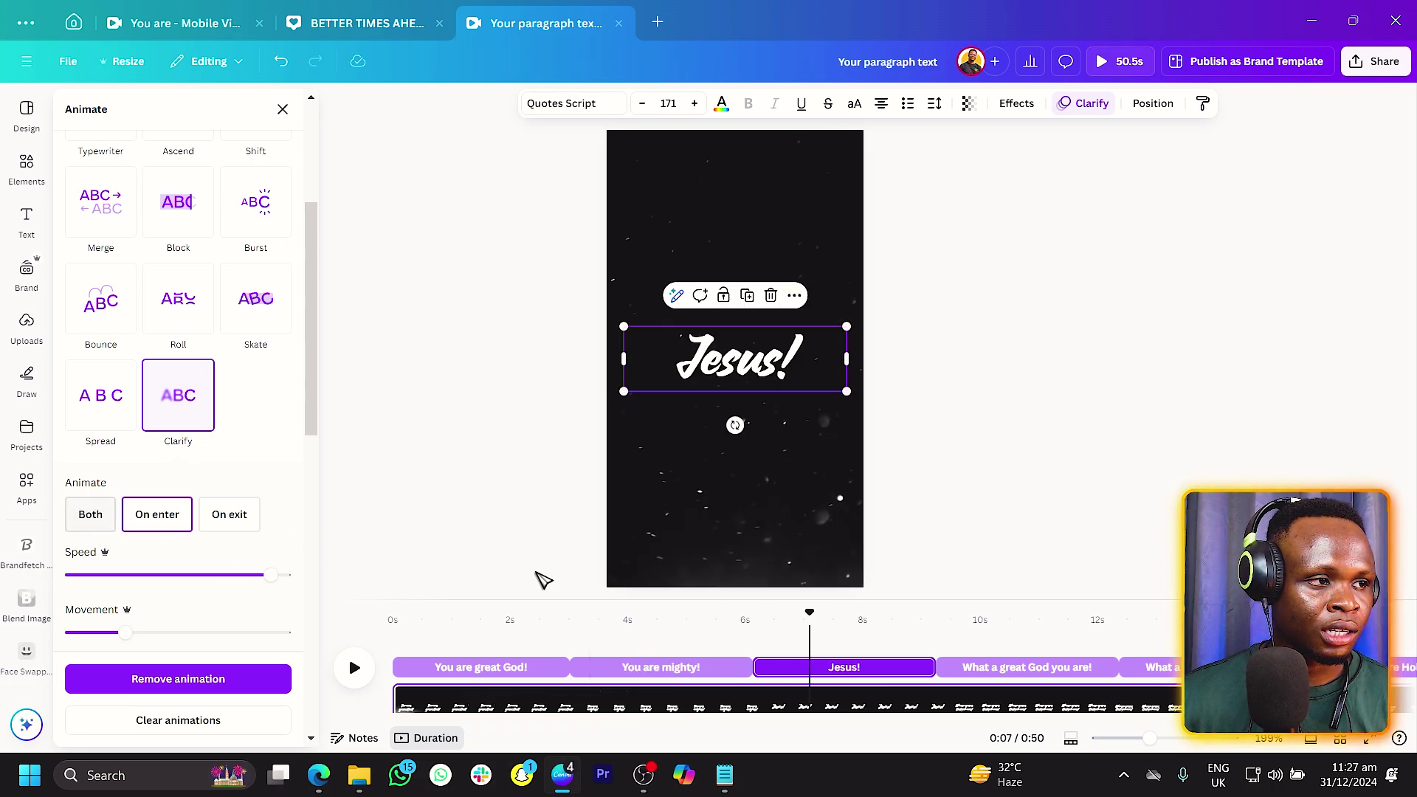
left_click(1051, 671)
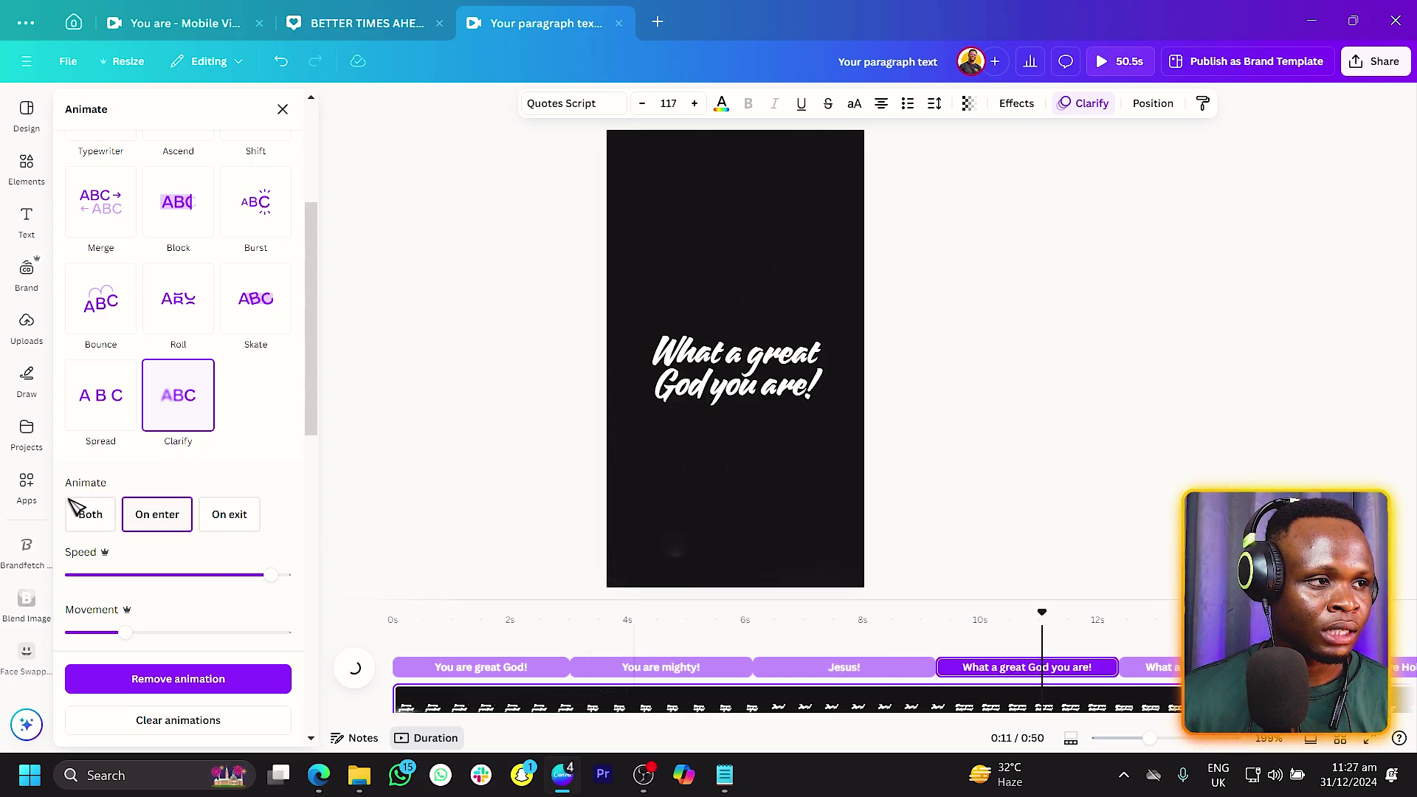
left_click(98, 524)
left_click(1150, 667)
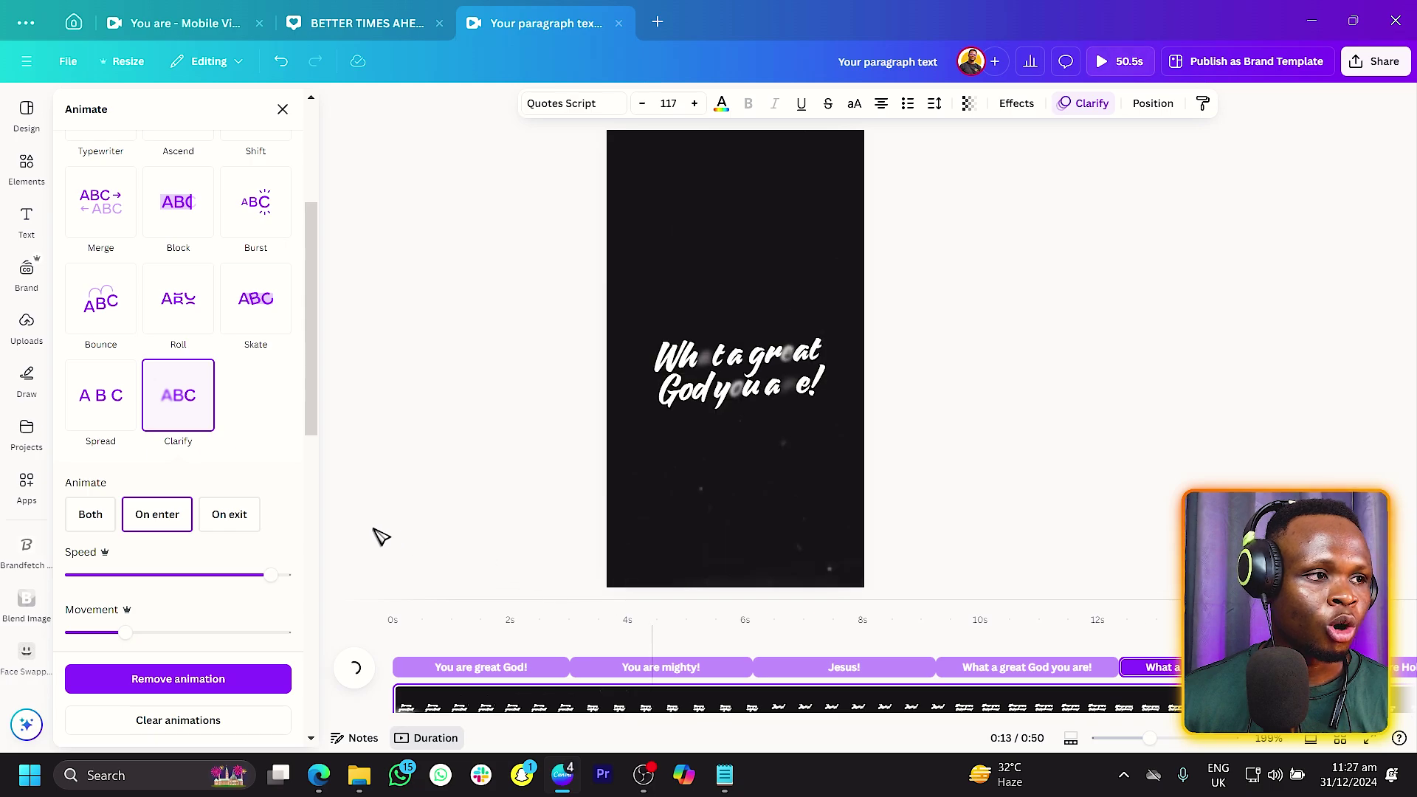
left_click(90, 514)
- Set the Clarify animation to Both for "You are Holy", "So righteous", "Magnificent" and the last "What a great God you are!" text
scroll(779, 716, "right", 2)
scroll(778, 716, "right", 5)
left_click(709, 668)
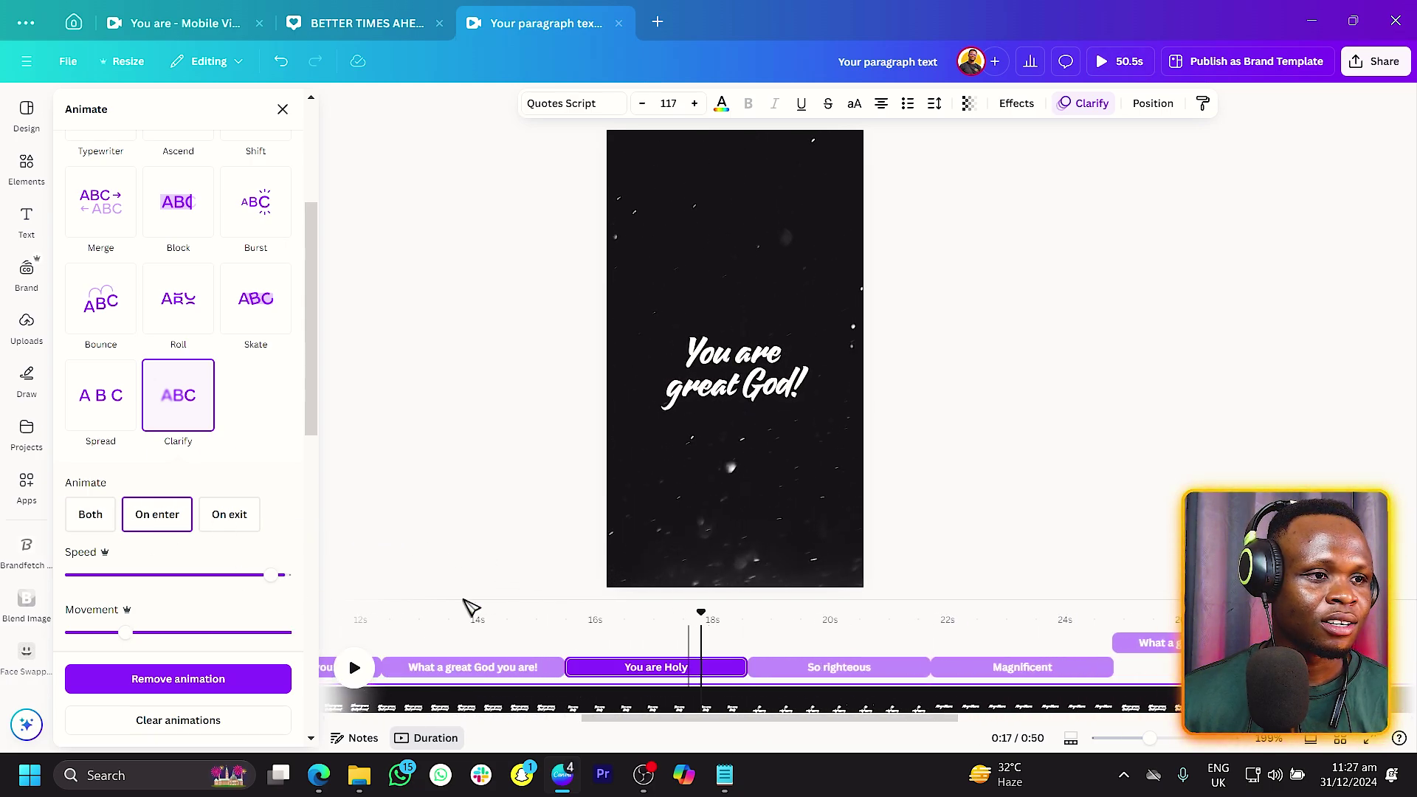
left_click(93, 515)
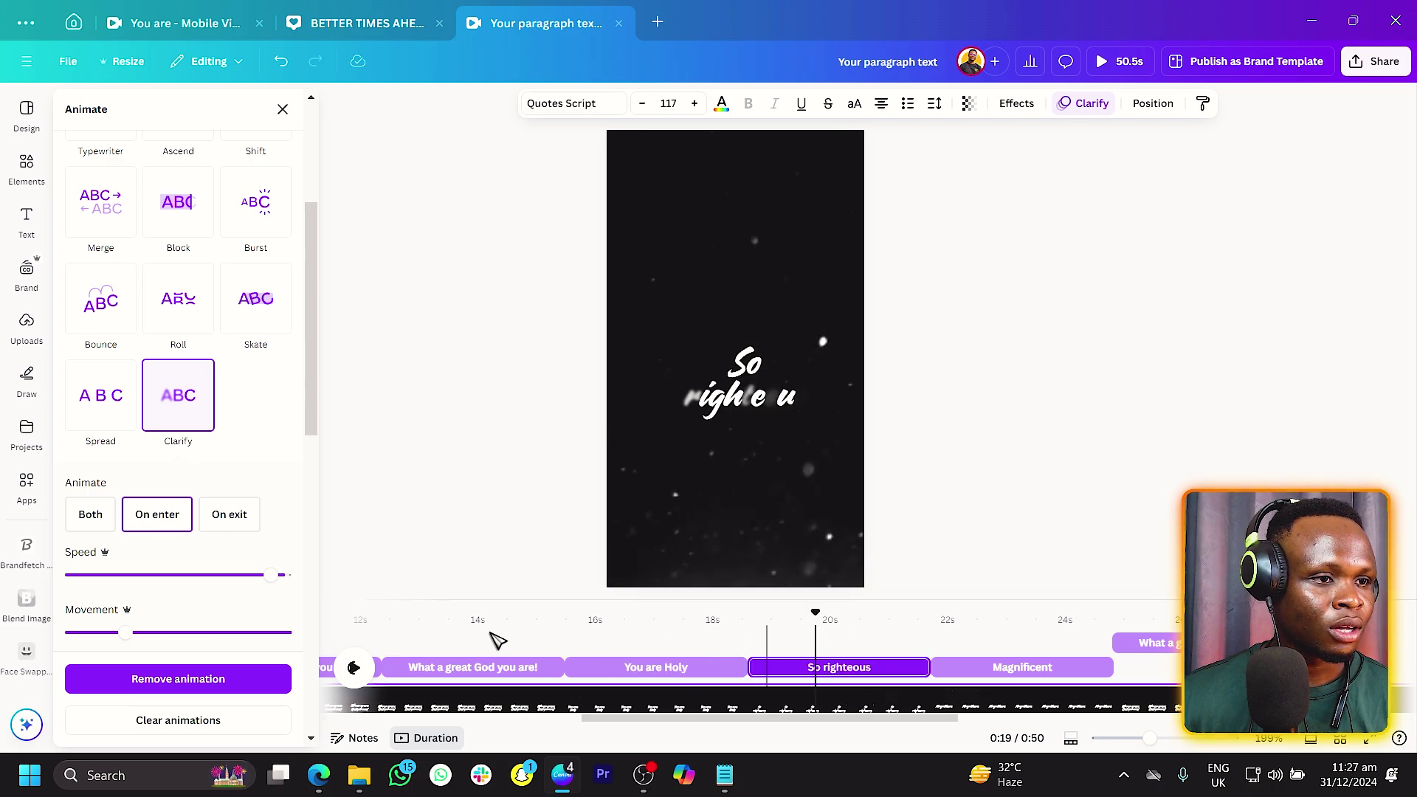
left_click(90, 514)
left_click(155, 516)
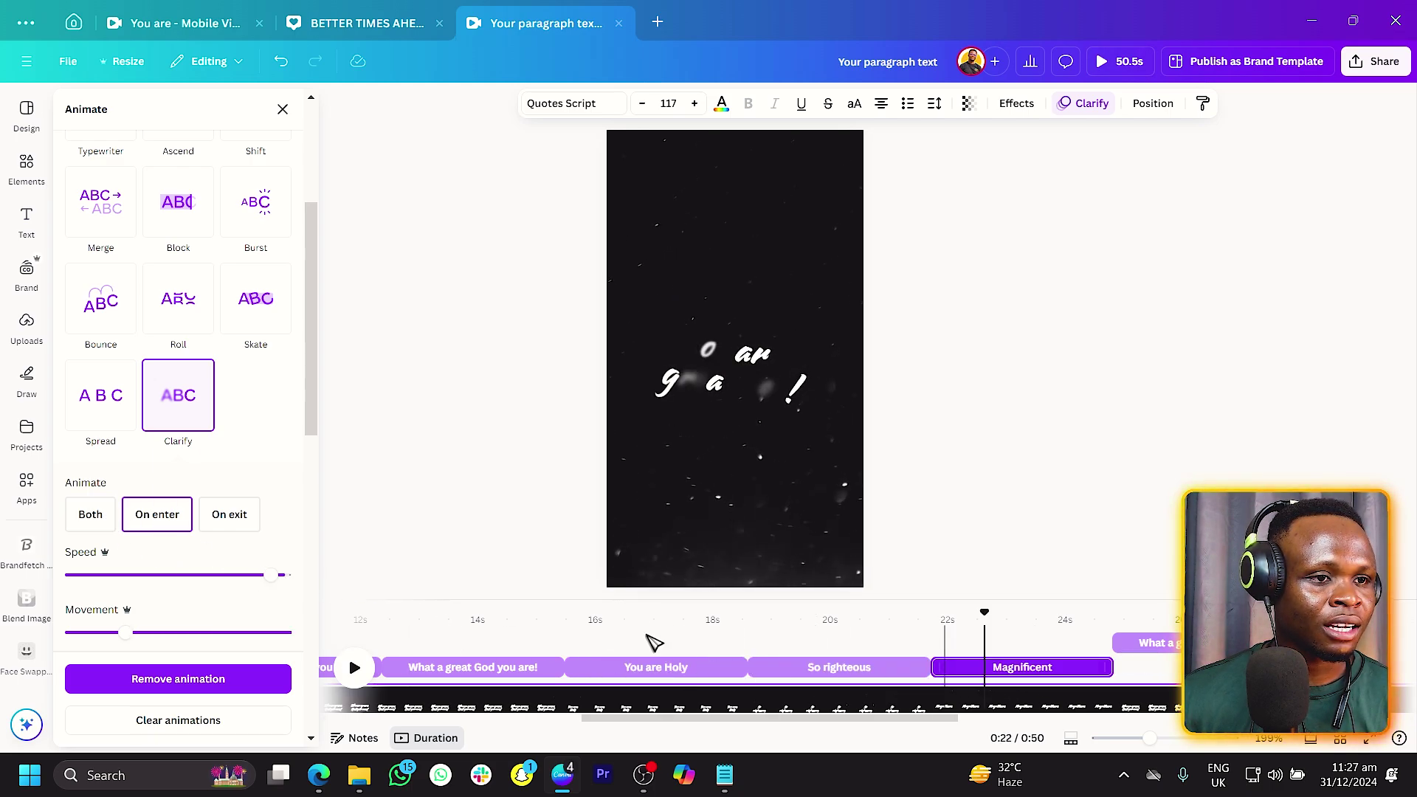
left_click(103, 517)
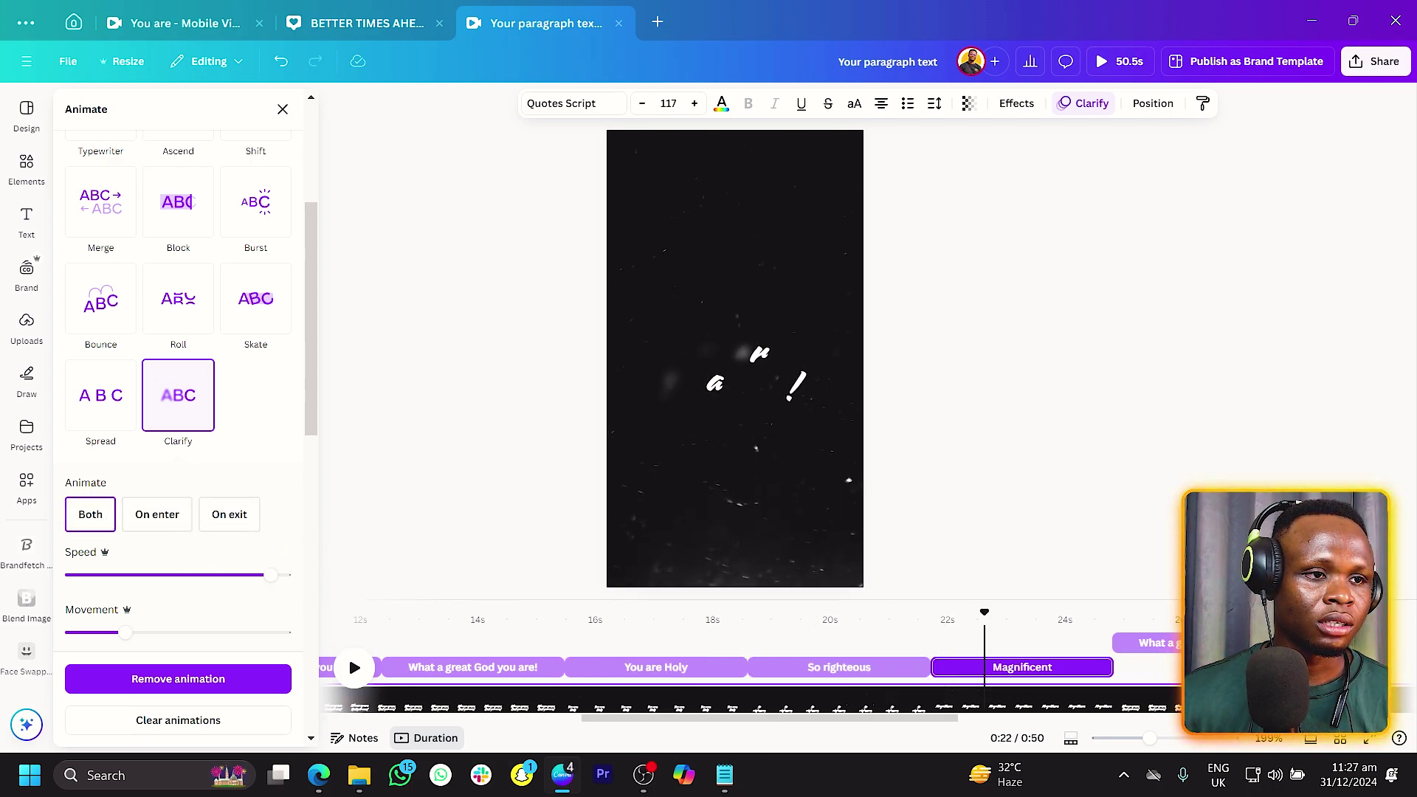
left_click(833, 505)
left_click(90, 514)
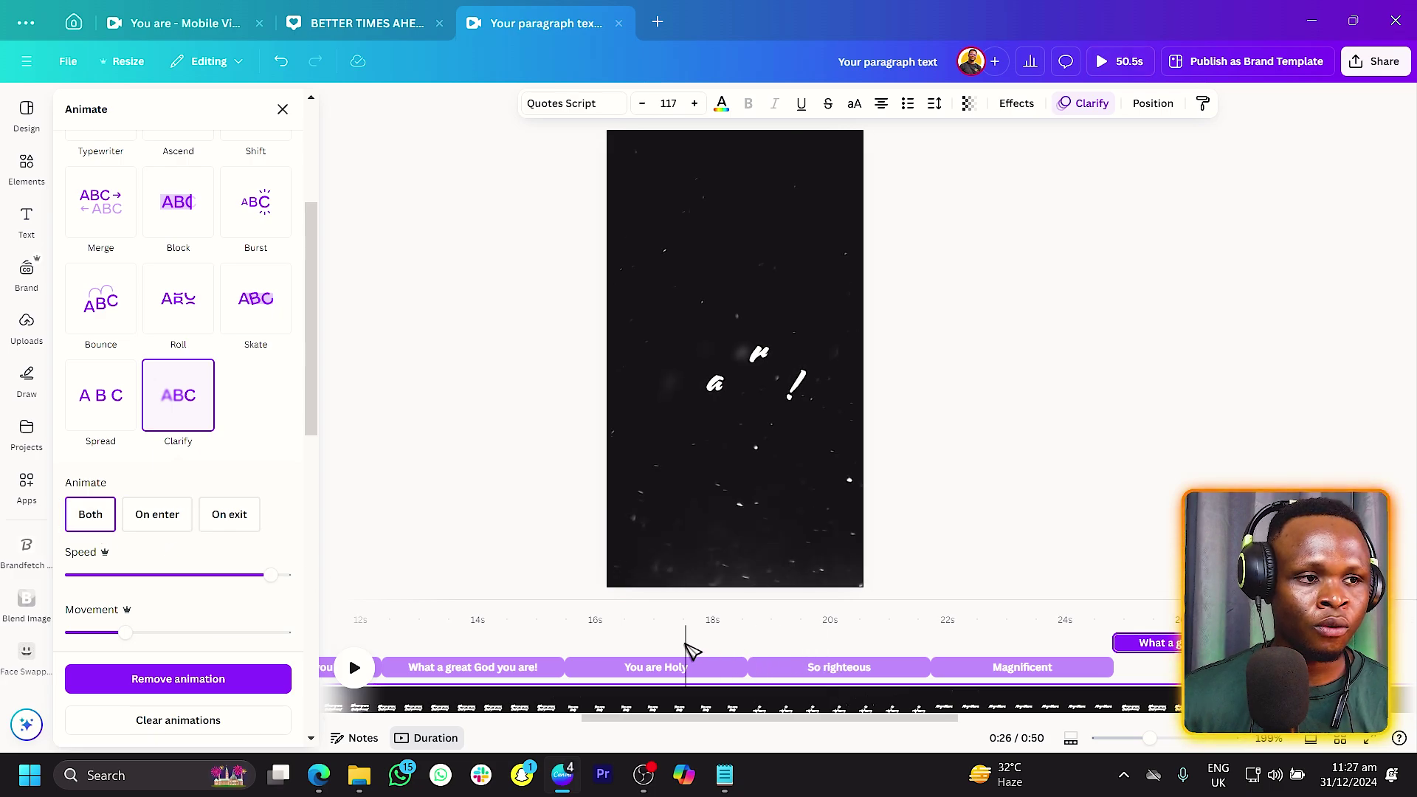
- Play back the opening lyrics and extend the first "What a great God you are!" text to end at about 13.8 seconds
left_click_drag(727, 718, 476, 717)
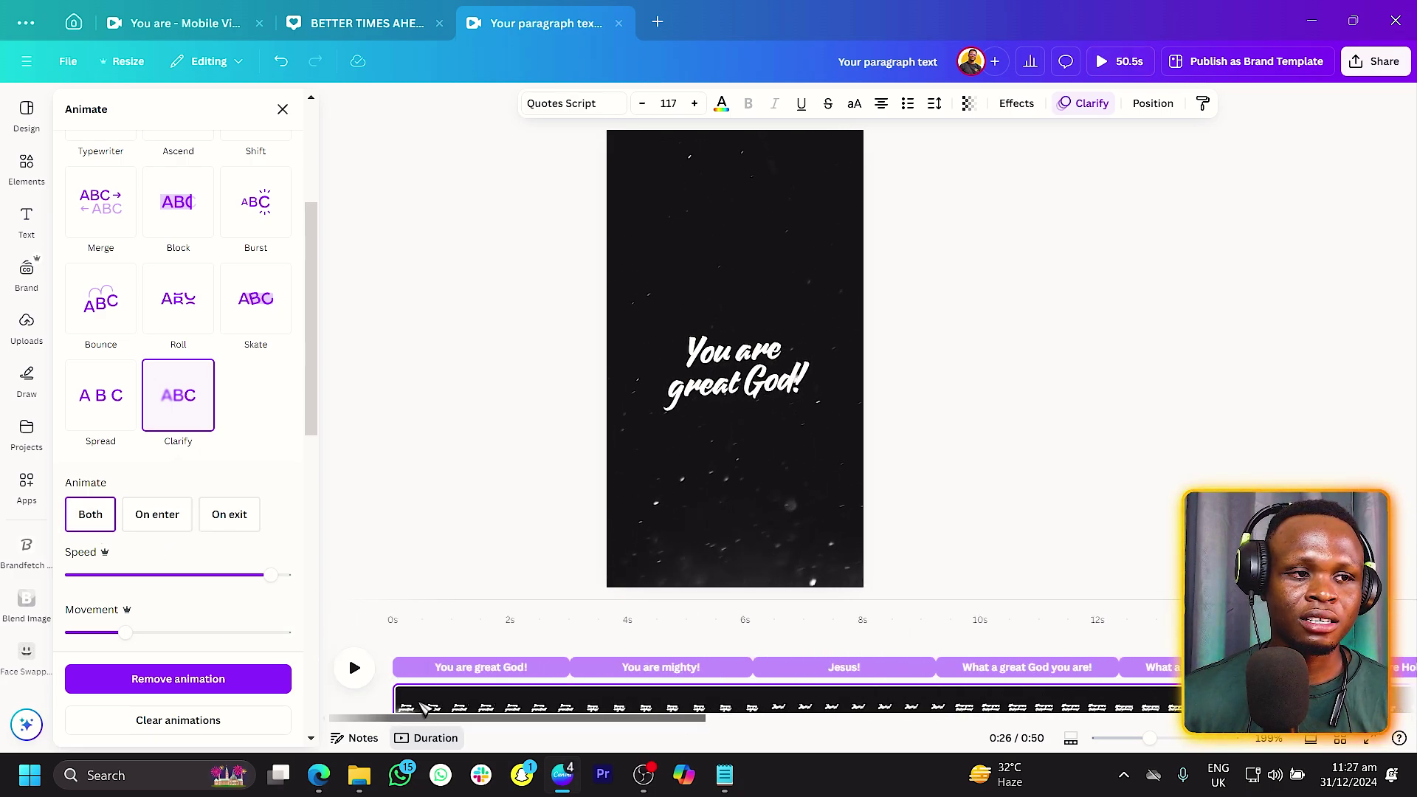
left_click(462, 666)
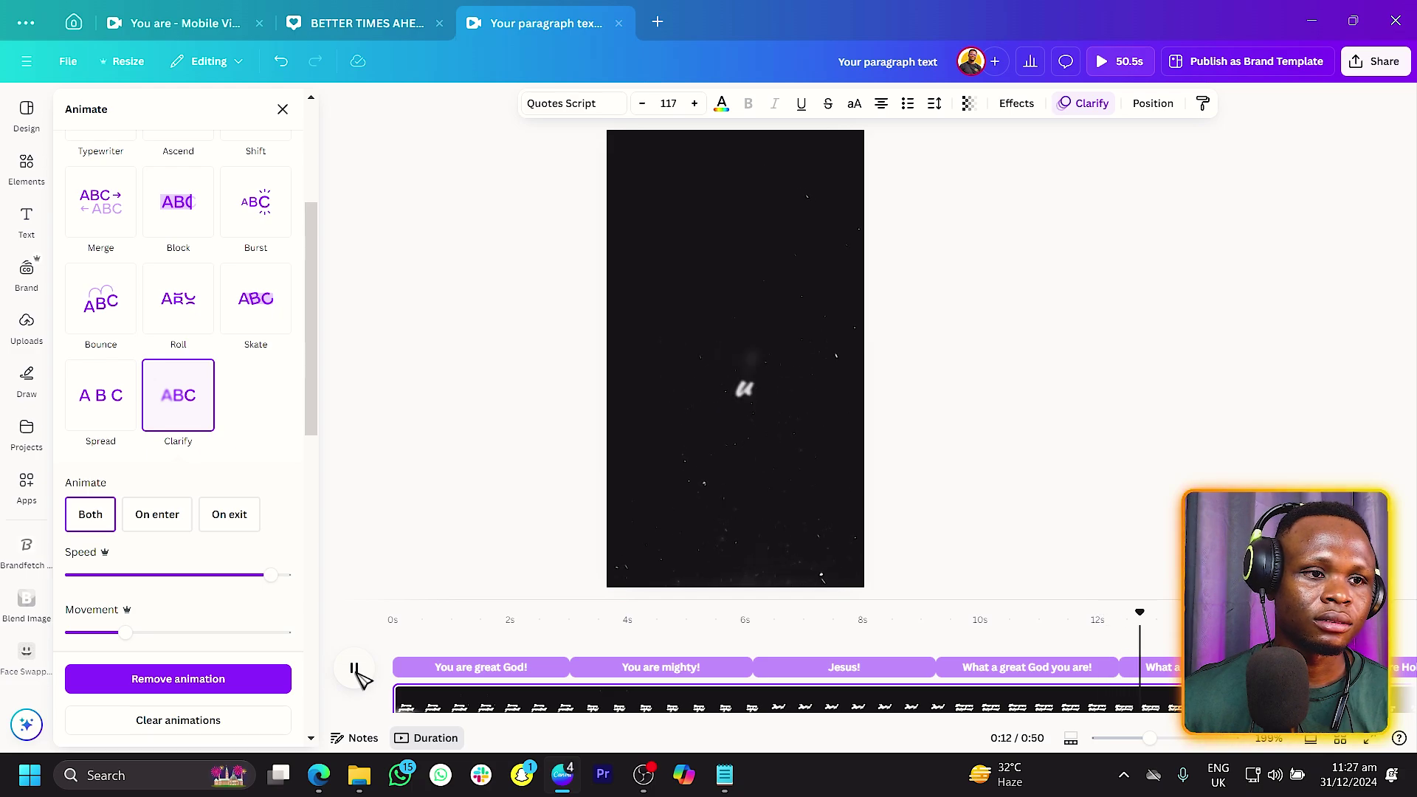
left_click(355, 669)
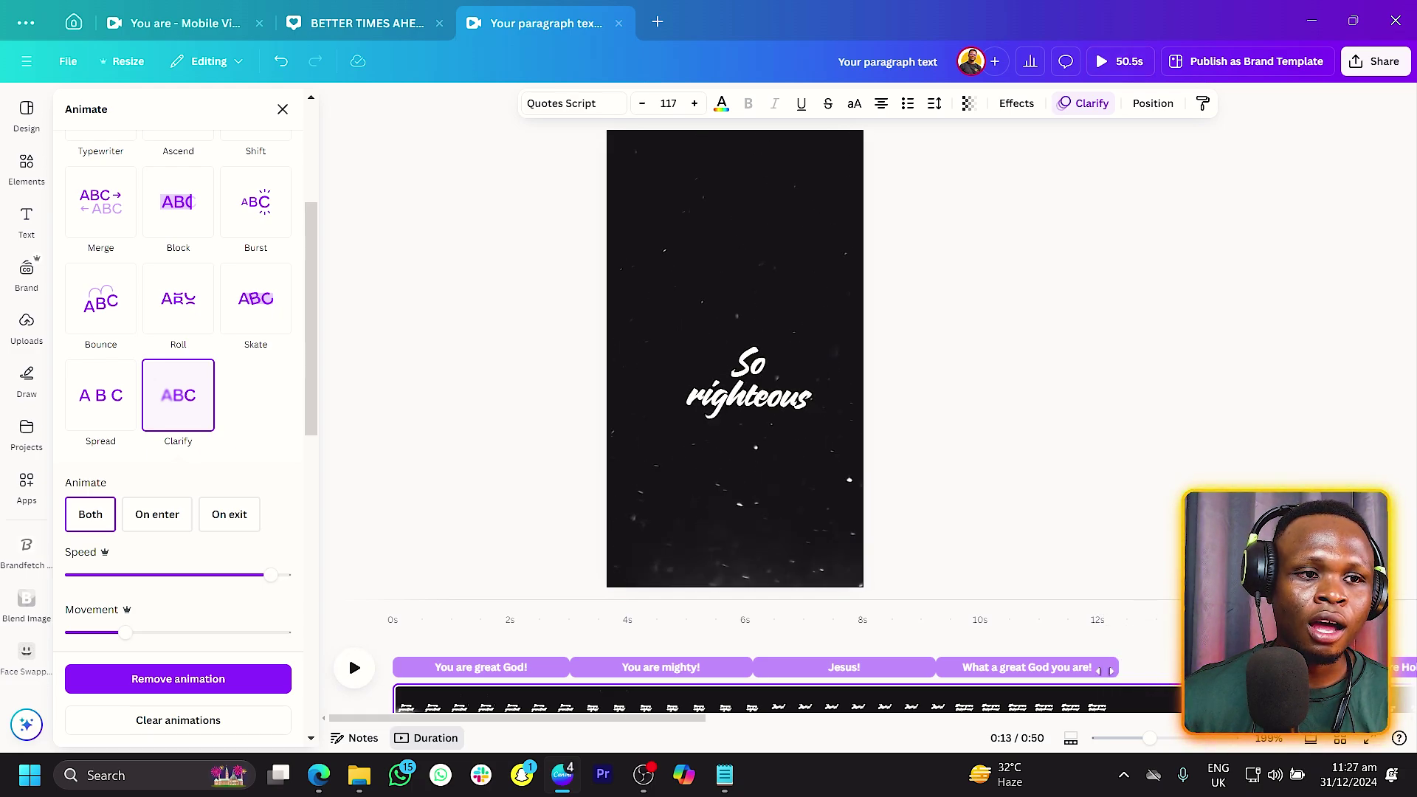
left_click(1115, 670)
left_click_drag(1171, 676, 1179, 675)
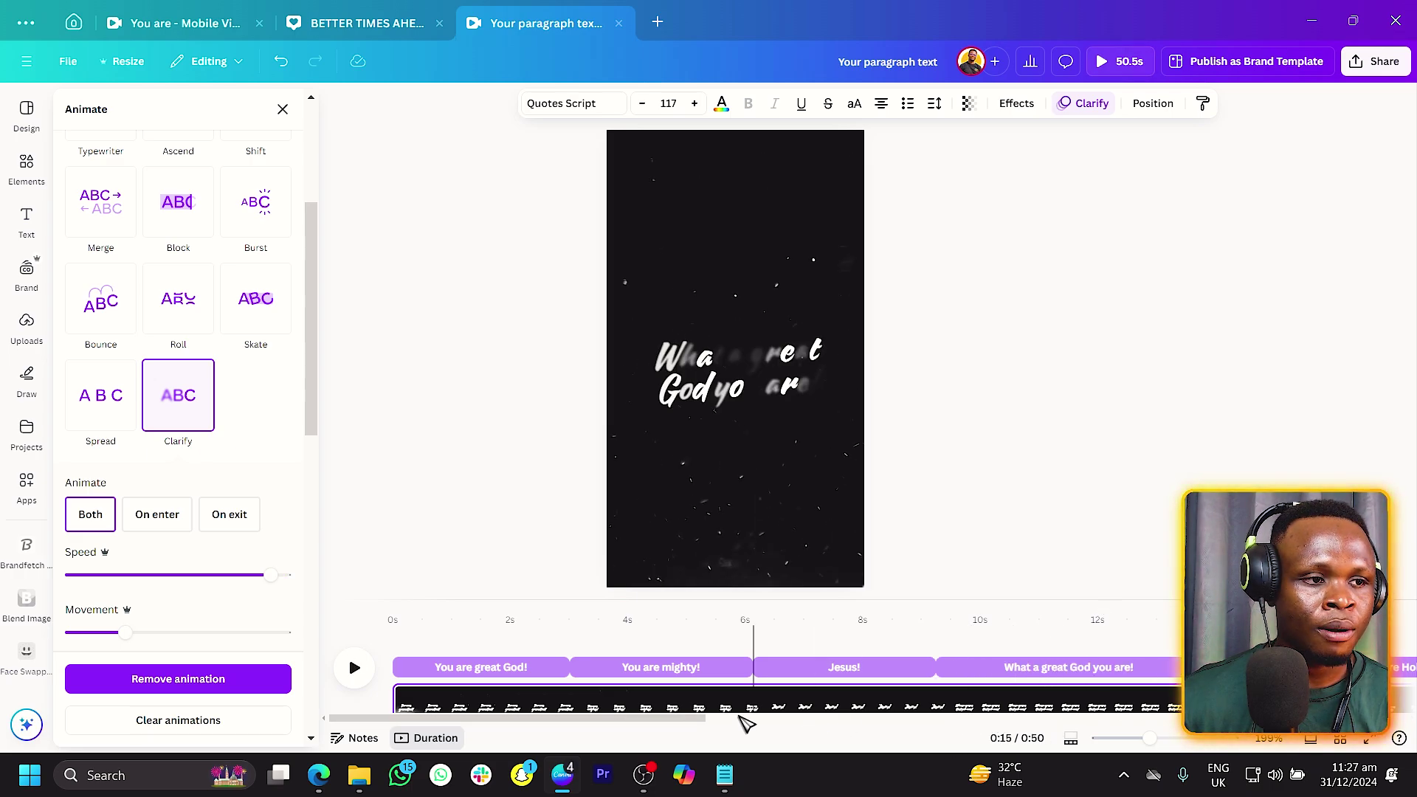
- Move "You are Holy" to start at about 18 seconds and extend the second "What a great God you are!" to 4.2 seconds to meet it
left_click_drag(689, 724, 902, 719)
left_click(786, 668)
mouse_move(952, 669)
left_mouse_down()
mouse_move(992, 668)
mouse_move(945, 675)
left_mouse_up()
left_click_drag(816, 692, 968, 691)
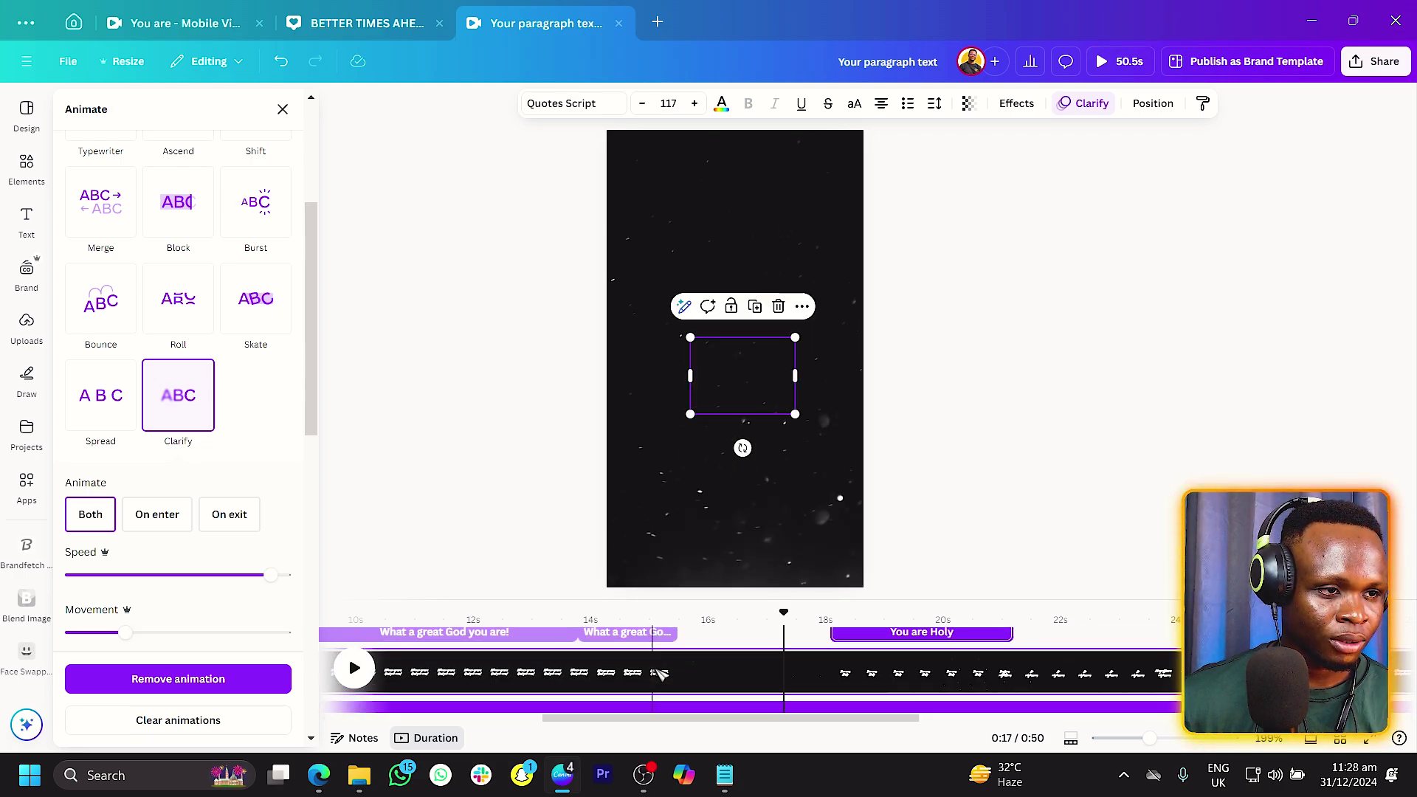
scroll(668, 673, "up", 2)
left_click(650, 700)
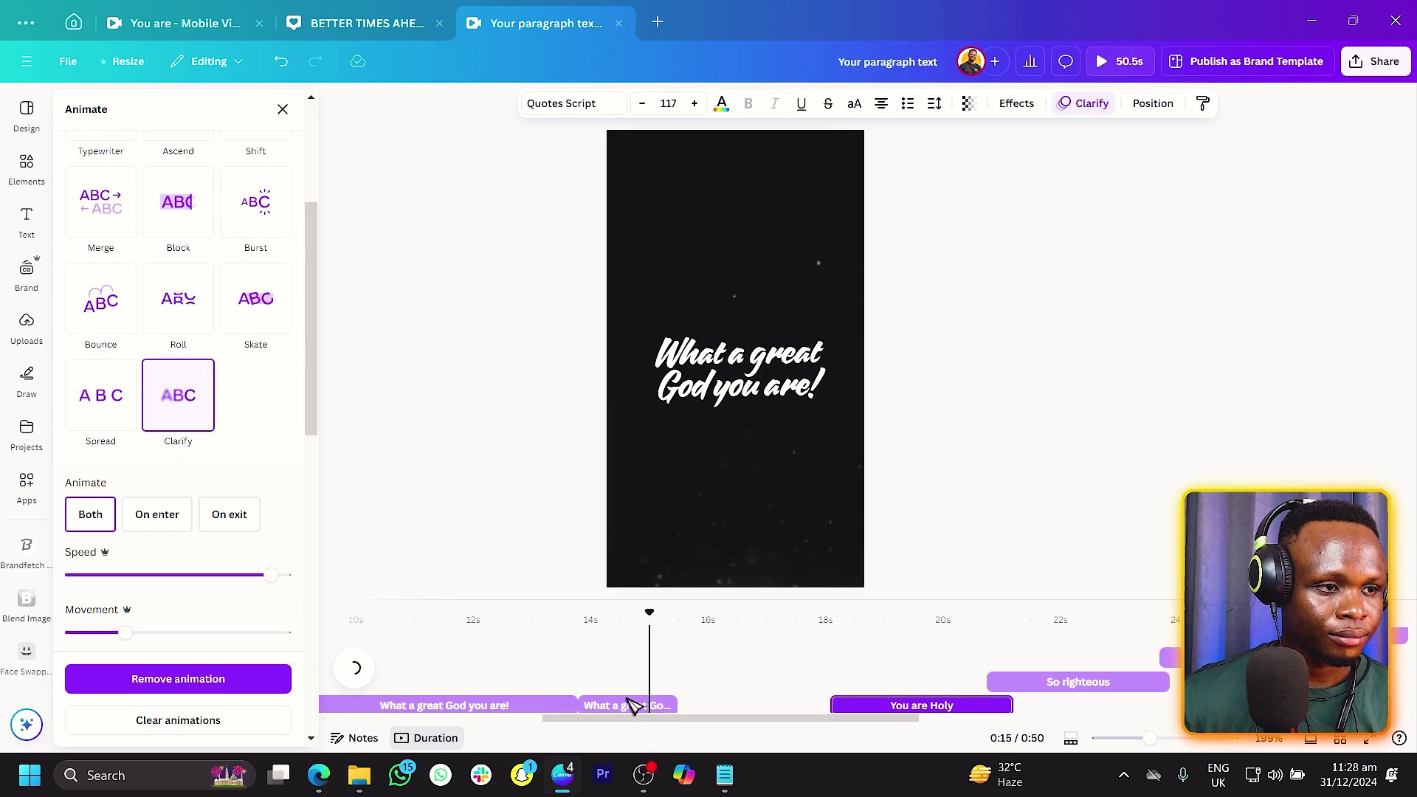
left_click(626, 705)
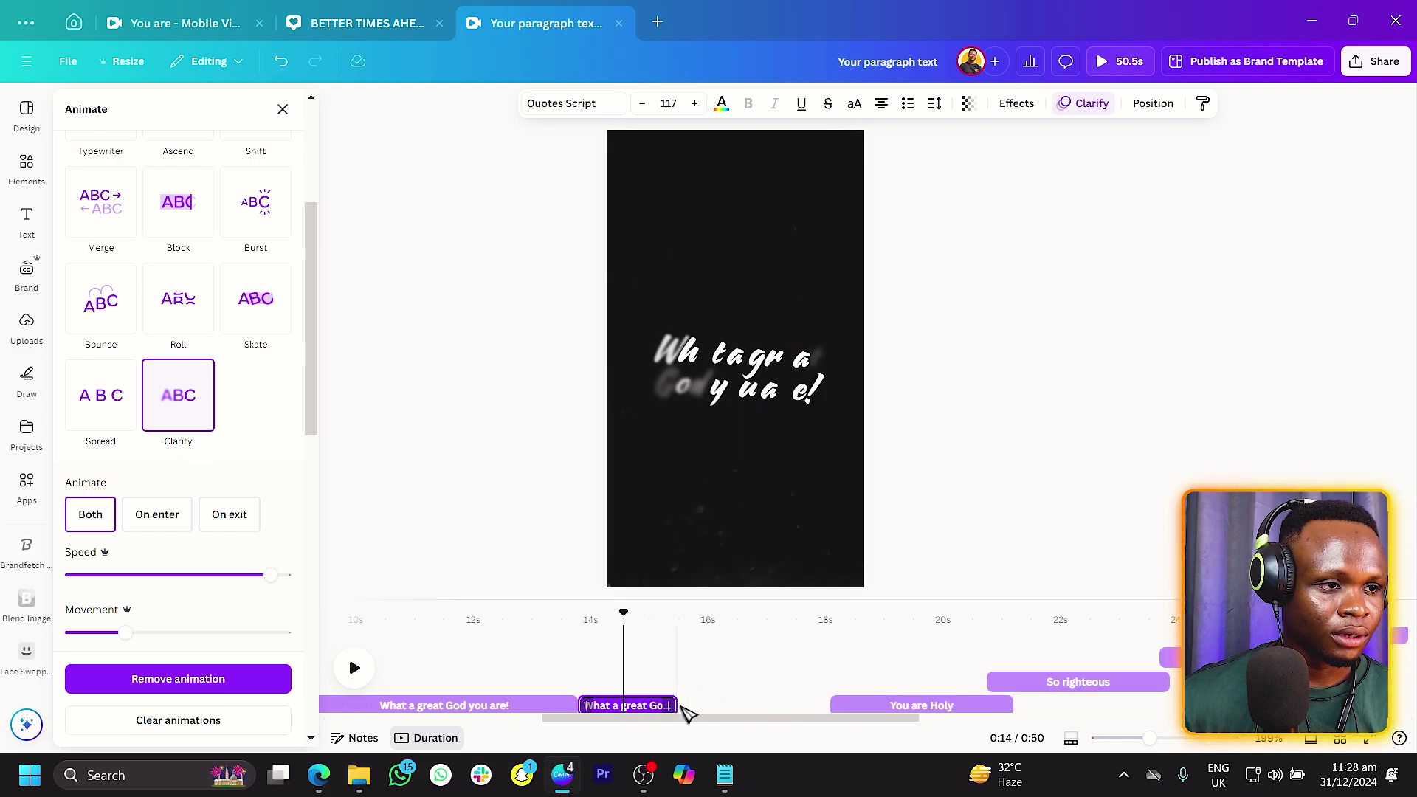
left_click_drag(678, 705, 829, 705)
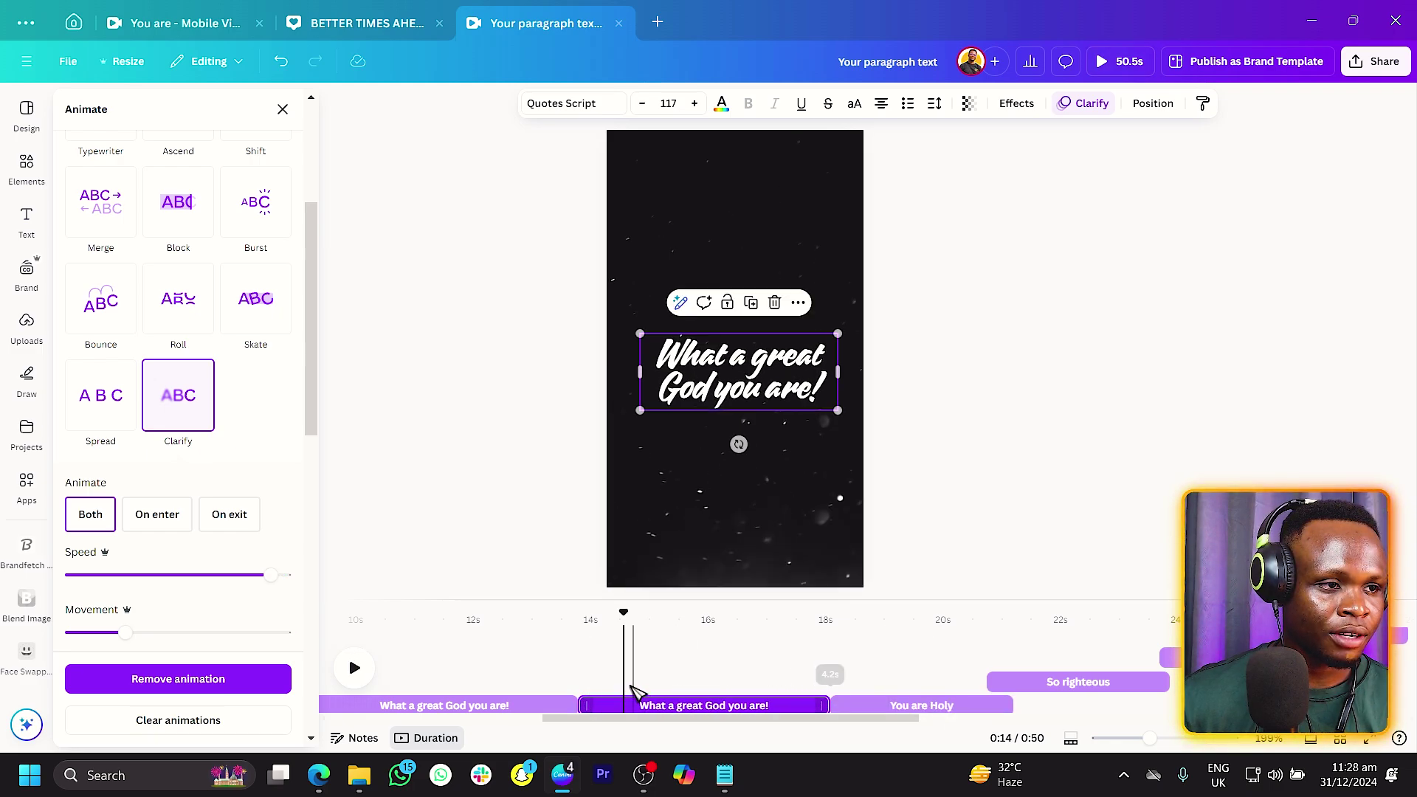
- Play back the second "What a great God you are!" and extend it to about 20.3 seconds, with "You are Holy" directly after it
left_click(557, 646)
left_click(355, 667)
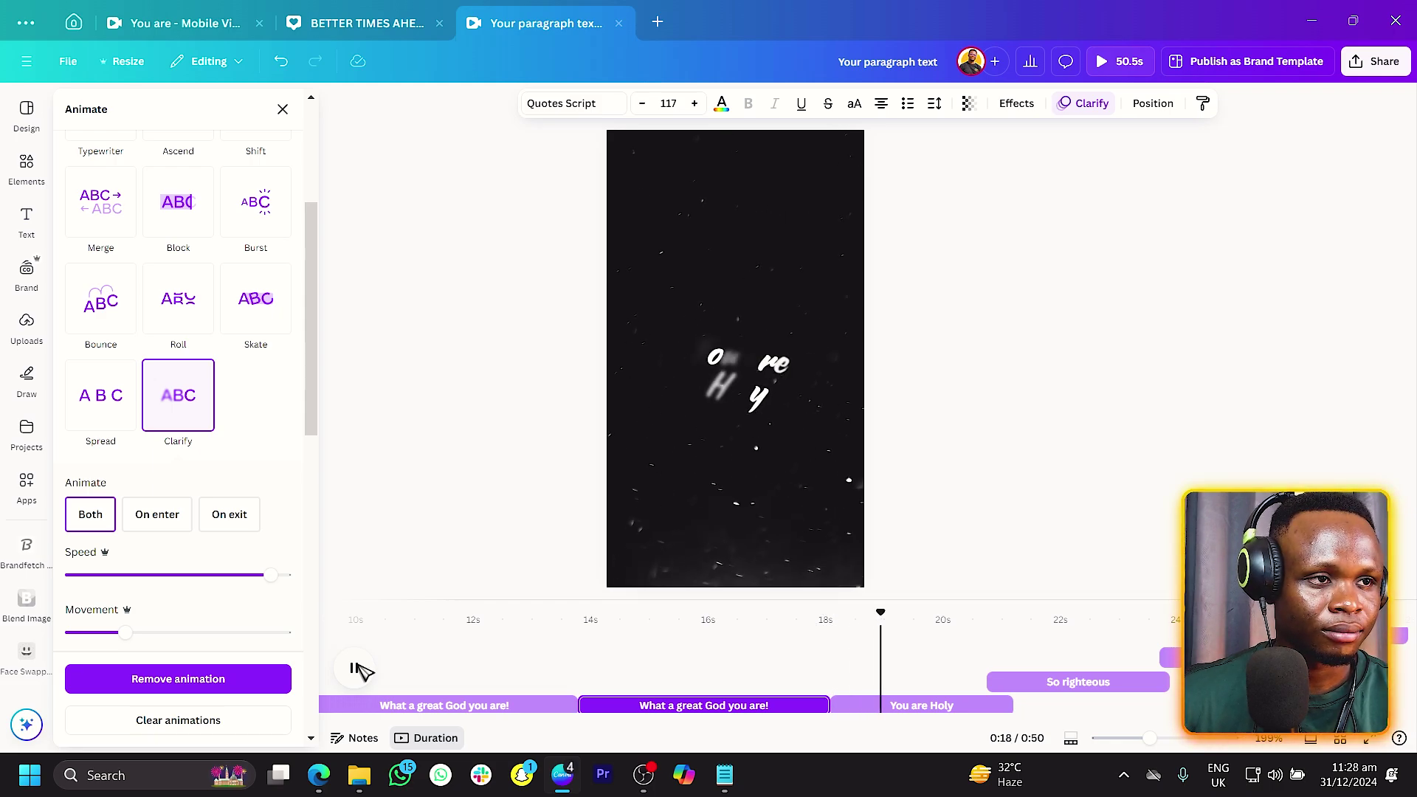
left_click(356, 669)
left_click_drag(1010, 609, 1002, 609)
left_click(932, 710)
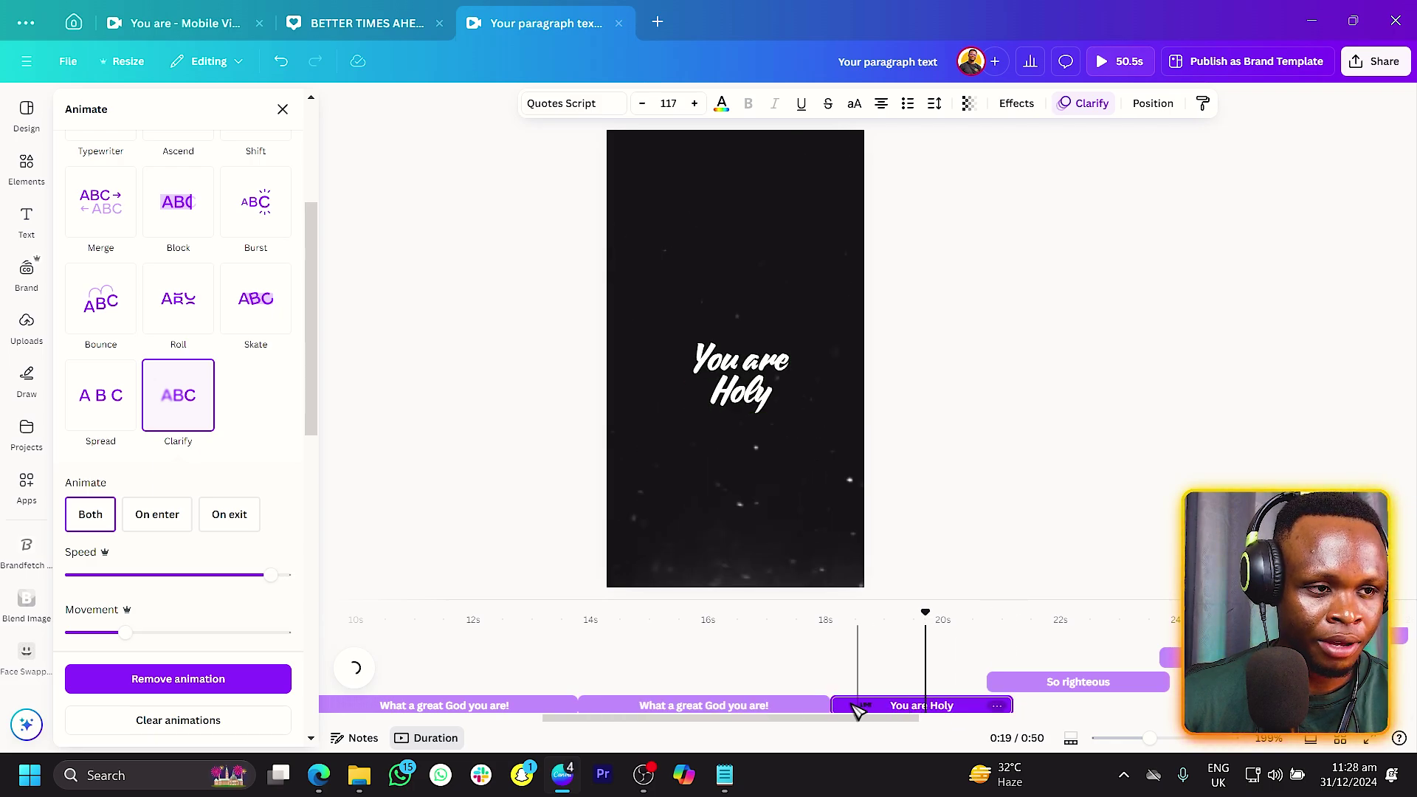
left_click_drag(858, 710, 960, 702)
left_click_drag(900, 634, 890, 614)
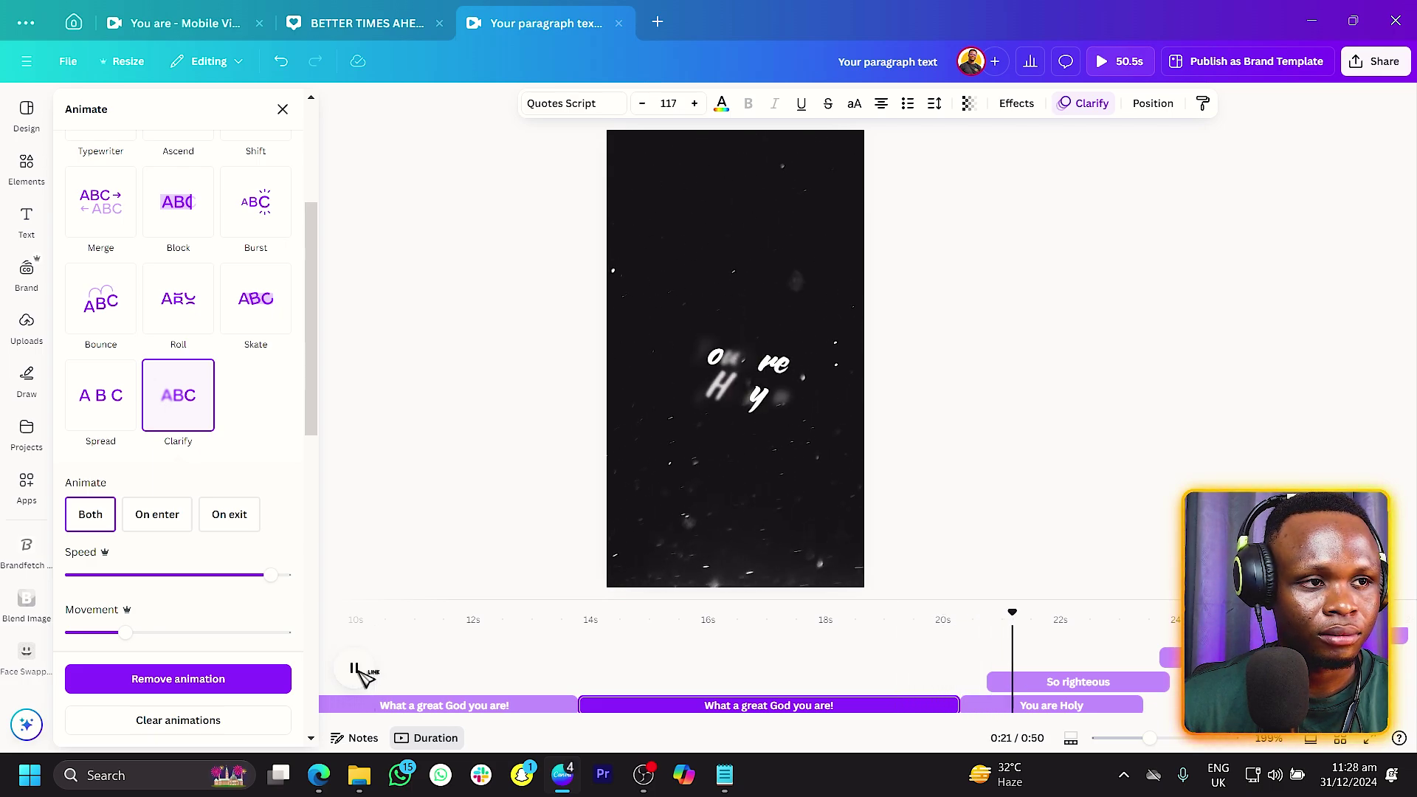
- Place "So righteous" directly after "You are Holy" on the timeline, followed by "Magnificent", and play back the section
left_click(355, 668)
left_click_drag(1056, 681, 1203, 683)
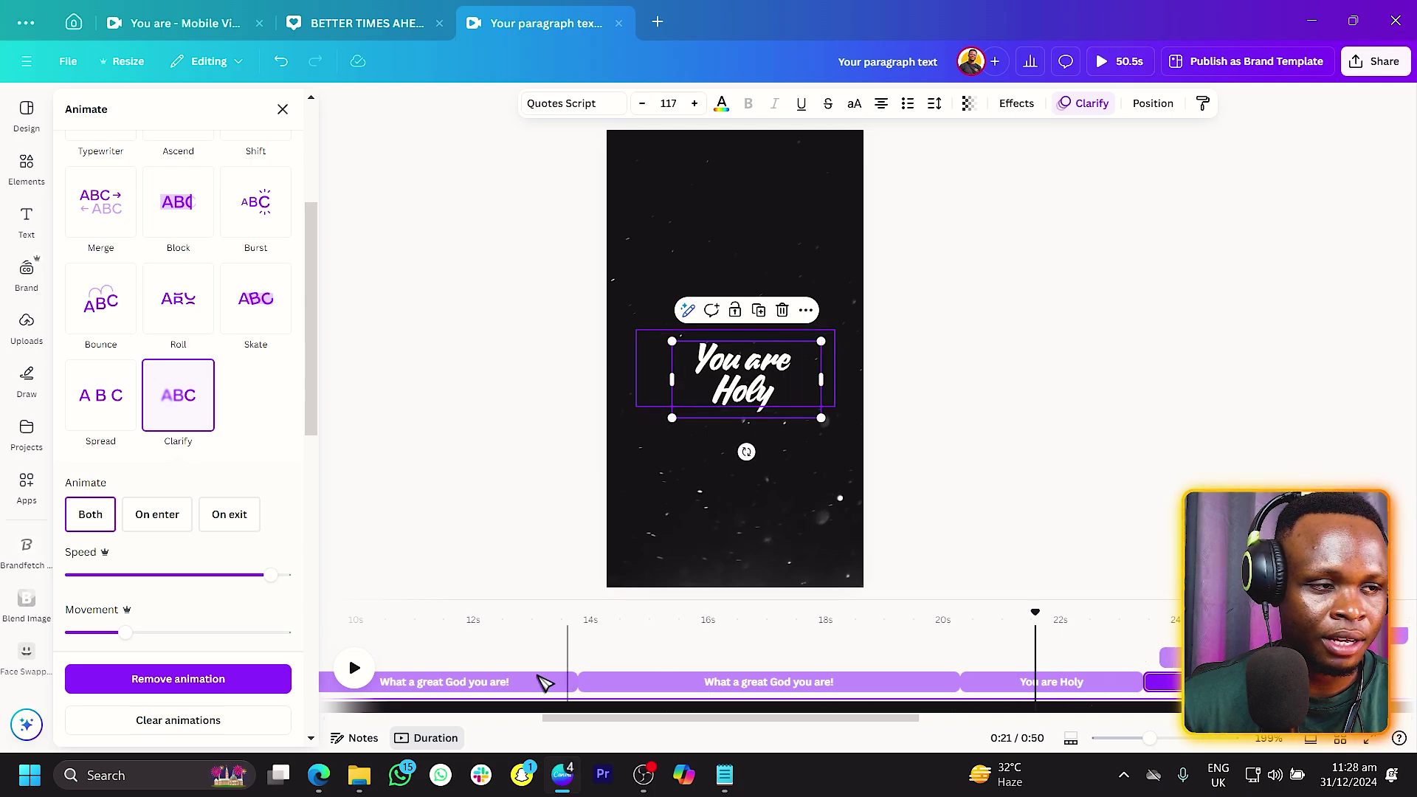
left_click(355, 669)
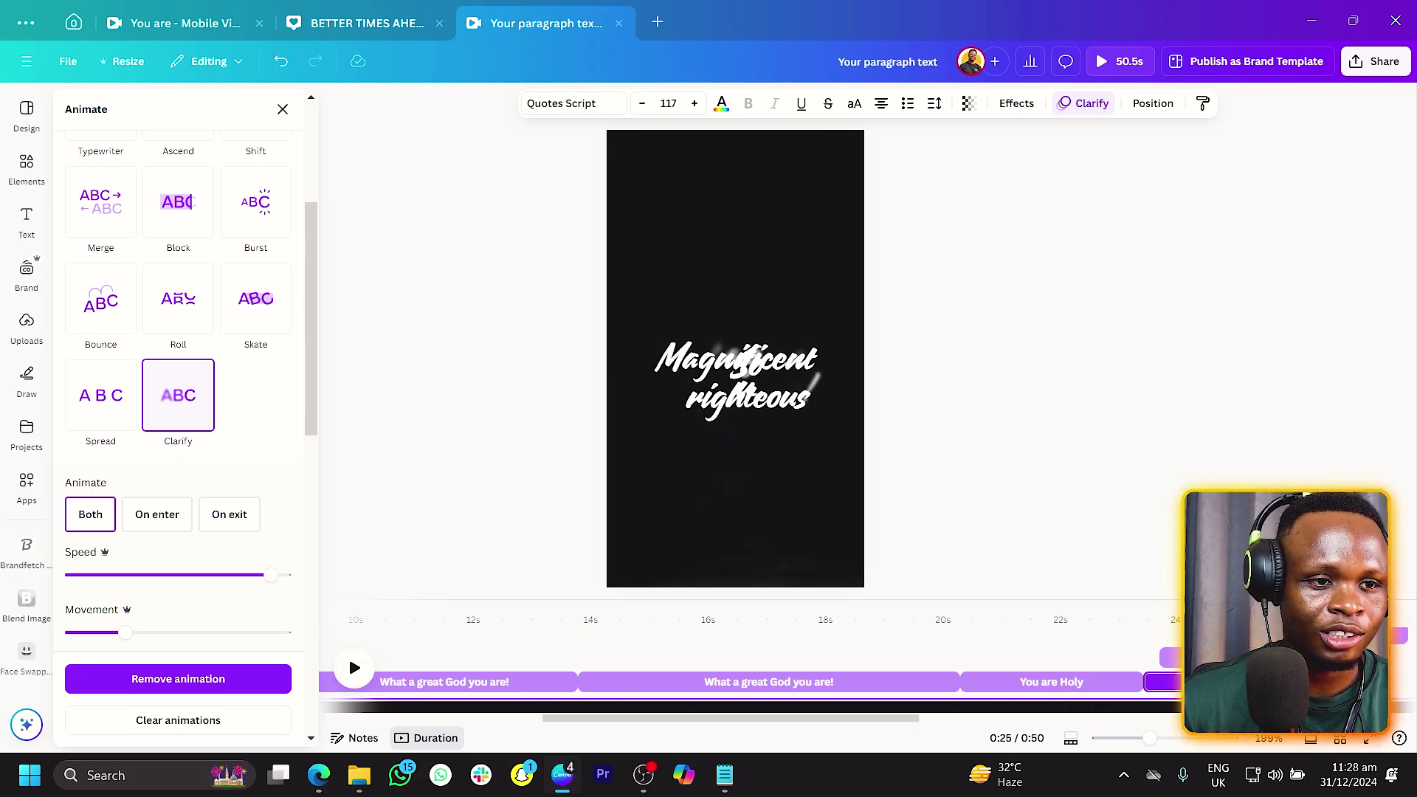
left_click(1120, 695)
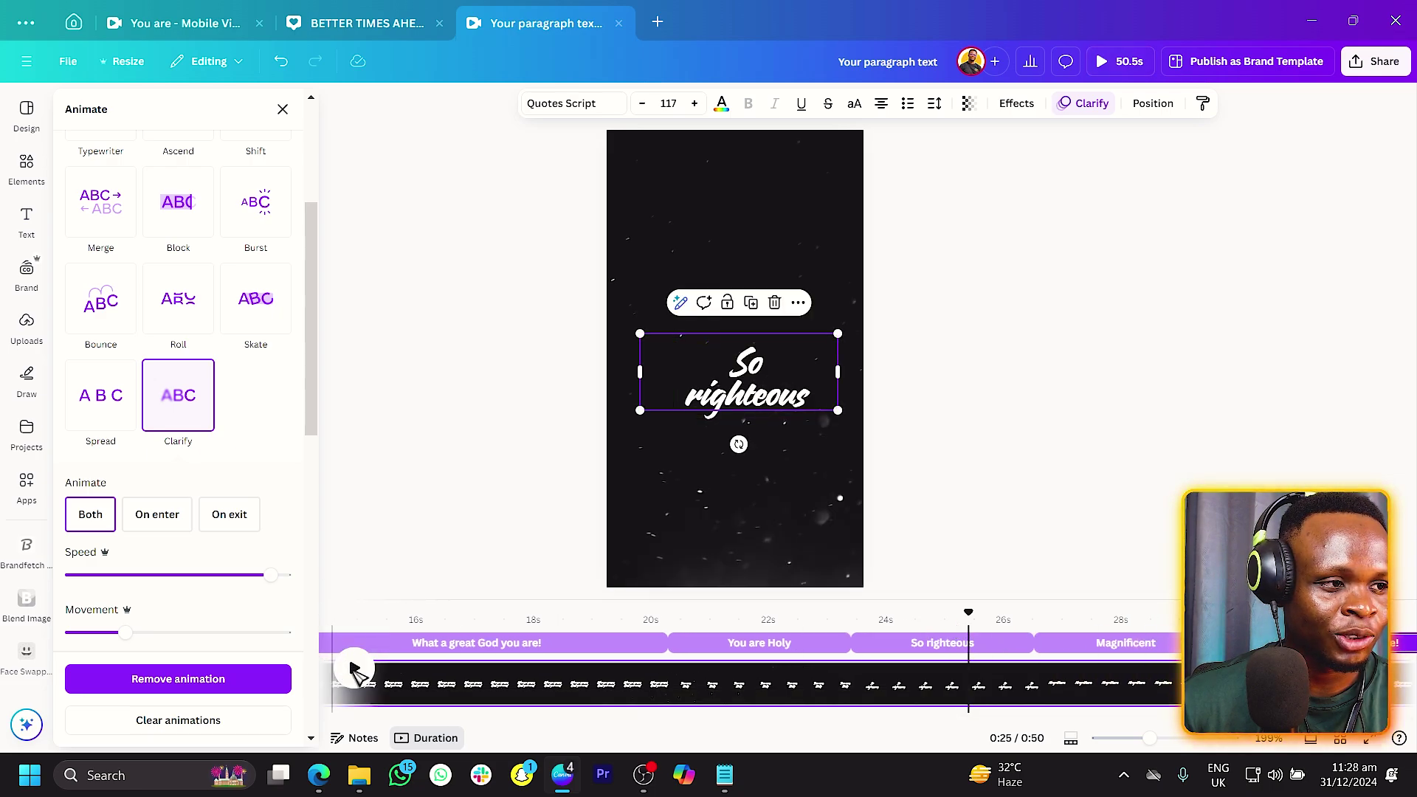
- Check the timing of "So righteous" by playback, trim its end to about 25.8 seconds and extend the start of "Magnificent" to meet it
left_click(355, 670)
left_click(354, 670)
left_click(990, 623)
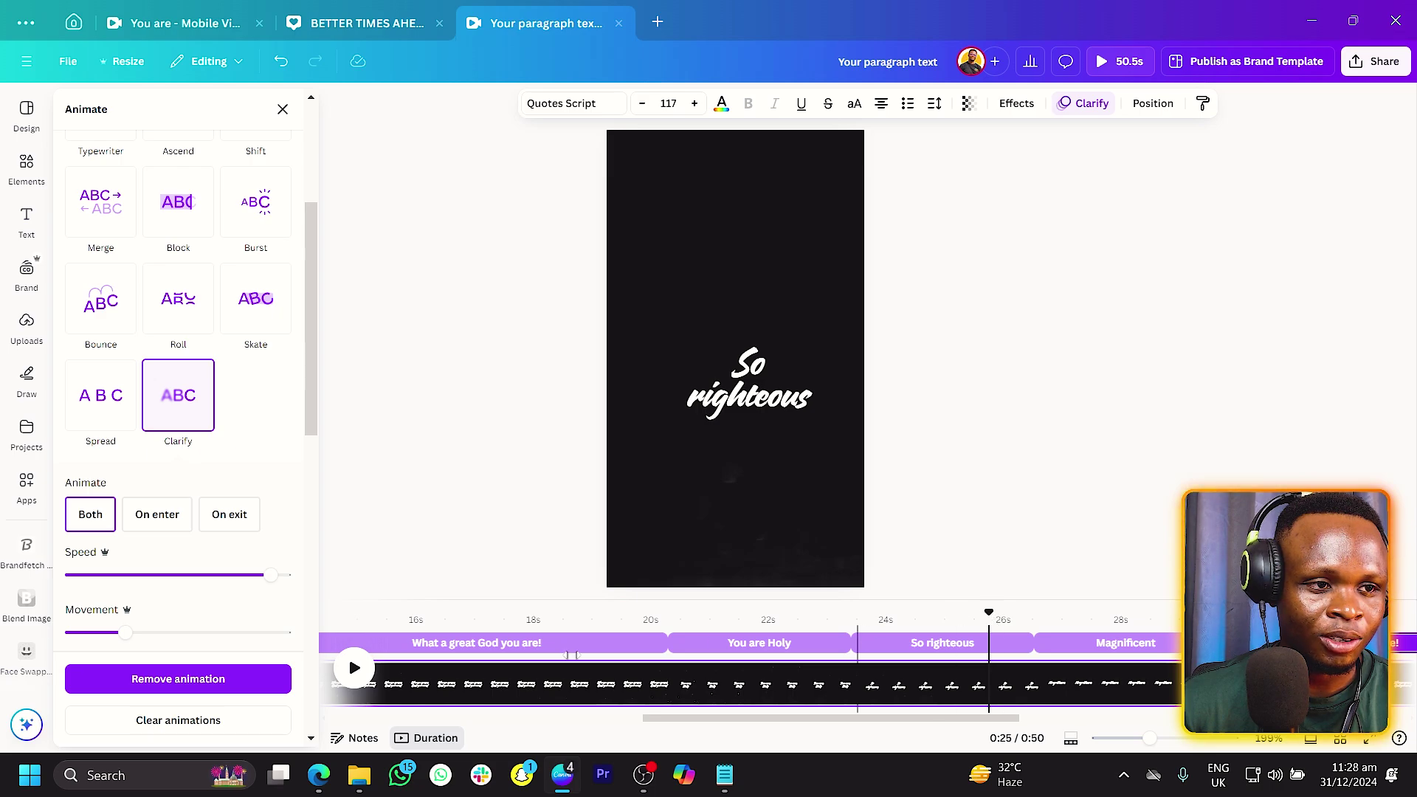
left_click(354, 661)
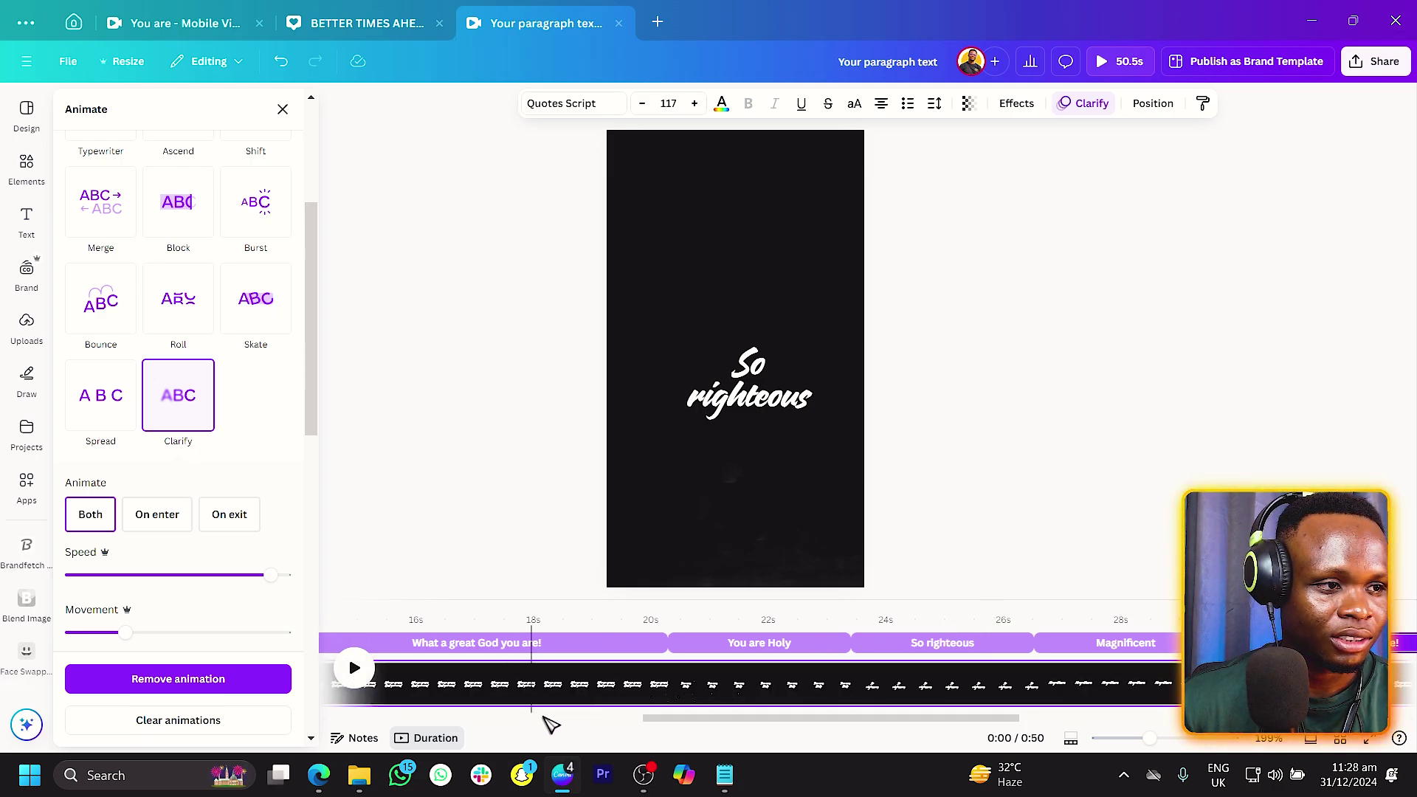
left_click_drag(667, 719, 802, 738)
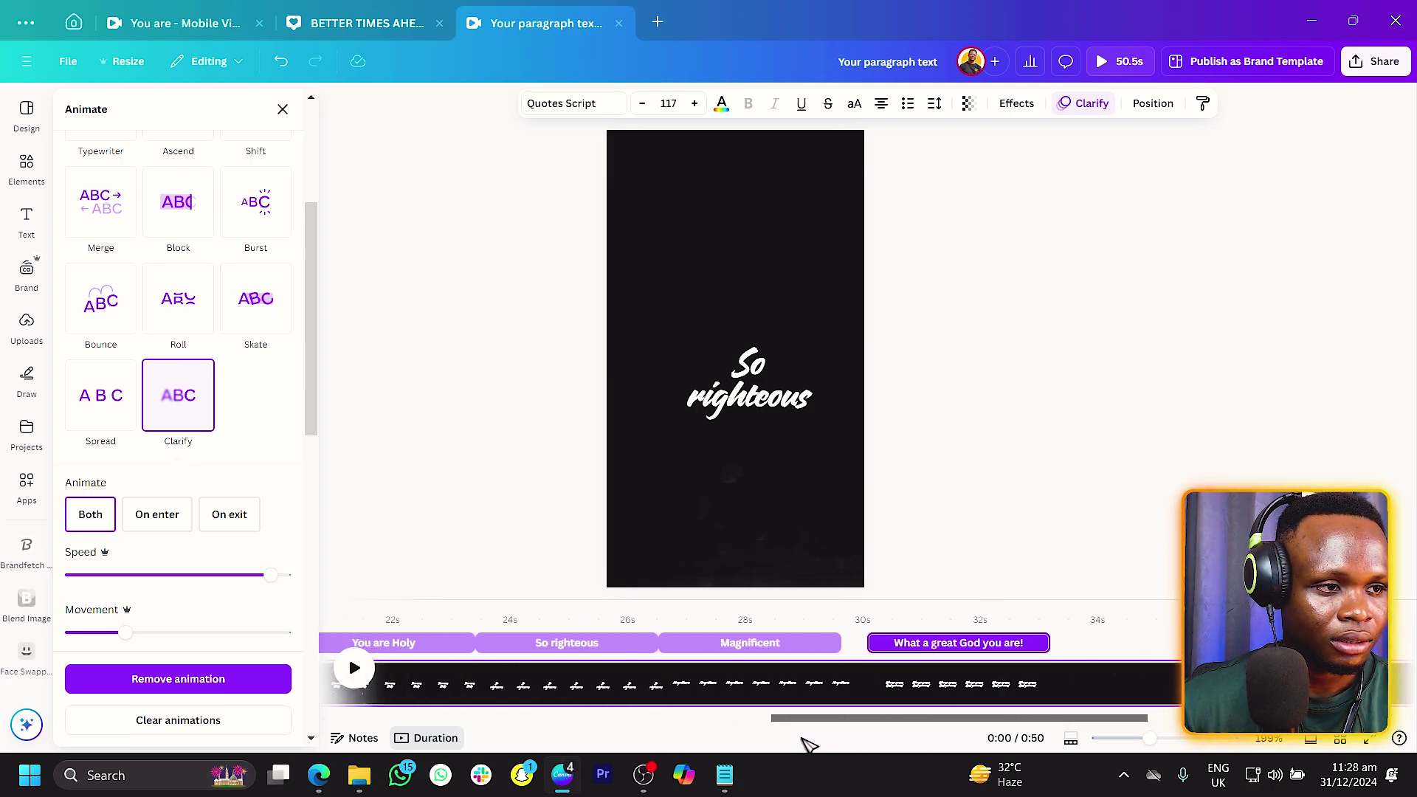
left_click(574, 620)
left_click(354, 668)
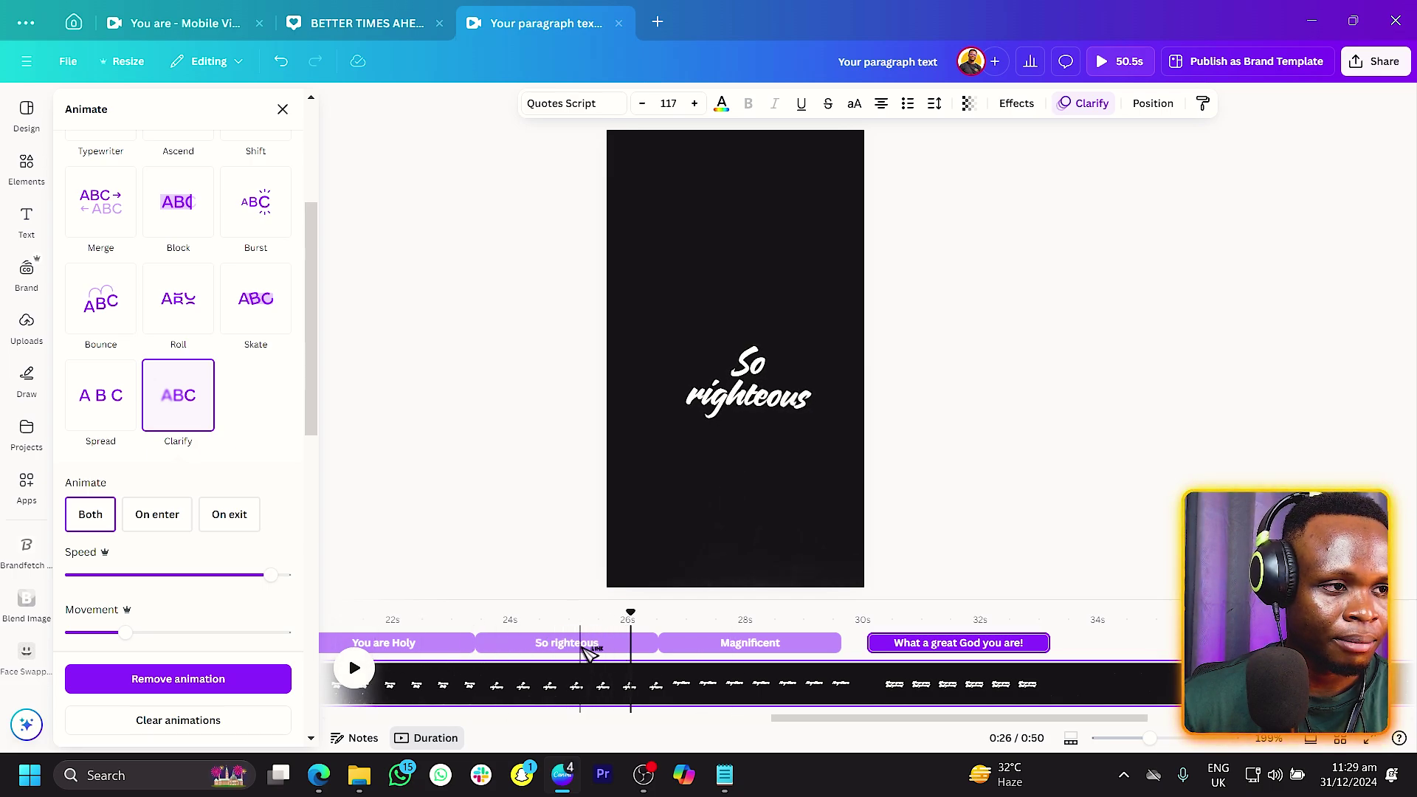
left_click(642, 653)
left_click_drag(649, 644, 614, 643)
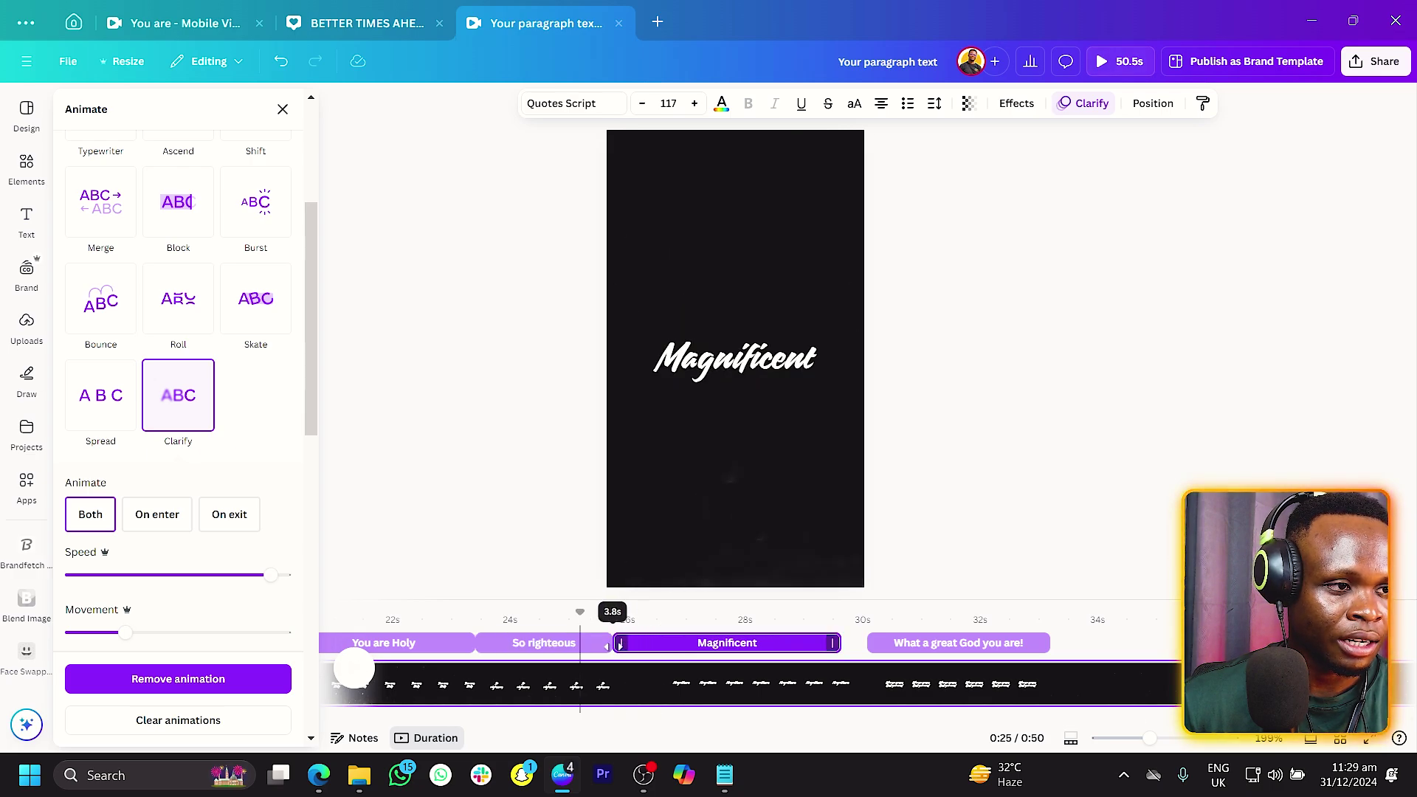
- Play back the "Magnificent" text and add "God" to it on a second line
left_click(355, 677)
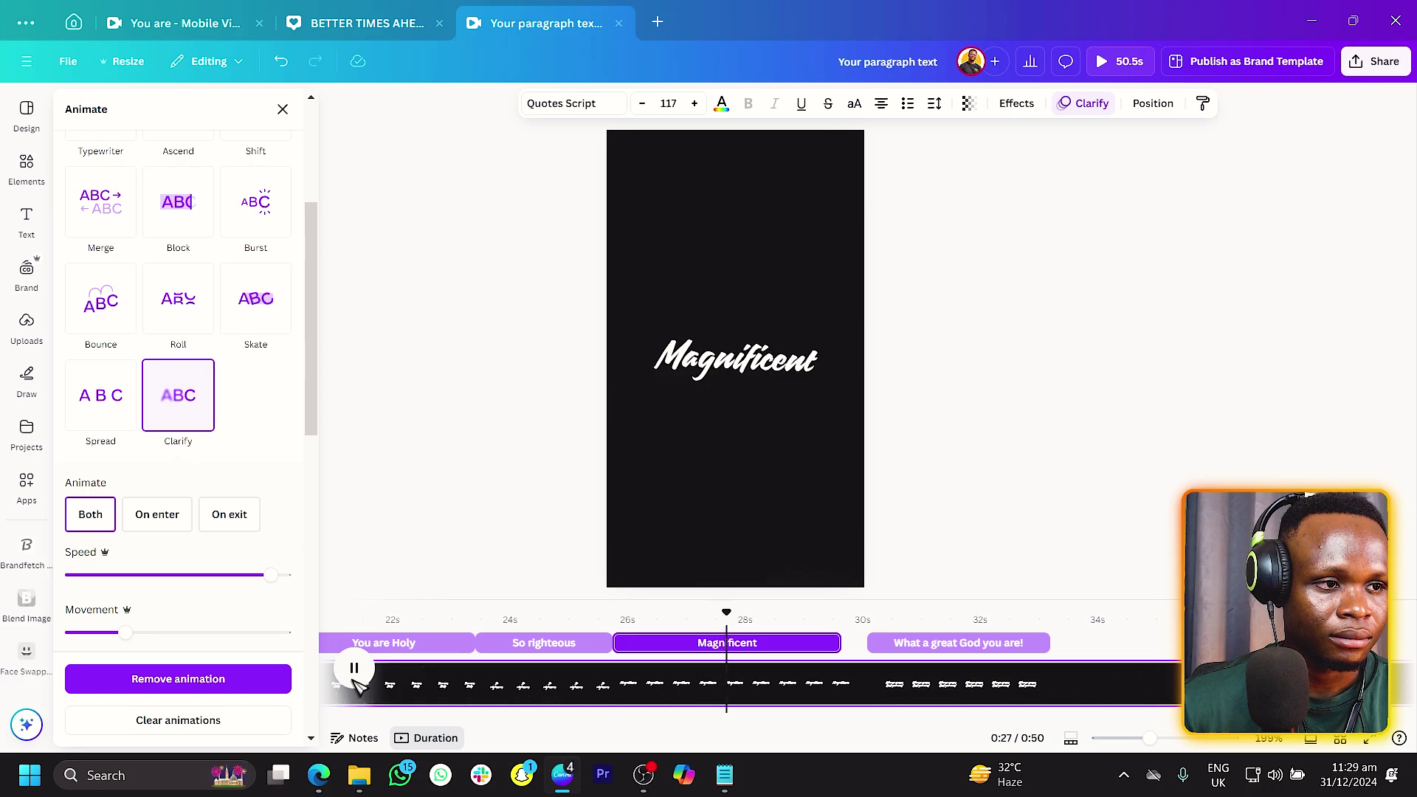
left_click(355, 672)
left_click(817, 366)
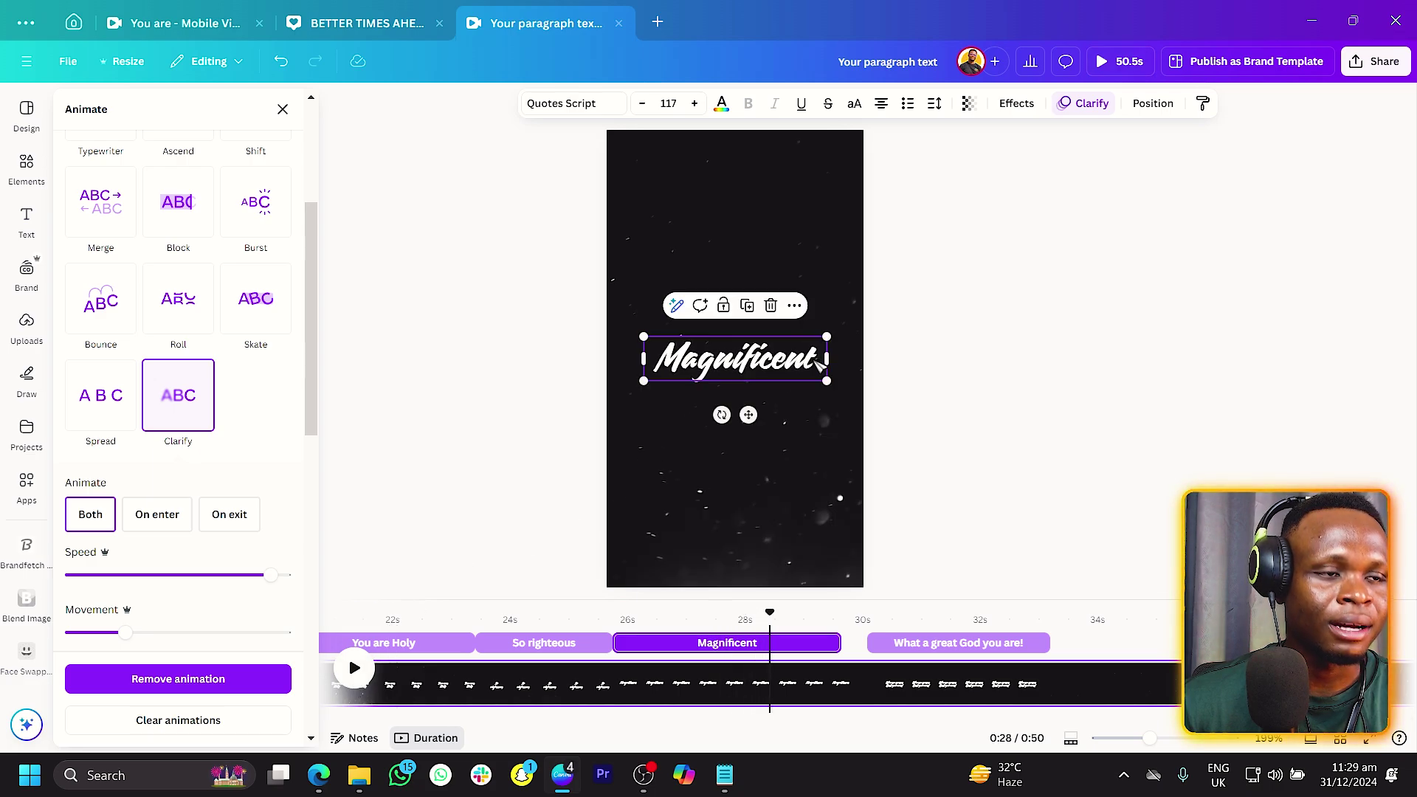
key("Return")
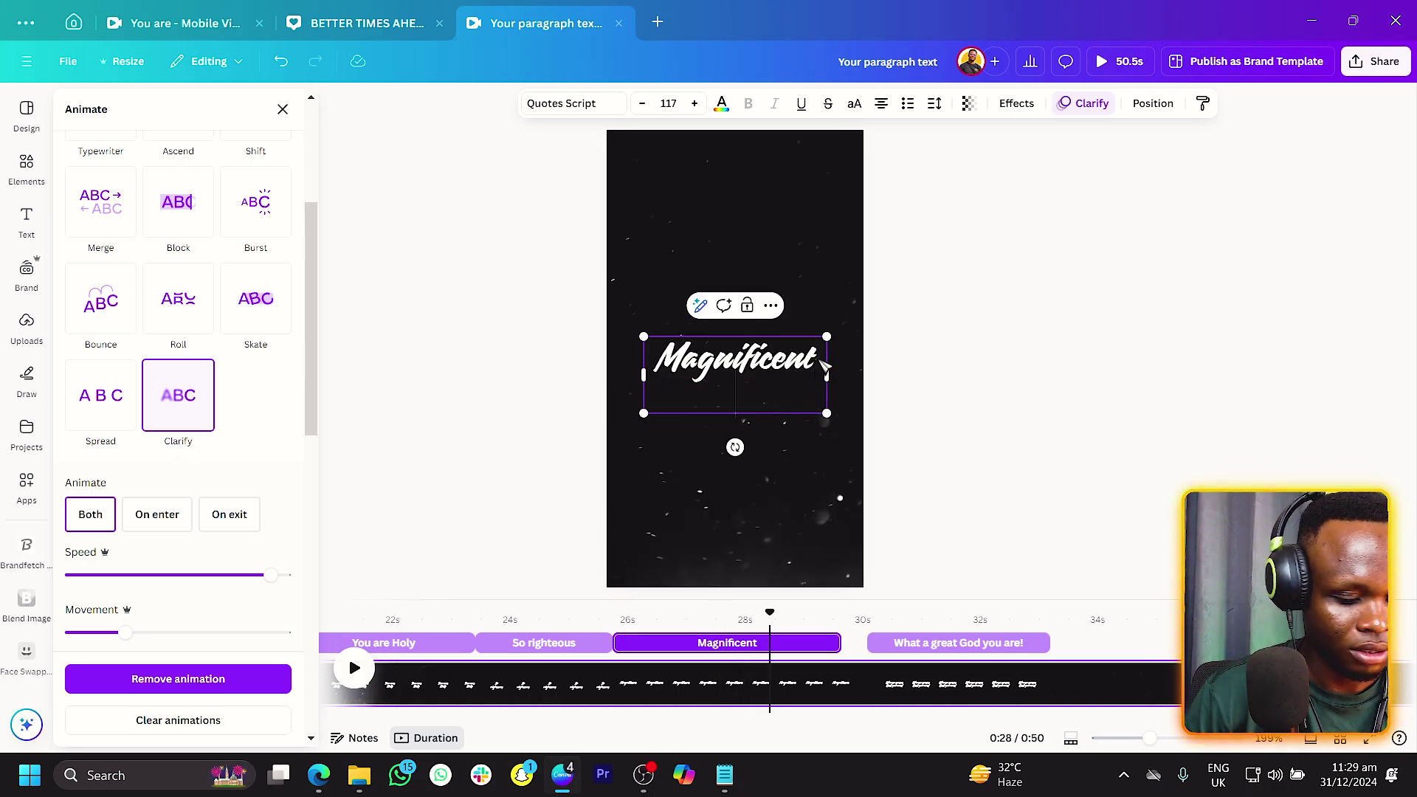
type("God")
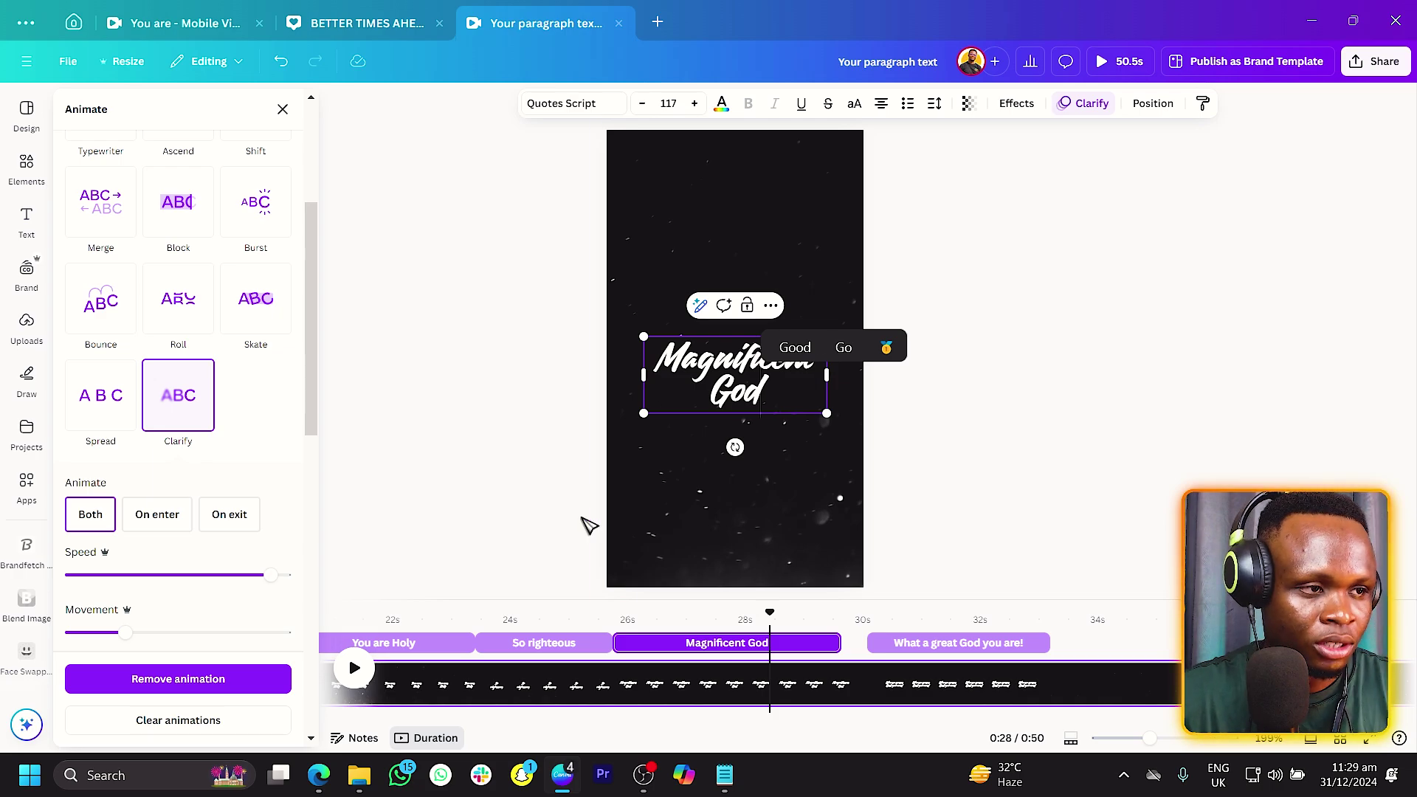
- Trim "Magnificent God" to end at about 29 seconds after playback and move the last "What a great God you are!" to start at about 30.8 seconds
left_click(355, 668)
left_click(356, 668)
left_click_drag(839, 644, 808, 645)
left_click_drag(905, 649, 949, 648)
left_click(705, 648)
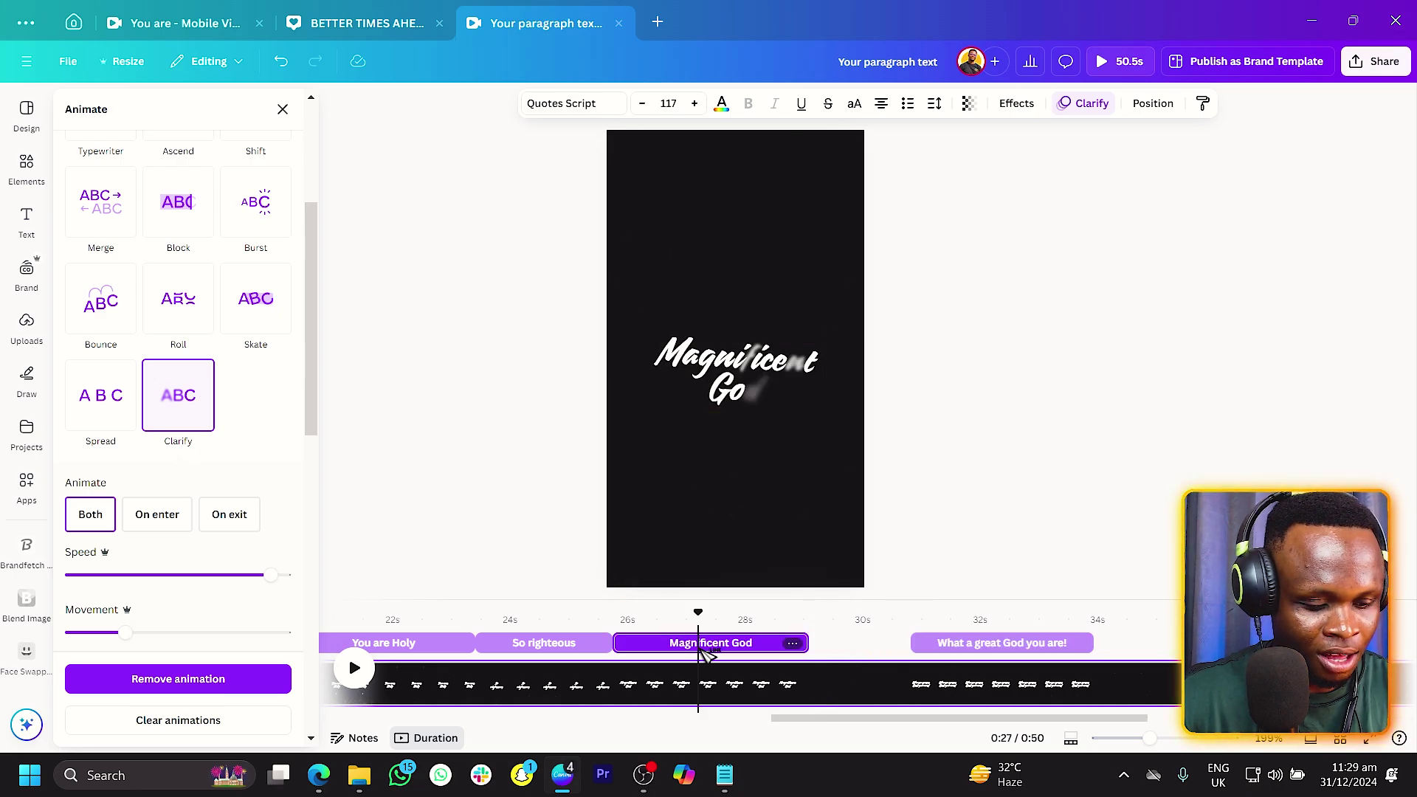
- Duplicate the "Magnificent God" text and place the copy directly after it, starting at 29.0 seconds on the timeline
key("ctrl+d")
left_click_drag(701, 649, 907, 643)
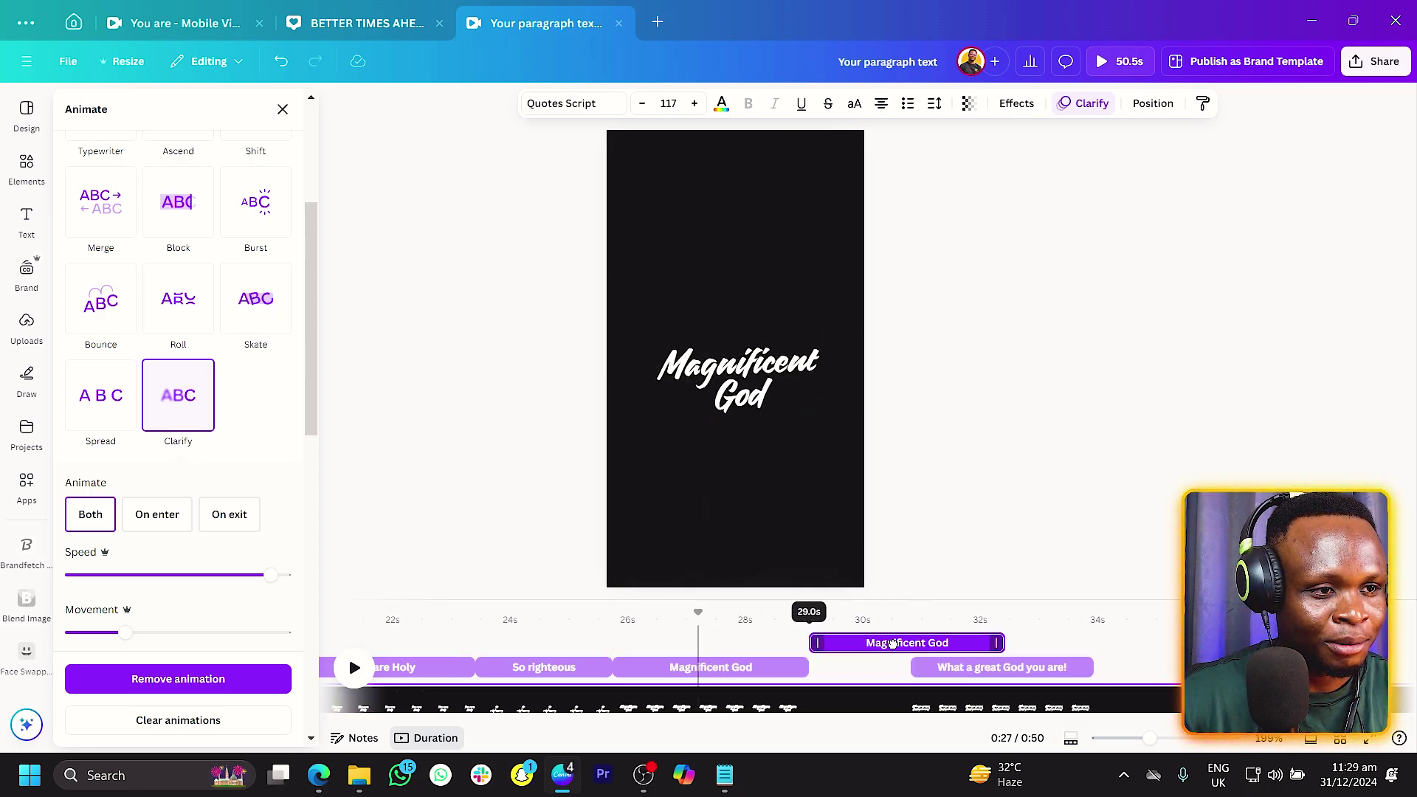
left_click(876, 636)
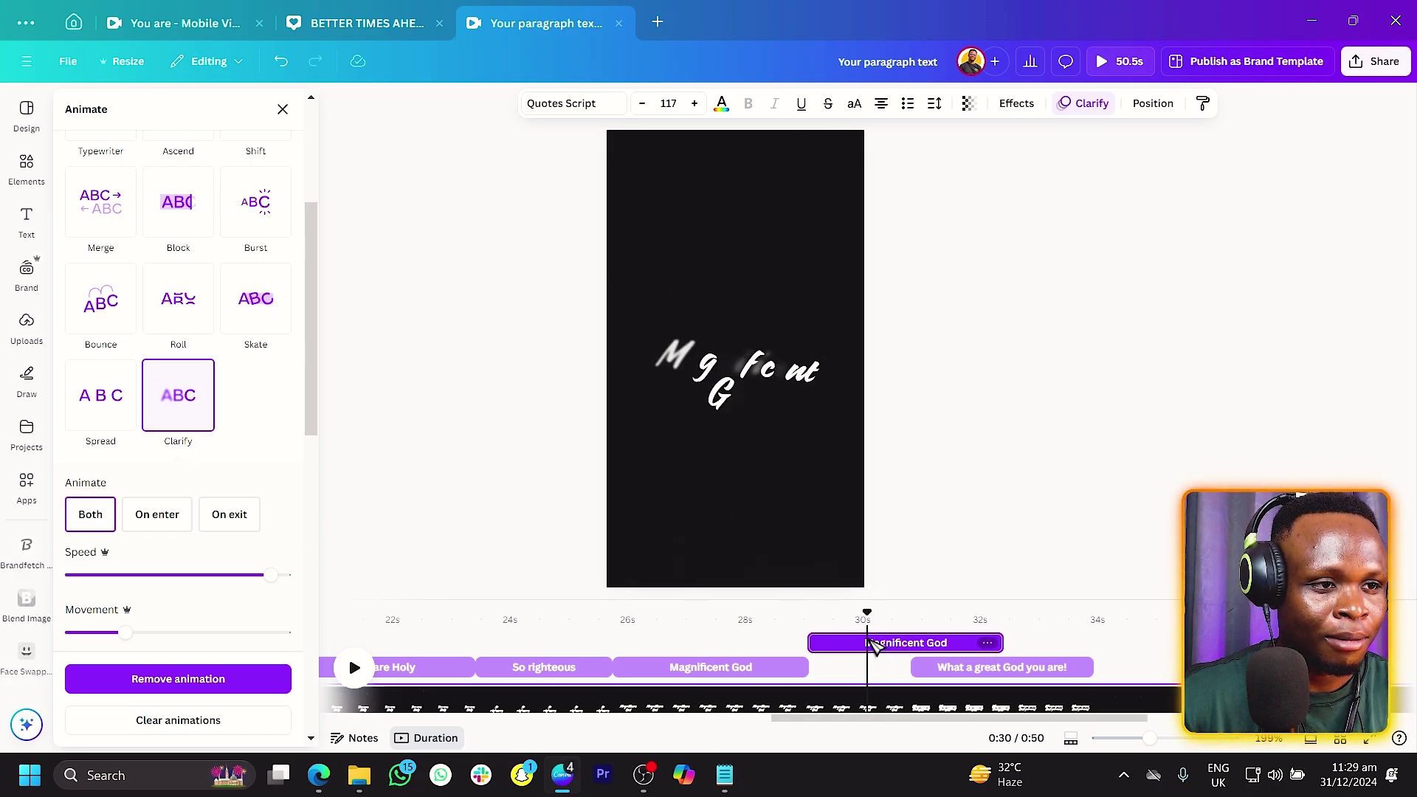
- Replace the copied text with "Oh!" and enlarge it to font size 283
double_click(747, 380)
type("O")
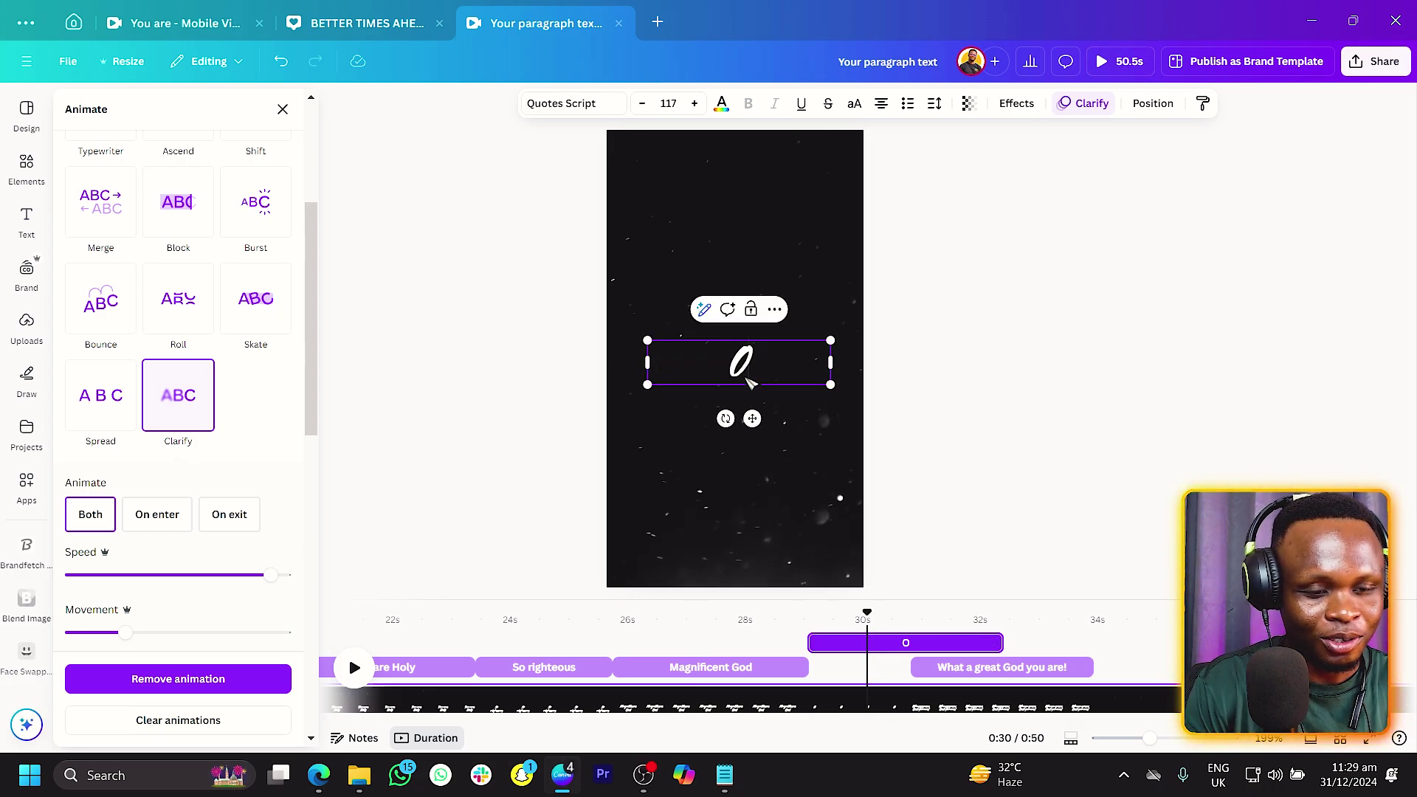
type("h!")
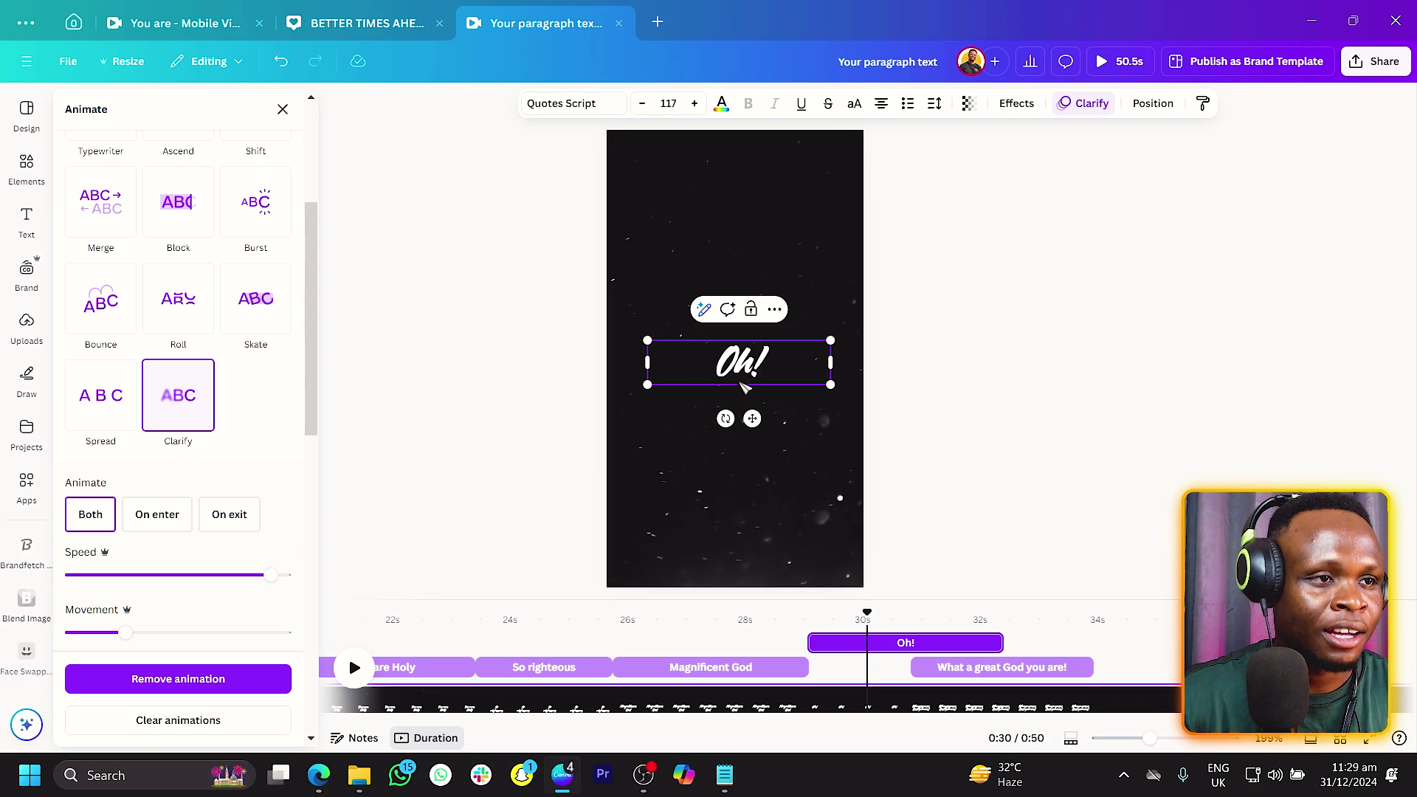
left_click_drag(836, 359, 828, 308)
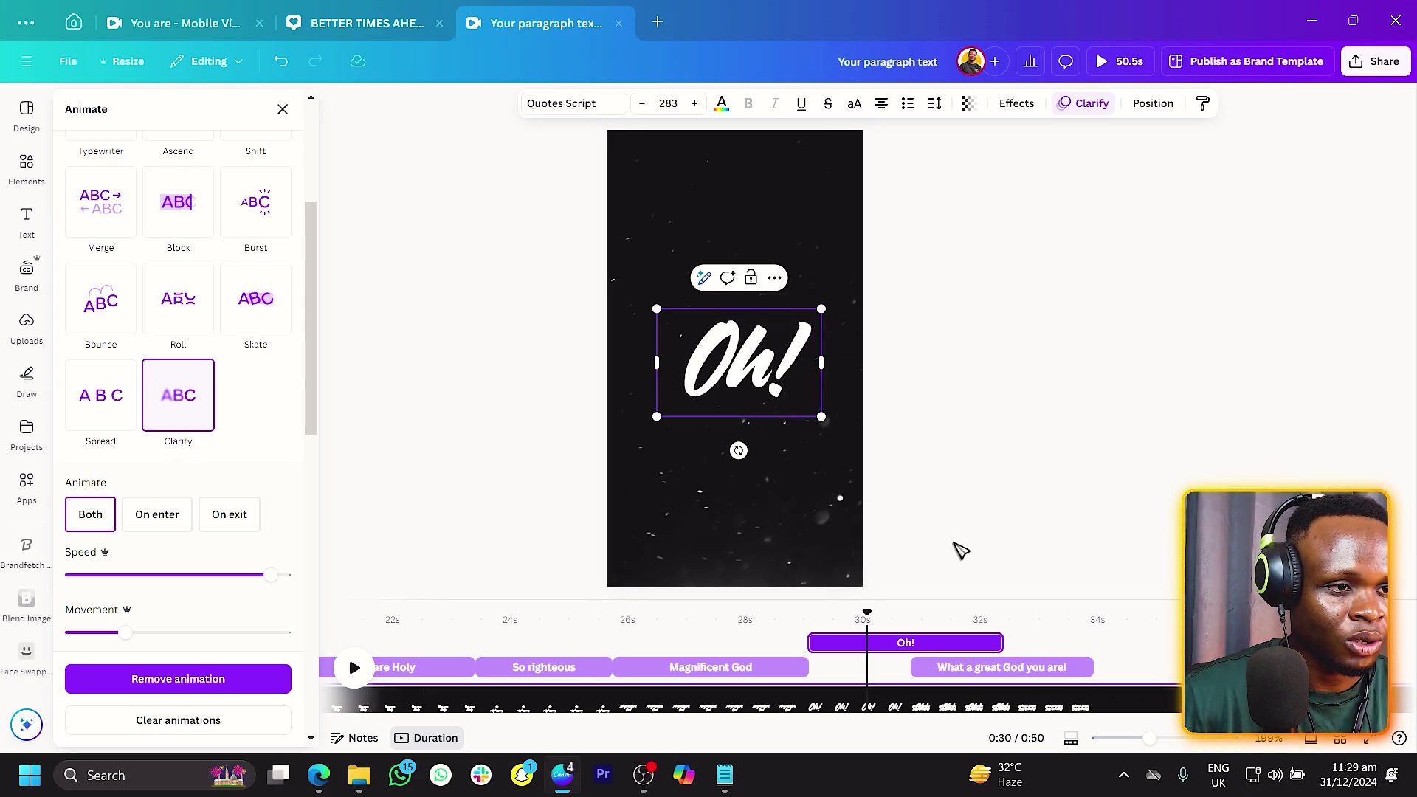
- Move the last "What a great God you are!" to start at 32.4 seconds and play back from about 28 seconds
left_click_drag(1033, 667, 1126, 668)
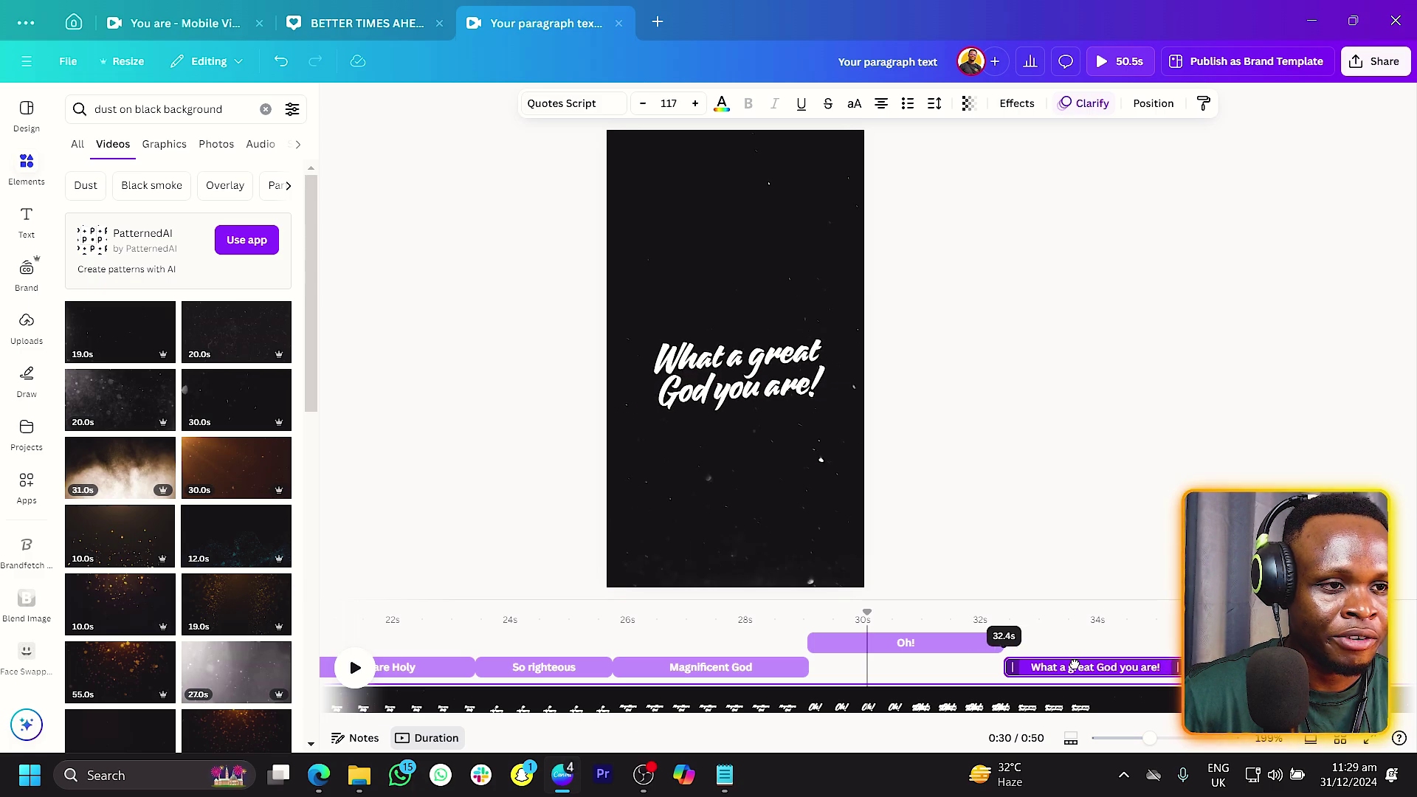
left_click_drag(871, 613, 750, 612)
left_click(355, 667)
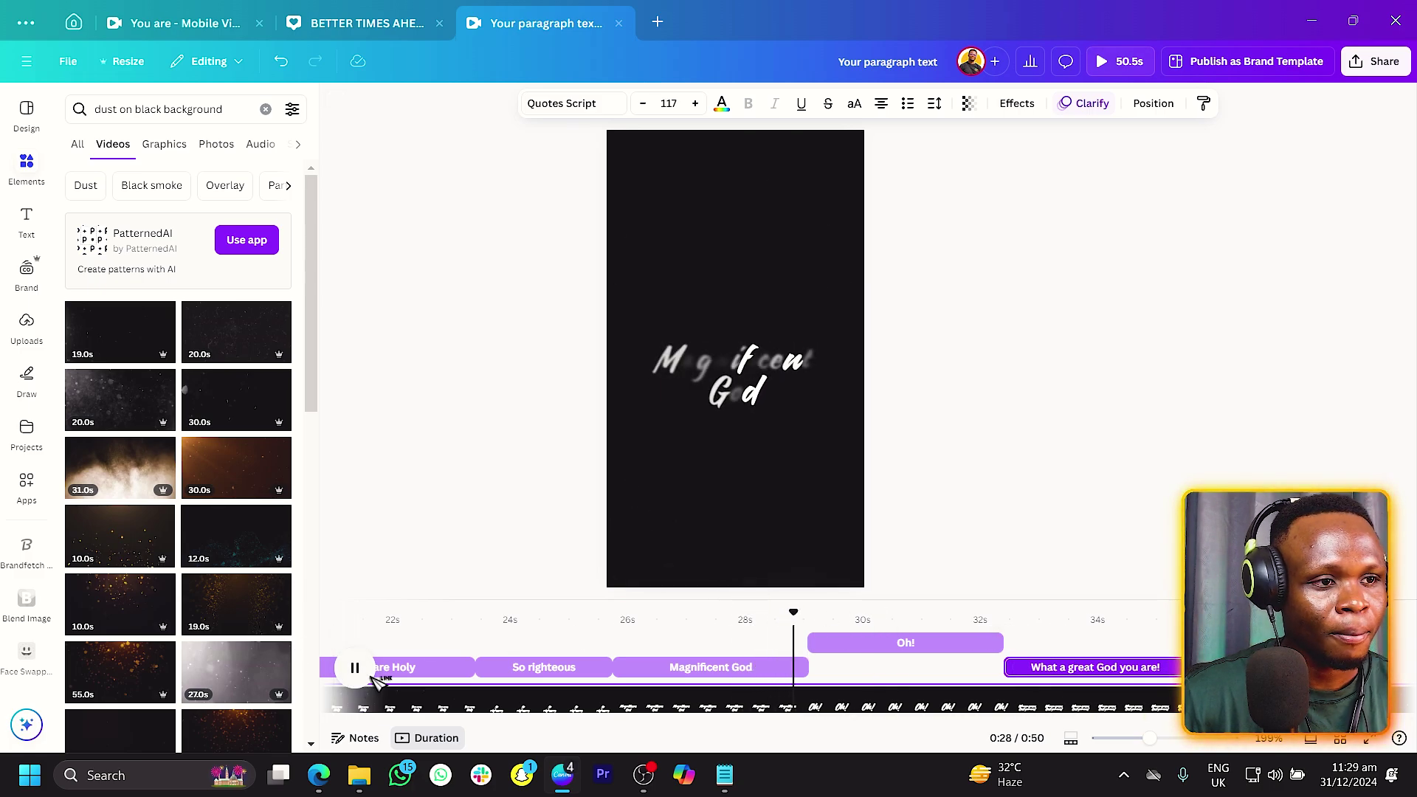
left_click(356, 669)
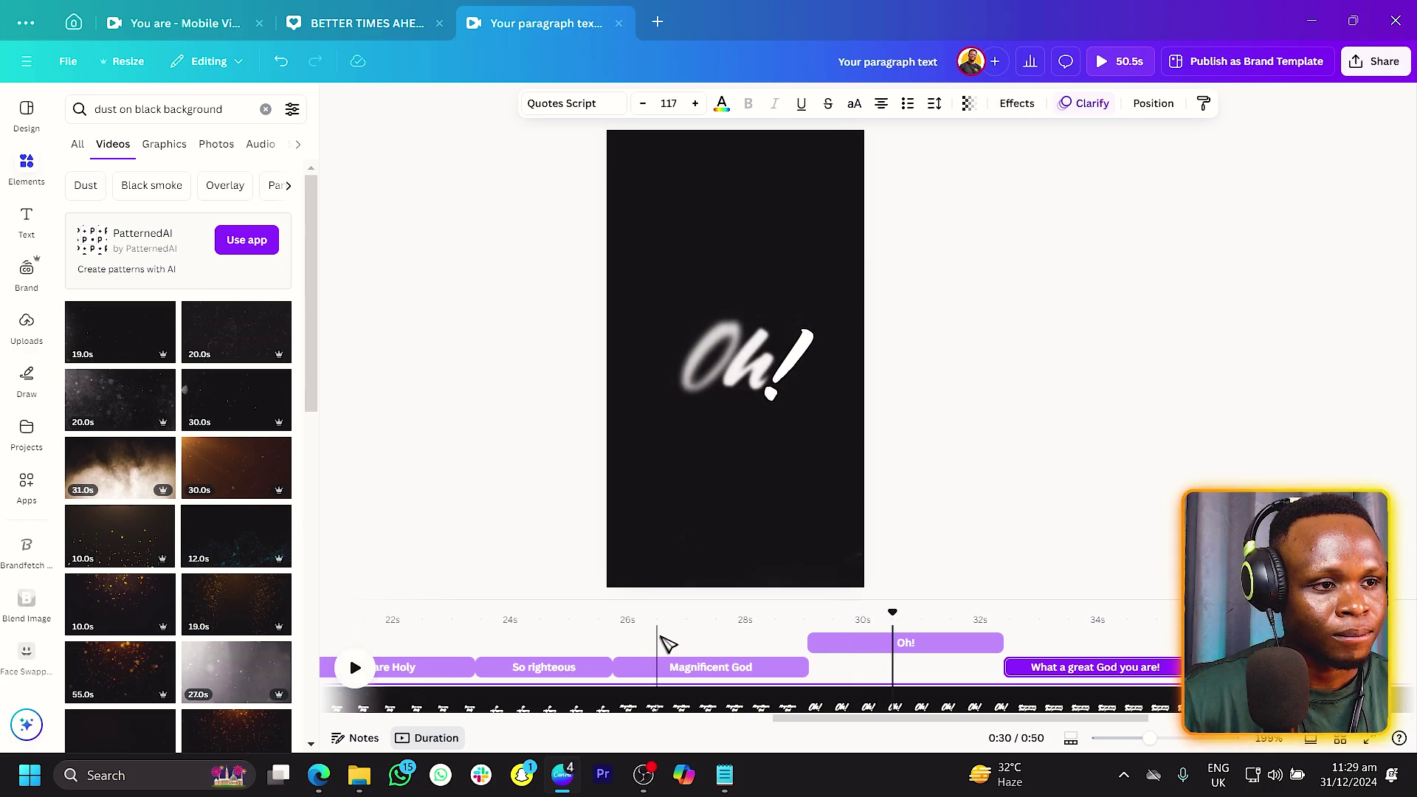
- Replay the end of "Magnificent God", trim it to end at about 28.7 seconds and move "Oh!" to meet it
left_click(750, 627)
left_click(355, 667)
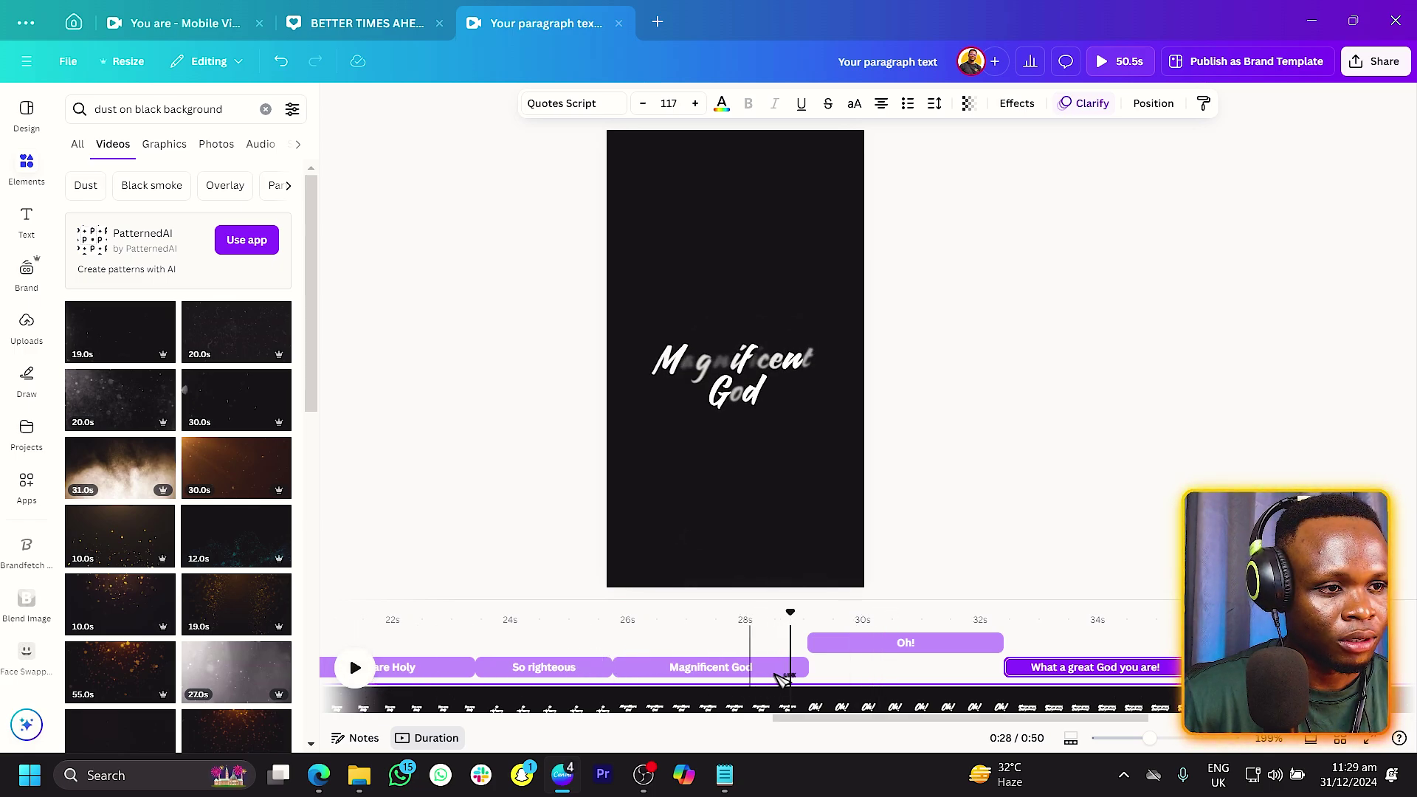
left_click(800, 669)
left_click_drag(803, 668, 819, 644)
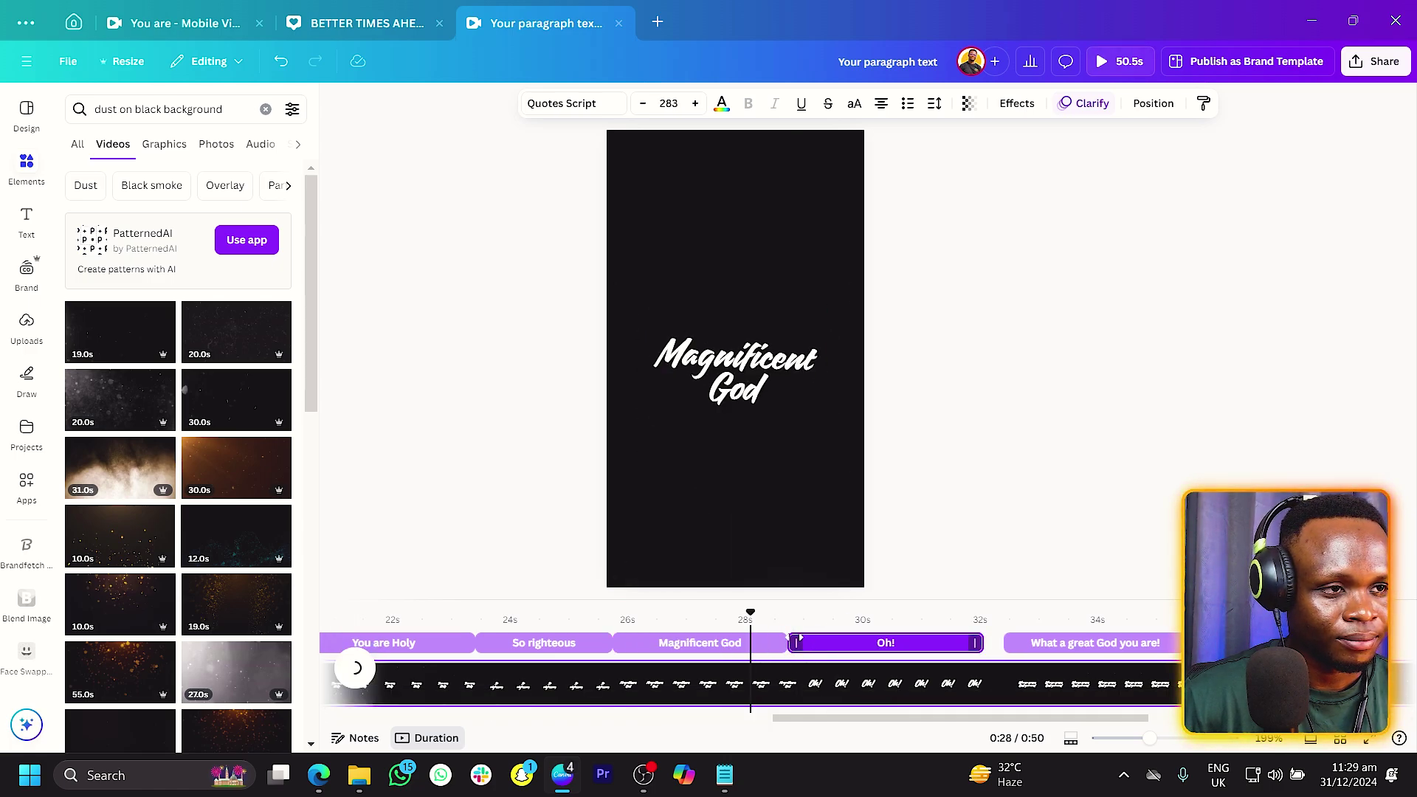
- Trim "Oh!" to end at about 29.8 seconds and move the last "What a great God you are!" directly after it
key("space")
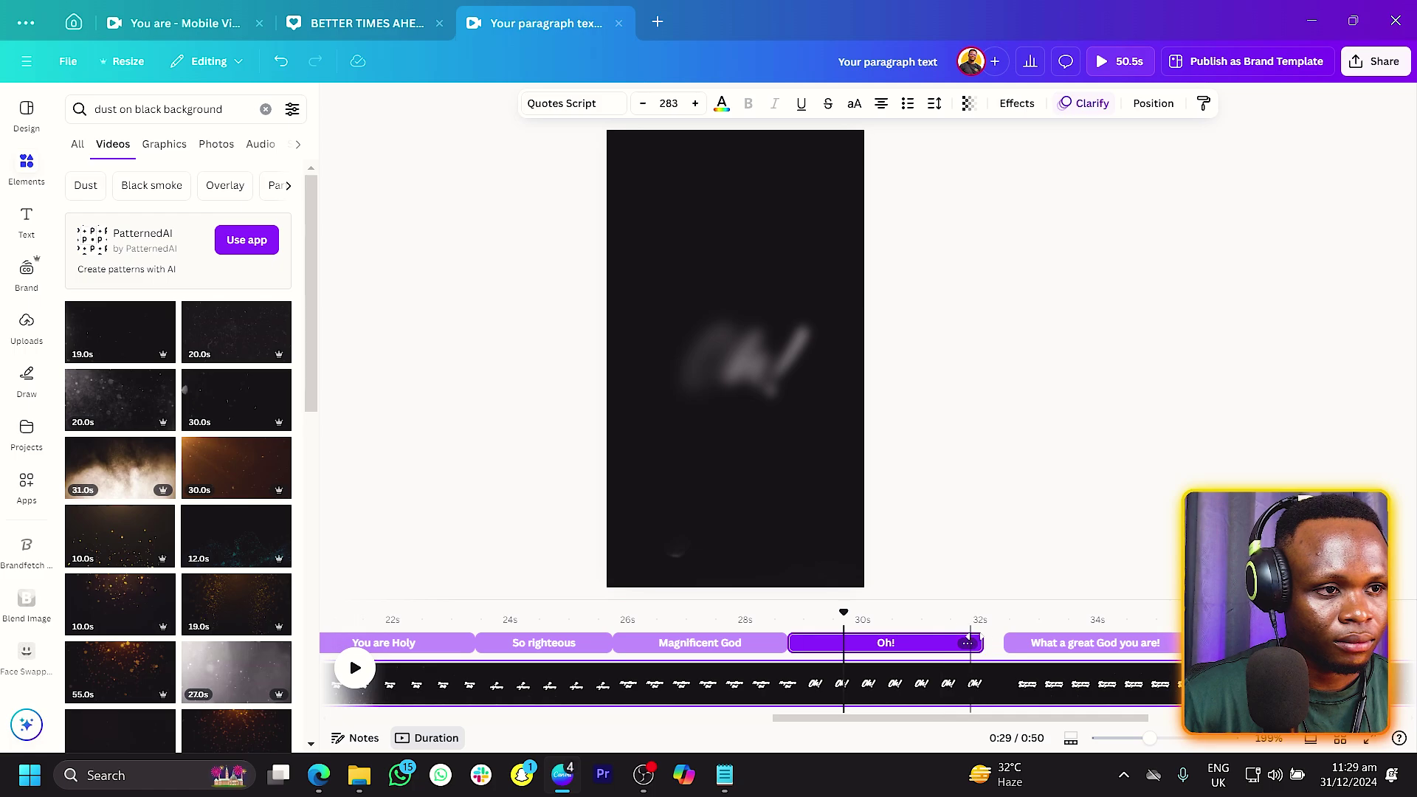
left_click_drag(972, 642, 849, 643)
left_click_drag(1027, 643, 871, 652)
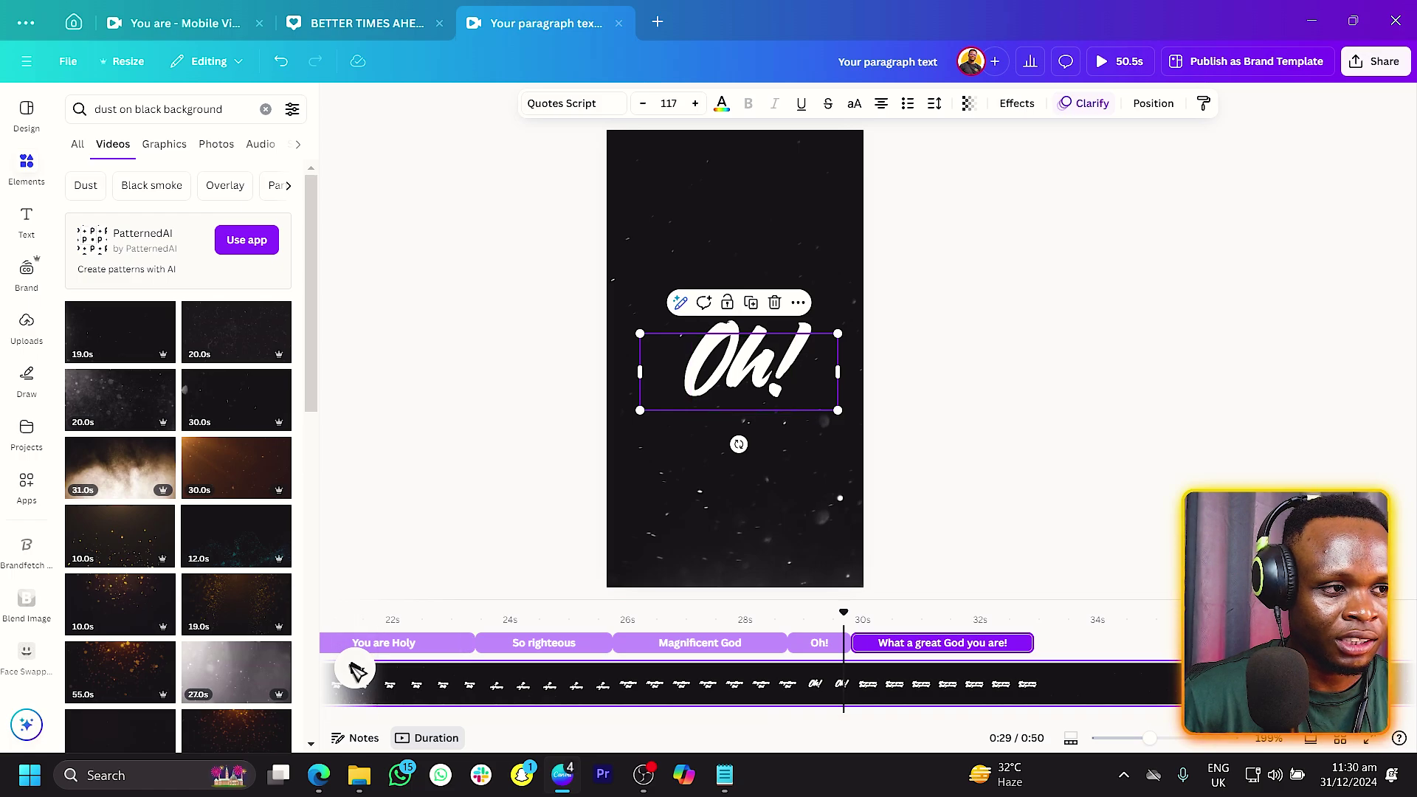
- Extend "What a great God you are!" to end at about 35 seconds after playback and place a duplicate directly after it
left_click(355, 670)
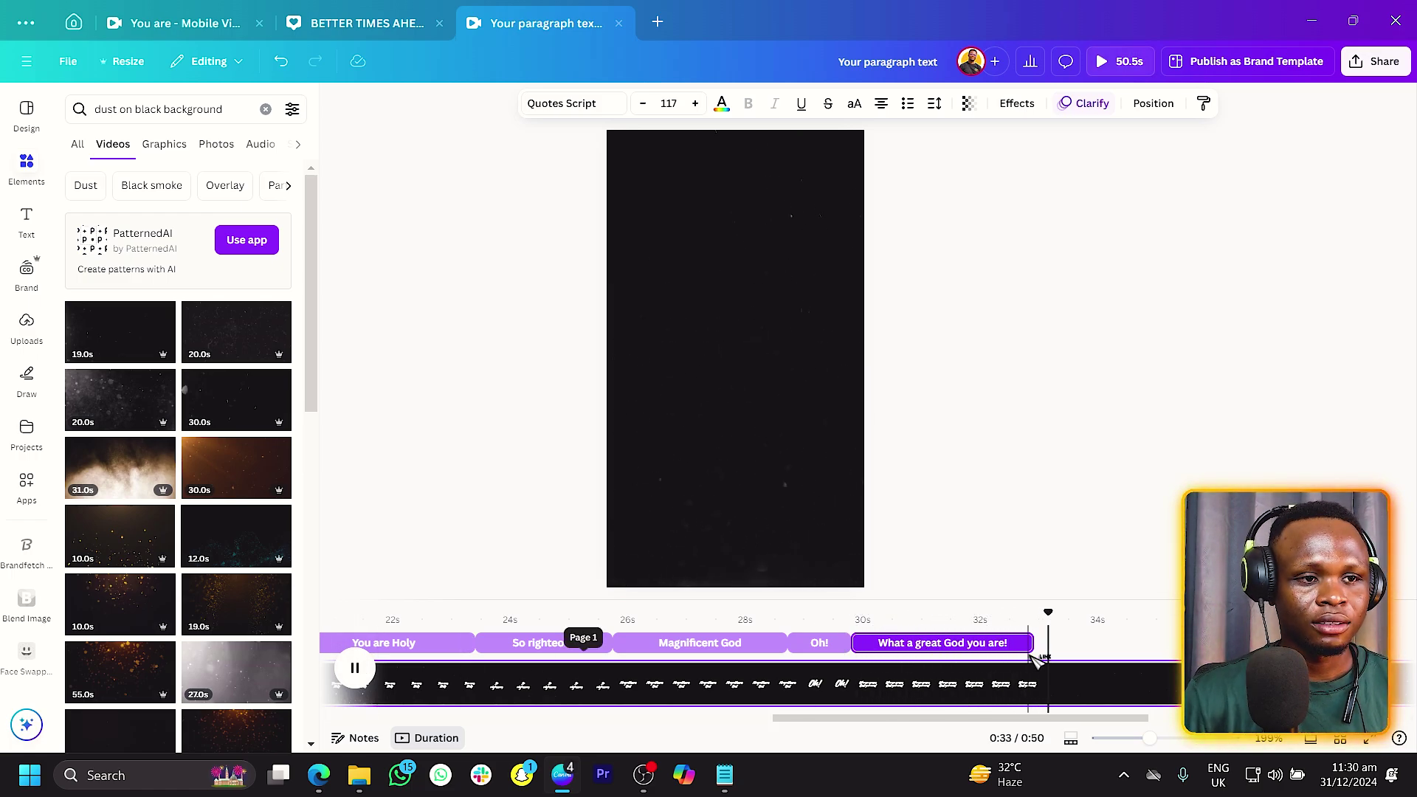
left_click_drag(1030, 654, 1153, 642)
left_click_drag(1066, 646, 1068, 645)
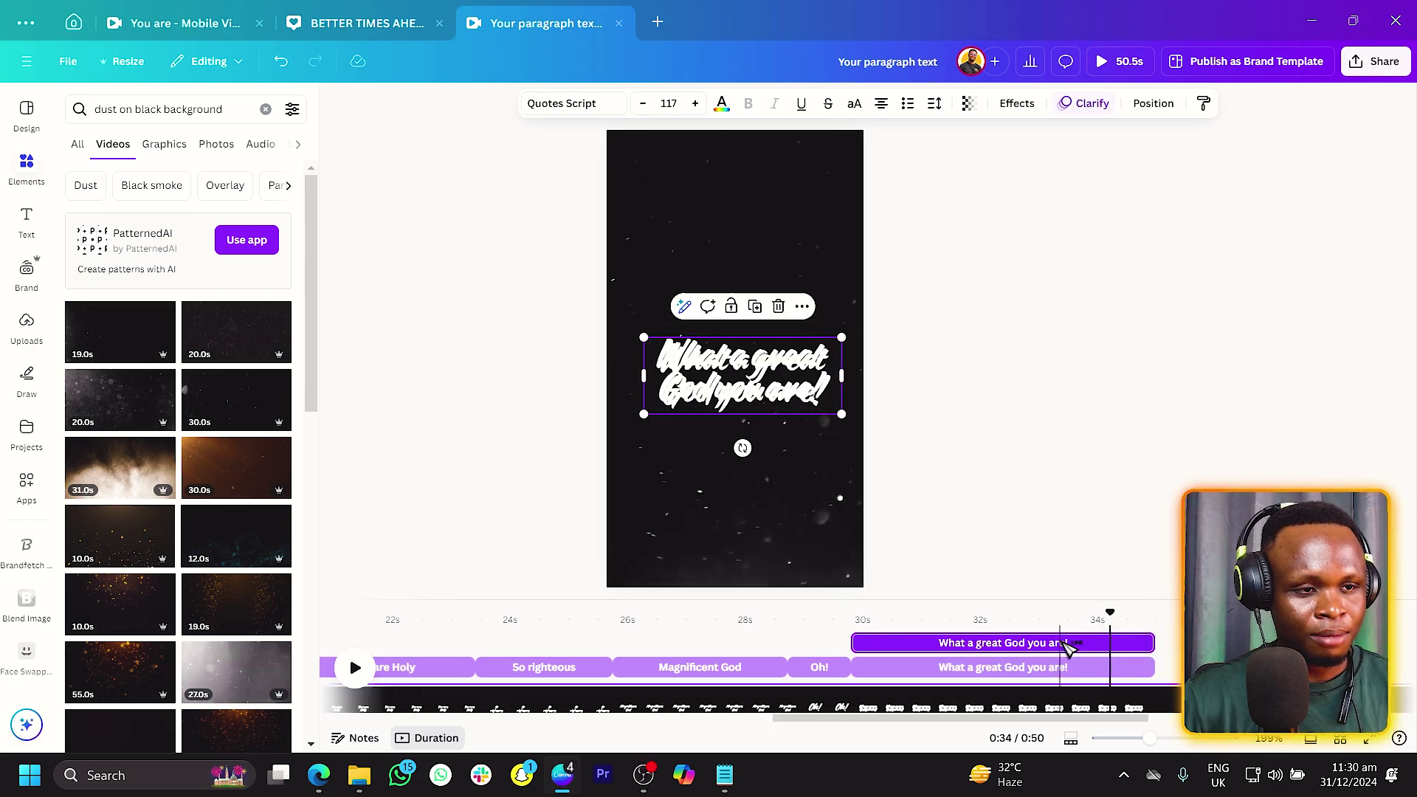
left_click_drag(978, 653, 1281, 644)
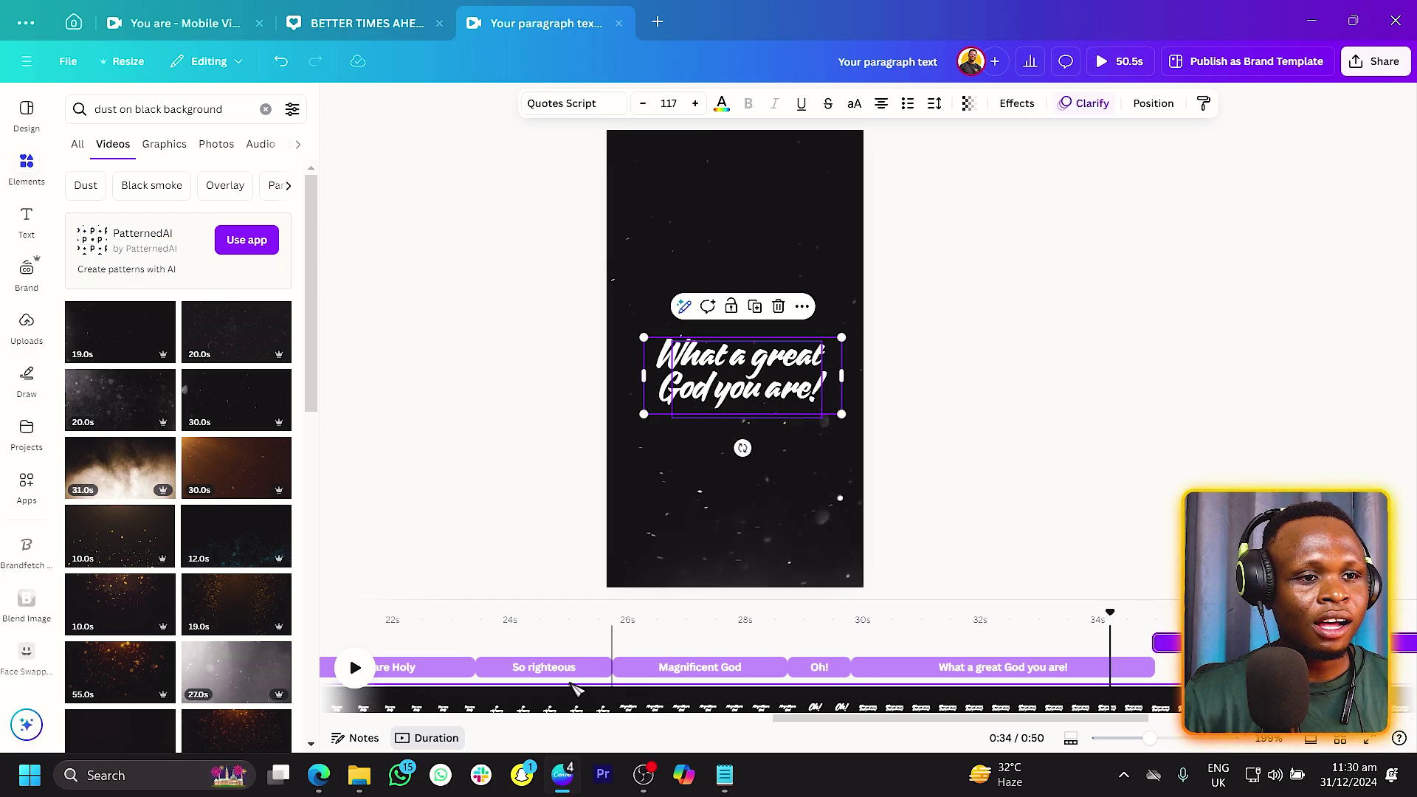
- Trim the duplicated "What a great God you are!" to end at about 37.9 seconds, checking its timing by playback
left_click(355, 667)
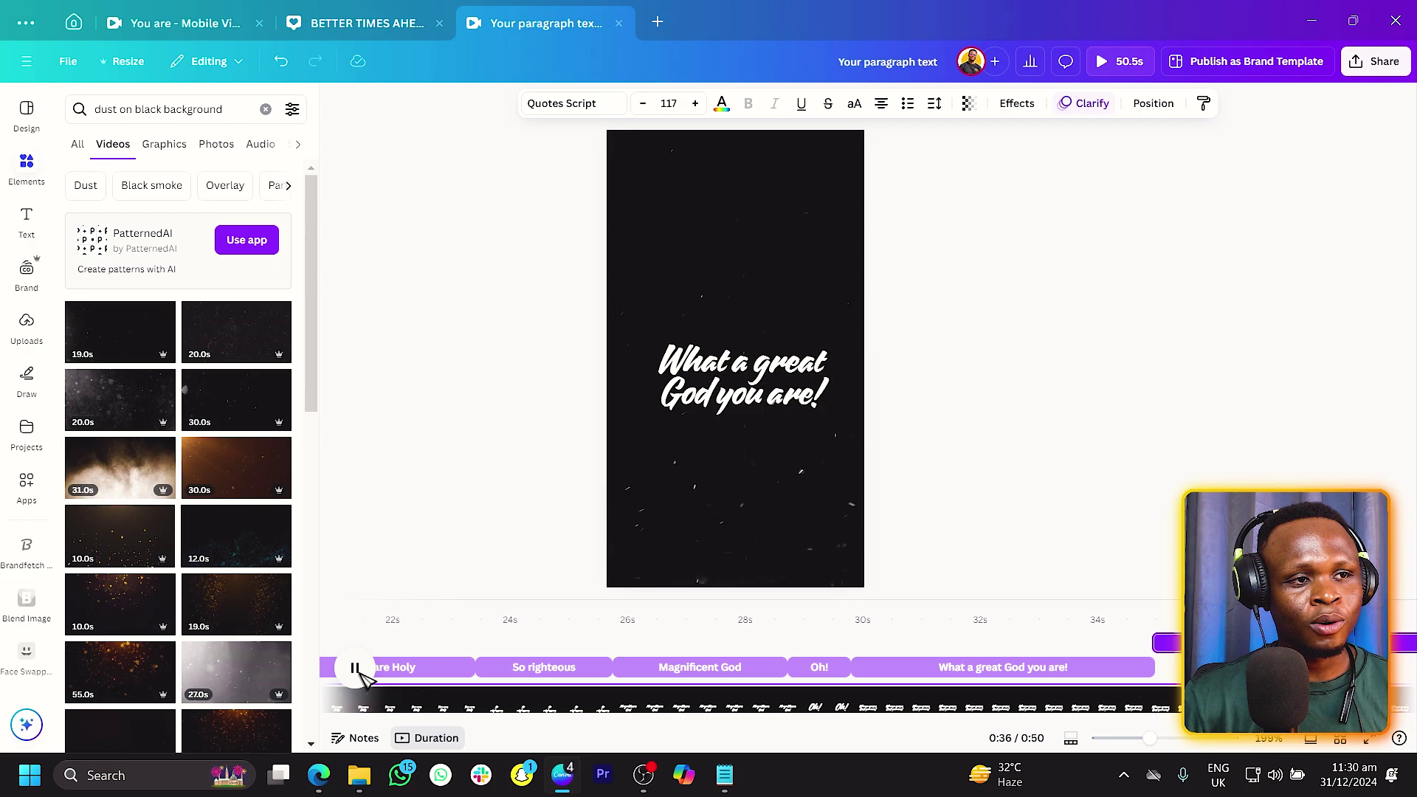
left_click(358, 670)
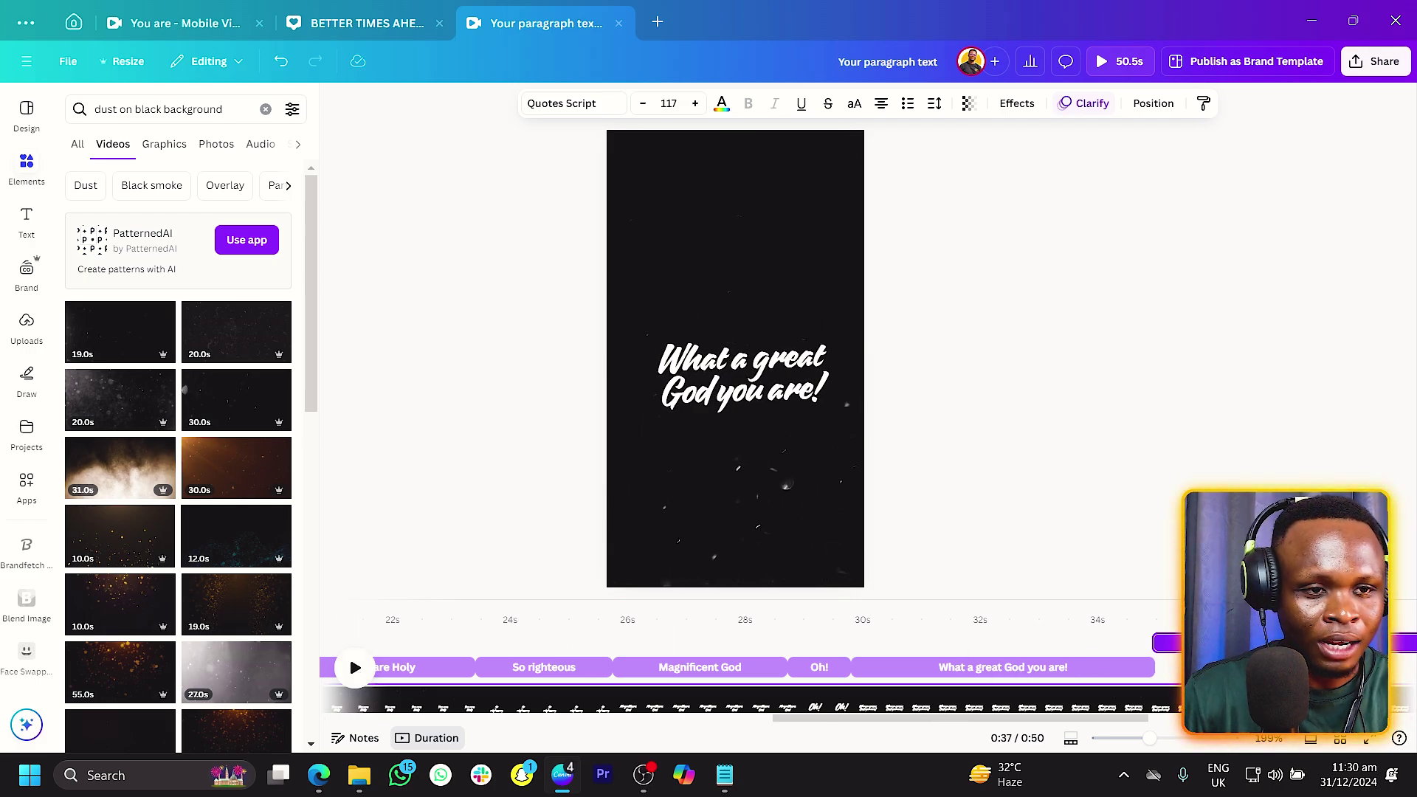
left_click_drag(915, 720, 973, 721)
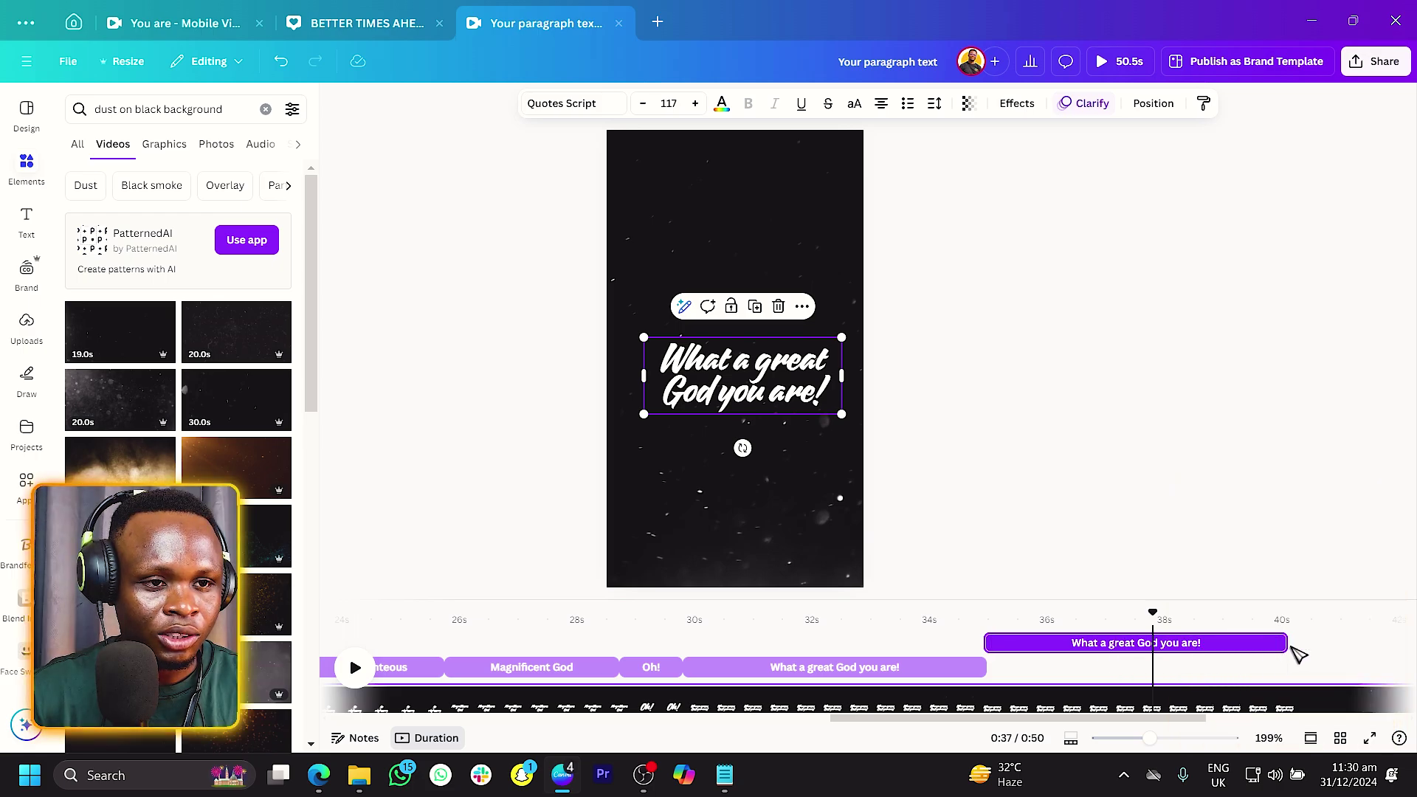
left_click_drag(1279, 643, 1155, 644)
left_click_drag(989, 642, 992, 642)
left_click(860, 620)
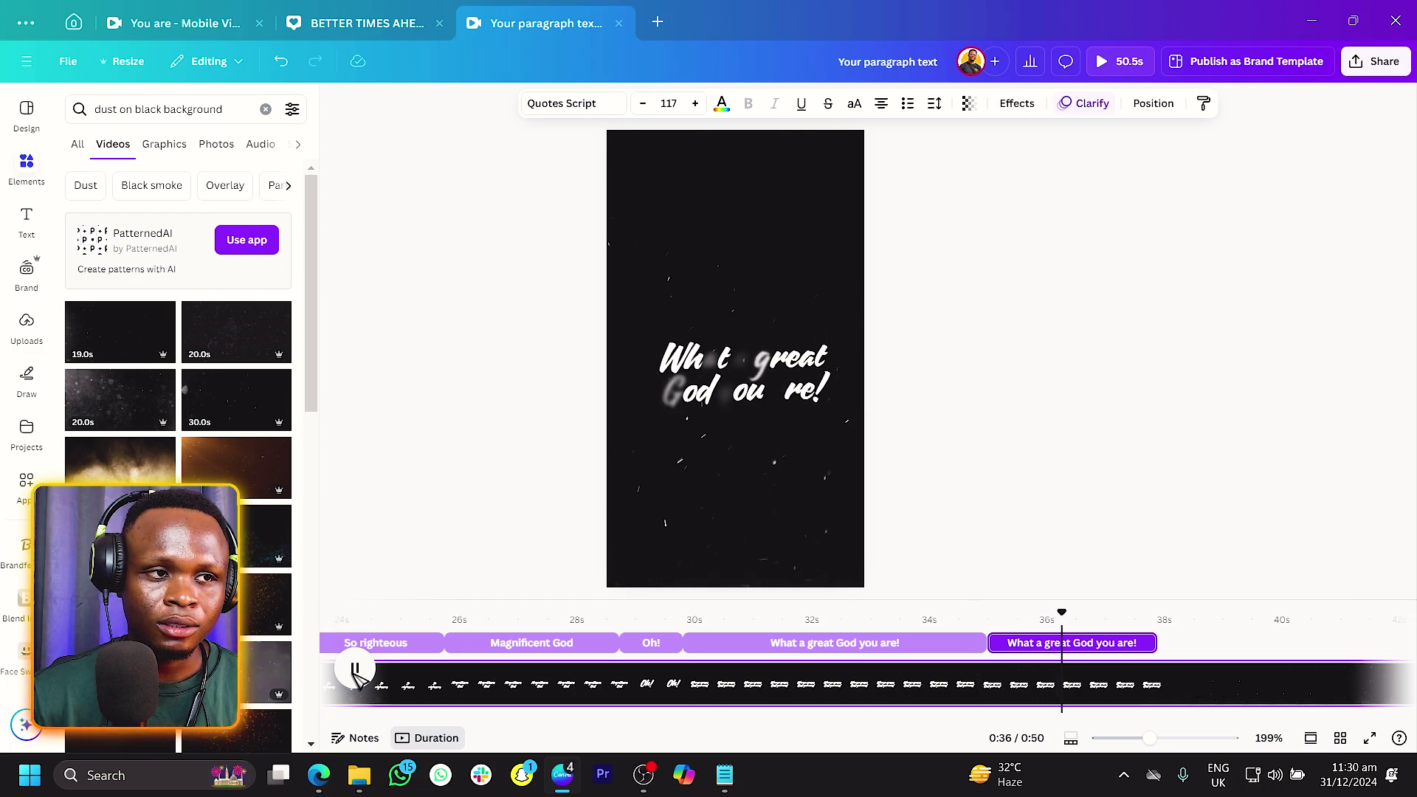
left_click(355, 669)
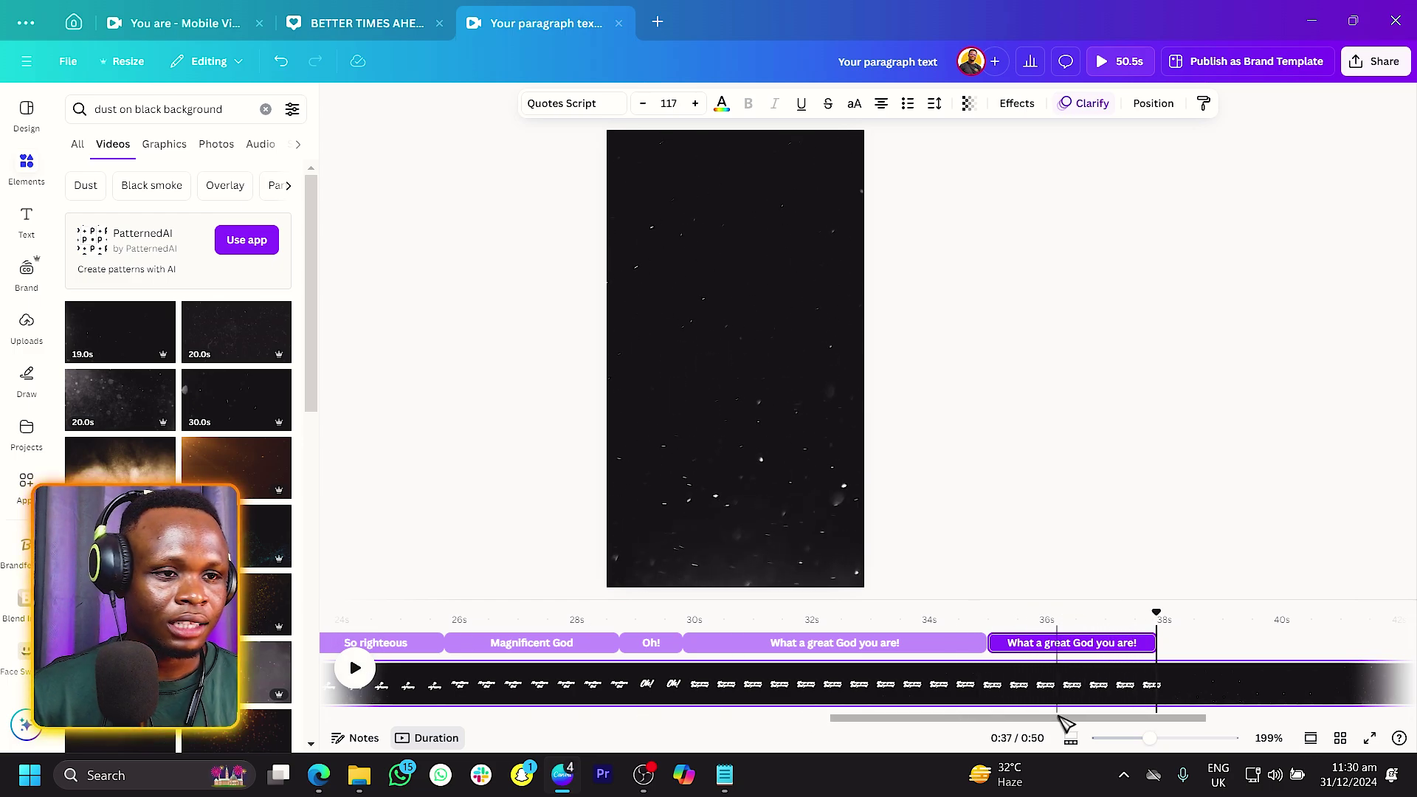
- Split the page just after the last lyric, at about 38.1 seconds, and delete the leftover second page
left_click(1208, 686)
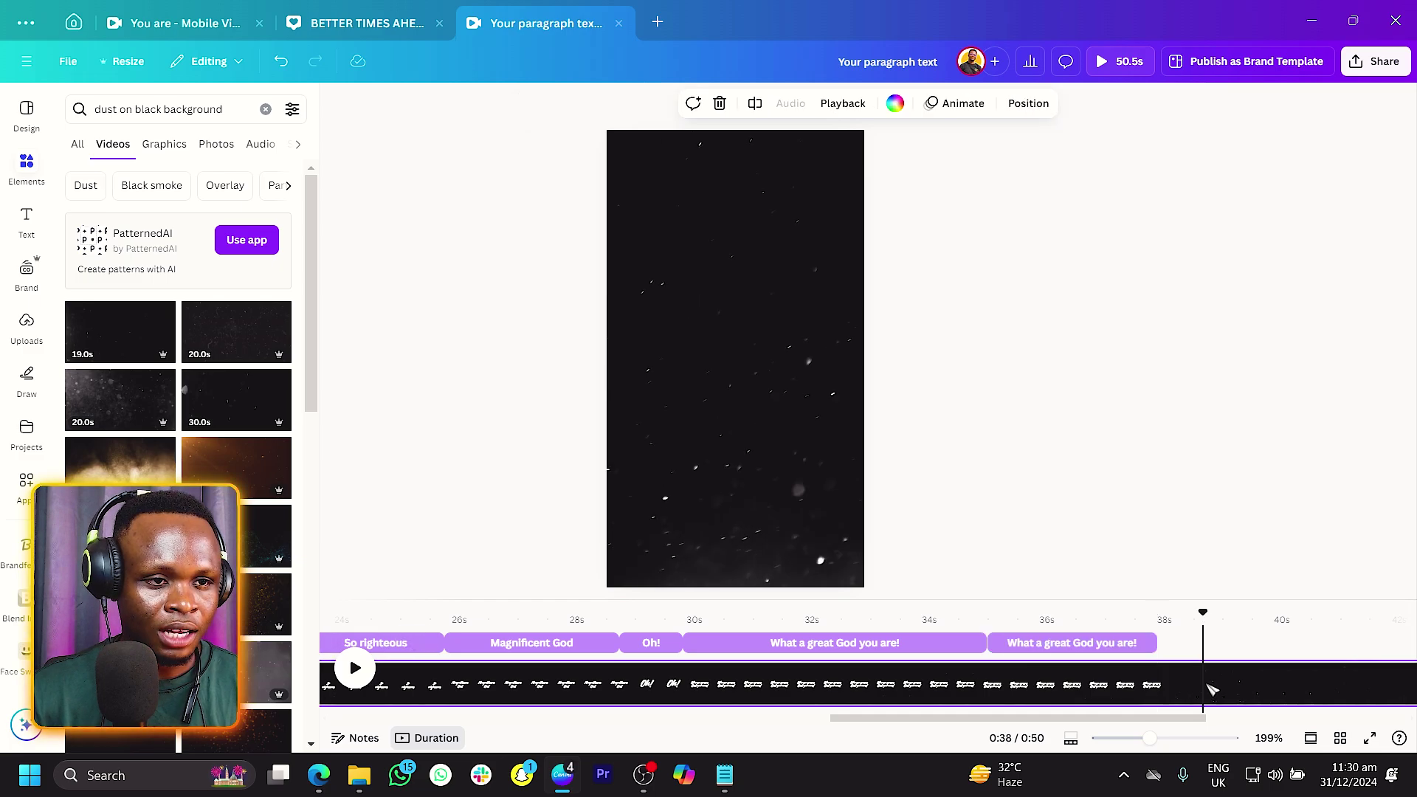
left_click(1172, 653)
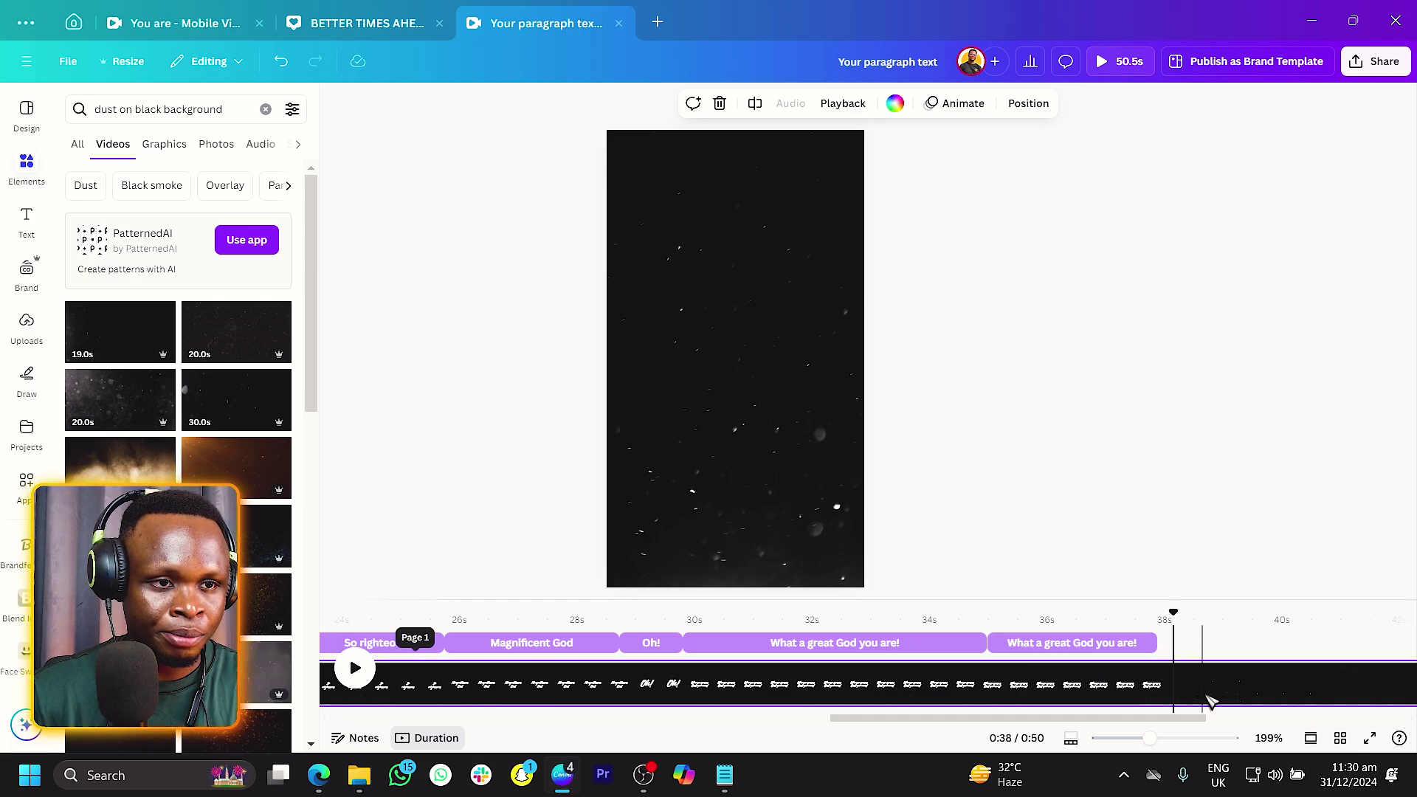
left_click(1211, 700)
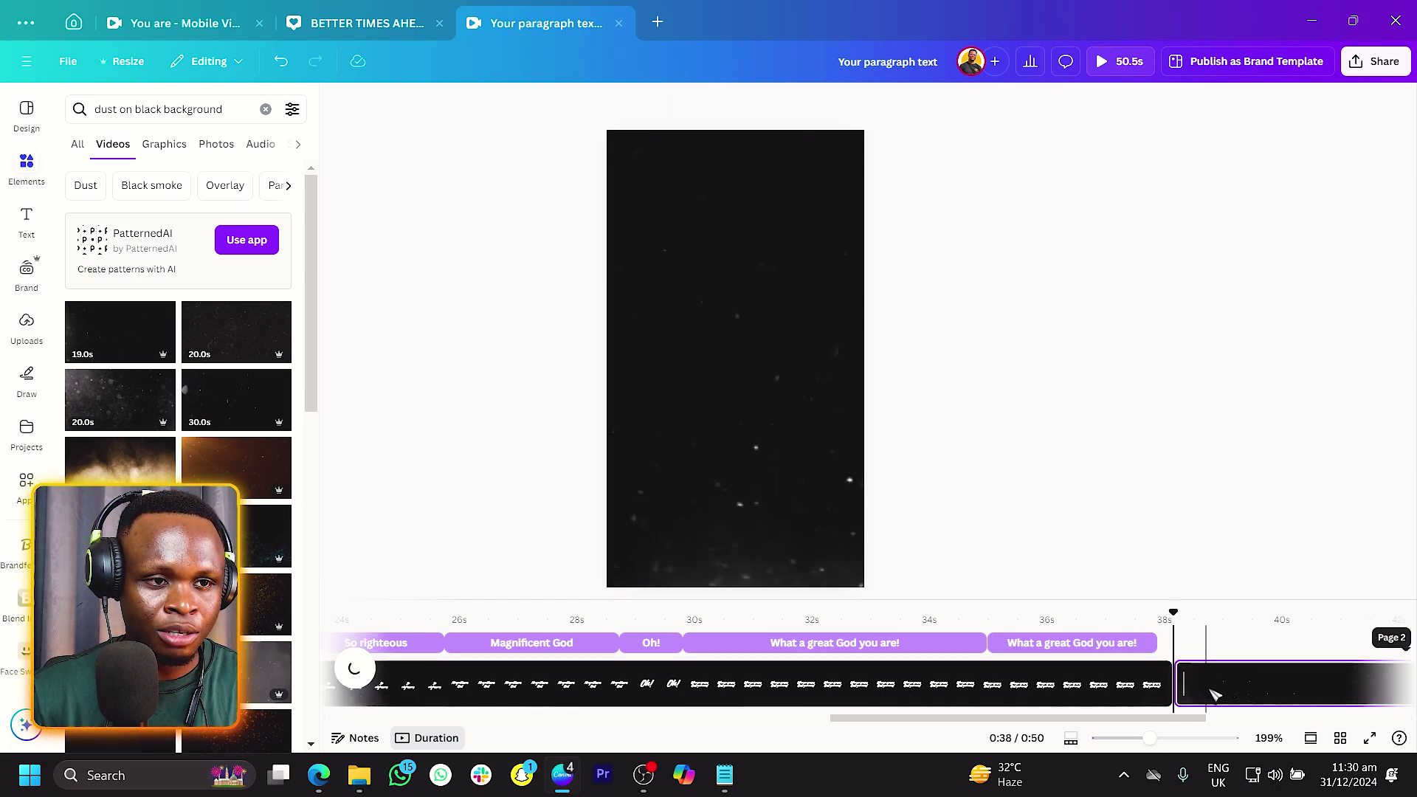
key("Delete")
- Select the song's audio track and set its fade out to 2.0 seconds
left_click_drag(1406, 673, 1411, 685)
left_click(1254, 691)
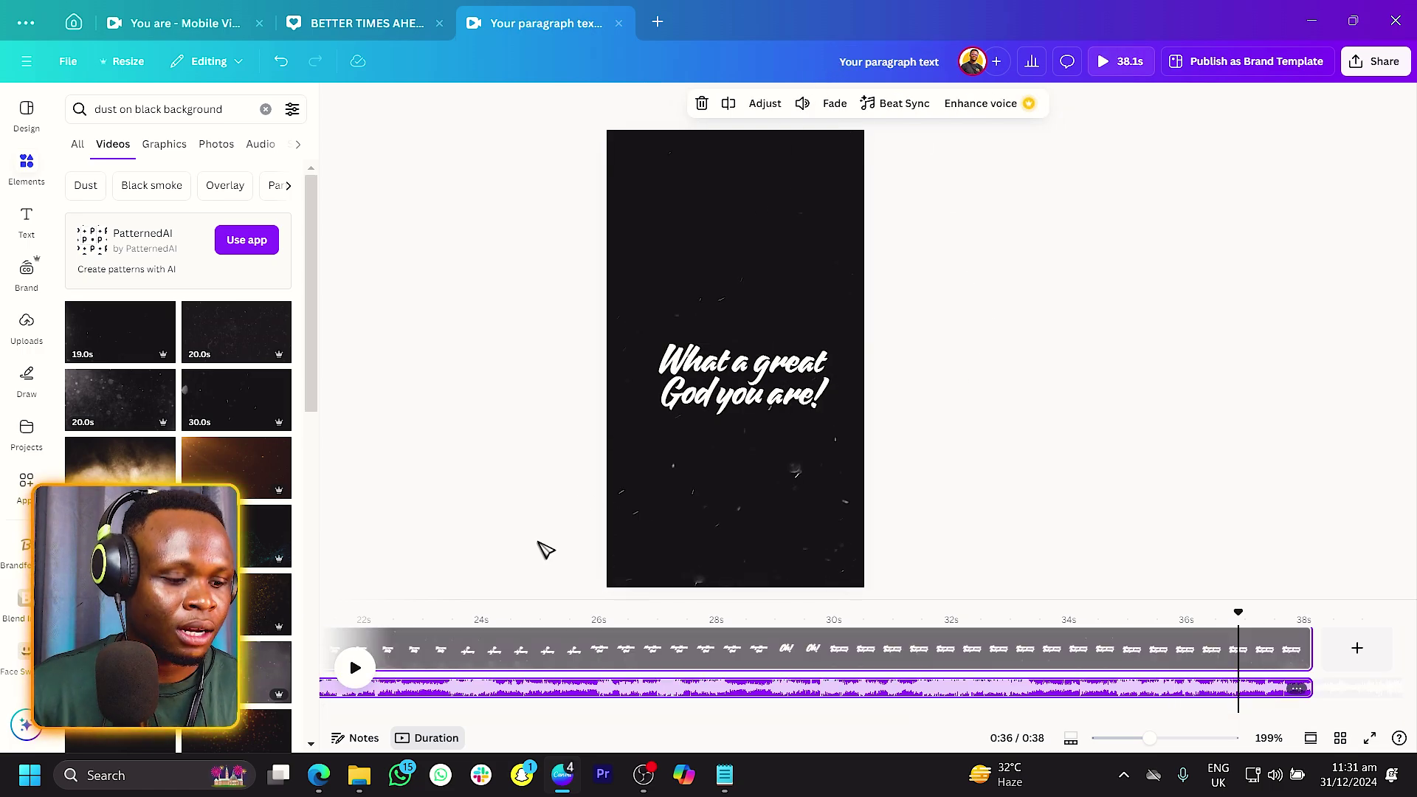
left_click(835, 103)
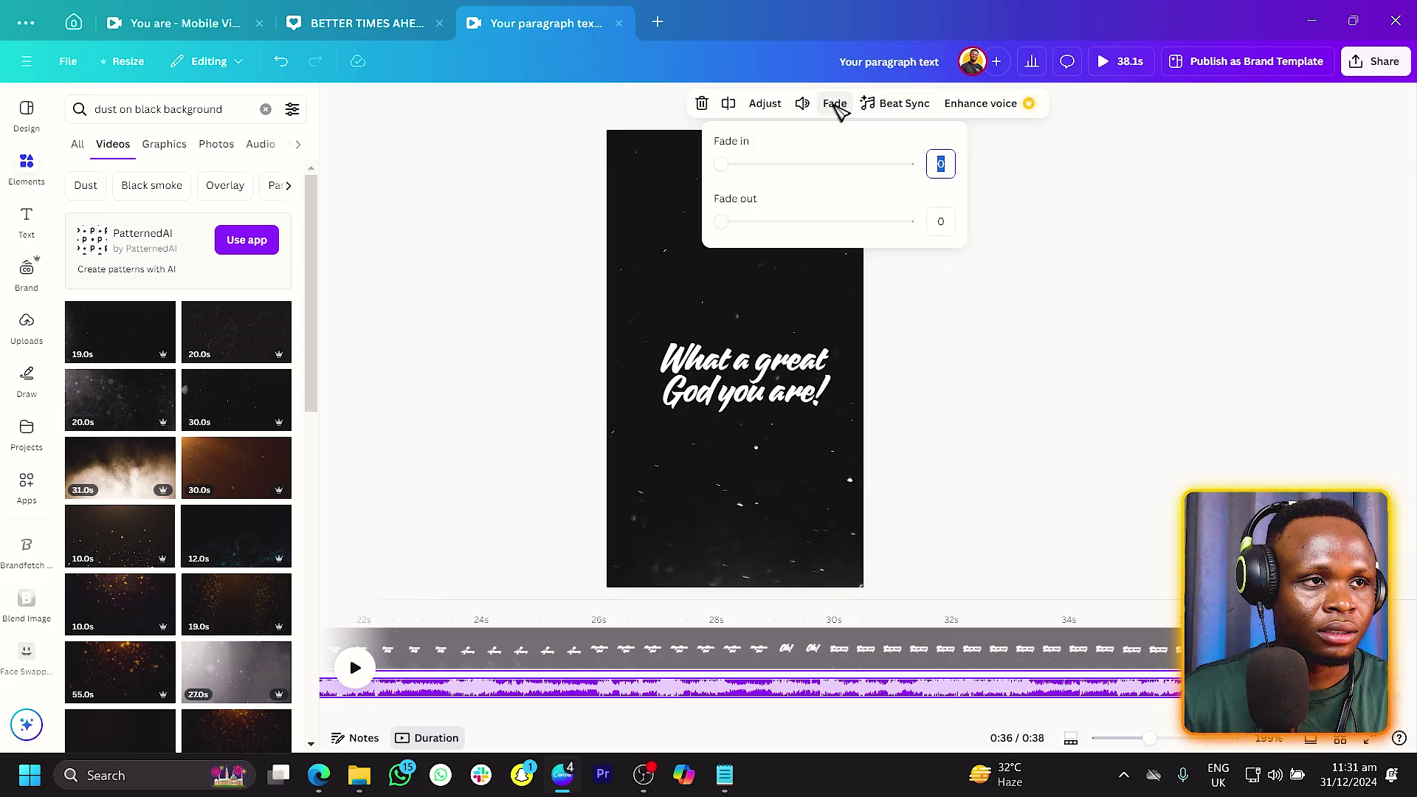
left_click_drag(720, 222, 784, 222)
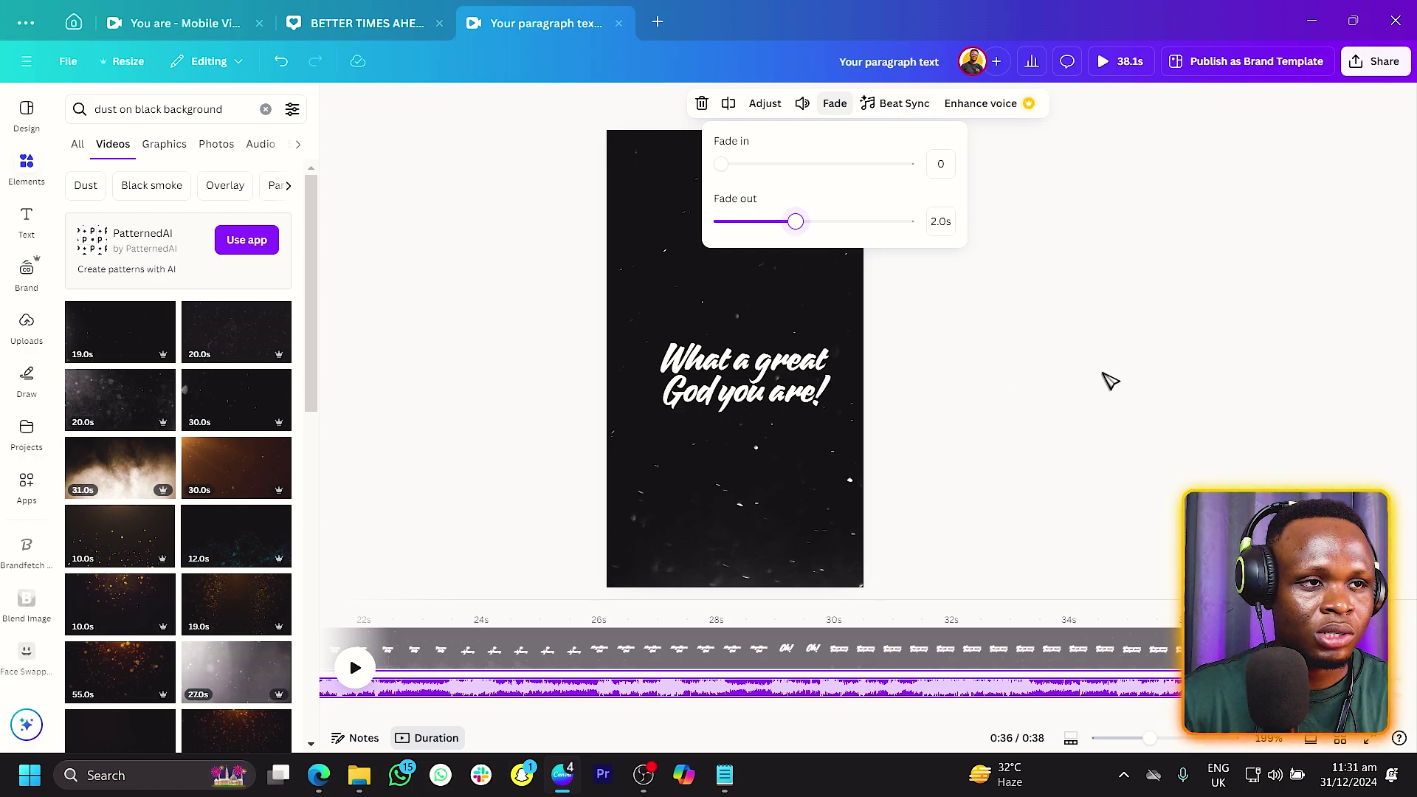
- Play back the ending from about 35 seconds to check the audio fade, and return to the start of the video
left_click(1133, 633)
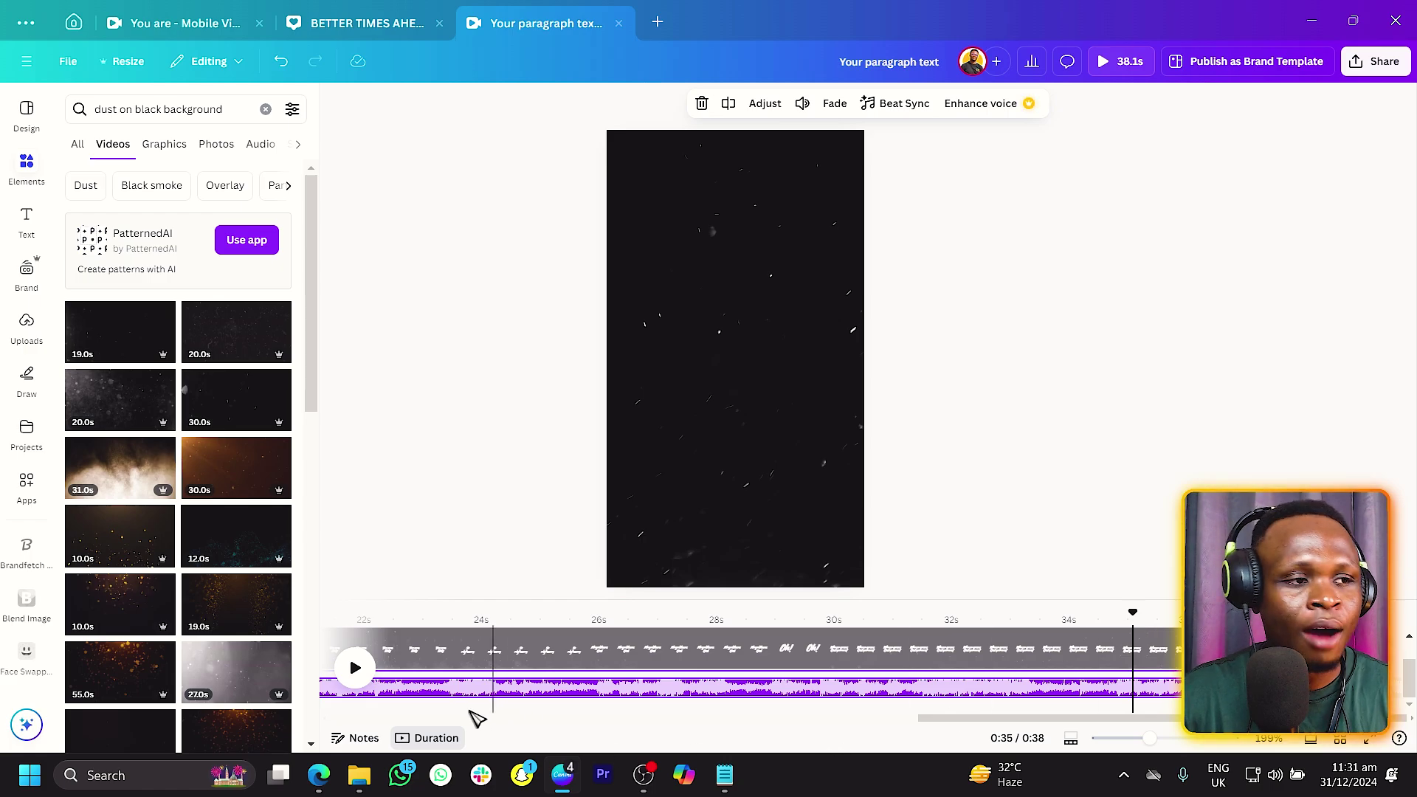
left_click(355, 668)
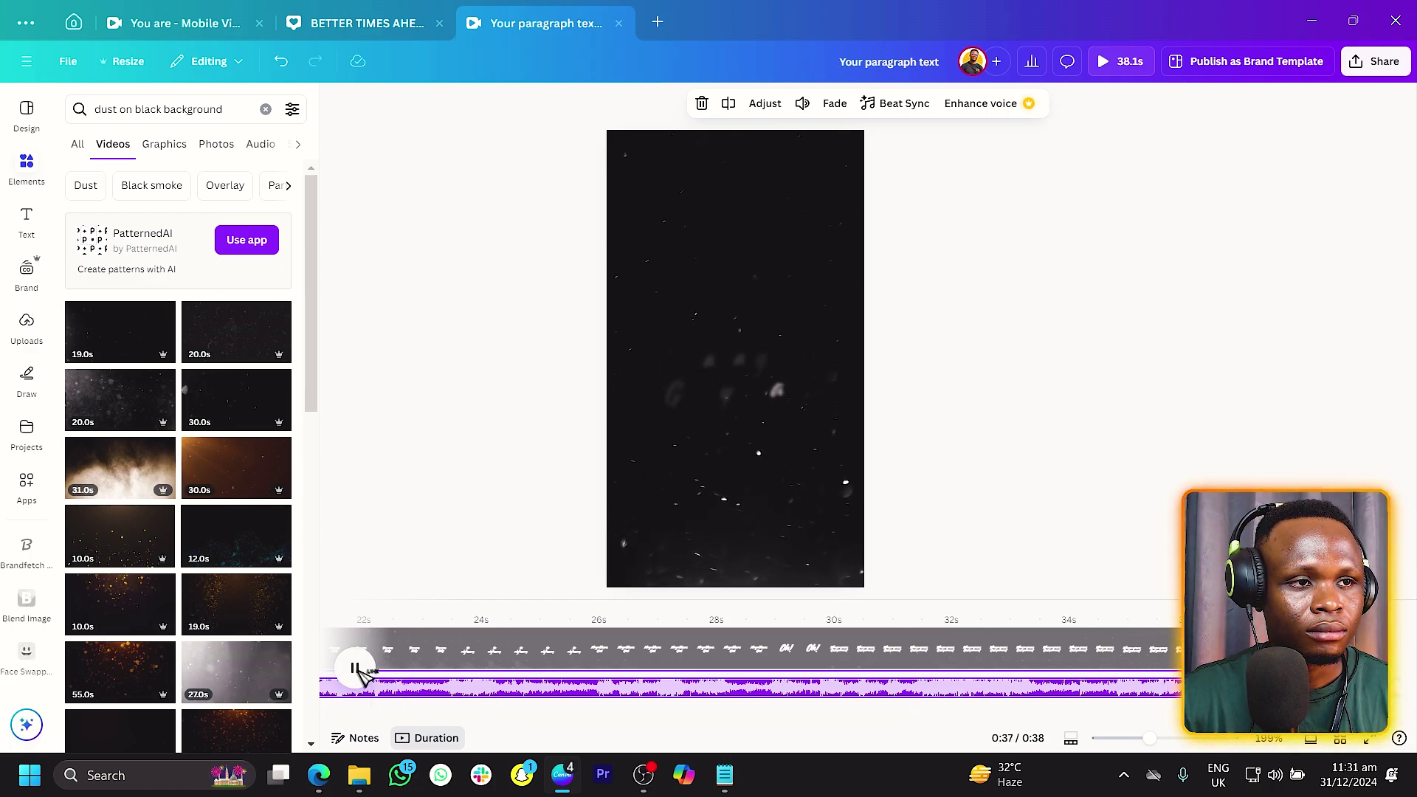
left_click(355, 668)
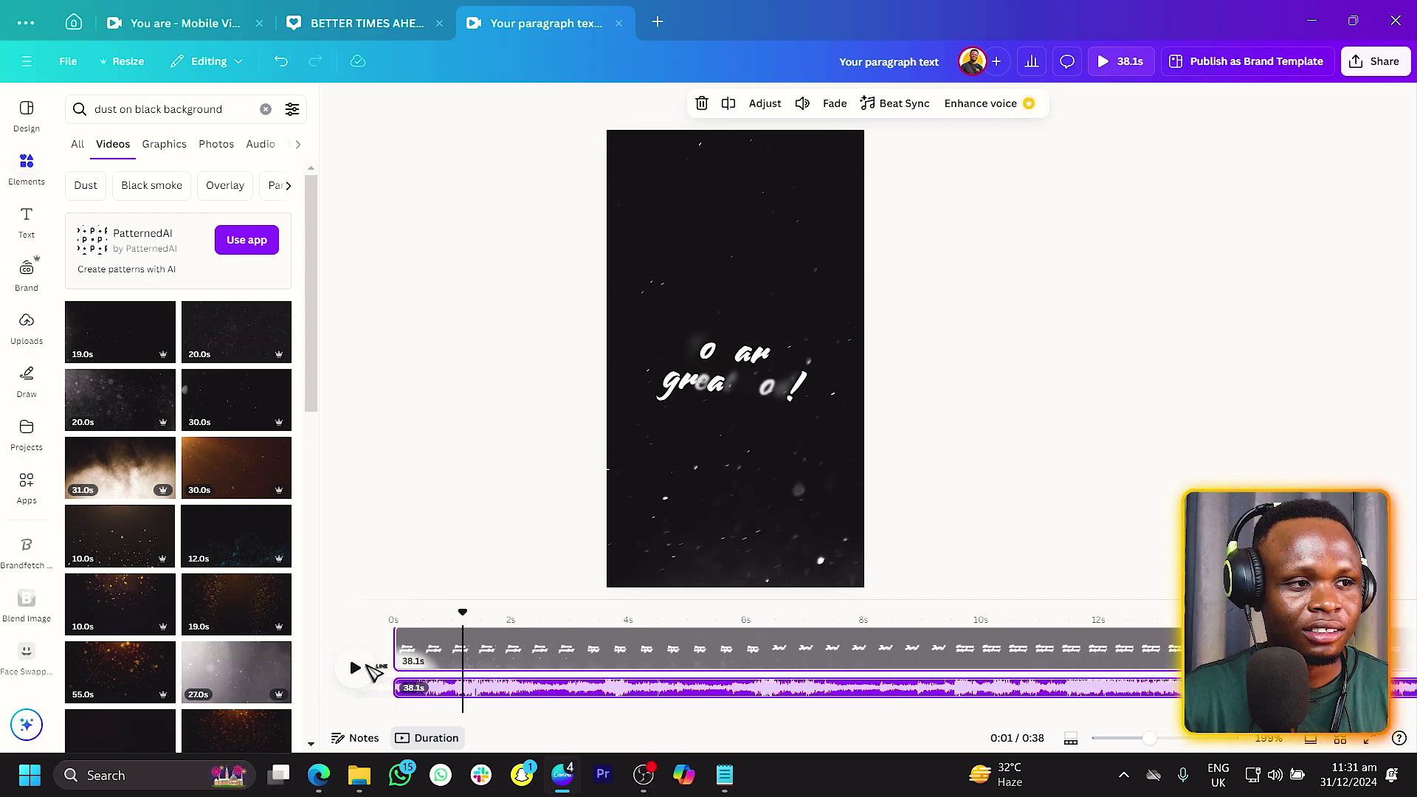
left_click_drag(441, 712, 347, 677)
left_click(345, 675)
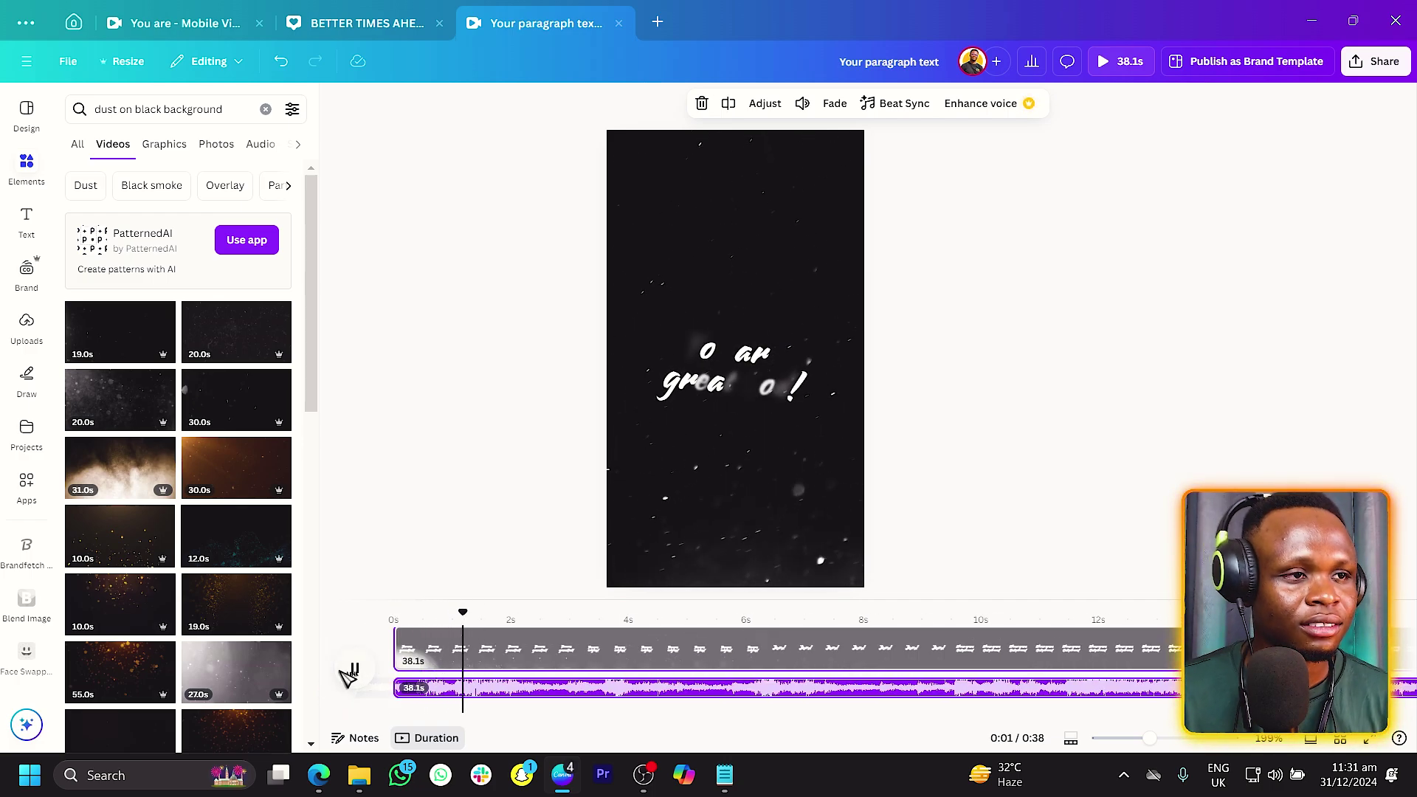